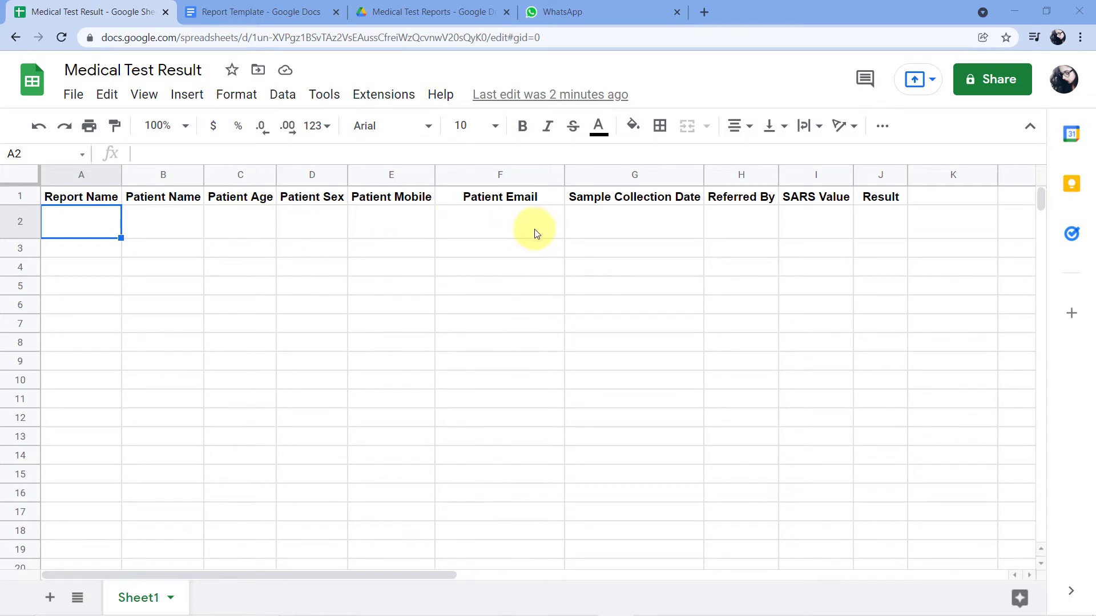
- Look over the Report Template document, the Medical Test Reports Drive folder and the WhatsApp chat list
click(287, 13)
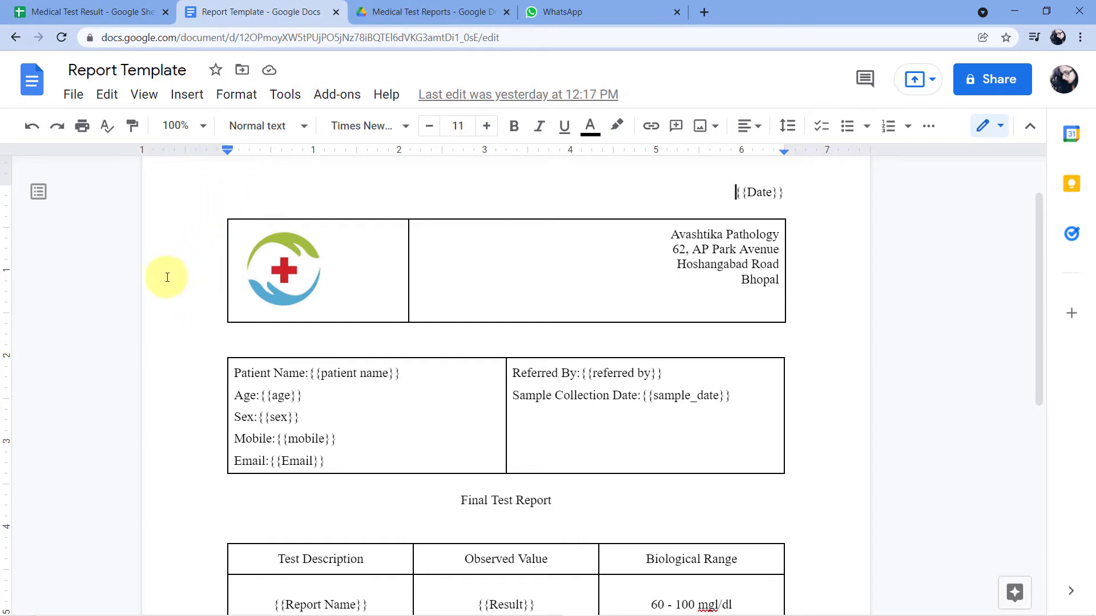
click(354, 6)
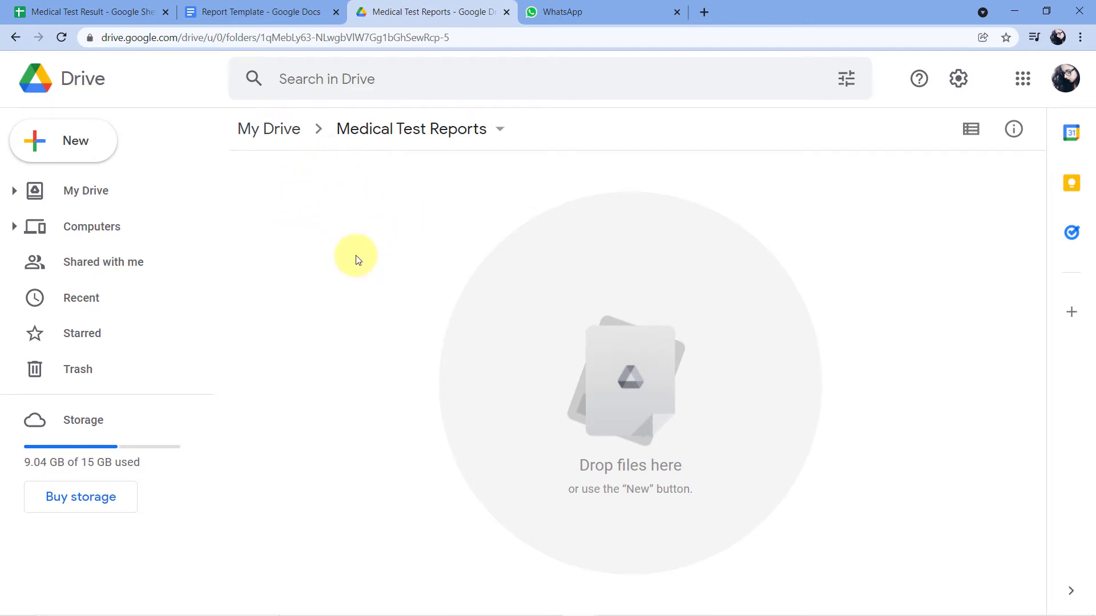
click(626, 8)
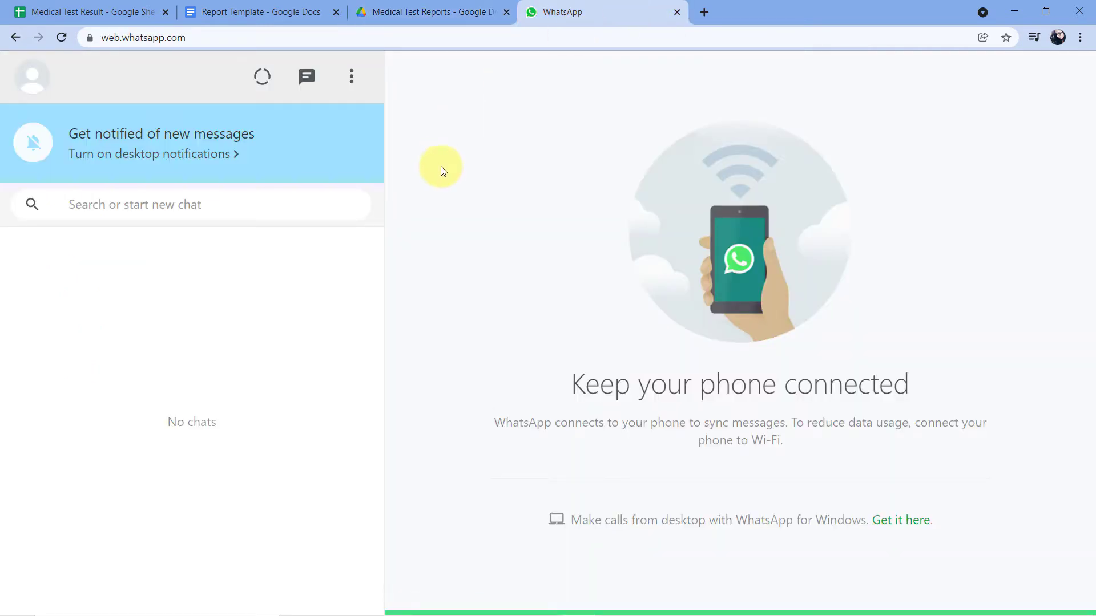
- Paste the copied patient record for the Complete Bloob Count report into row 2 of the Medical Test Result sheet
click(97, 7)
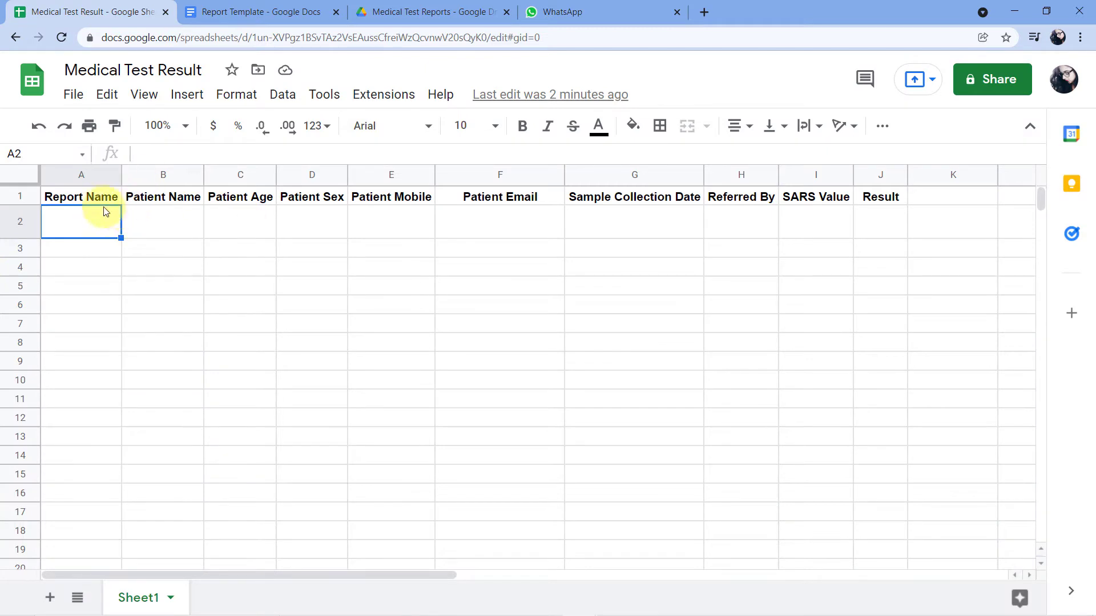
click(155, 223)
click(74, 217)
key(ctrl+v)
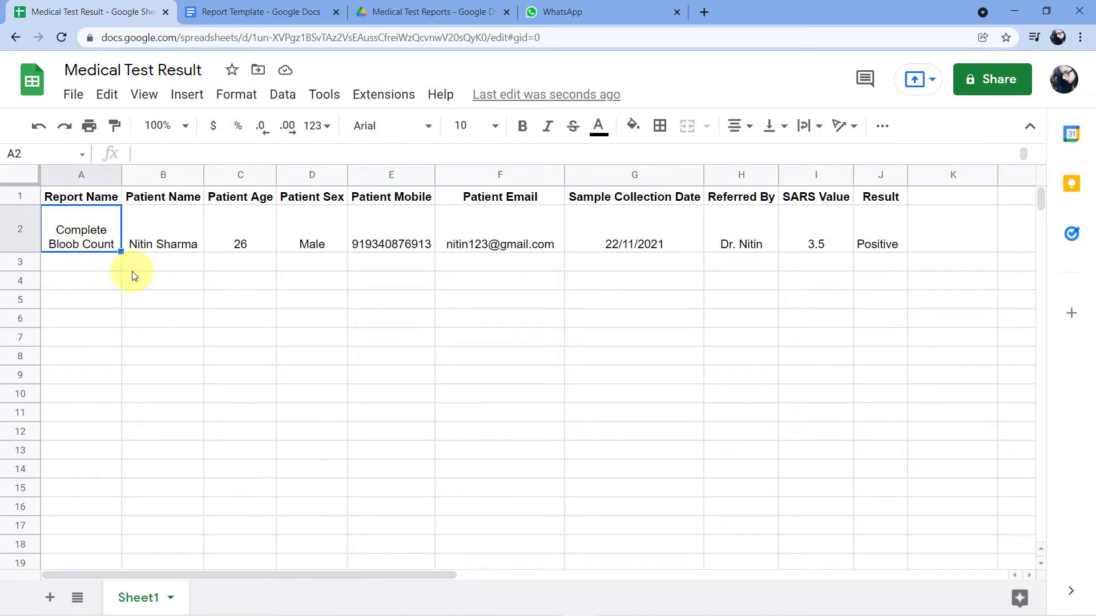
click(164, 229)
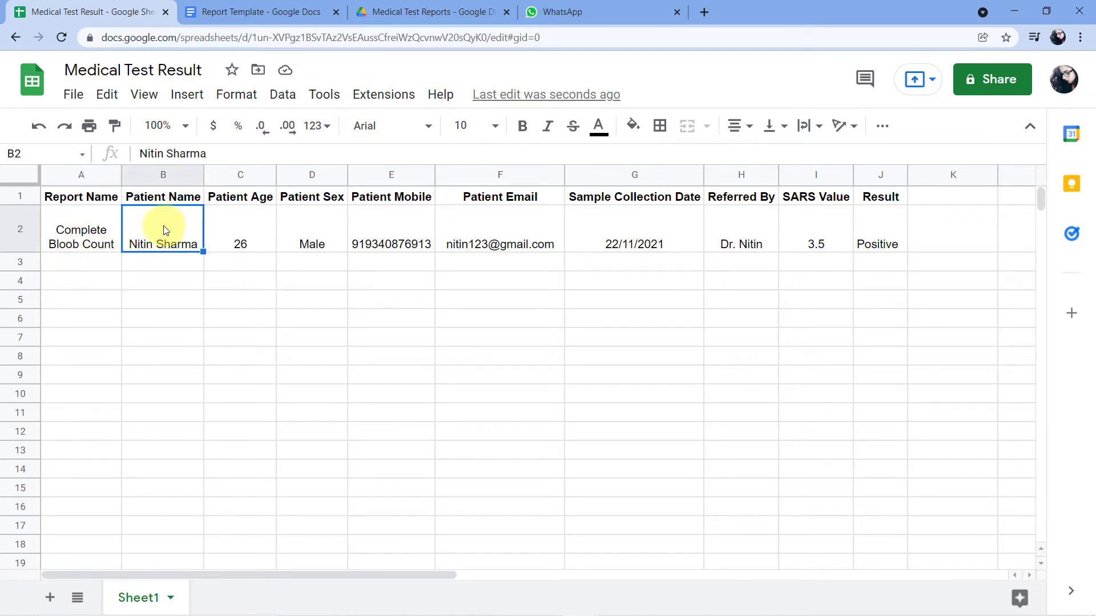
click(102, 226)
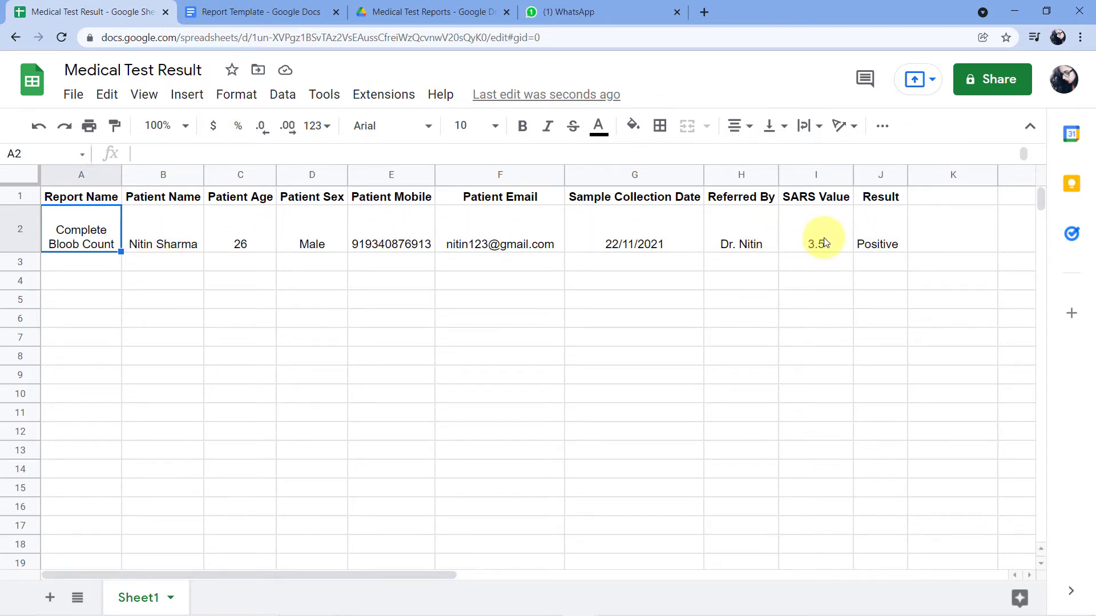
- Check the Report Template, then open the patient's generated report in the Medical Test Reports folder and review its details
click(257, 6)
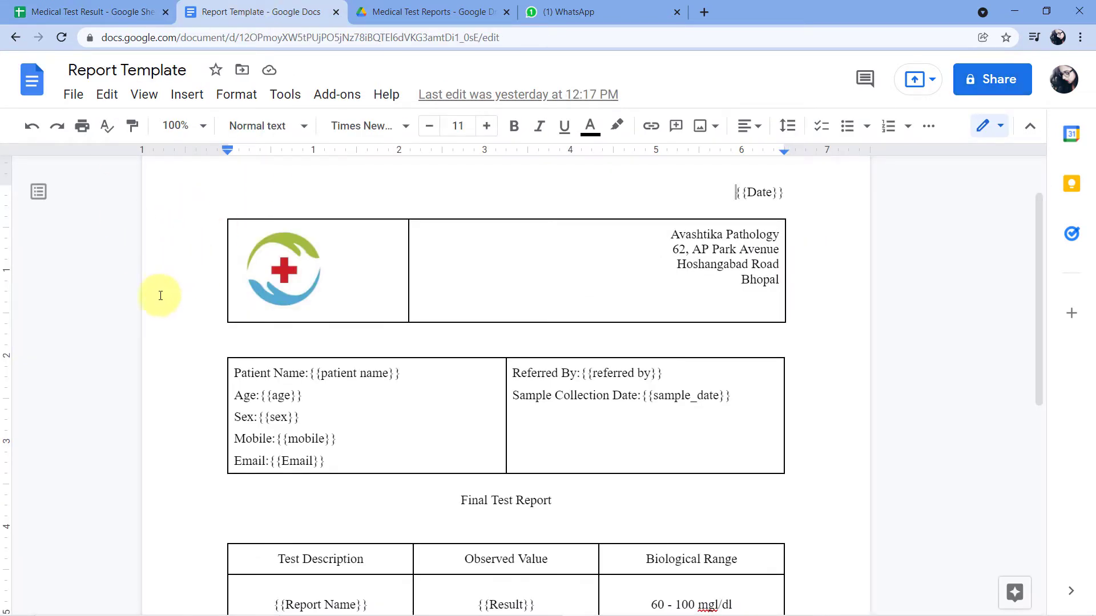
click(462, 10)
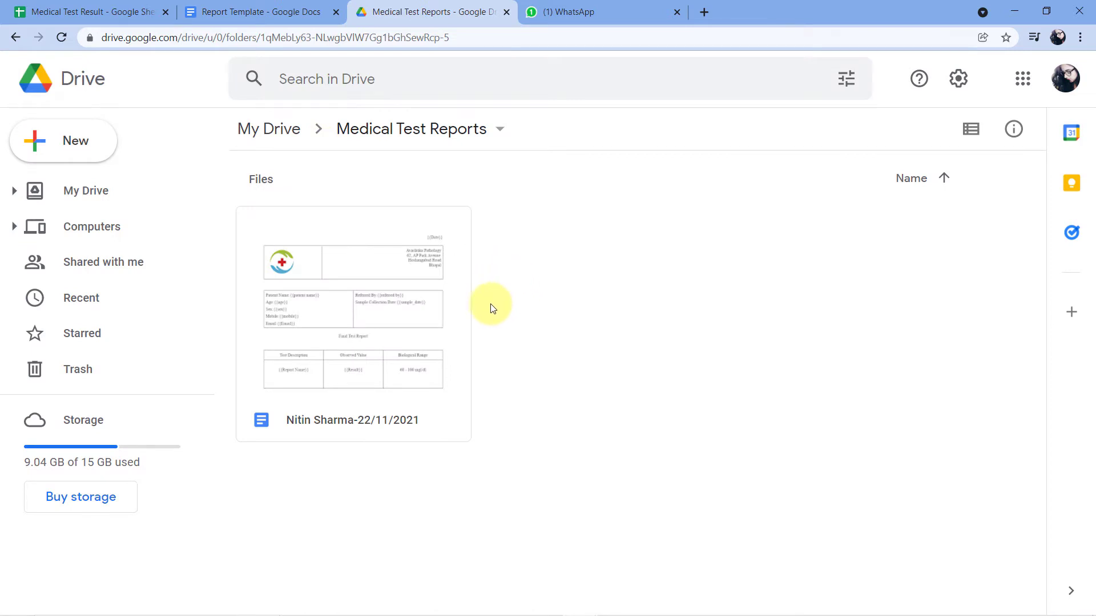
double_click(405, 309)
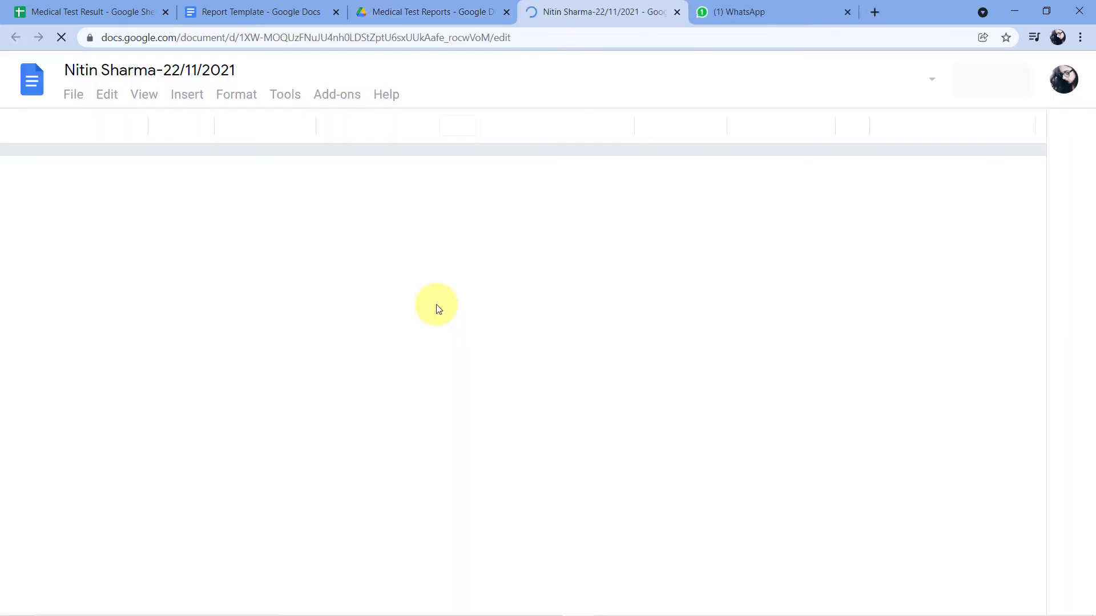
scroll(514, 217, down, 3)
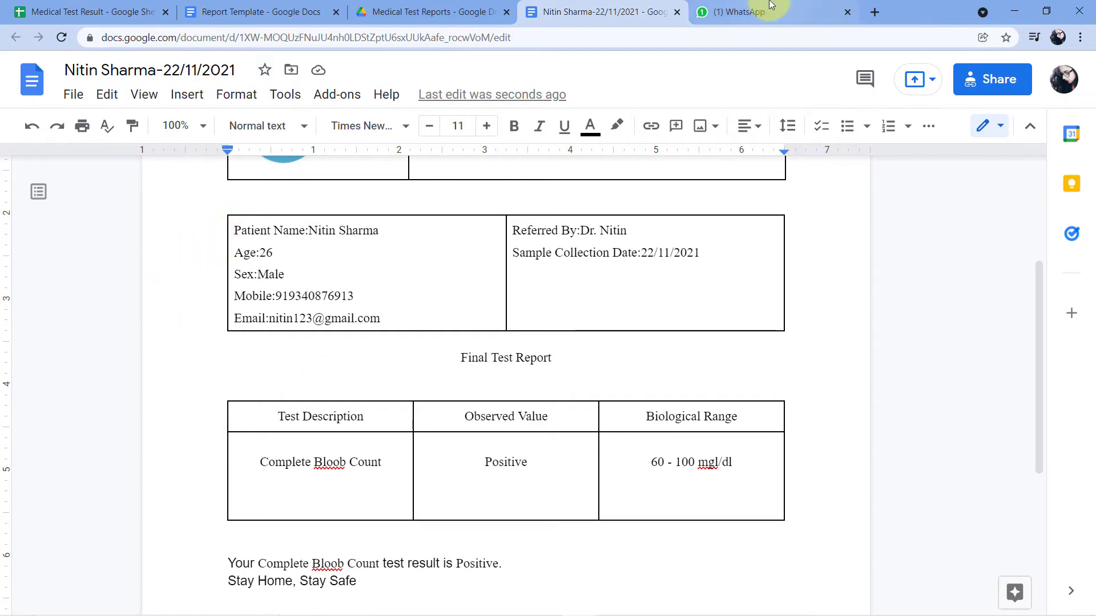
- Open the lab's WhatsApp message with the report download link and accept the unknown business account notice
click(747, 12)
click(260, 267)
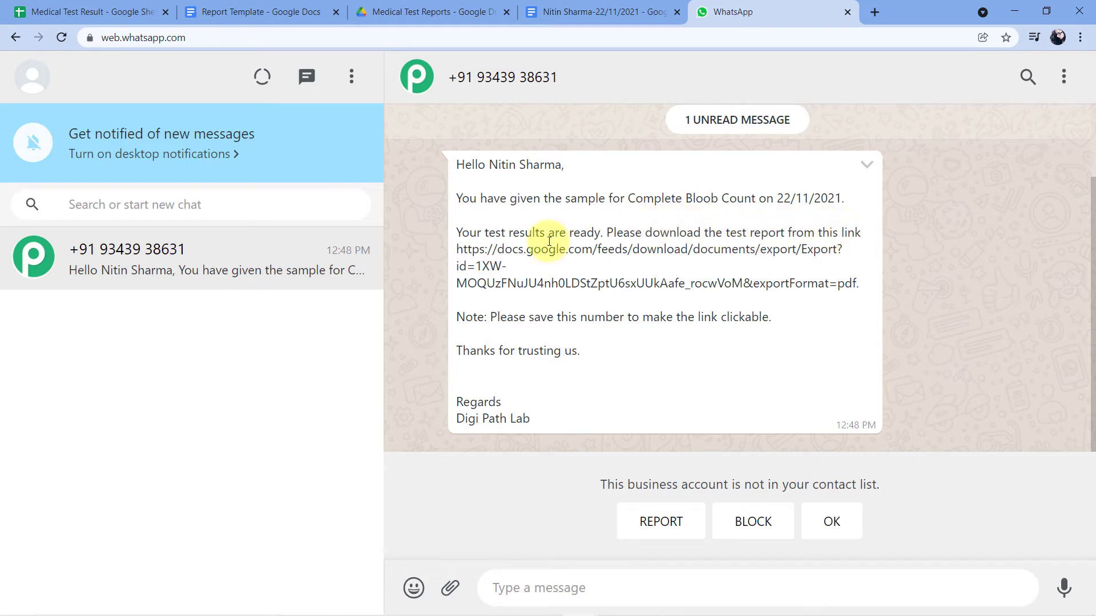
click(830, 522)
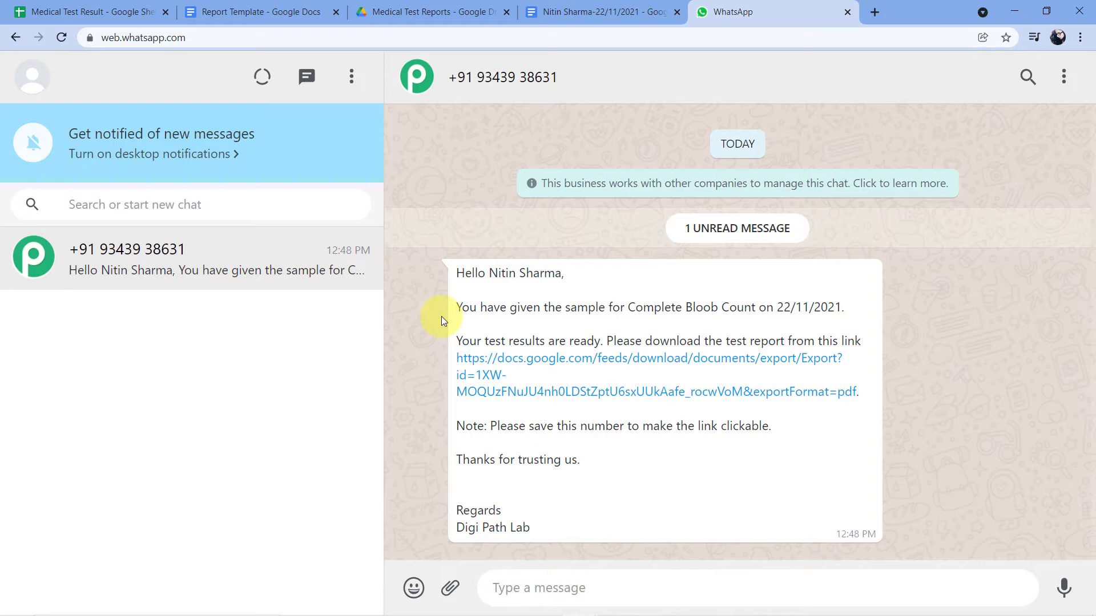
- Review the patient row in the Medical Test Result sheet, the Report Template placeholders and the WhatsApp chat again
click(63, 12)
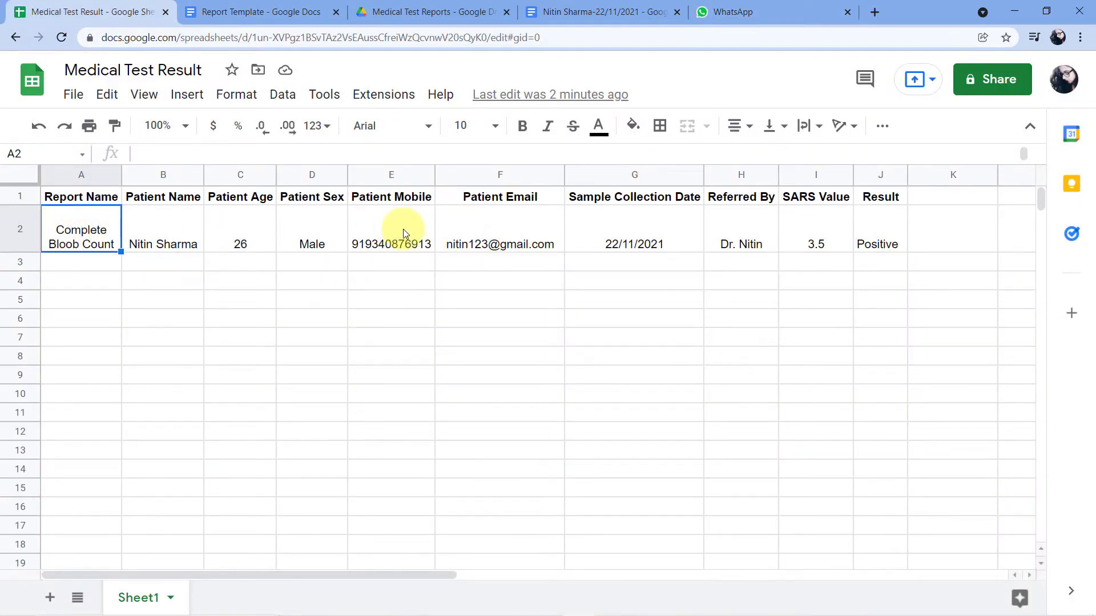
mouse_move(523, 233)
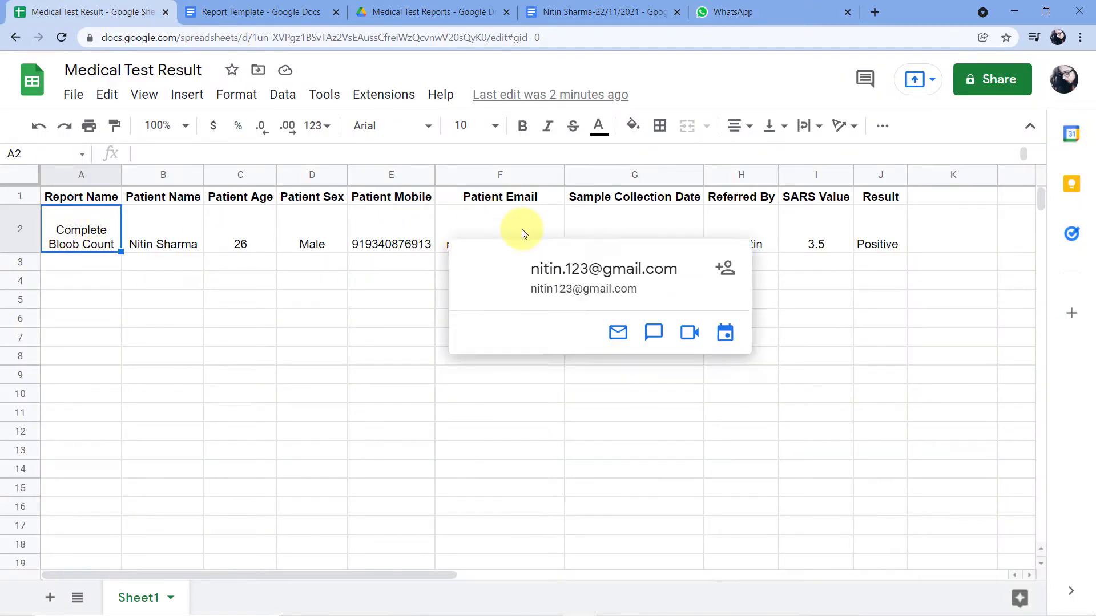
click(279, 4)
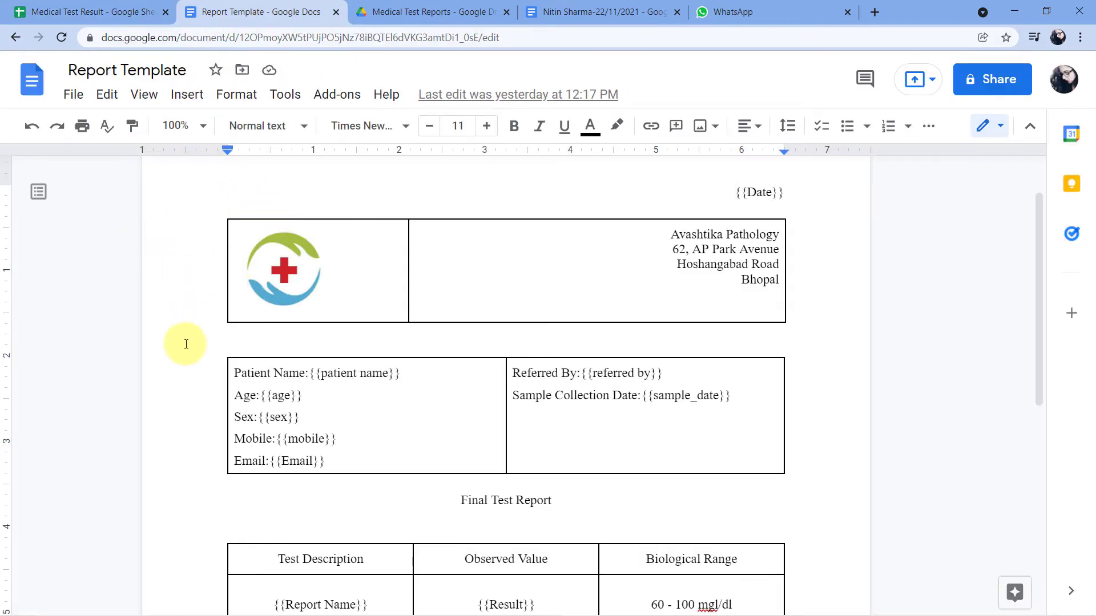
click(713, 5)
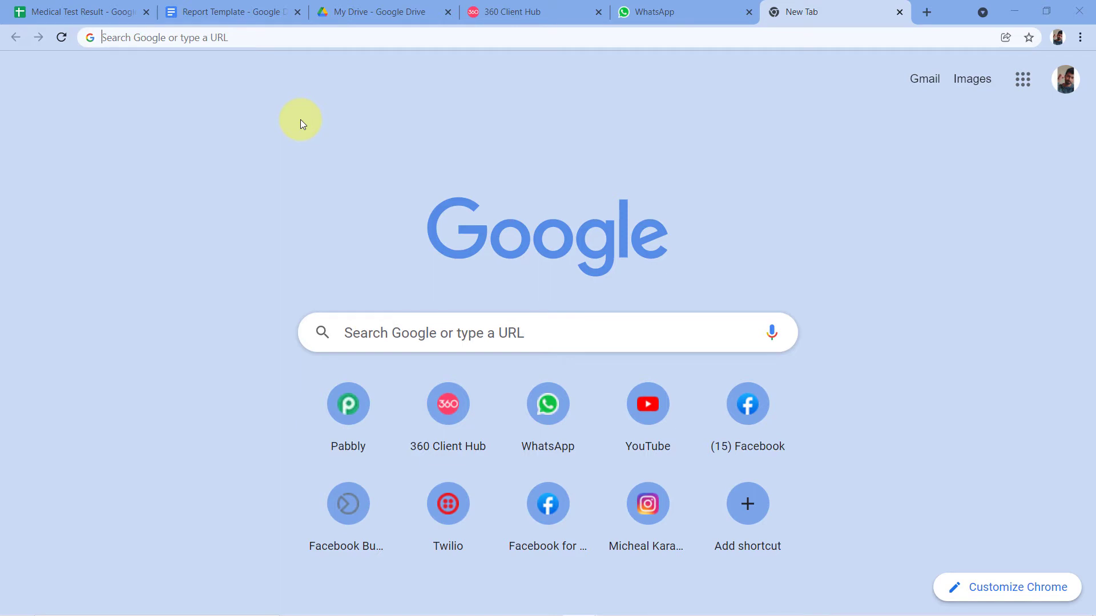
- Go to pabbly.com in the new tab and open the Pabbly Connect product page
text(pabbly.)
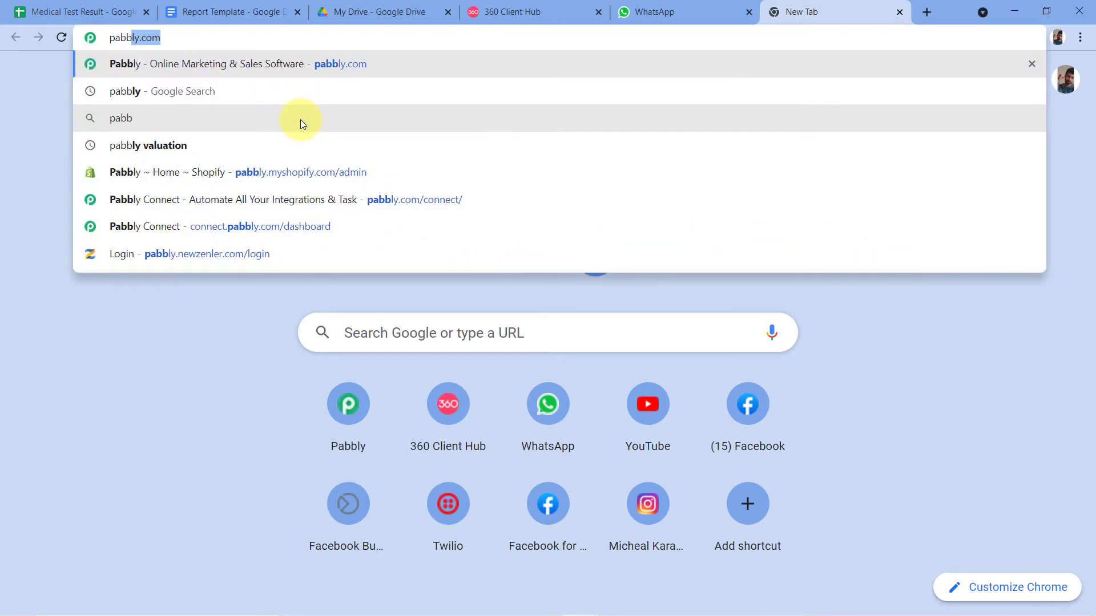
text(co)
key(Return)
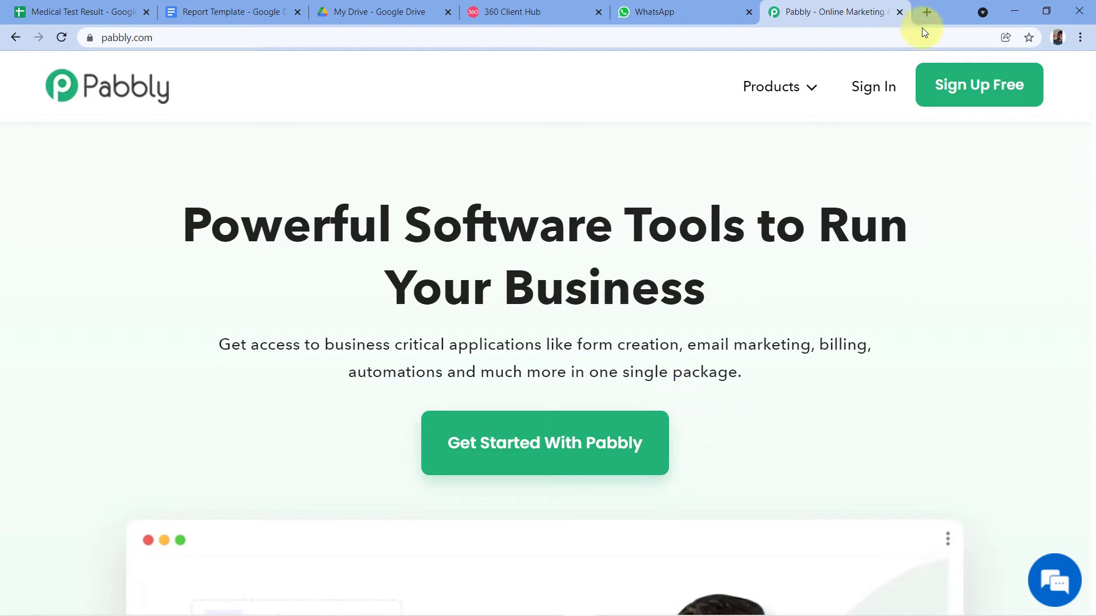
mouse_move(796, 94)
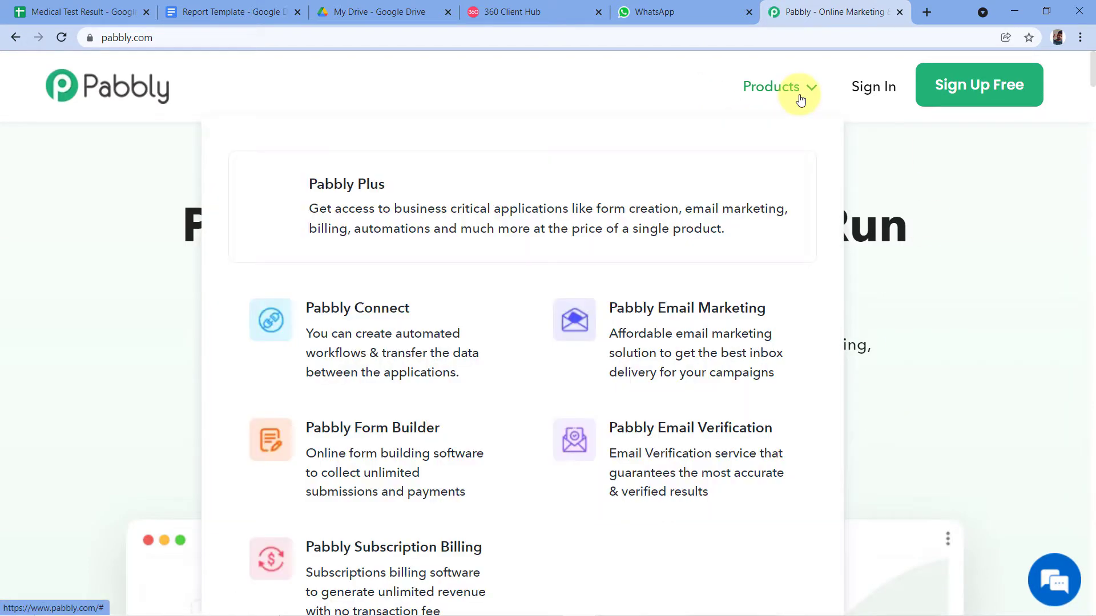
click(378, 323)
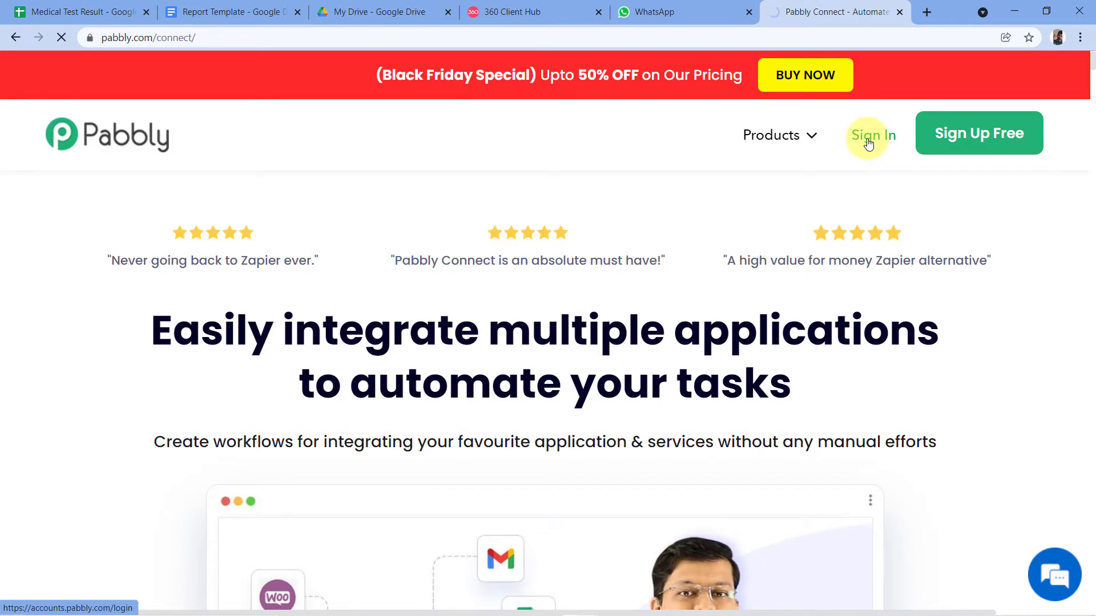
- Sign in to Pabbly and access the Pabbly Connect dashboard from the list of all apps
scroll(868, 144, down, 2)
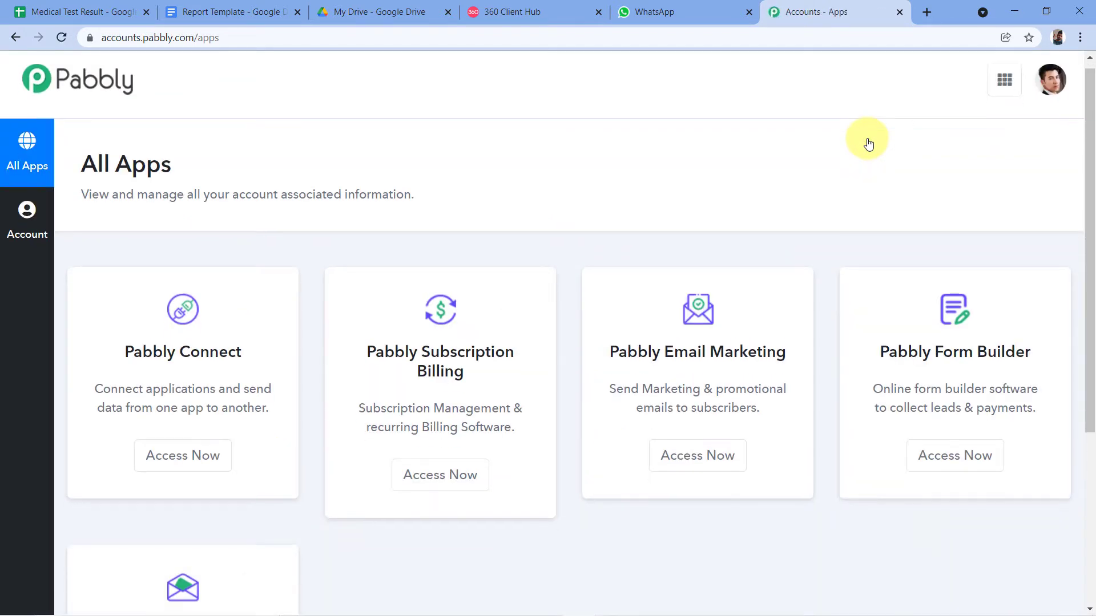
scroll(867, 143, down, 1)
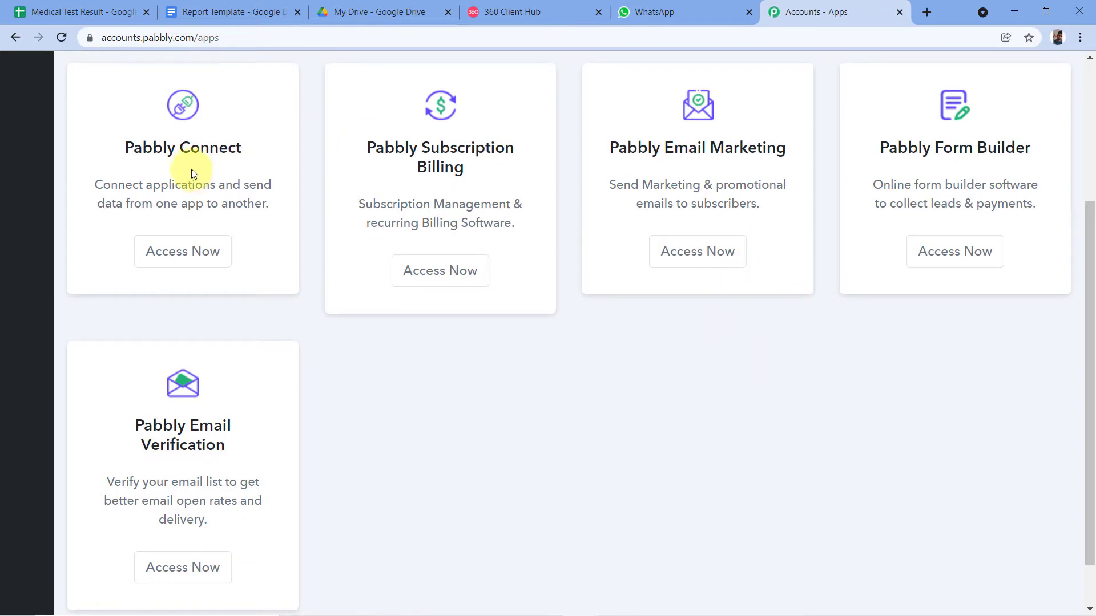
click(199, 263)
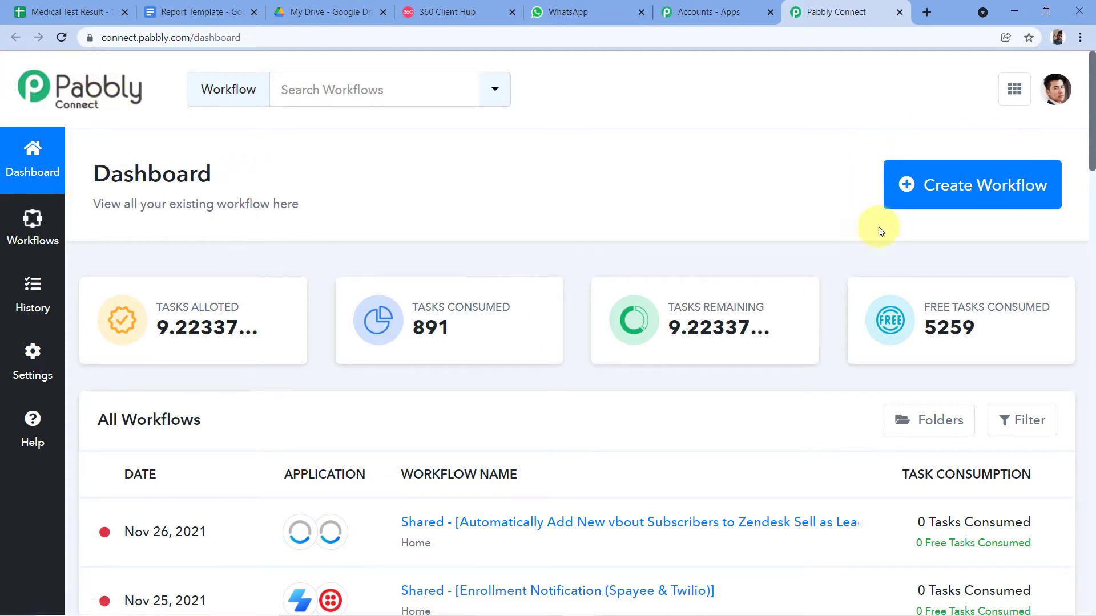
- Create a new workflow named "Google Sheets to Google Docs to Google Drive to WhatsApp"
click(941, 191)
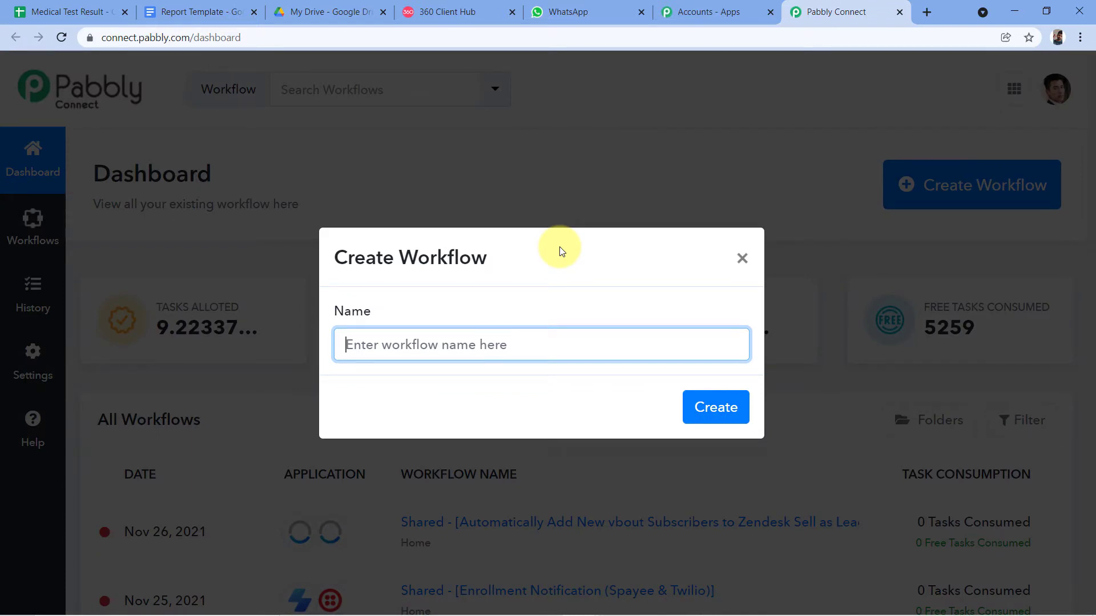
text(G)
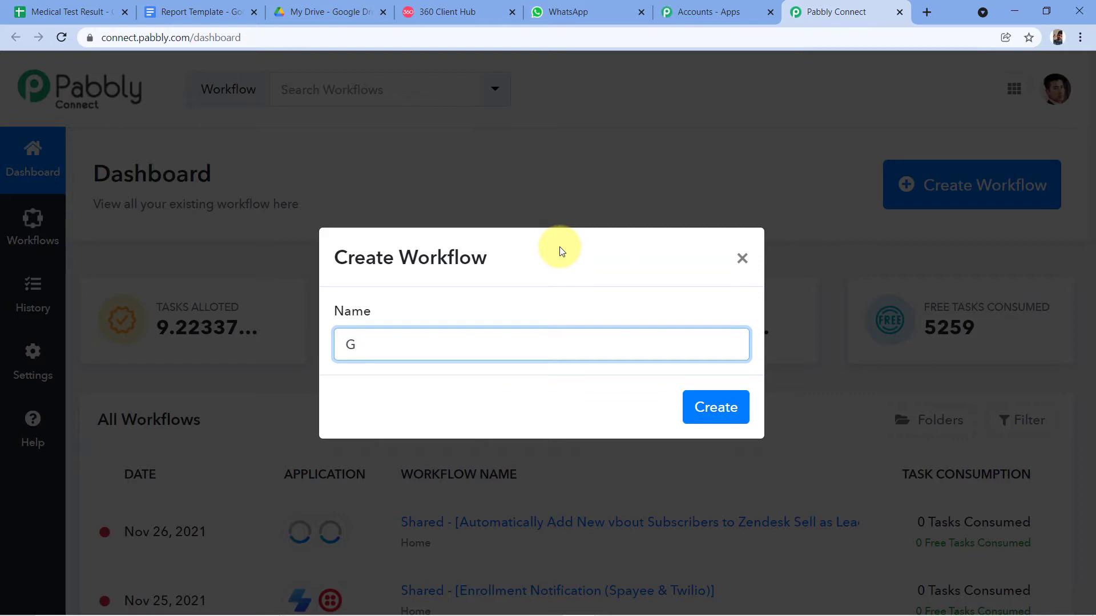
text(oogle Sheets to )
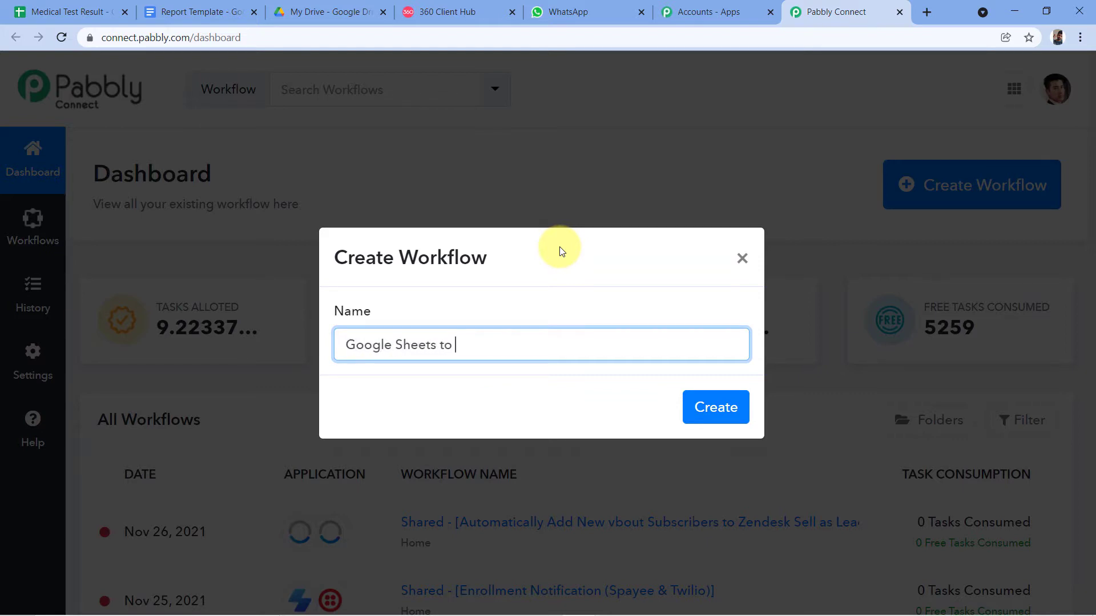
text(Google Docs to Google Dr)
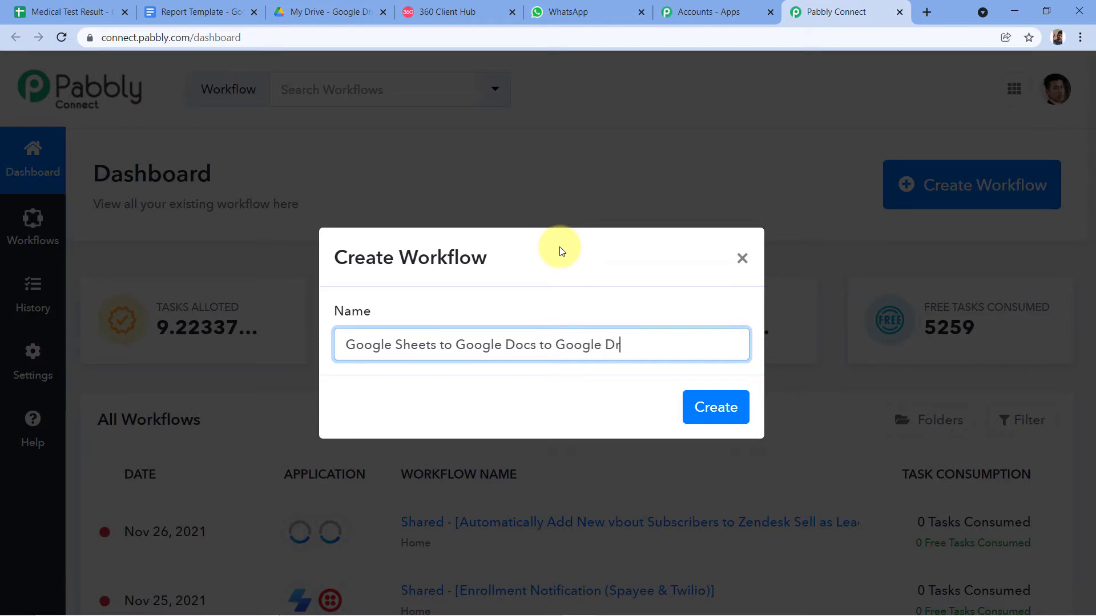
text(ive to Whwts)
key(BackSpace)
text(atsApp)
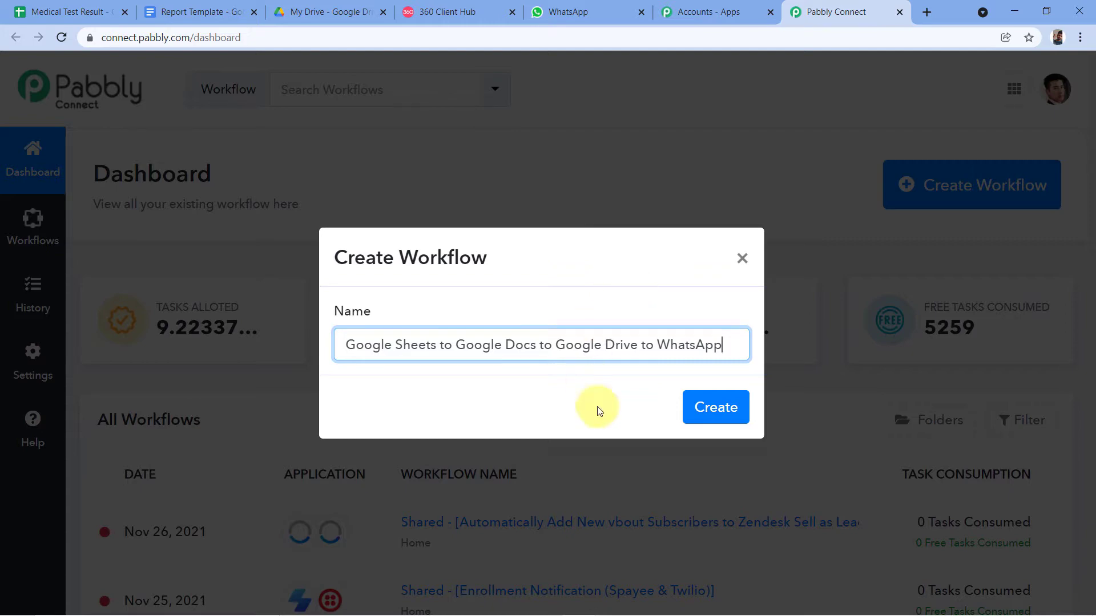
click(701, 417)
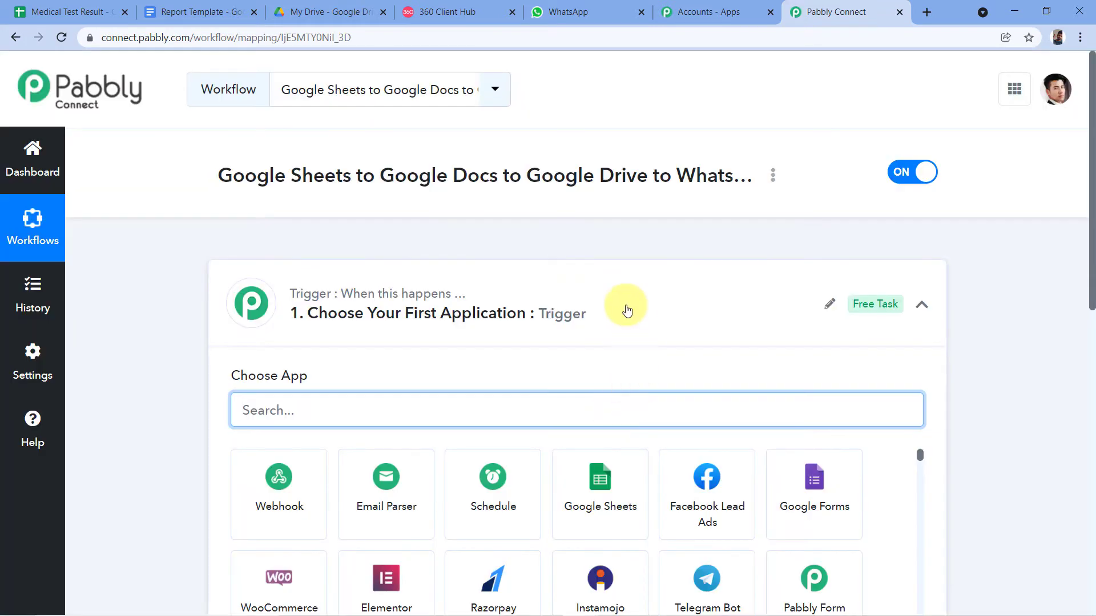
- Choose Google Sheets as the trigger application in the workflow's first step
click(576, 324)
scroll(196, 265, down, 1)
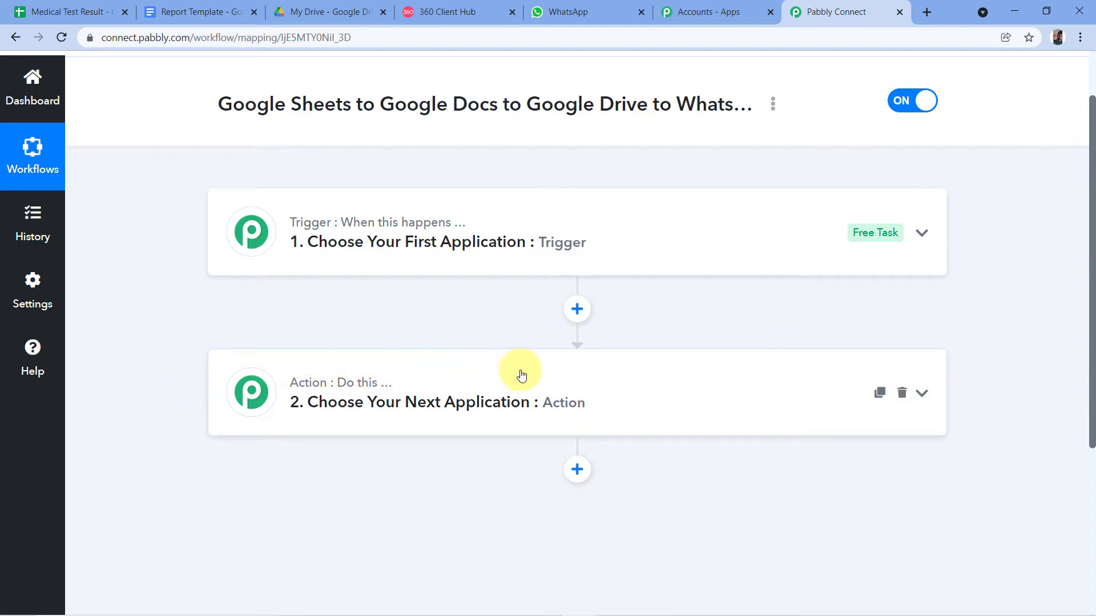
click(379, 201)
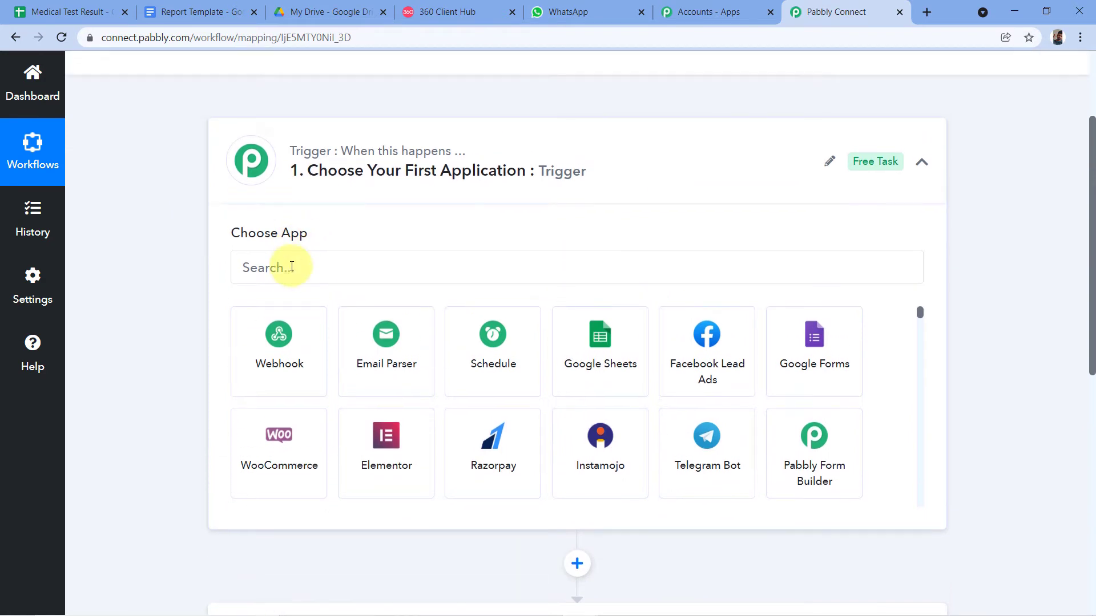
click(292, 267)
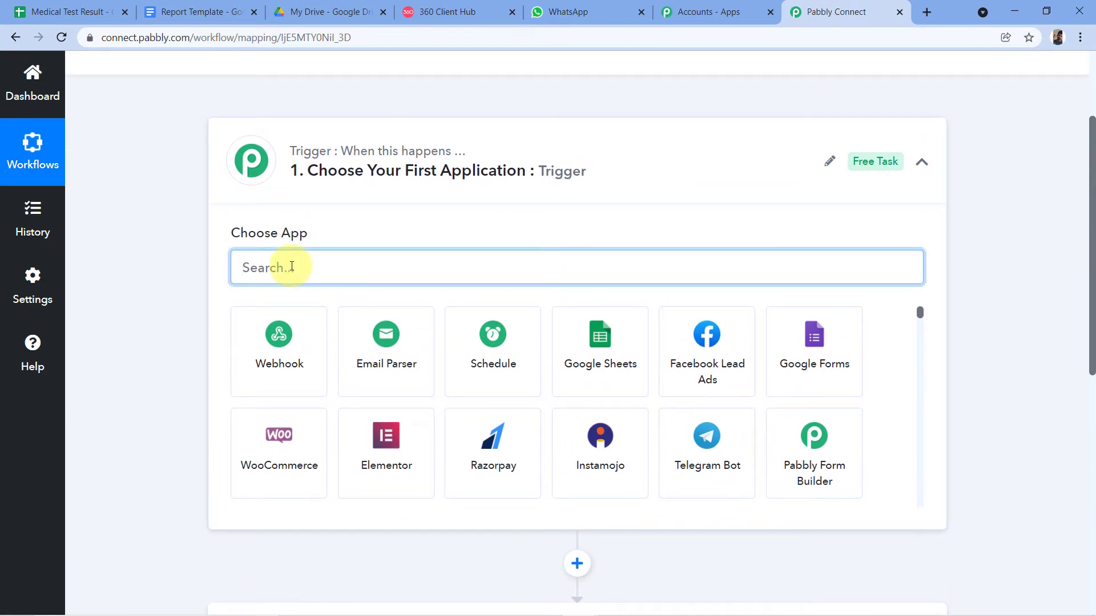
text(Google Sheets)
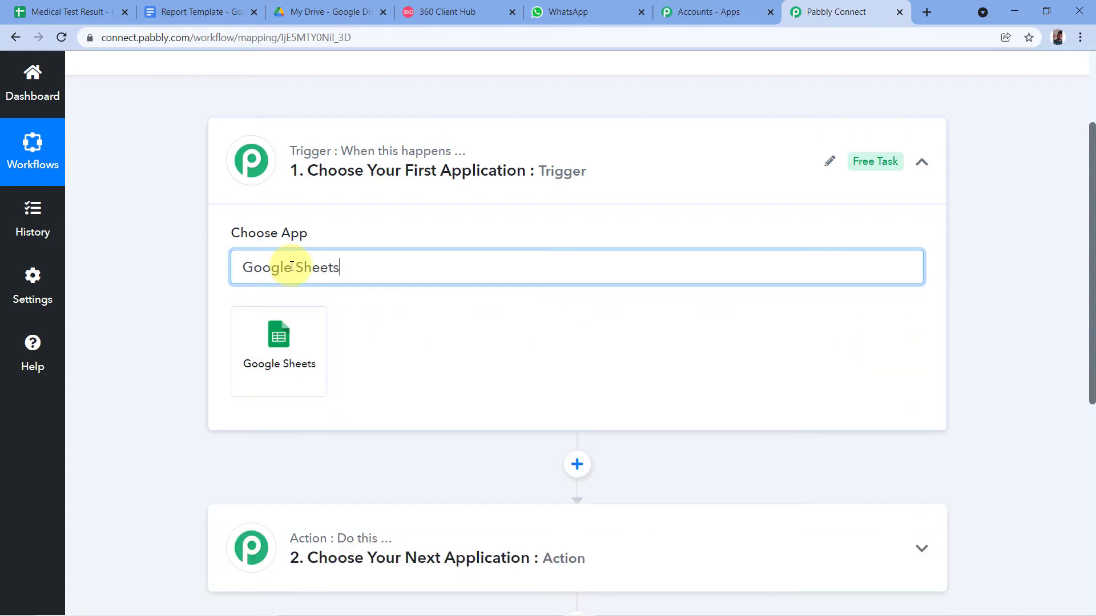
click(324, 323)
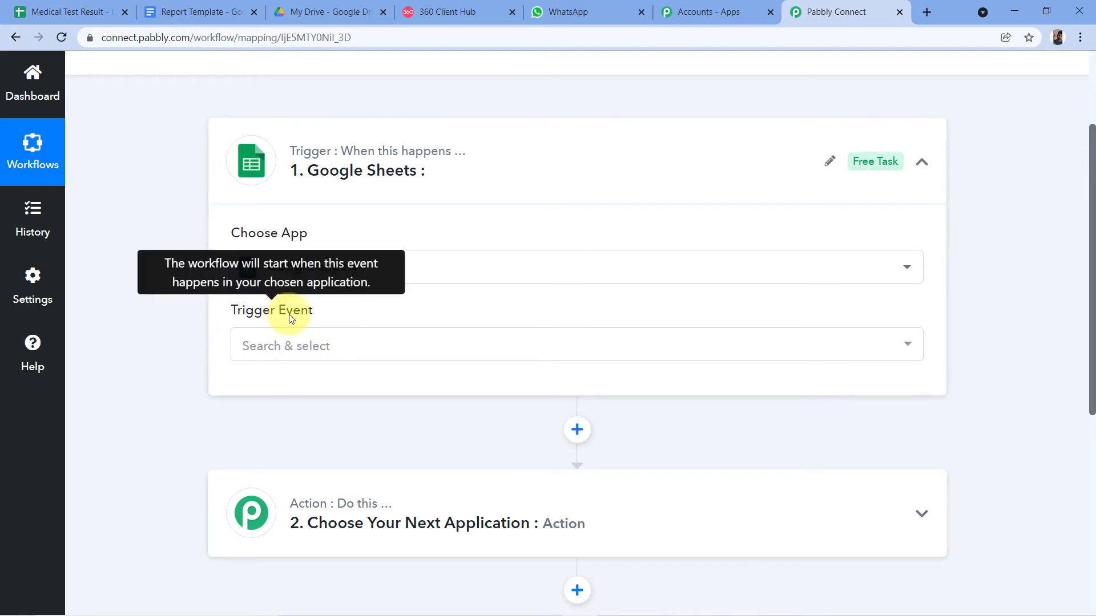
- Set the Google Sheets trigger event to New or Updated Spreadsheet Row and review the webhook setup guide
click(306, 340)
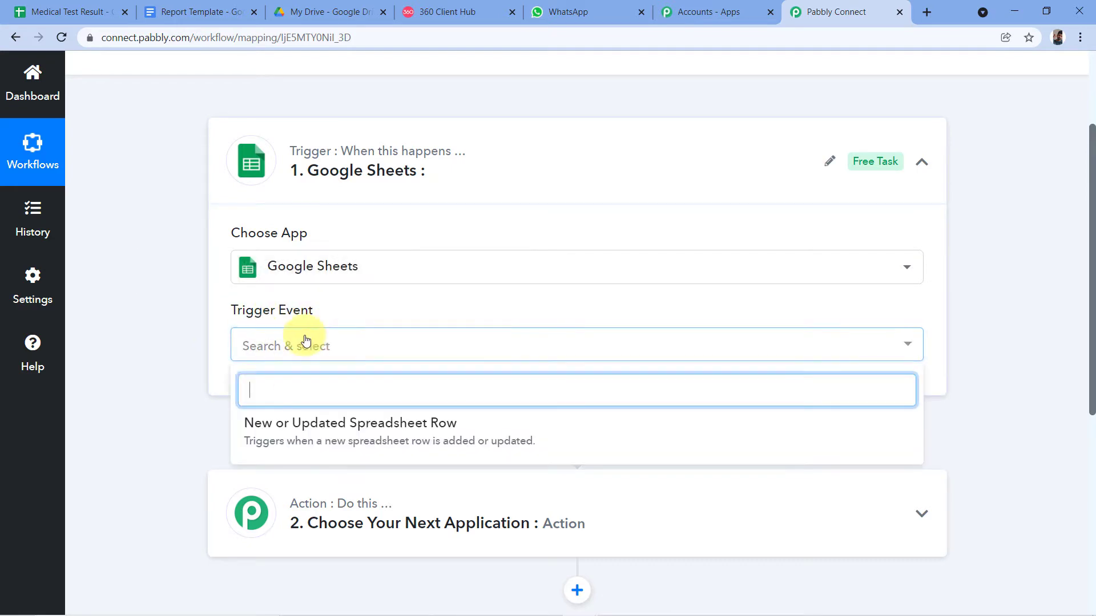
click(281, 433)
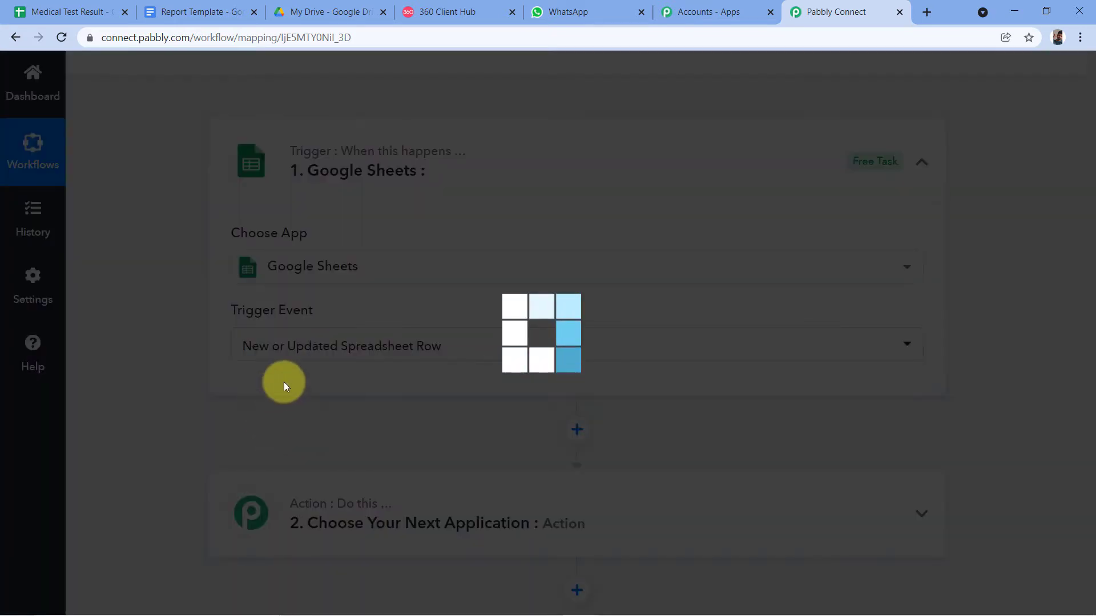
scroll(280, 381, down, 1)
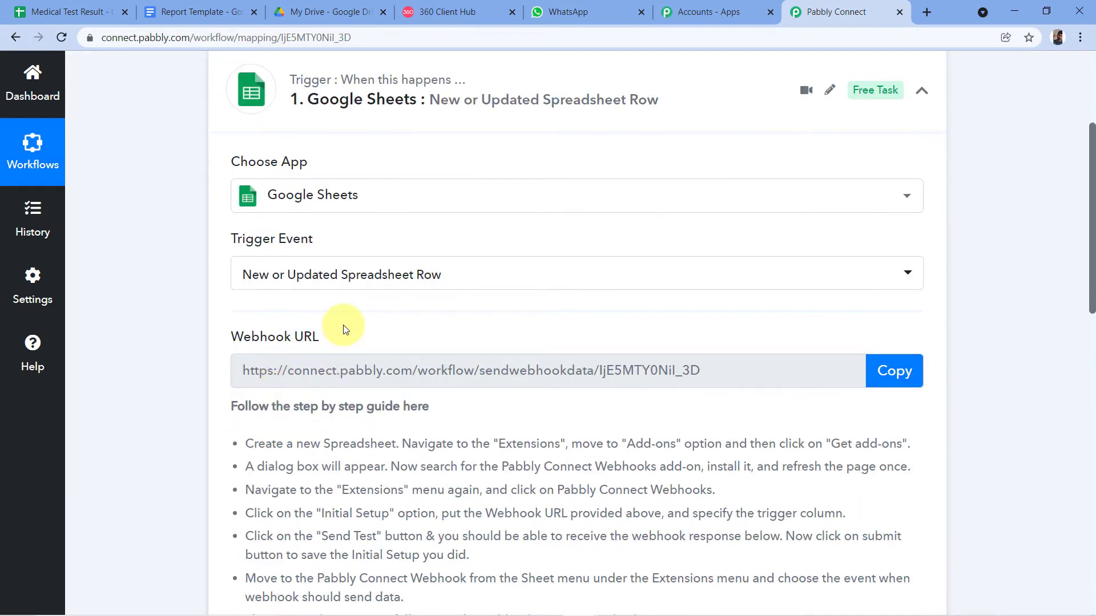
scroll(345, 330, down, 1)
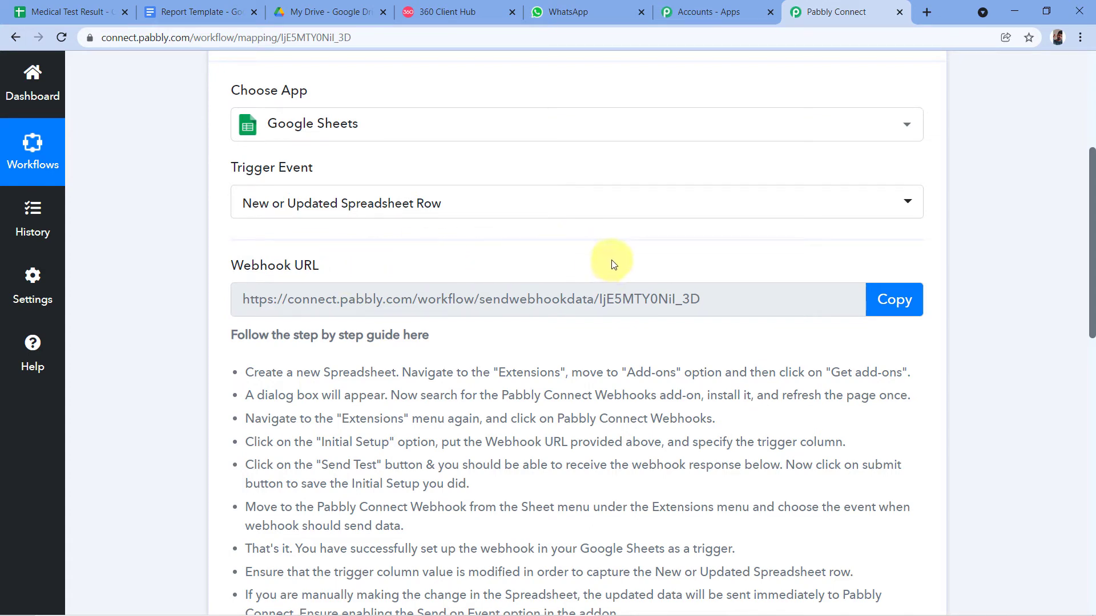
scroll(598, 257, down, 3)
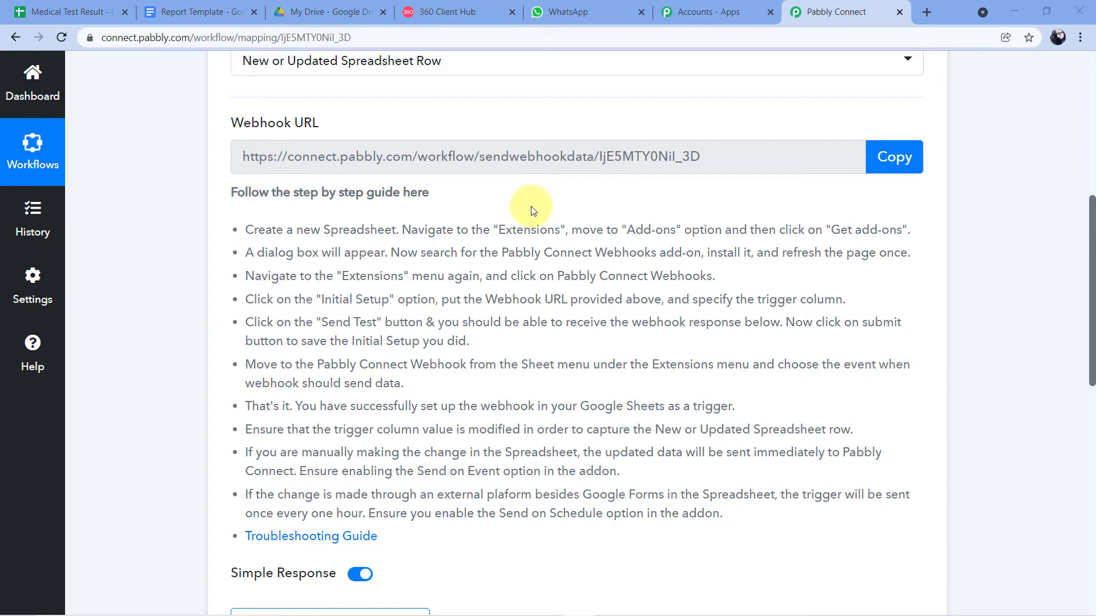
- Switch to the Medical Test Result spreadsheet in Google Sheets and make row 2 slightly taller
click(19, 22)
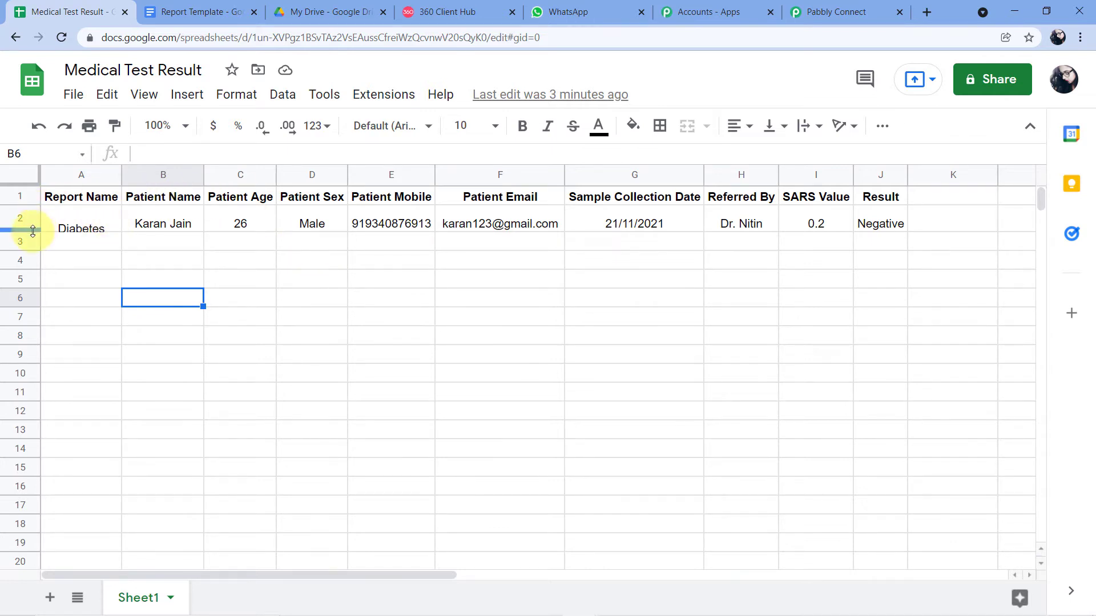
drag(32, 230, 33, 239)
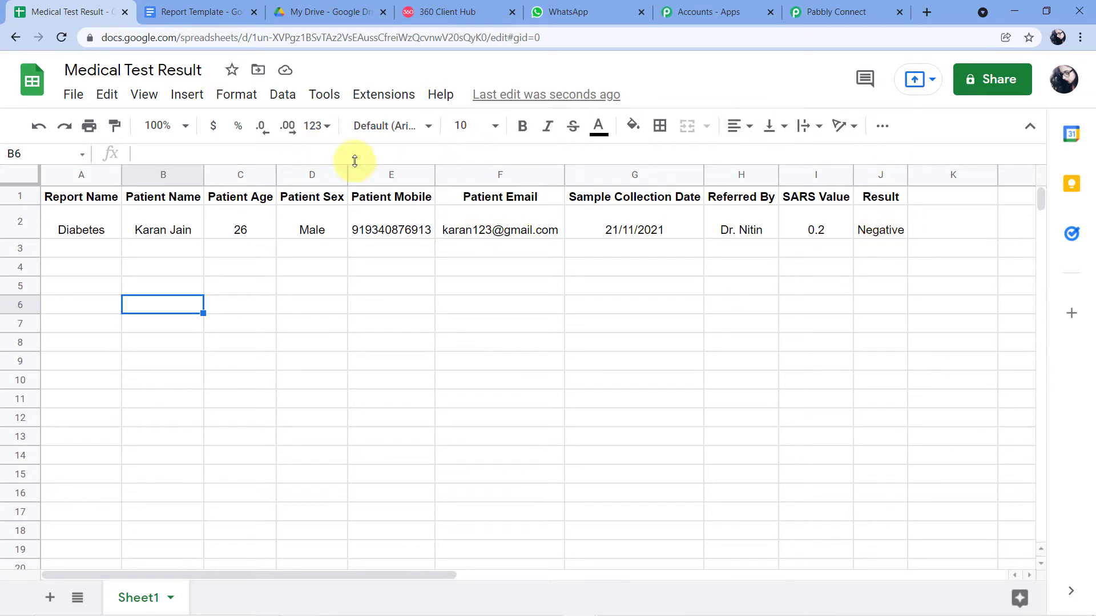
- Look up the Pabbly Connect Webhooks add-on in the Google Workspace Marketplace, close the marketplace and reload the spreadsheet
click(387, 95)
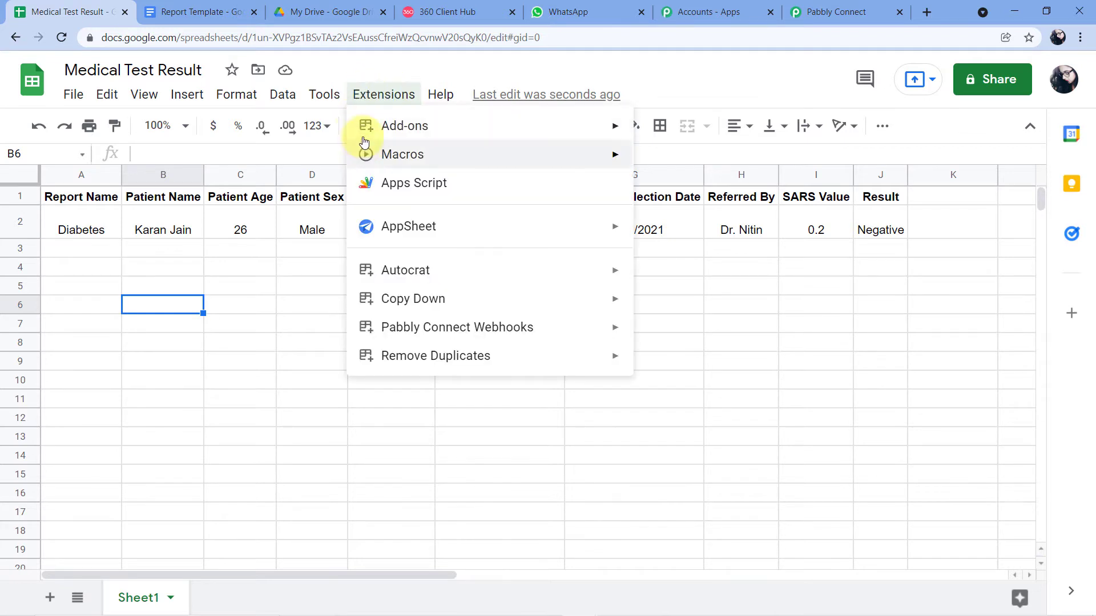
mouse_move(405, 125)
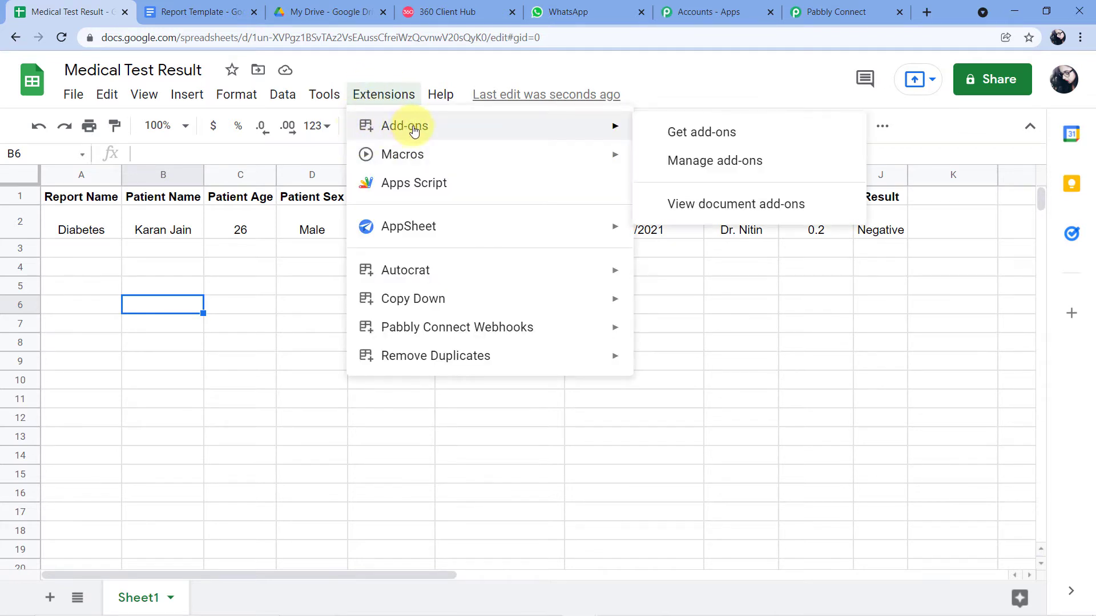
click(696, 132)
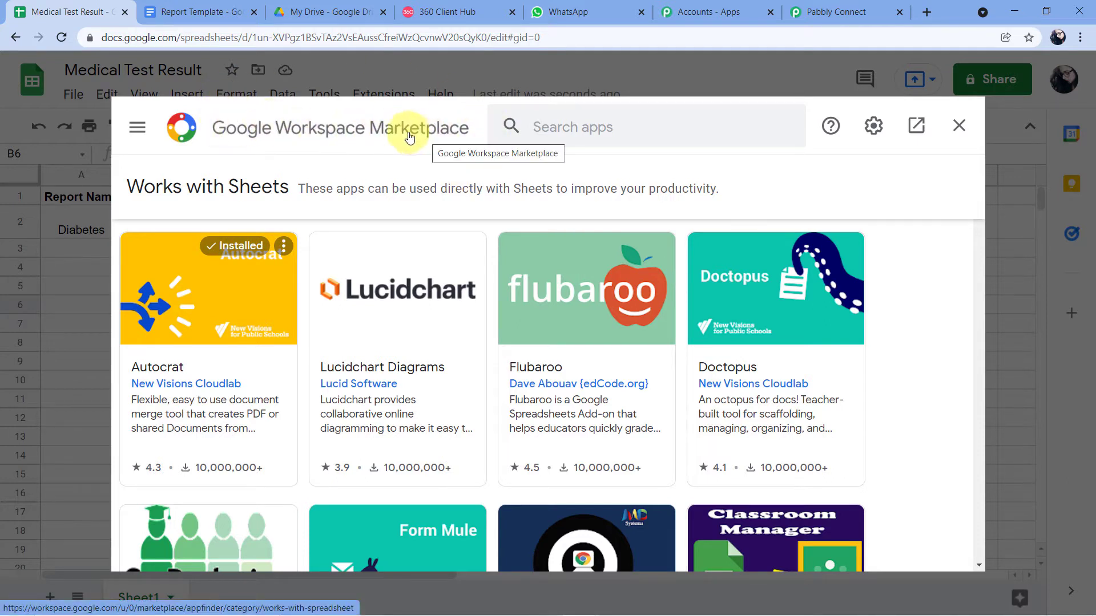
click(545, 127)
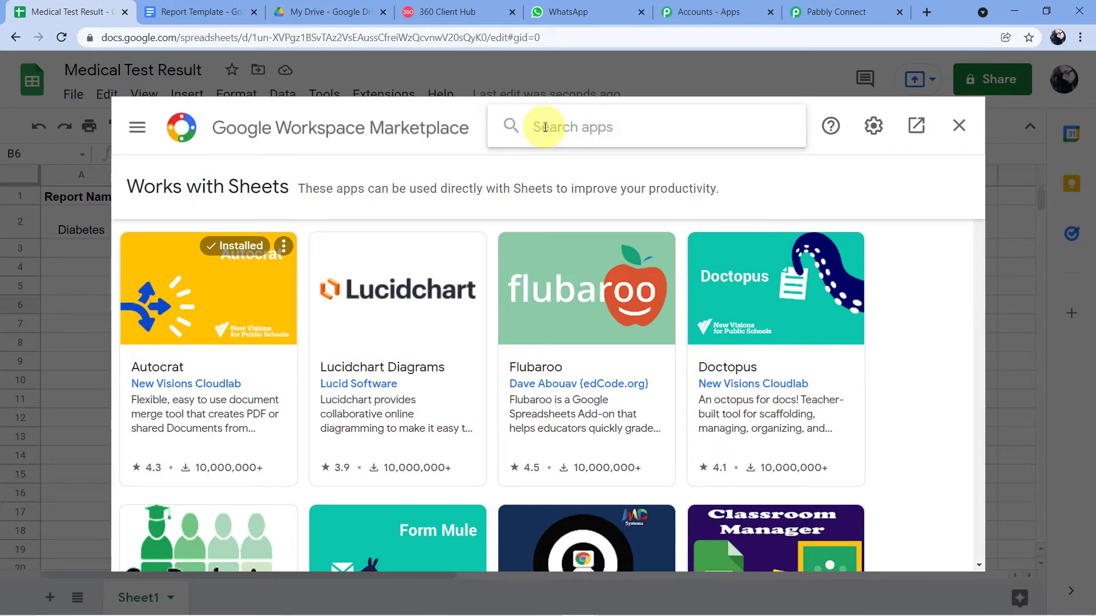
text(Pabbly)
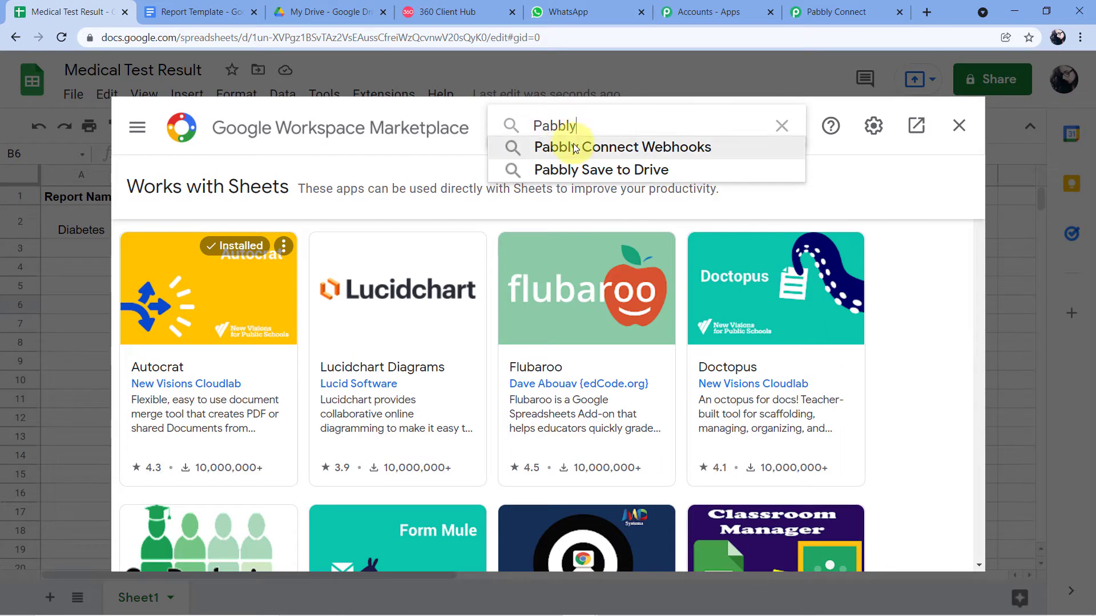
click(576, 146)
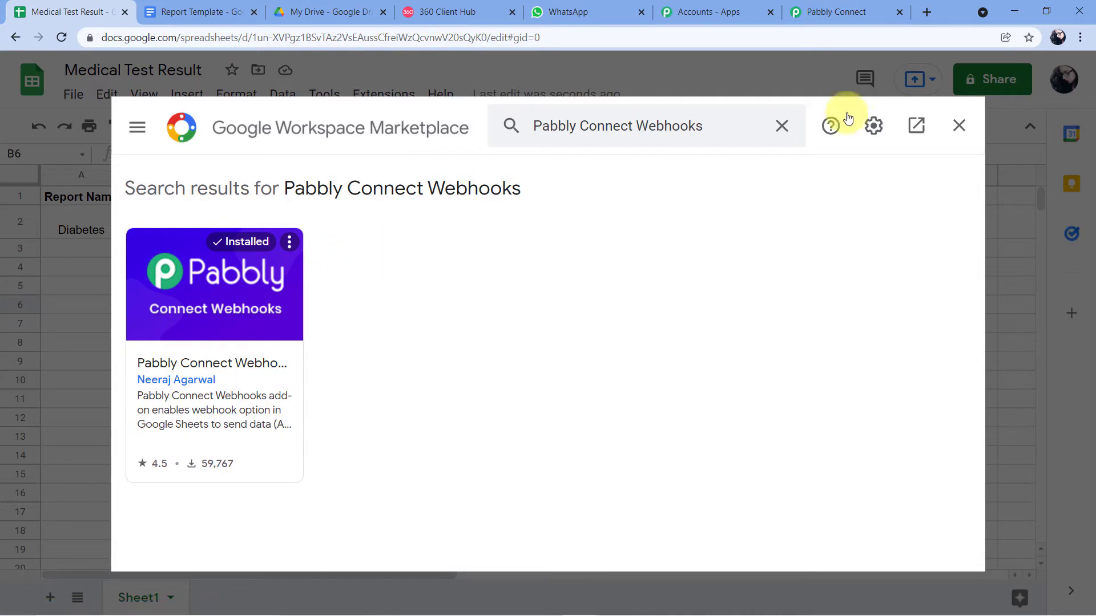
click(958, 127)
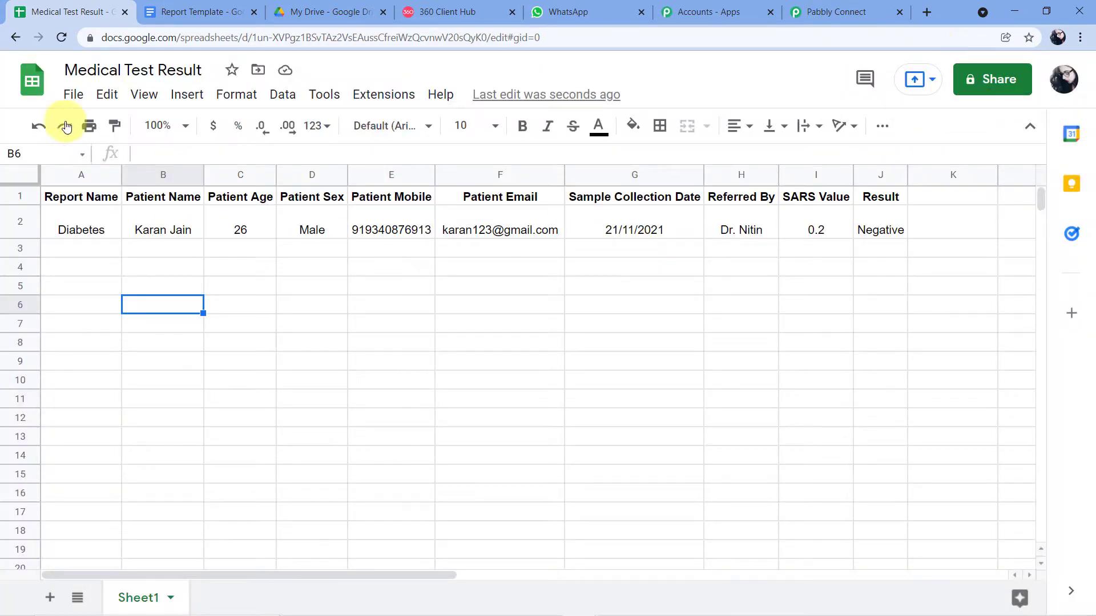
click(62, 38)
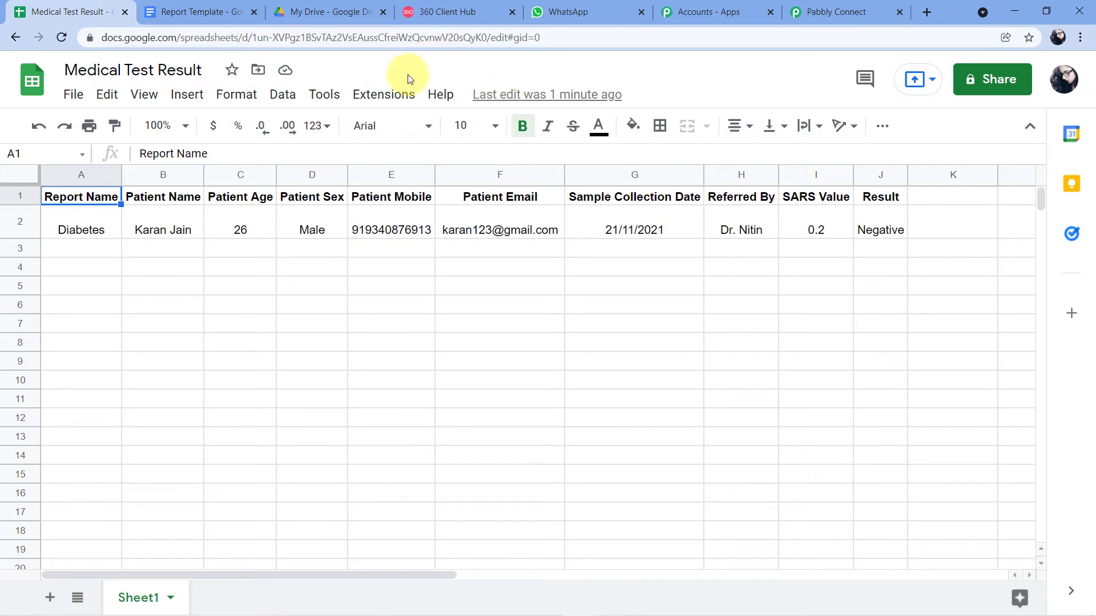
- Open the Initial Setup dialog of the Pabbly Connect Webhooks add-on
click(382, 96)
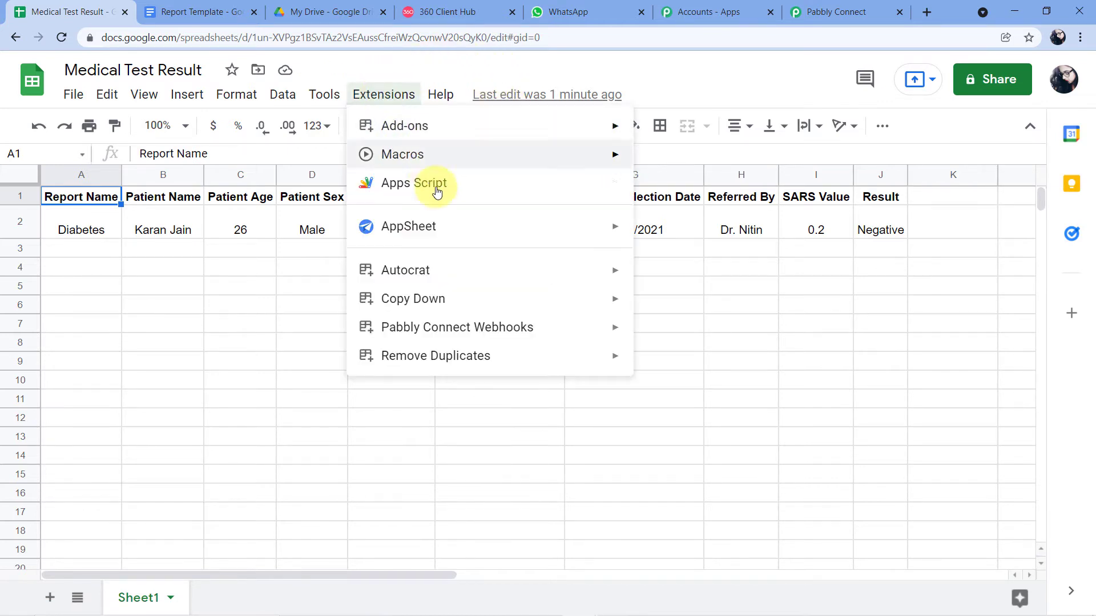
mouse_move(460, 326)
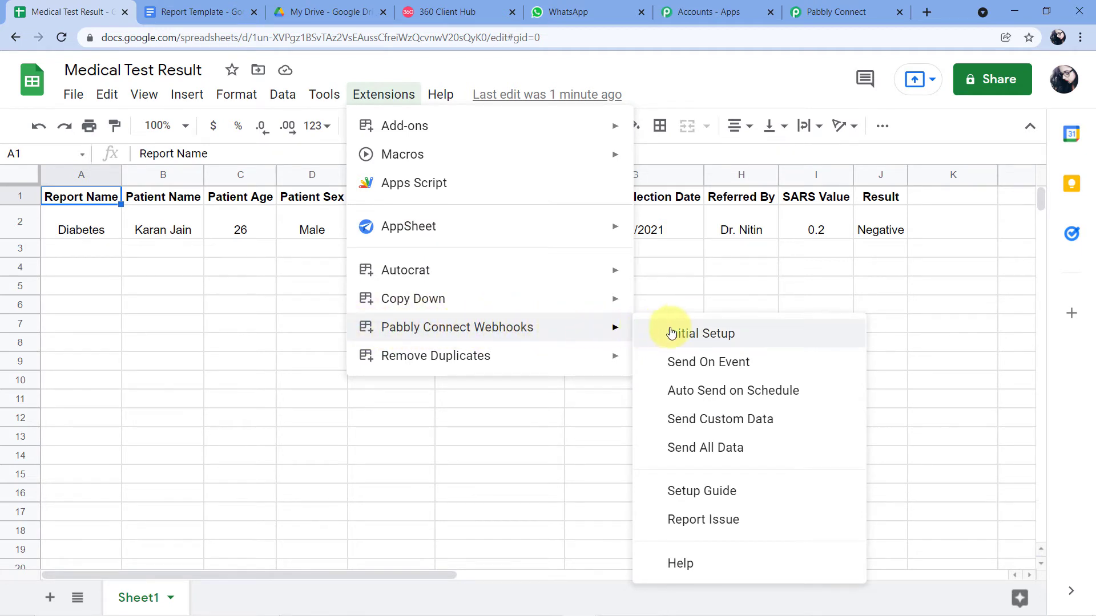
click(690, 338)
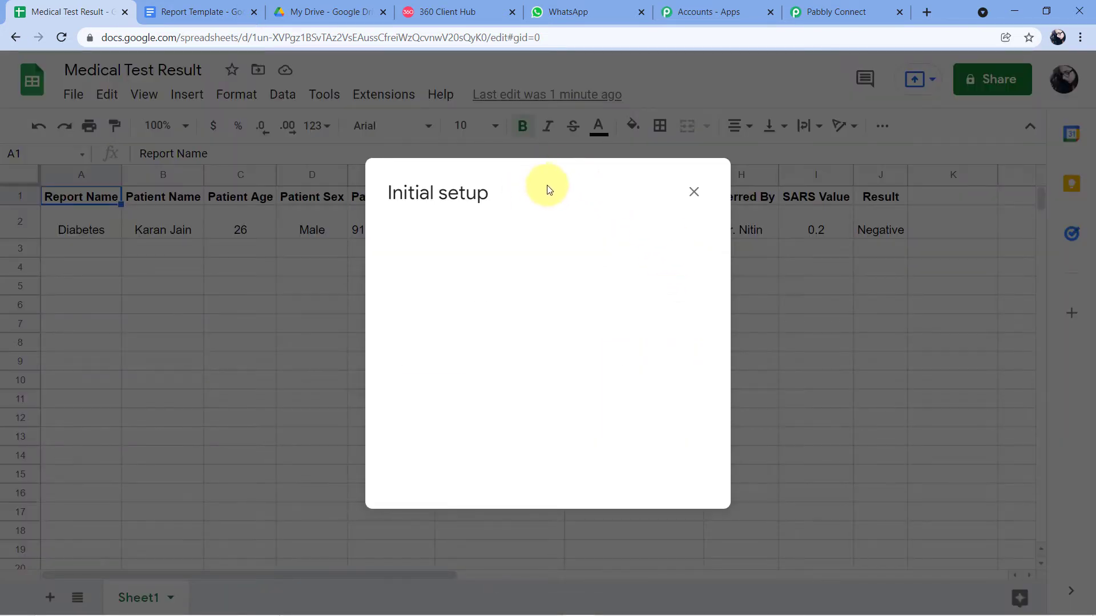
triple_click(534, 188)
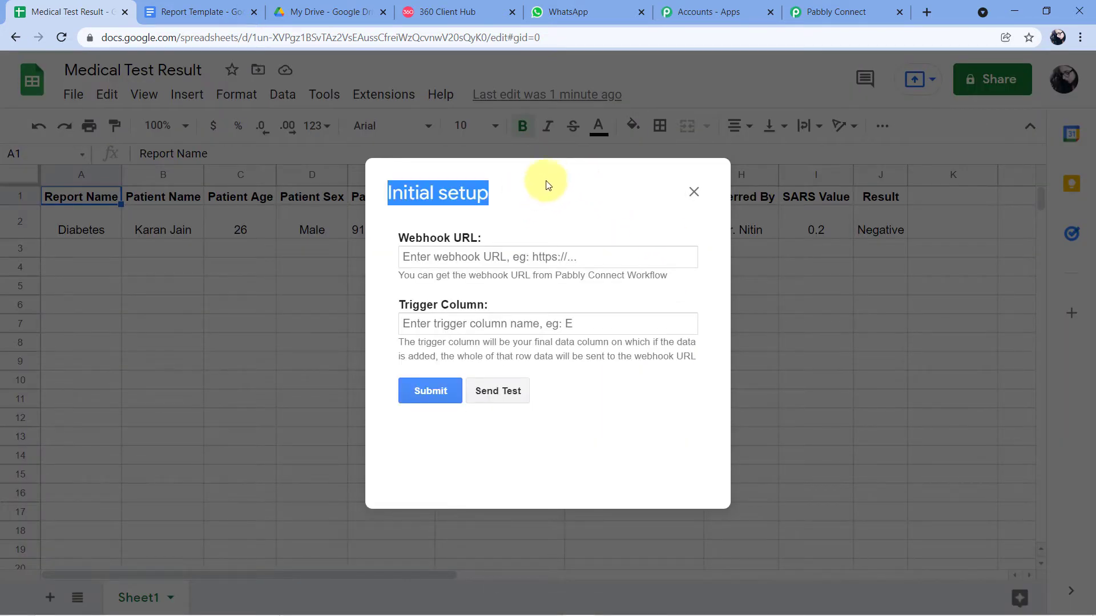
click(542, 185)
triple_click(518, 183)
click(519, 180)
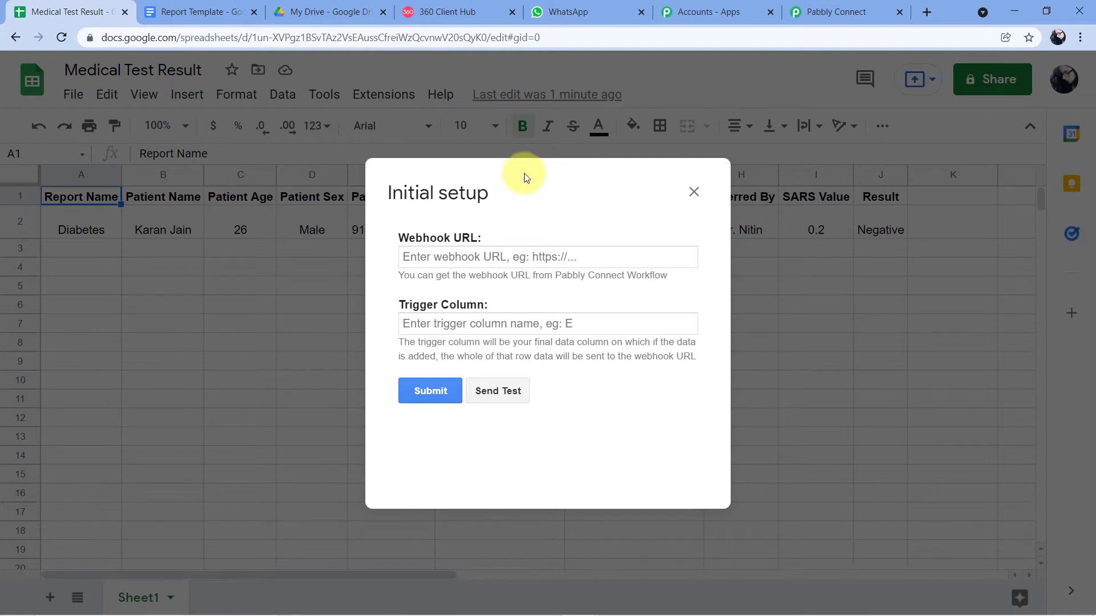
triple_click(565, 183)
click(556, 183)
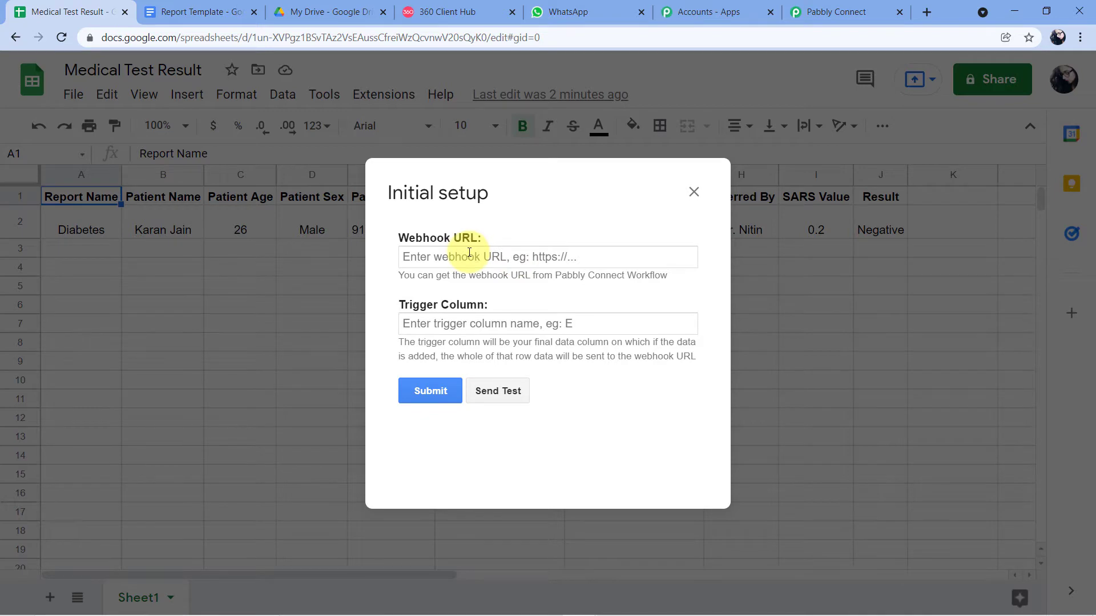
- Copy the trigger's webhook URL from Pabbly Connect and paste it as the Webhook URL in the spreadsheet's Initial Setup
click(856, 12)
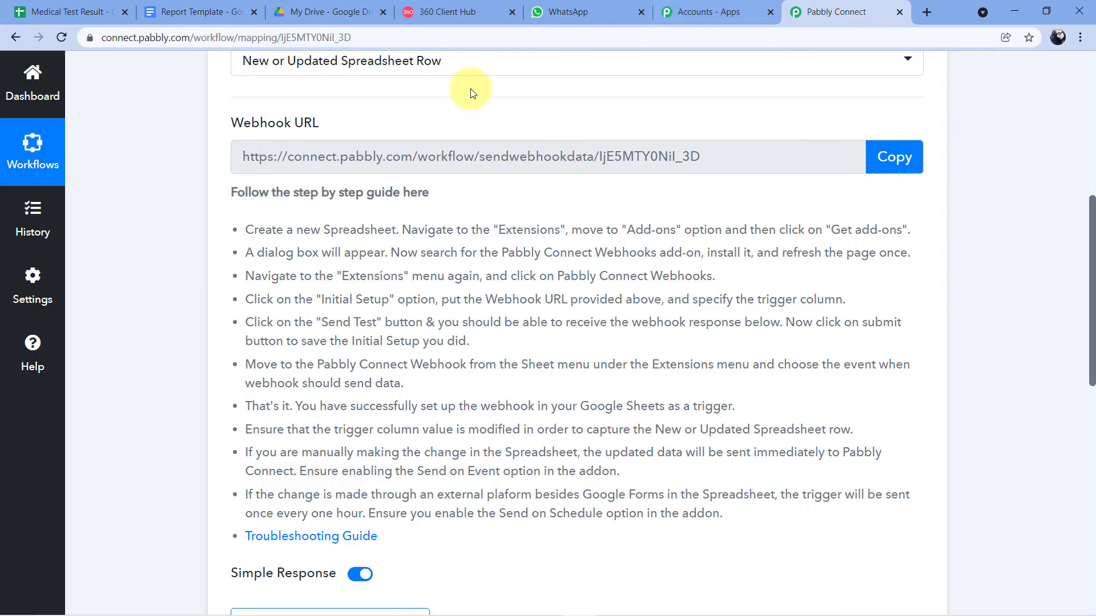
scroll(472, 93, up, 4)
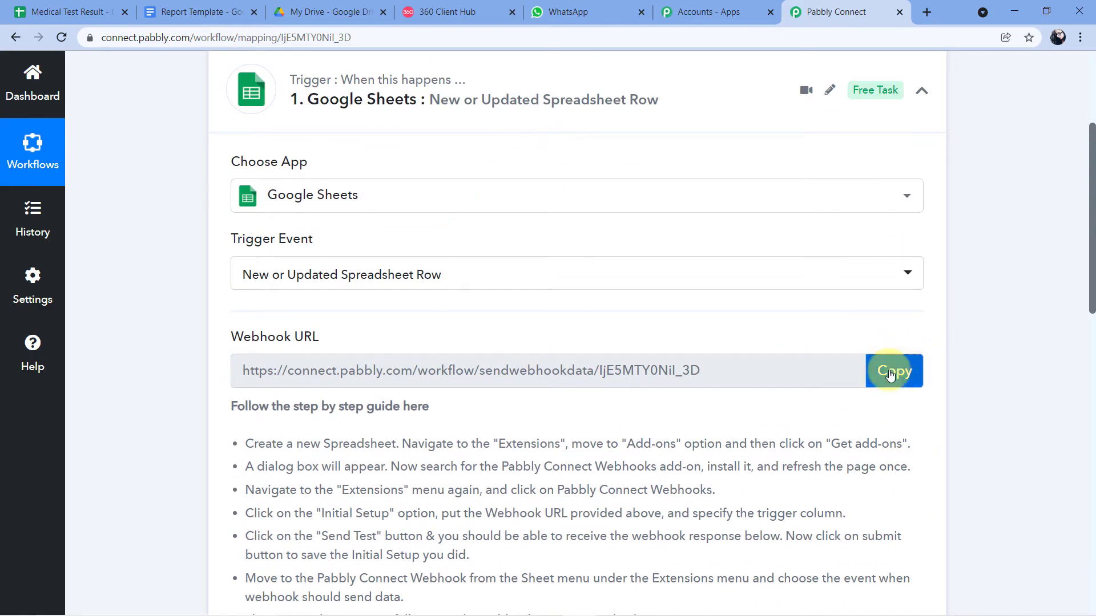
click(891, 373)
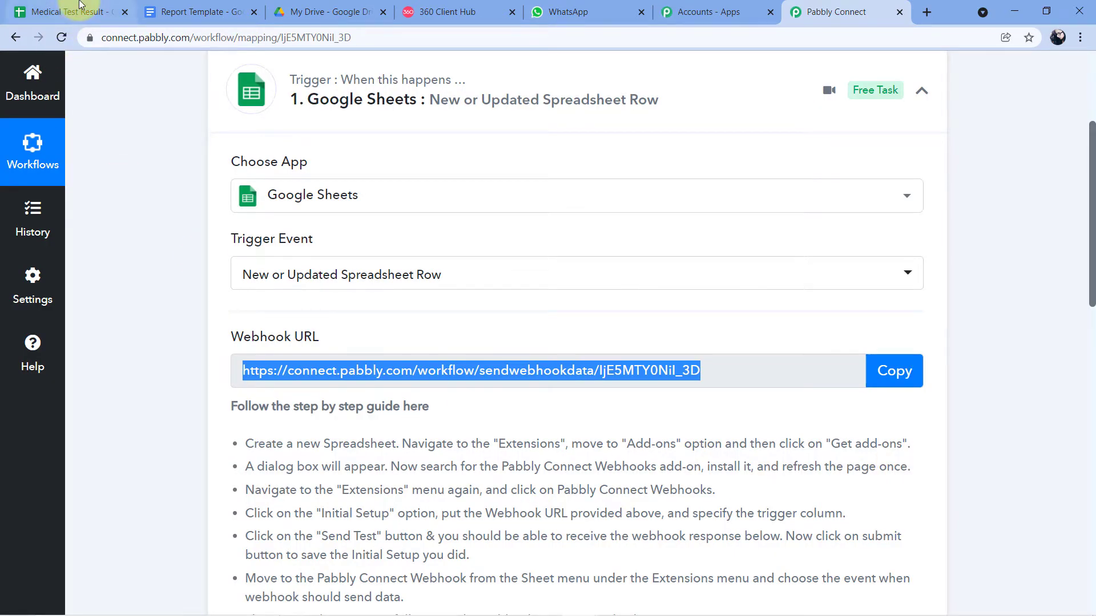
click(80, 12)
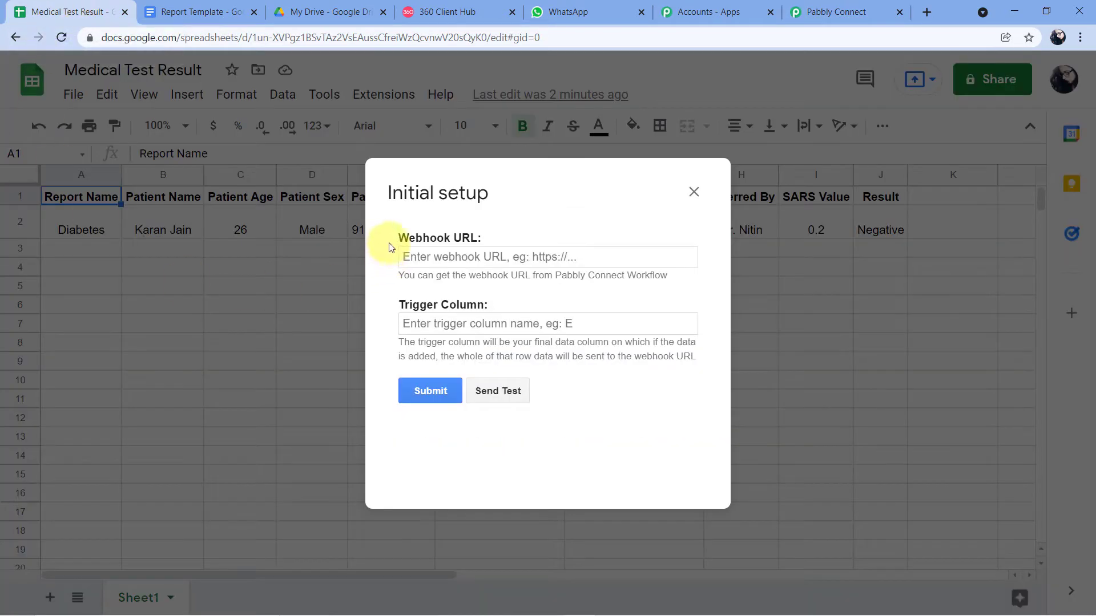
click(409, 257)
right_click(415, 257)
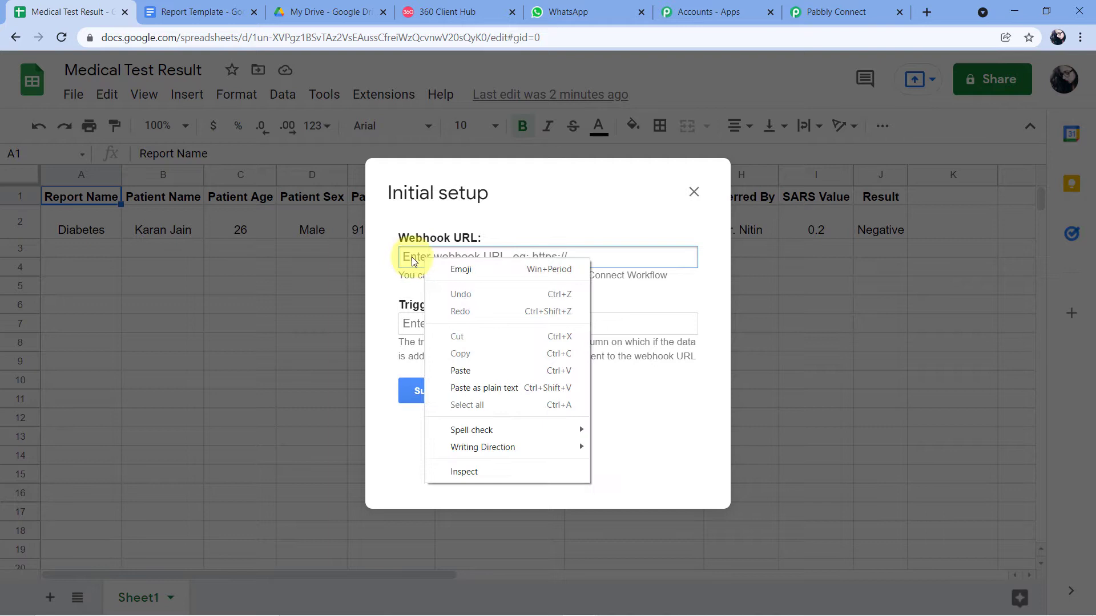
click(457, 371)
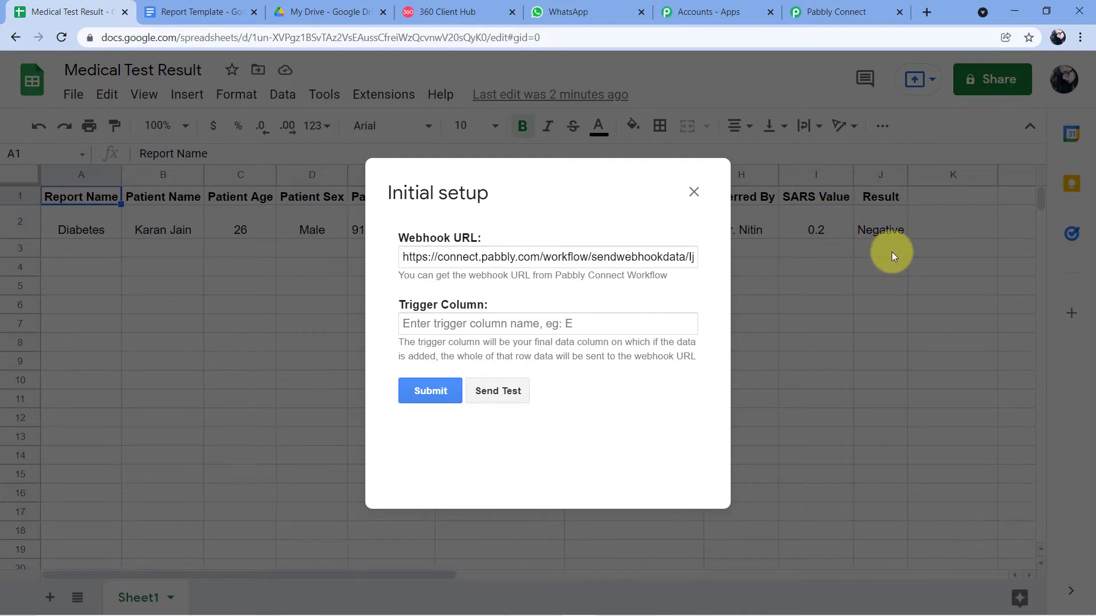
- Set the trigger column to J and send the test data to the webhook
click(478, 327)
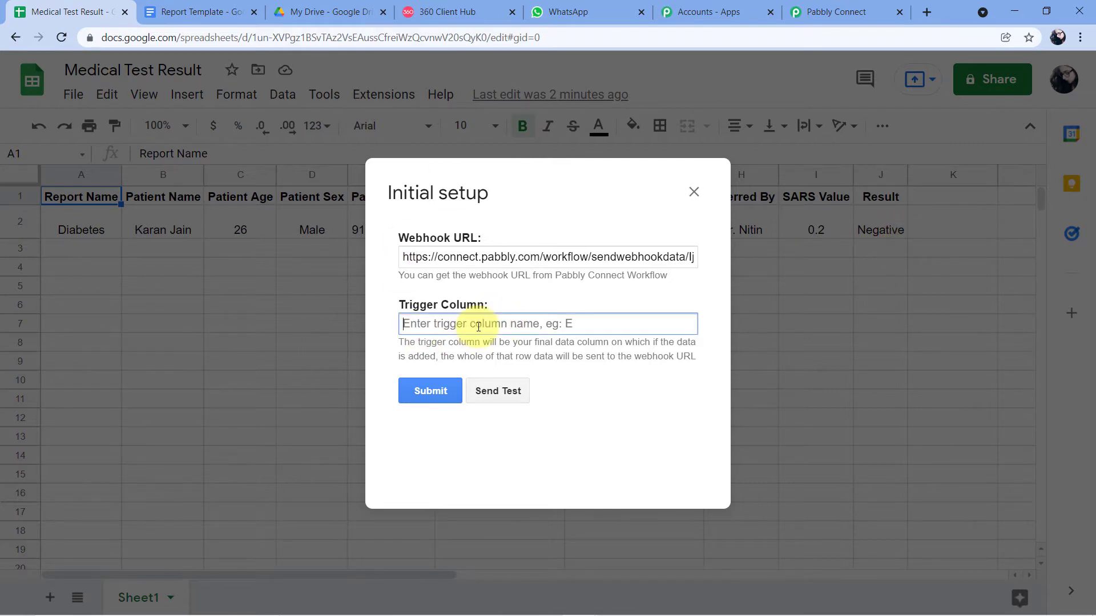
text(J)
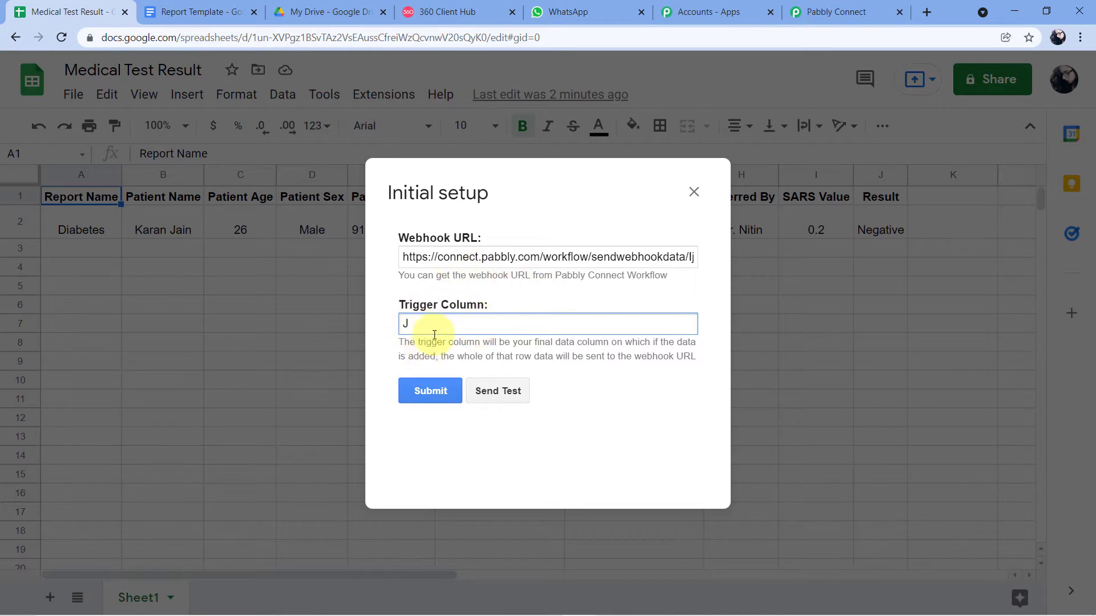
click(498, 393)
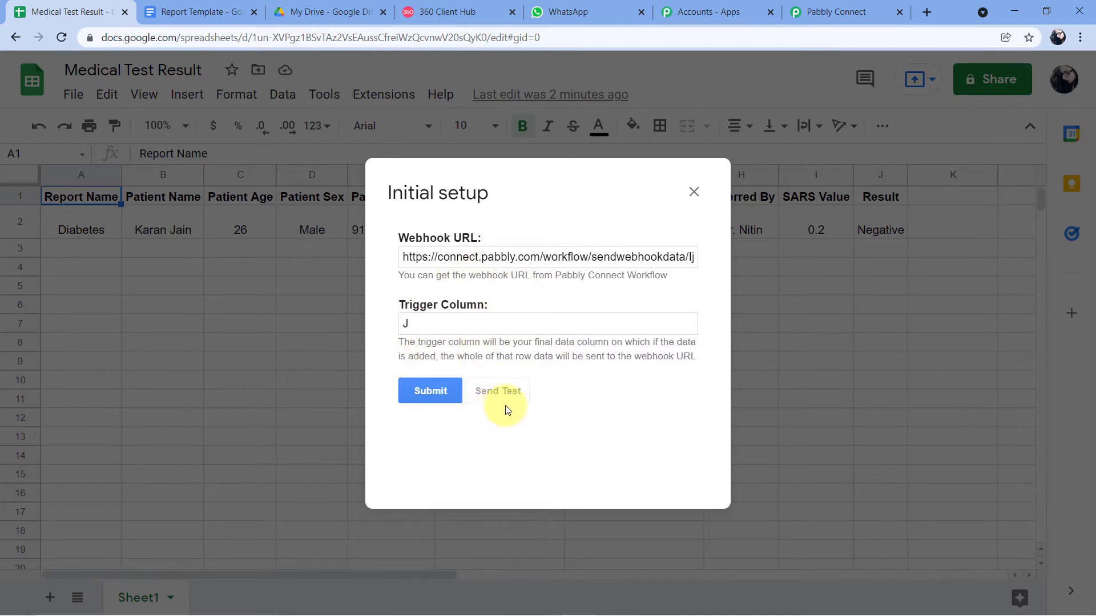
scroll(542, 376, down, 1)
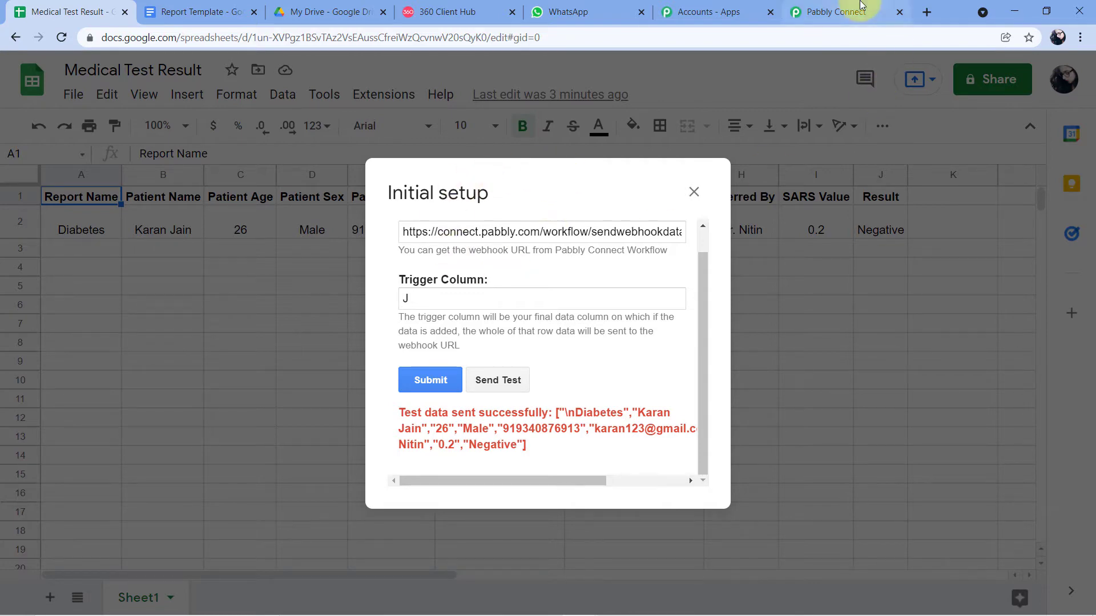
- Switch to Pabbly Connect and examine the labels and values in the webhook response received by the Google Sheets trigger
click(838, 11)
click(610, 298)
scroll(613, 285, down, 12)
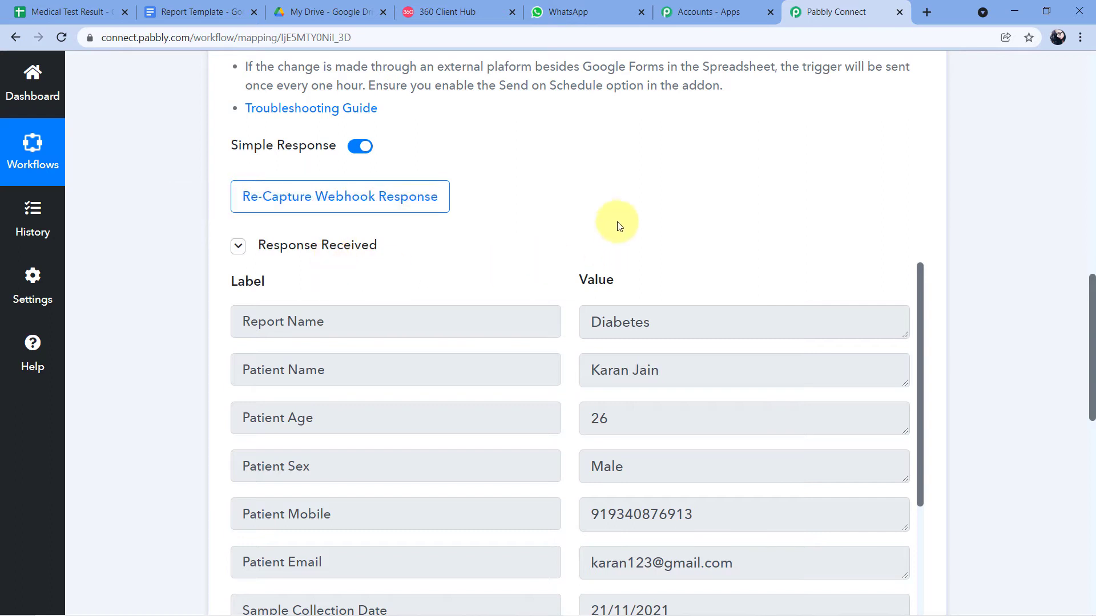
scroll(605, 216, down, 5)
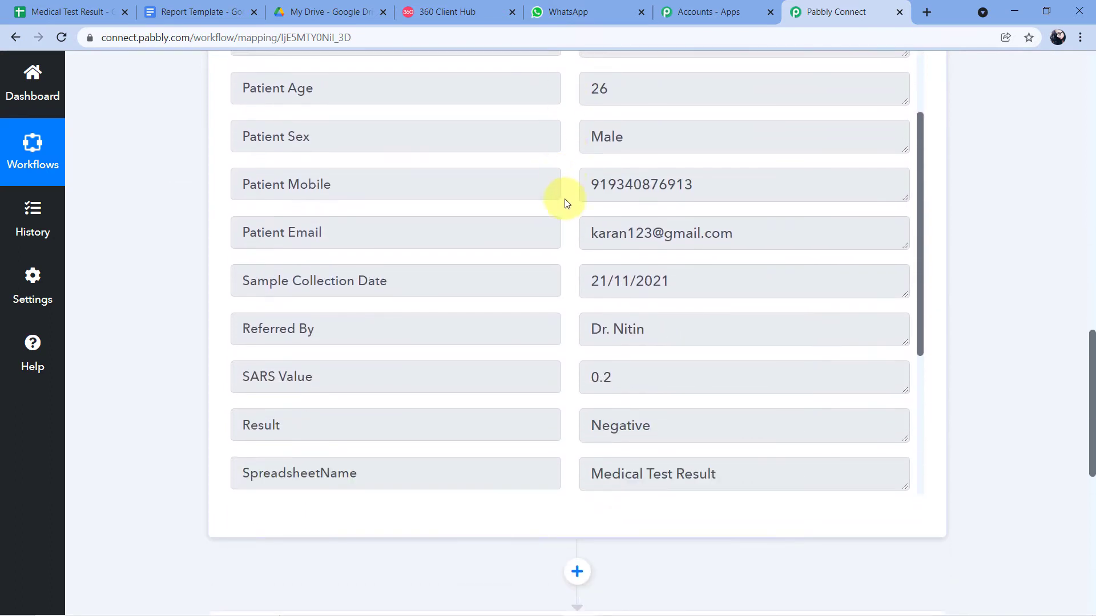
scroll(565, 204, down, 3)
scroll(568, 203, up, 5)
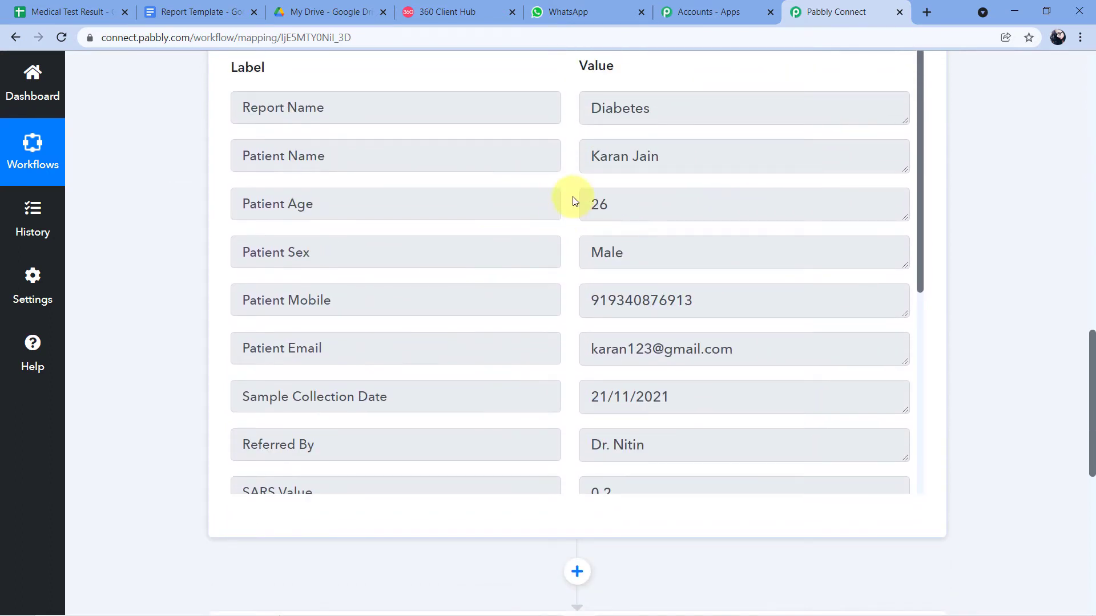
scroll(565, 217, up, 3)
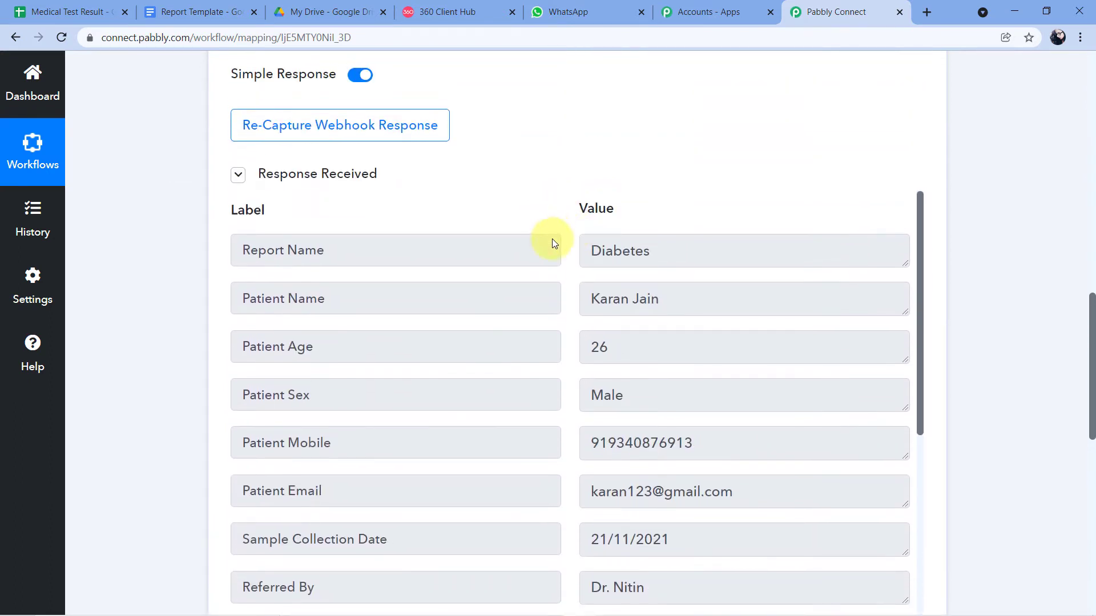
- Compare the labels and values in the received webhook response with the test row in the Medical Test Result spreadsheet
click(22, 13)
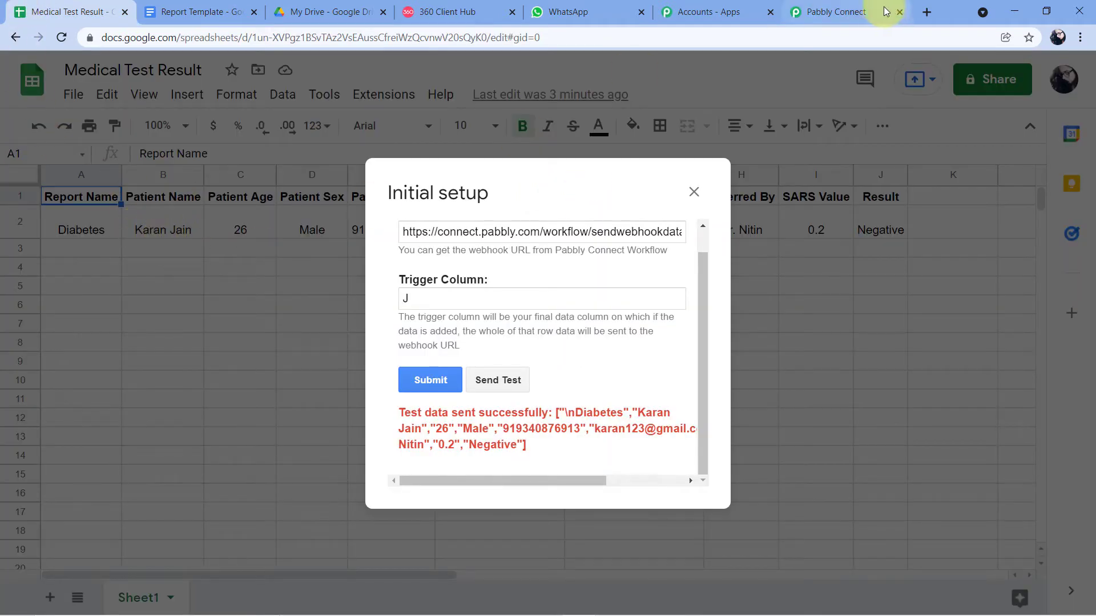
click(836, 11)
scroll(686, 220, down, 1)
click(590, 225)
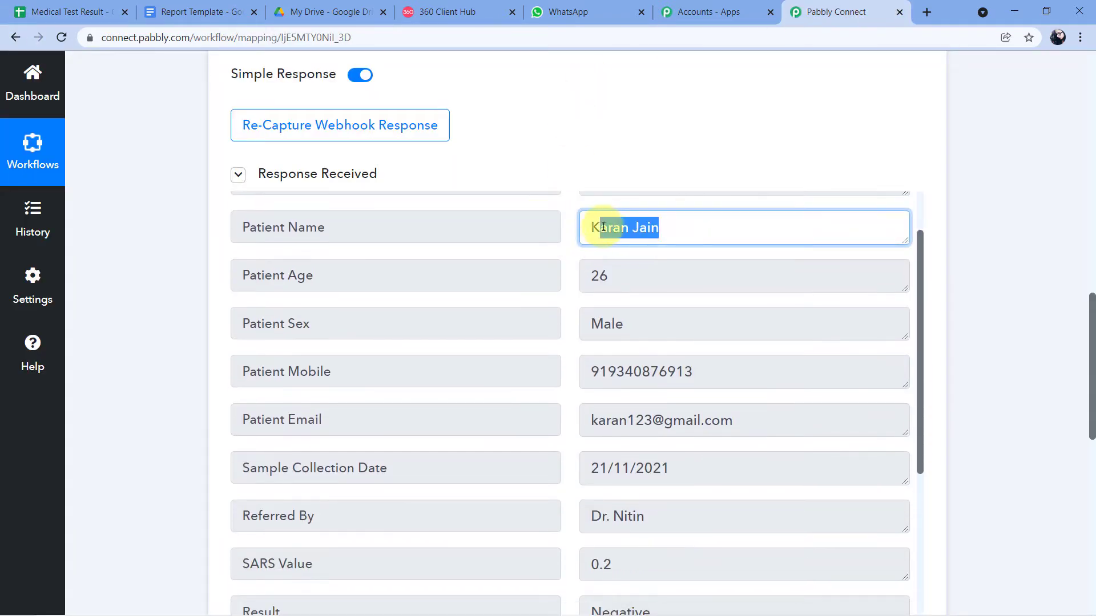
click(594, 276)
click(642, 323)
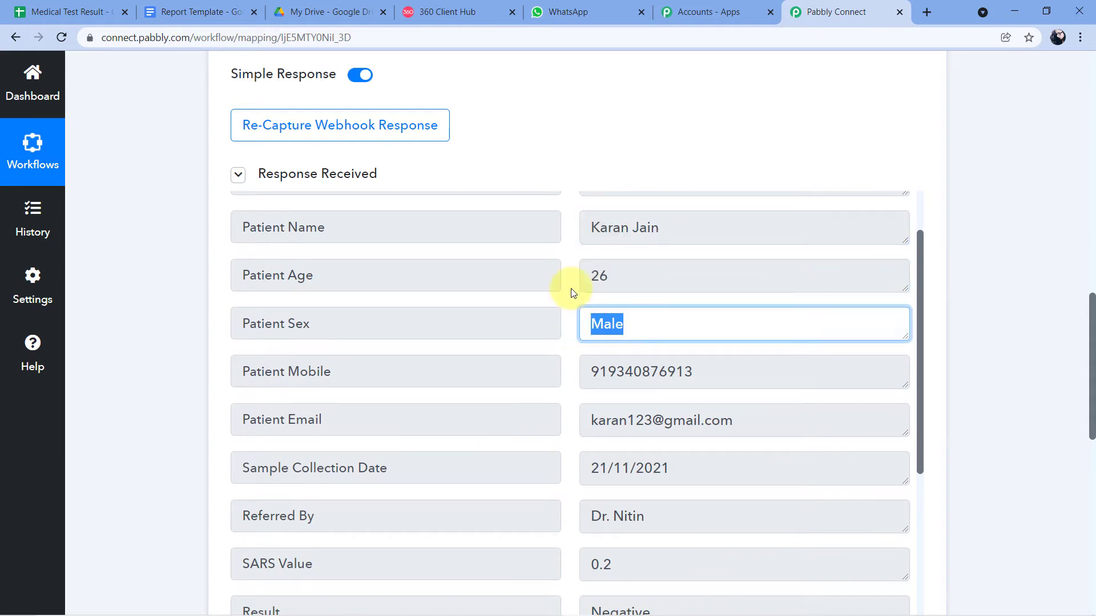
scroll(568, 274, down, 5)
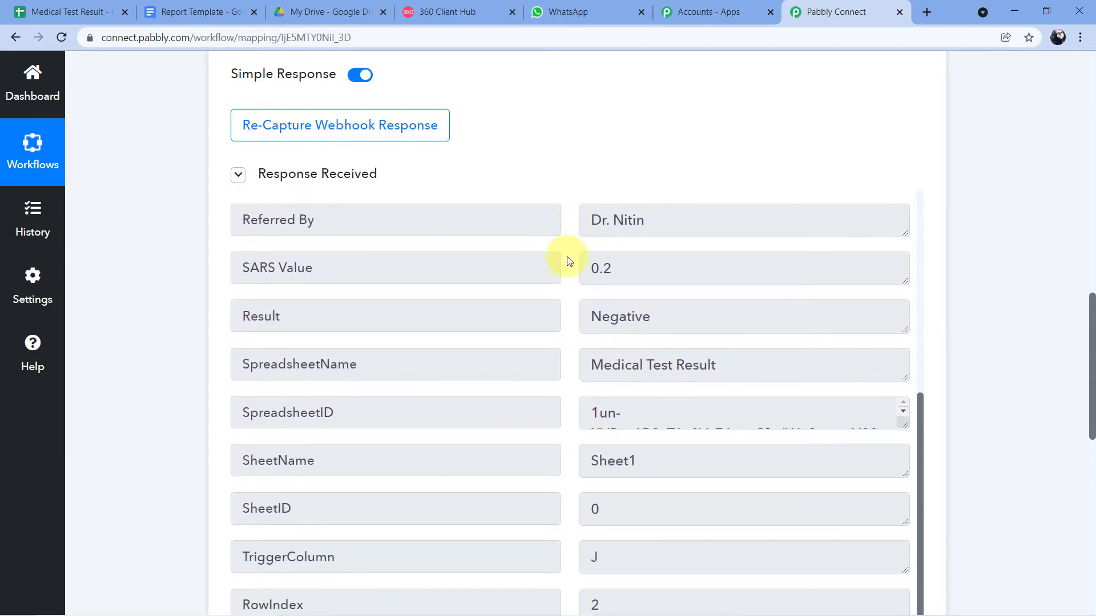
scroll(567, 255, down, 1)
scroll(566, 279, up, 5)
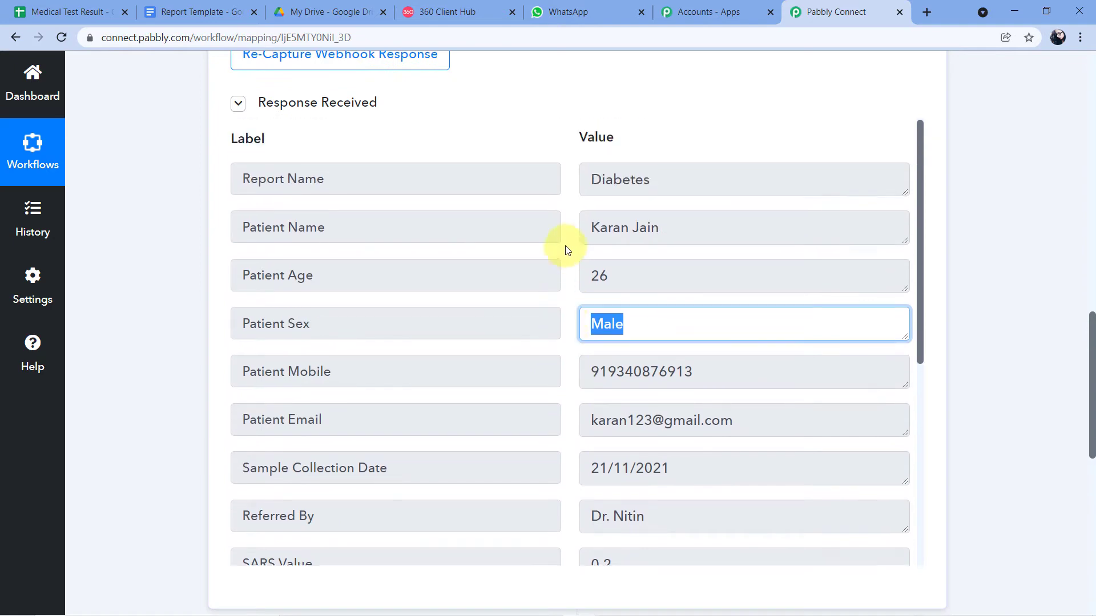
scroll(567, 251, up, 3)
click(556, 231)
click(23, 18)
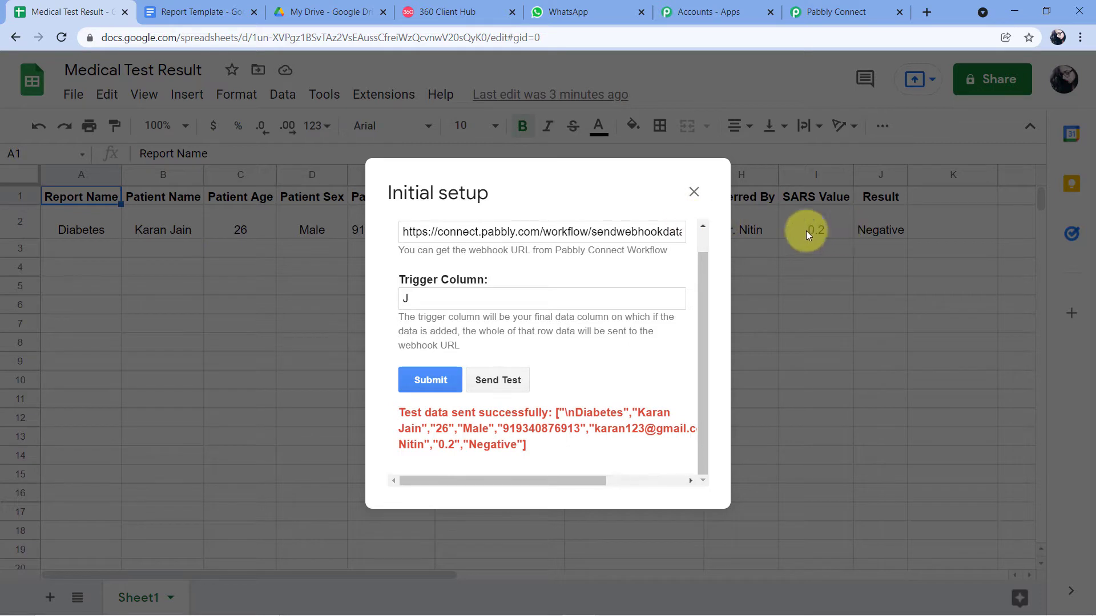
click(844, 12)
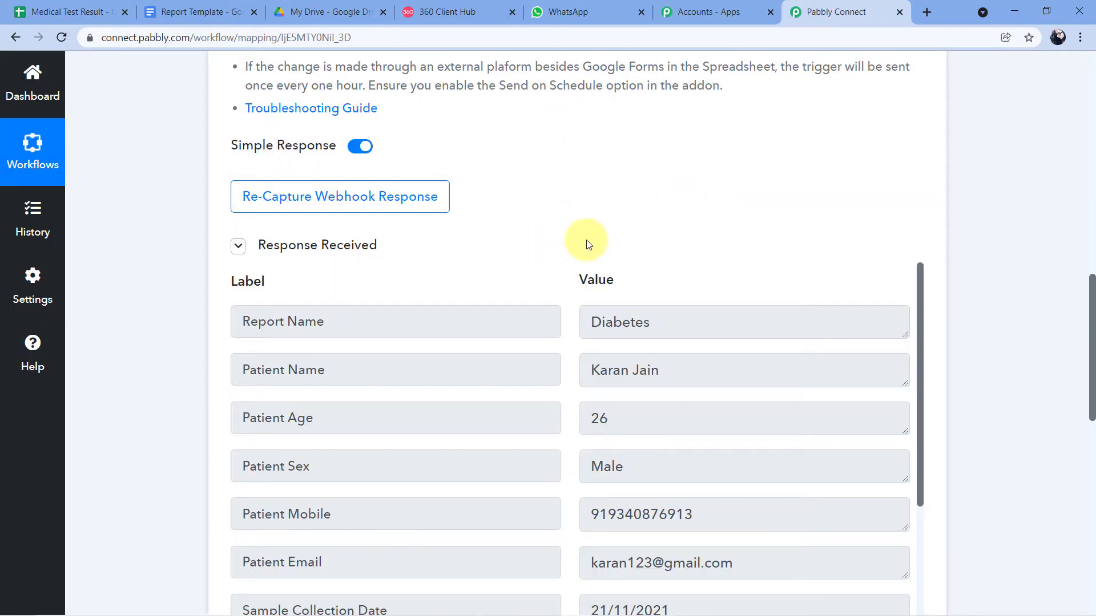
- Submit the Initial Setup in the Medical Test Result spreadsheet and enable Send On Event for the Pabbly Connect Webhooks add-on
click(51, 11)
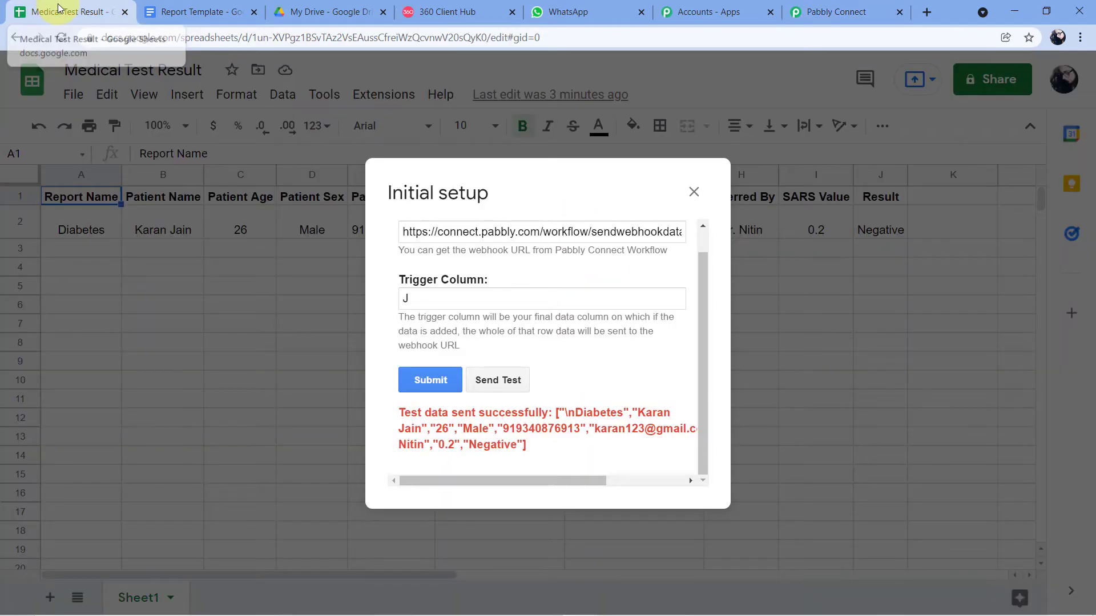
click(426, 383)
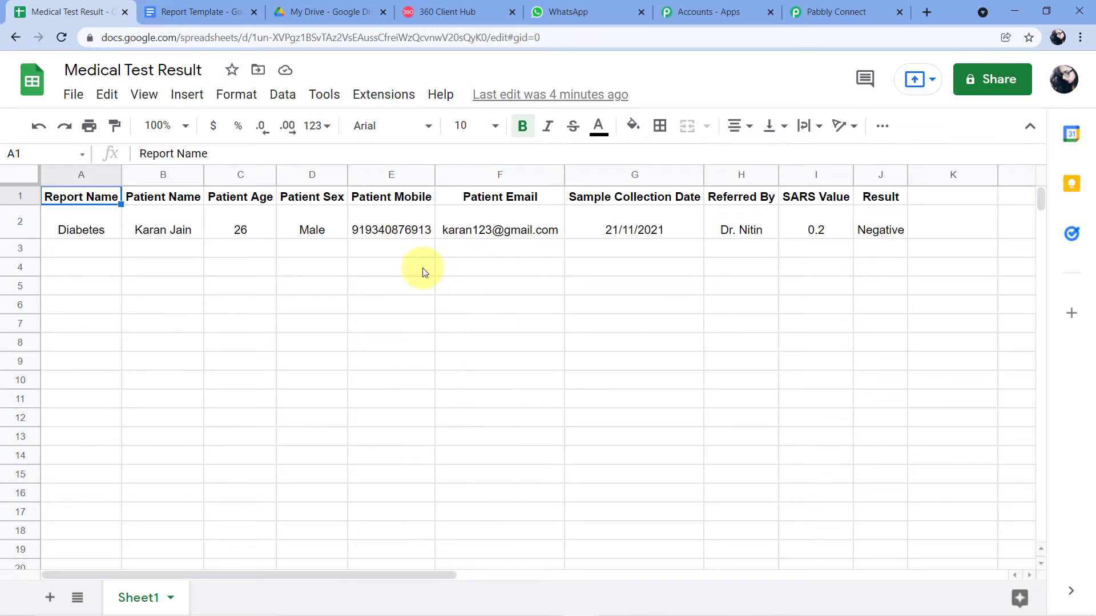
click(380, 95)
mouse_move(434, 336)
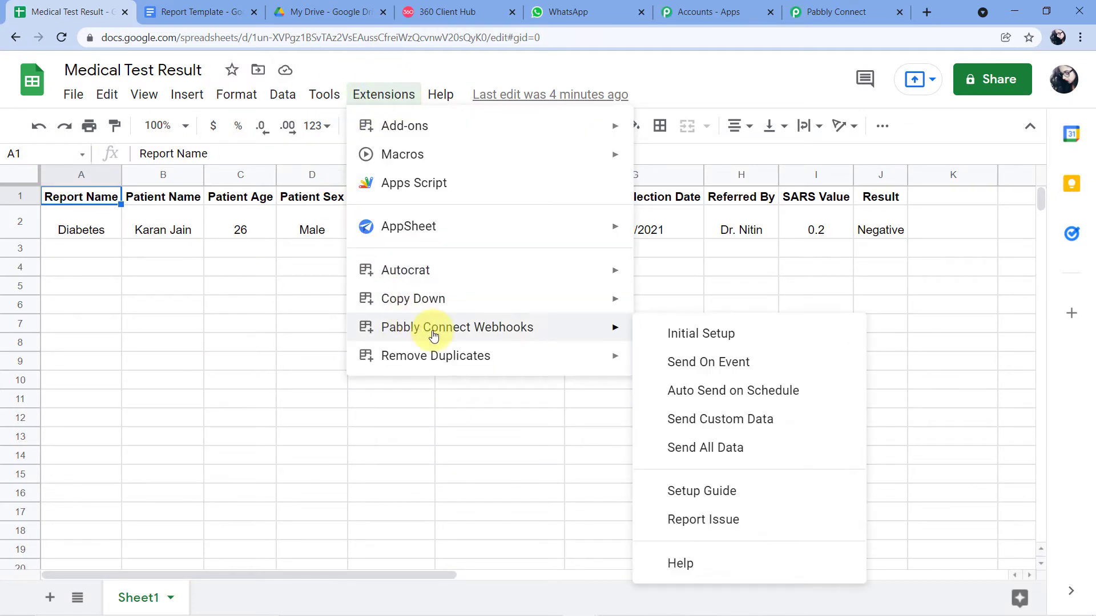
click(673, 365)
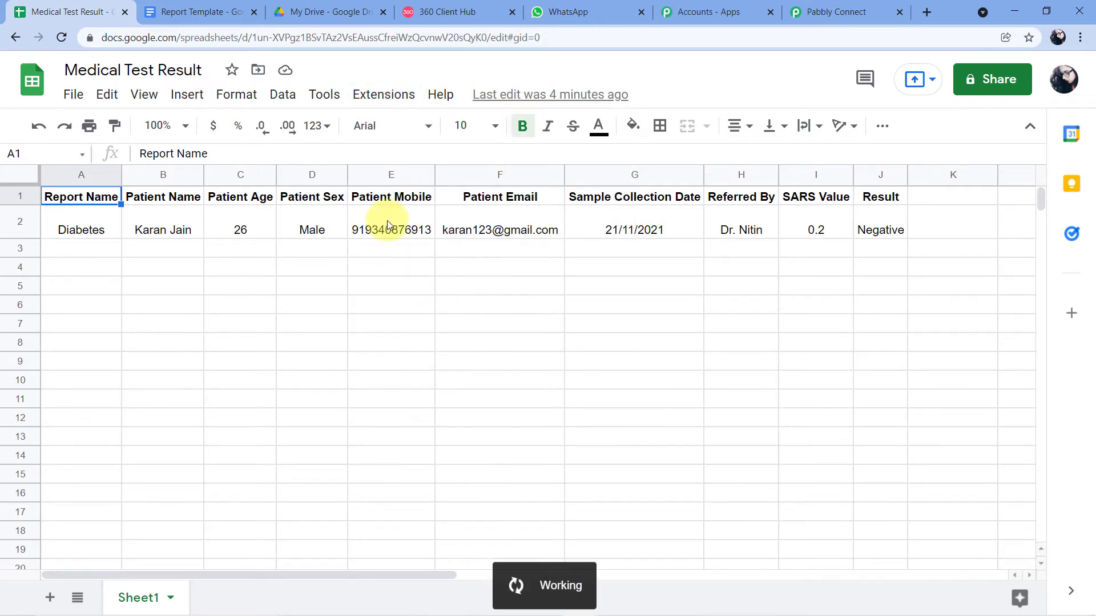
click(379, 95)
mouse_move(447, 327)
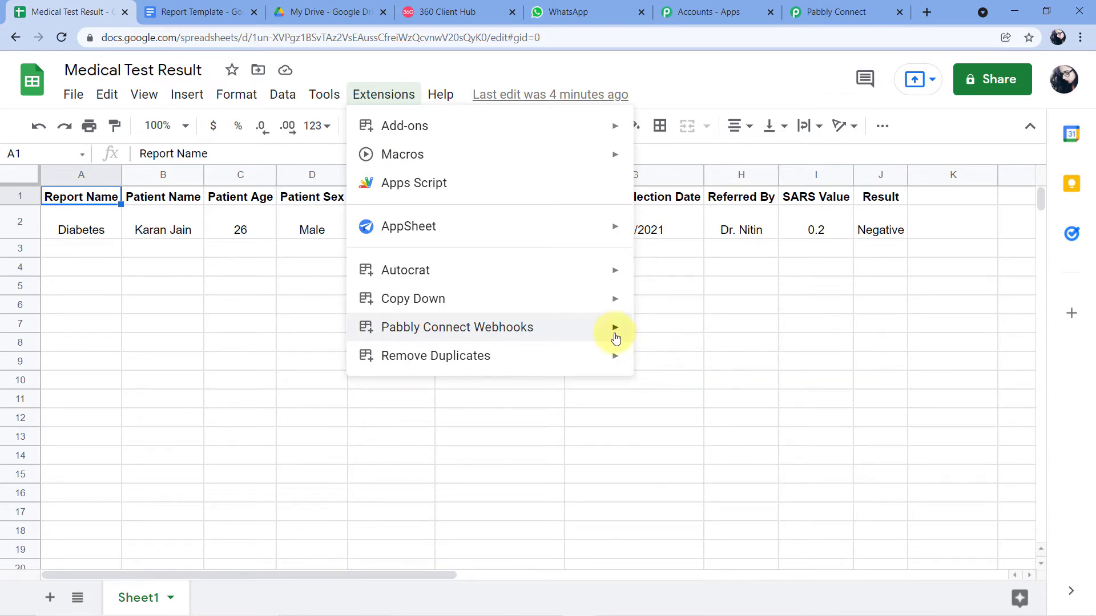
mouse_move(630, 335)
click(668, 252)
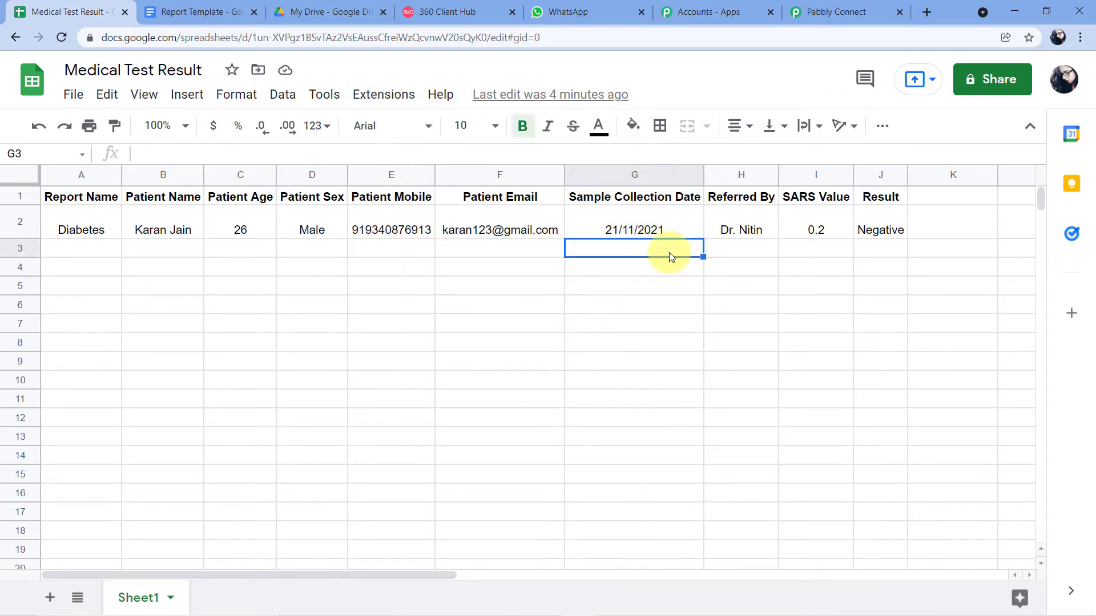
click(379, 249)
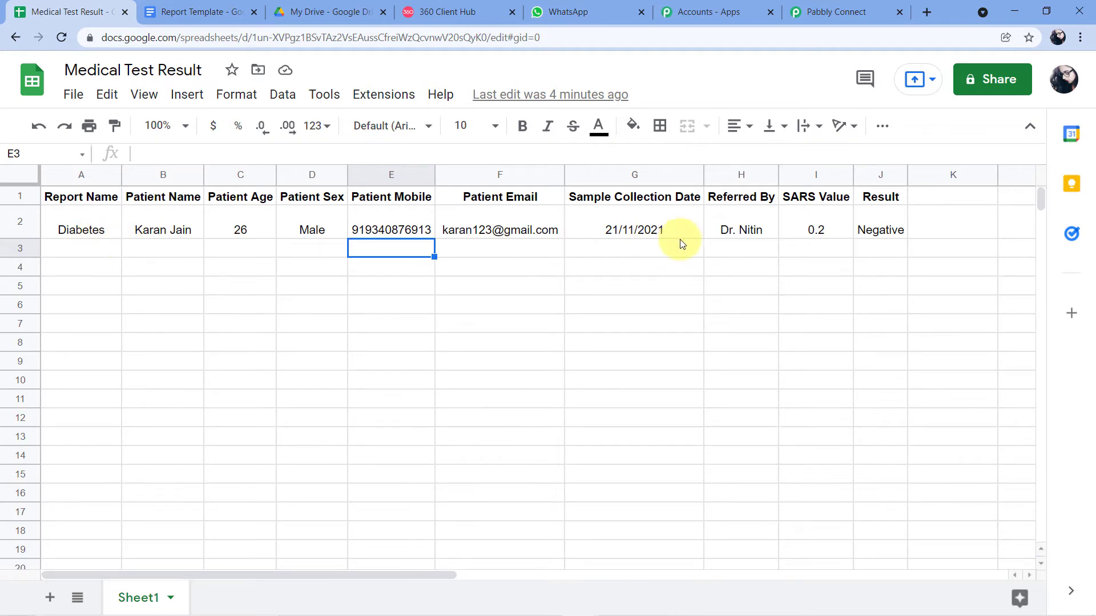
click(836, 12)
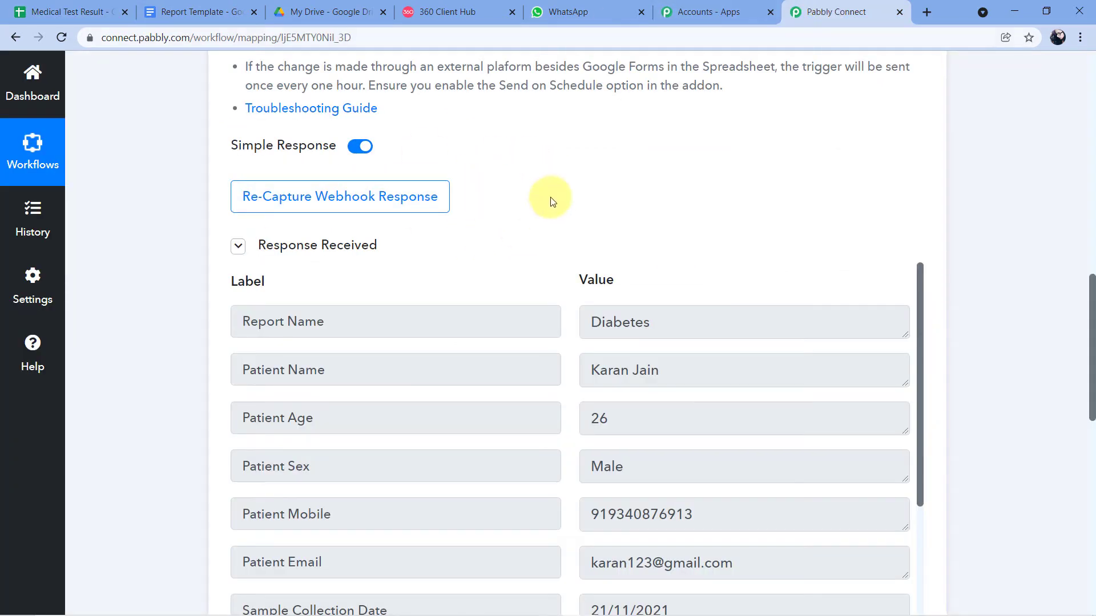
click(63, 12)
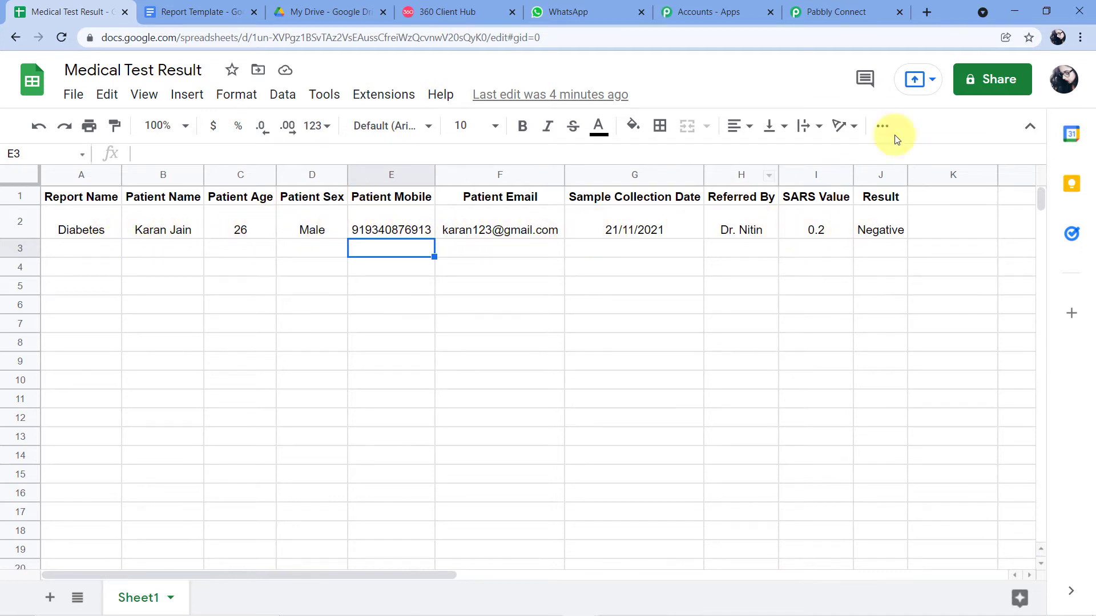
click(855, 11)
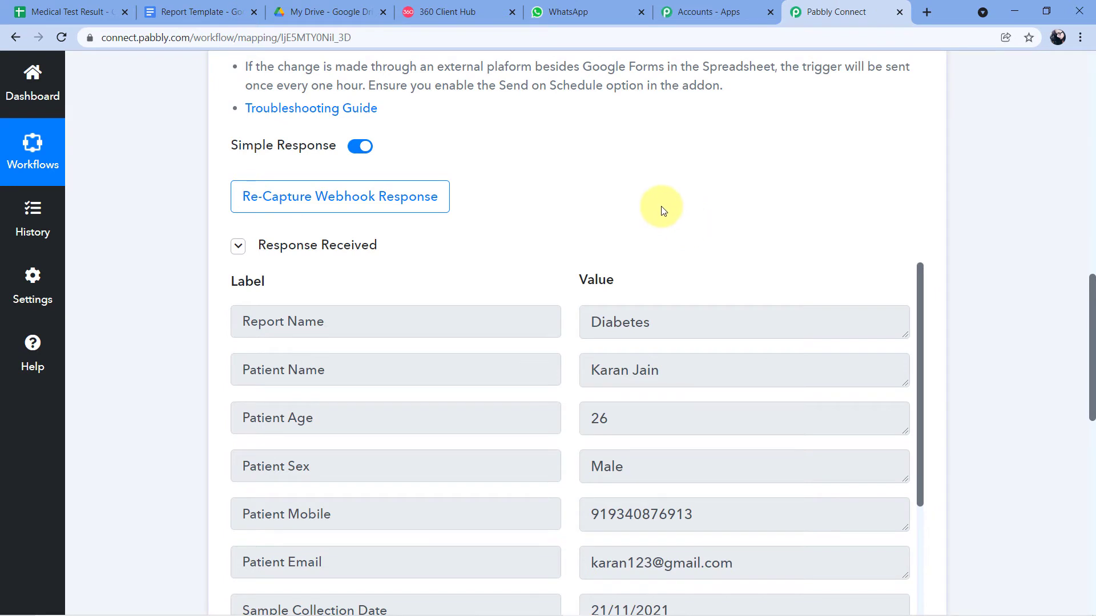
scroll(628, 200, down, 3)
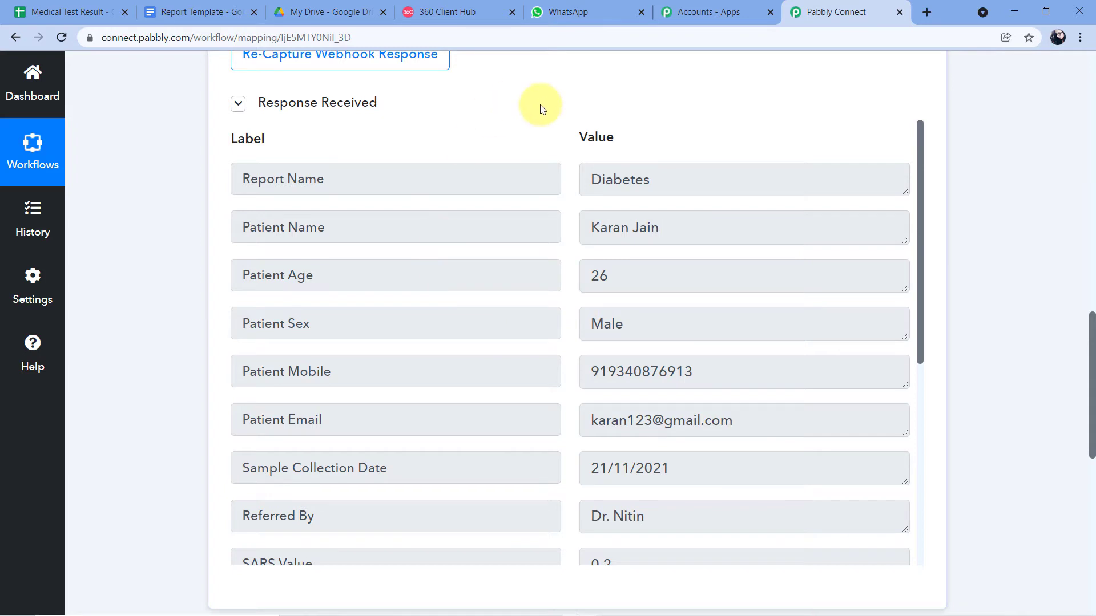
scroll(527, 102, down, 1)
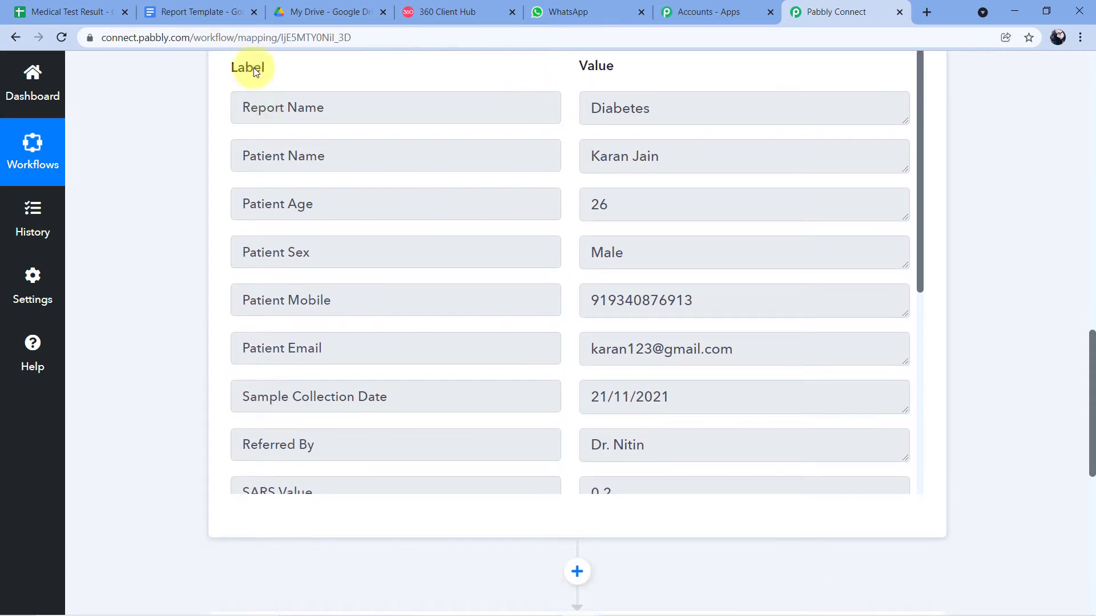
- Switch to the Report Template document and examine the double-curly-brace placeholders for the date, patient details and test results
click(217, 13)
scroll(168, 178, down, 1)
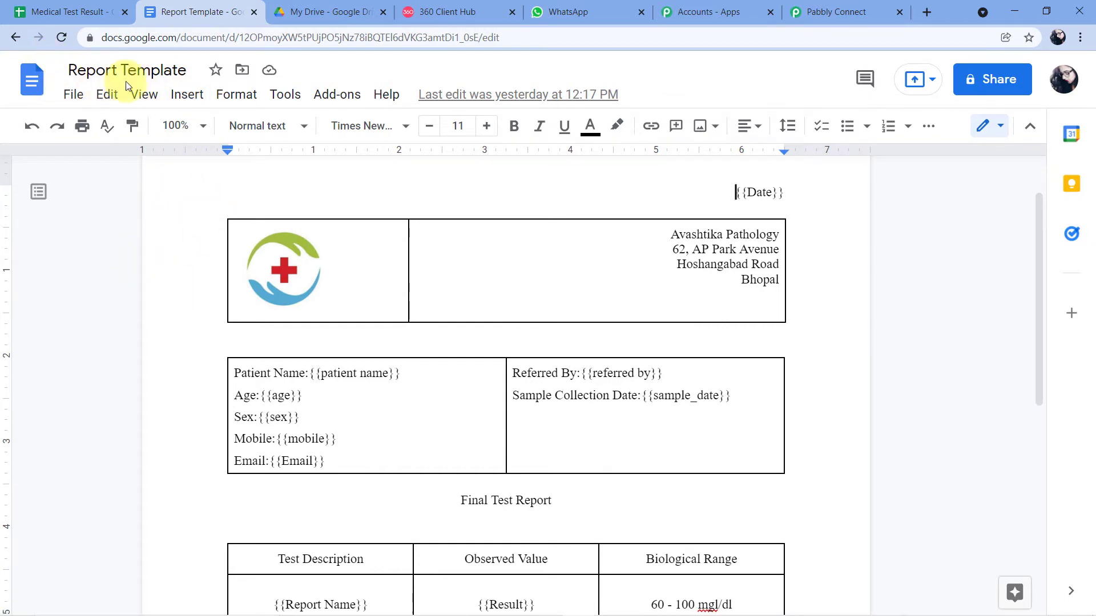
scroll(838, 200, down, 5)
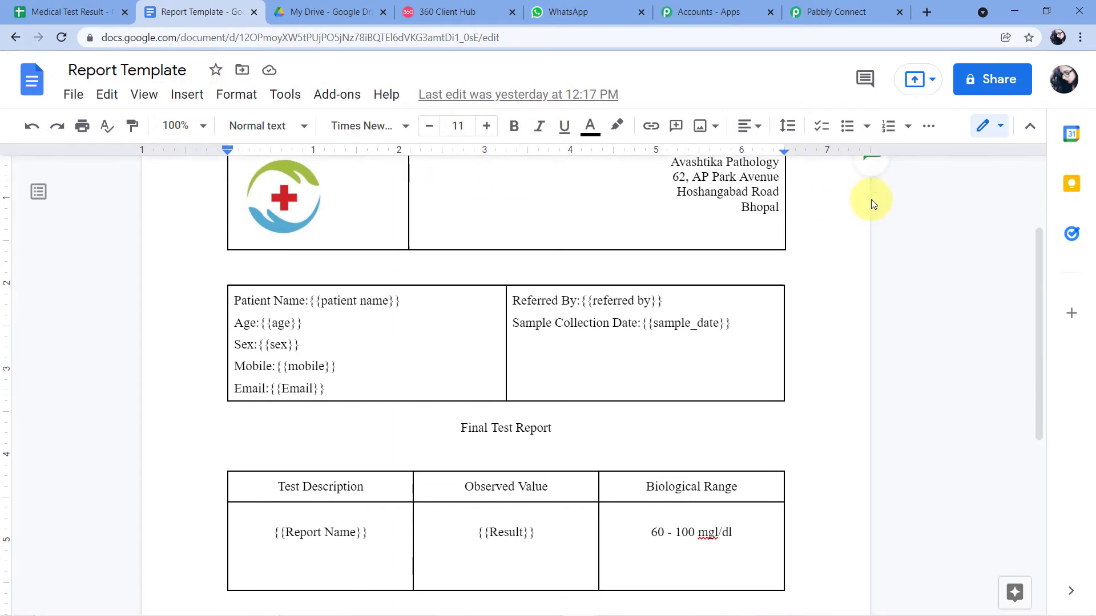
scroll(844, 230, up, 5)
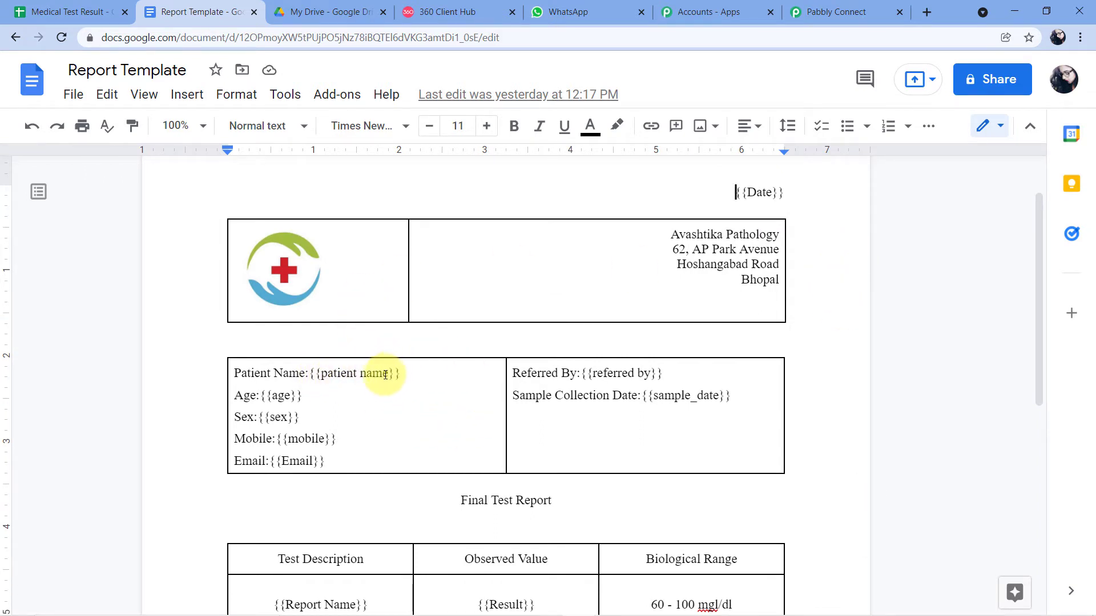
mouse_move(387, 375)
mouse_down()
mouse_move(320, 374)
mouse_move(406, 374)
mouse_up()
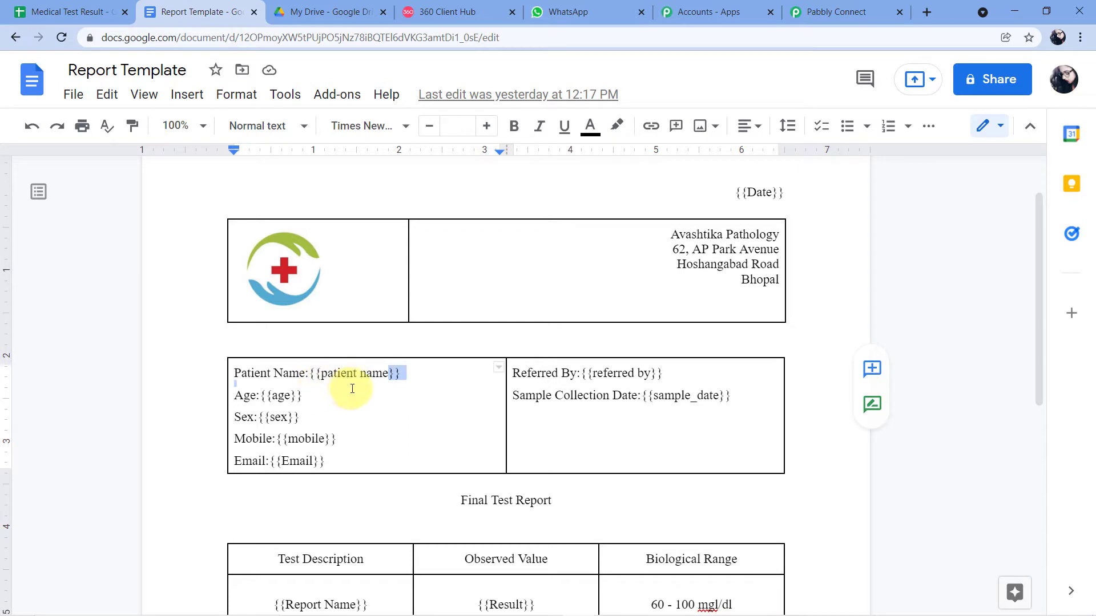
drag(747, 192, 773, 193)
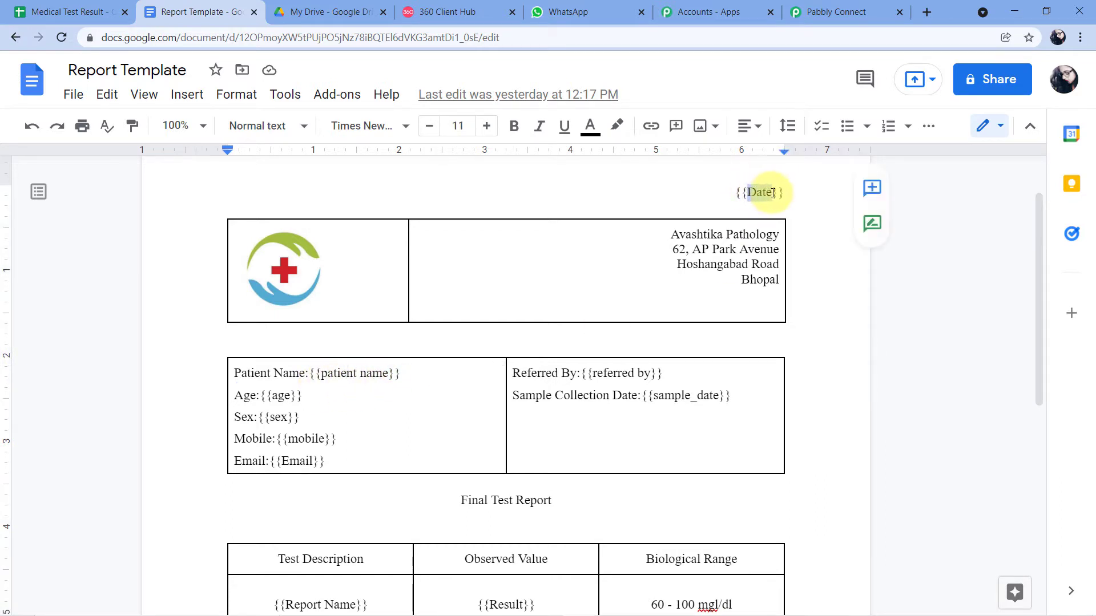
click(368, 374)
click(280, 397)
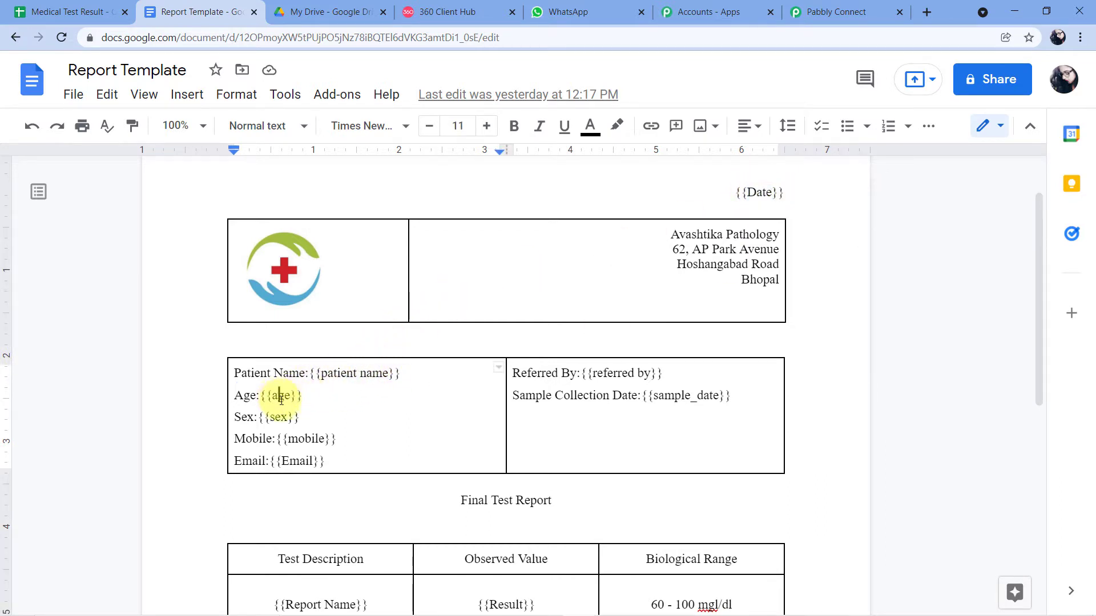
click(281, 417)
click(313, 438)
click(301, 461)
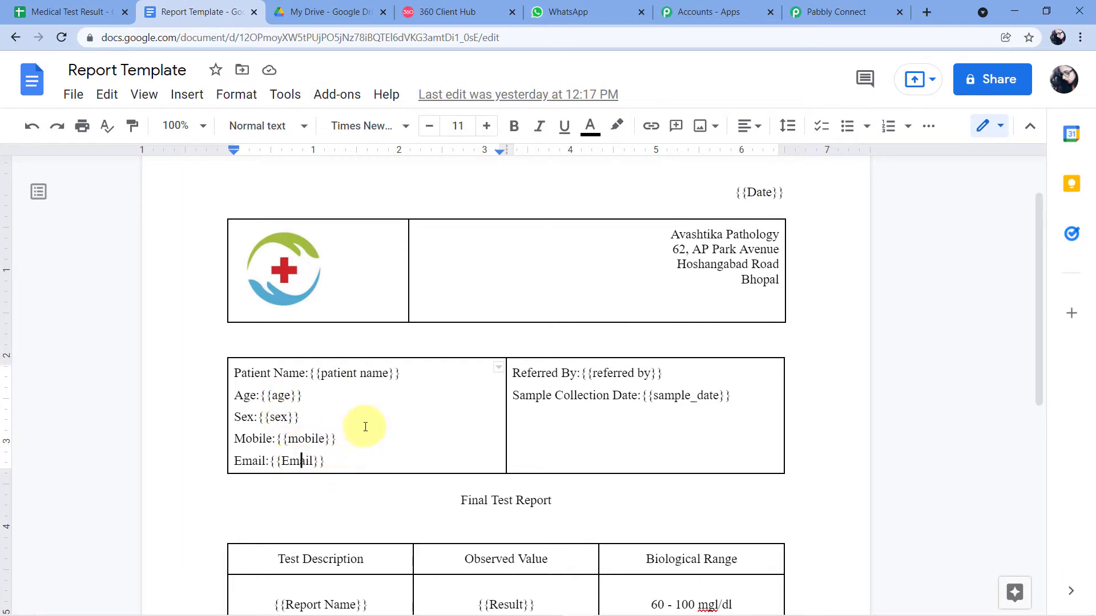
click(498, 274)
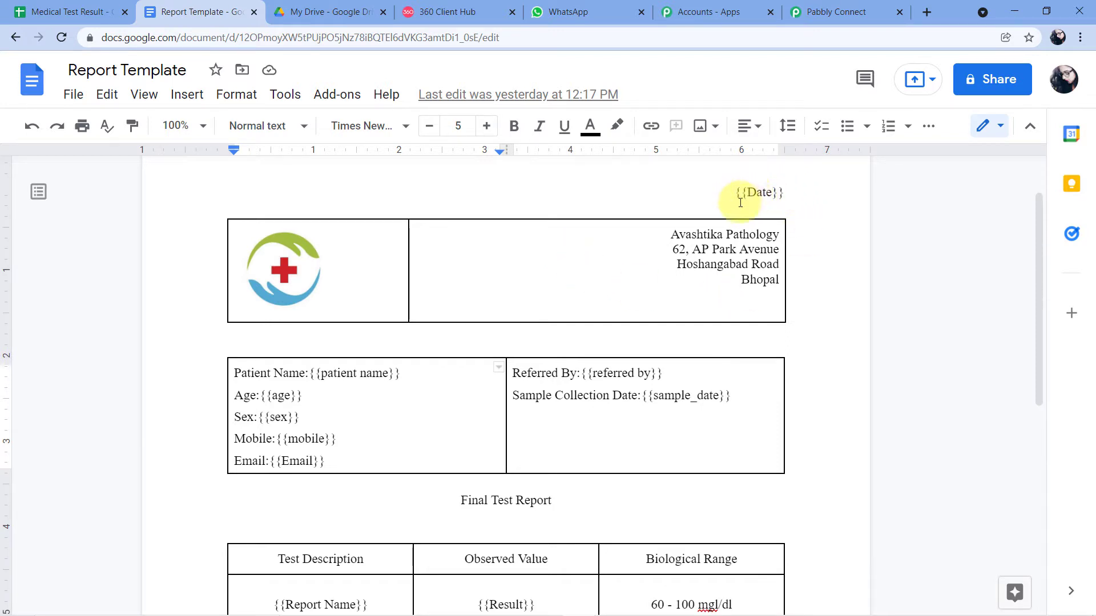
- Examine how the {{Date}} placeholder is written in the Report Template and review the rest of the report layout
drag(748, 193, 711, 189)
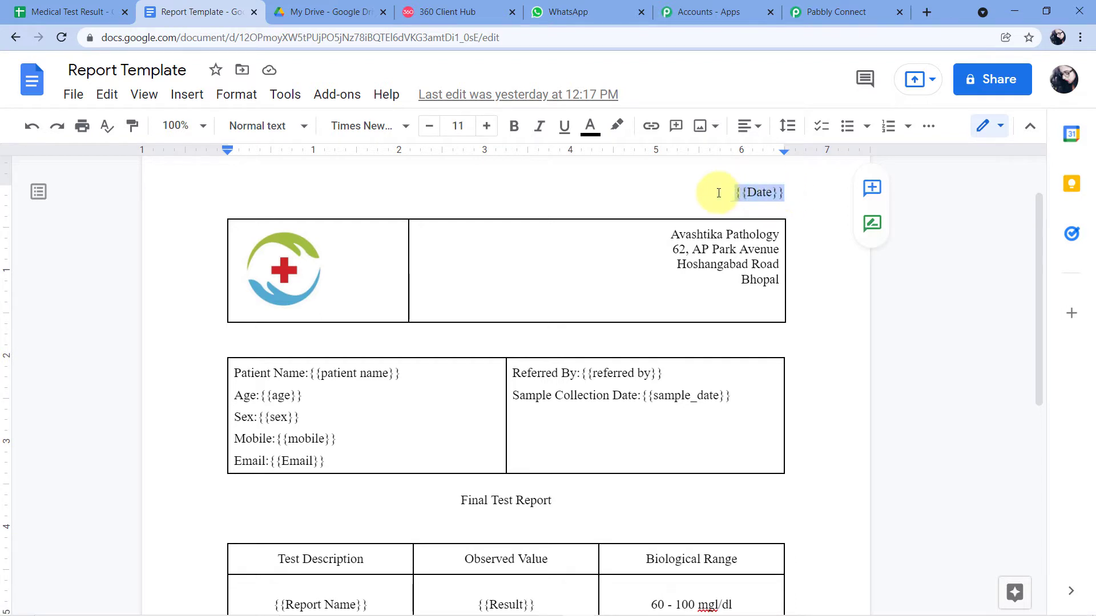
click(711, 189)
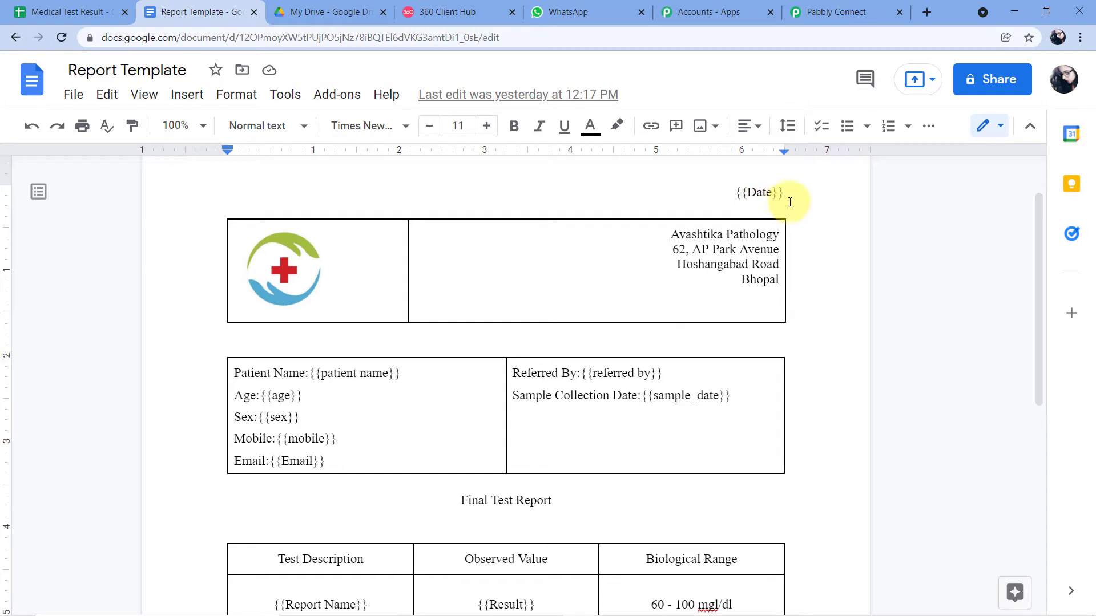
drag(789, 205, 741, 188)
click(724, 186)
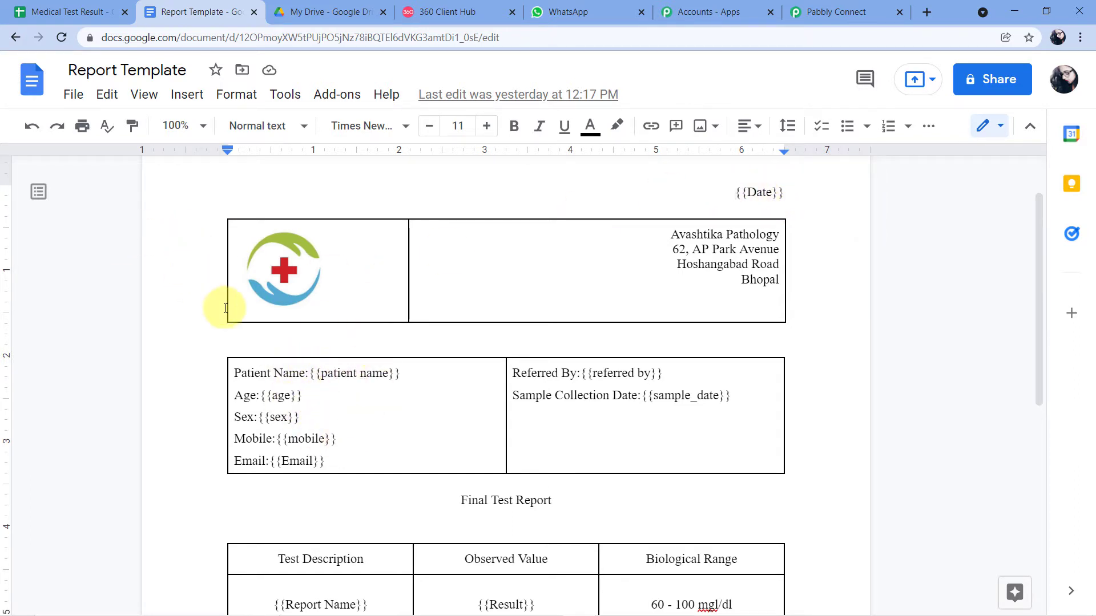
drag(731, 203, 787, 176)
click(720, 182)
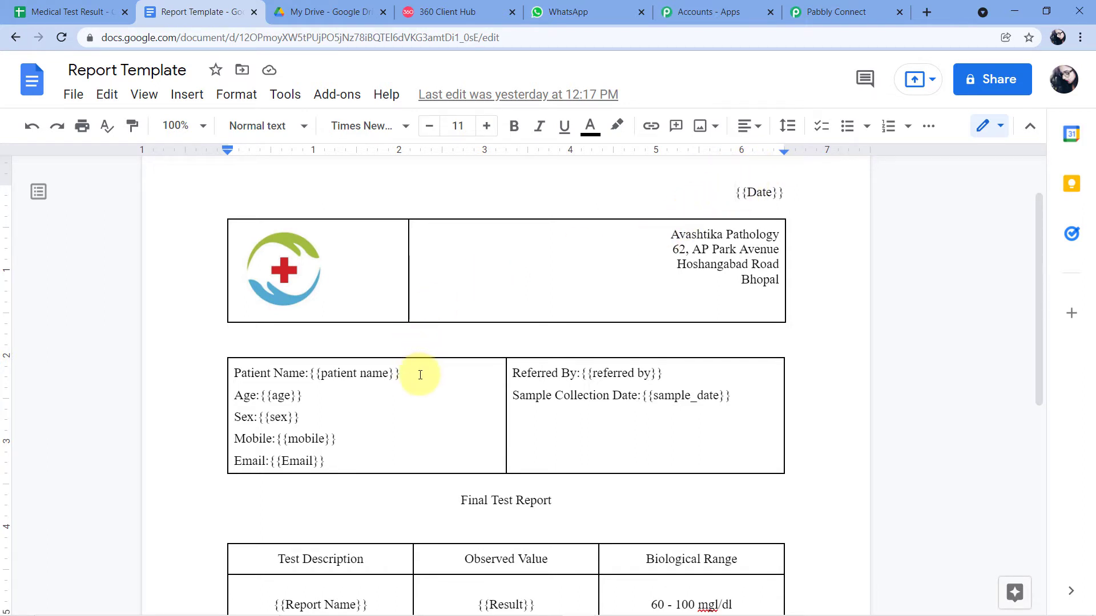
click(711, 194)
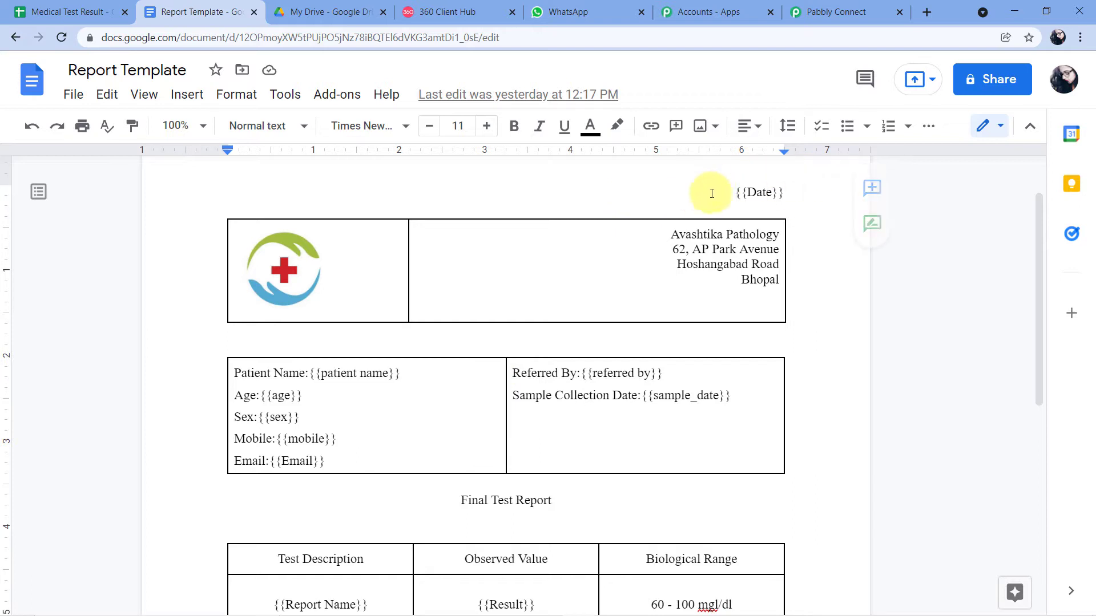
scroll(553, 257, down, 5)
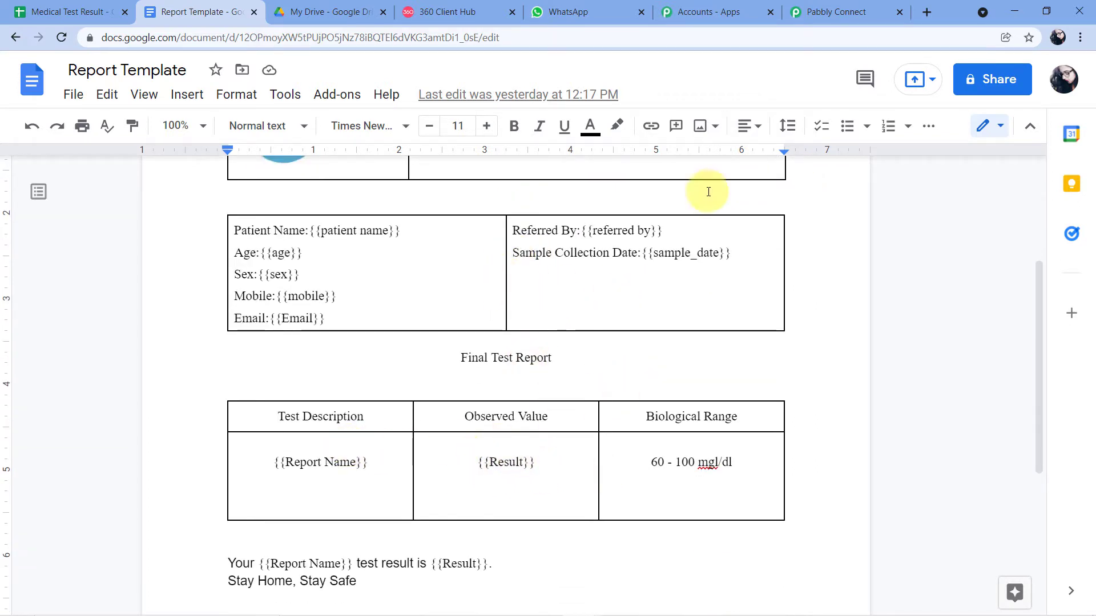
scroll(580, 237, up, 5)
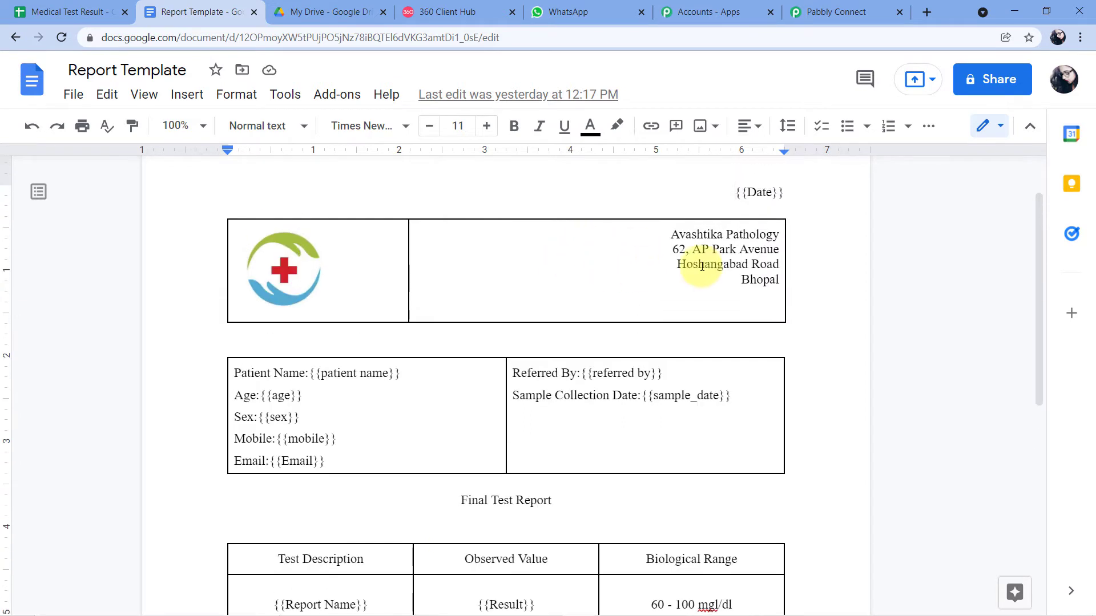
click(737, 193)
double_click(746, 193)
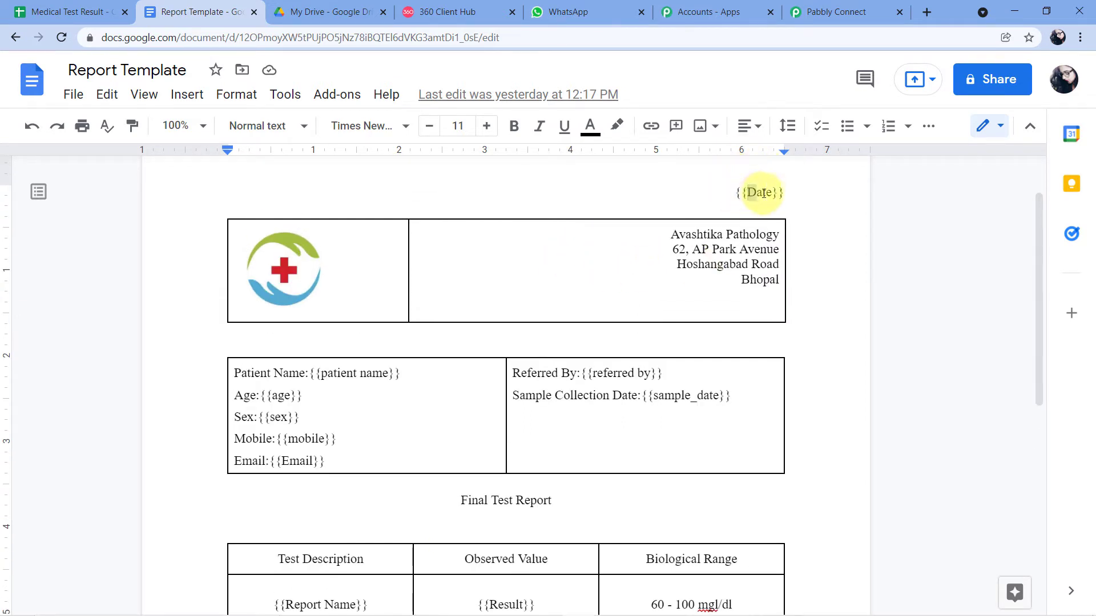
- Switch to the Pabbly Connect workflow and examine the received webhook response, especially its Sample Collection Date, for a report date field
click(721, 192)
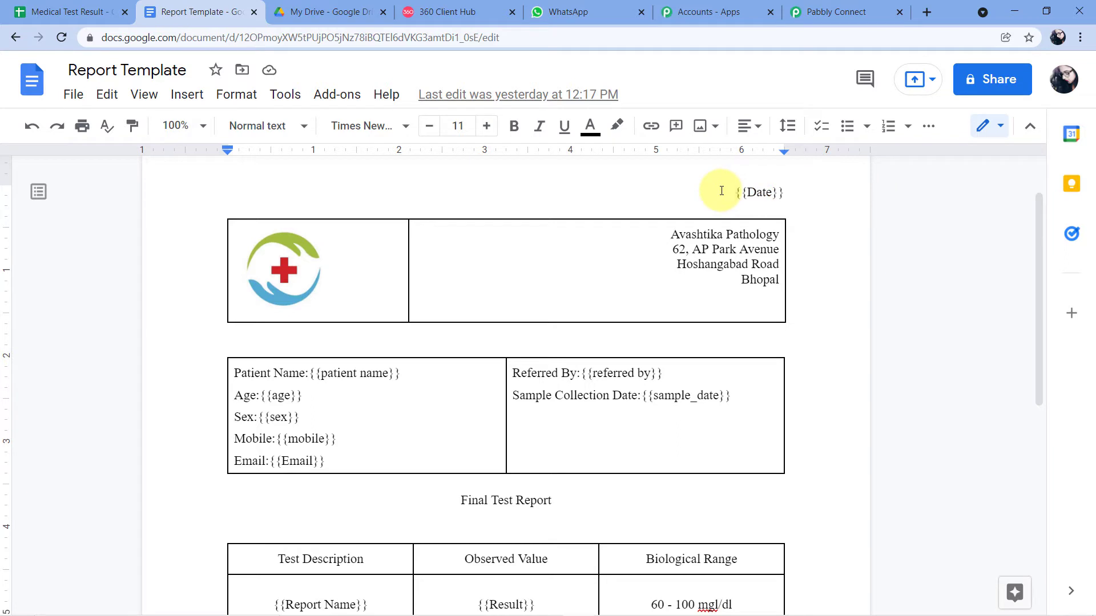
click(860, 8)
scroll(696, 163, down, 2)
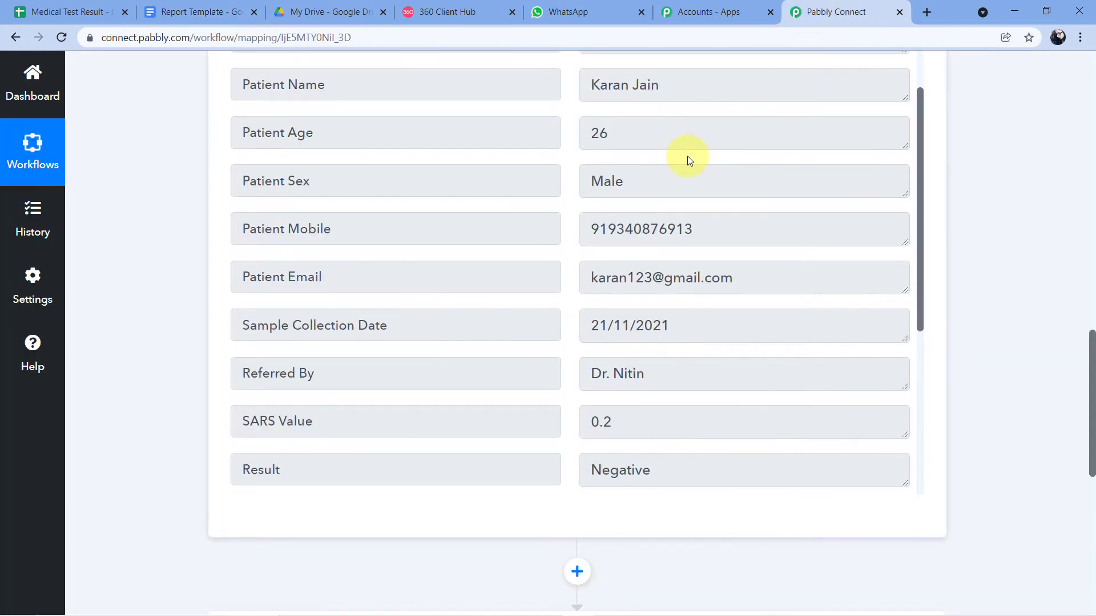
scroll(687, 156, down, 4)
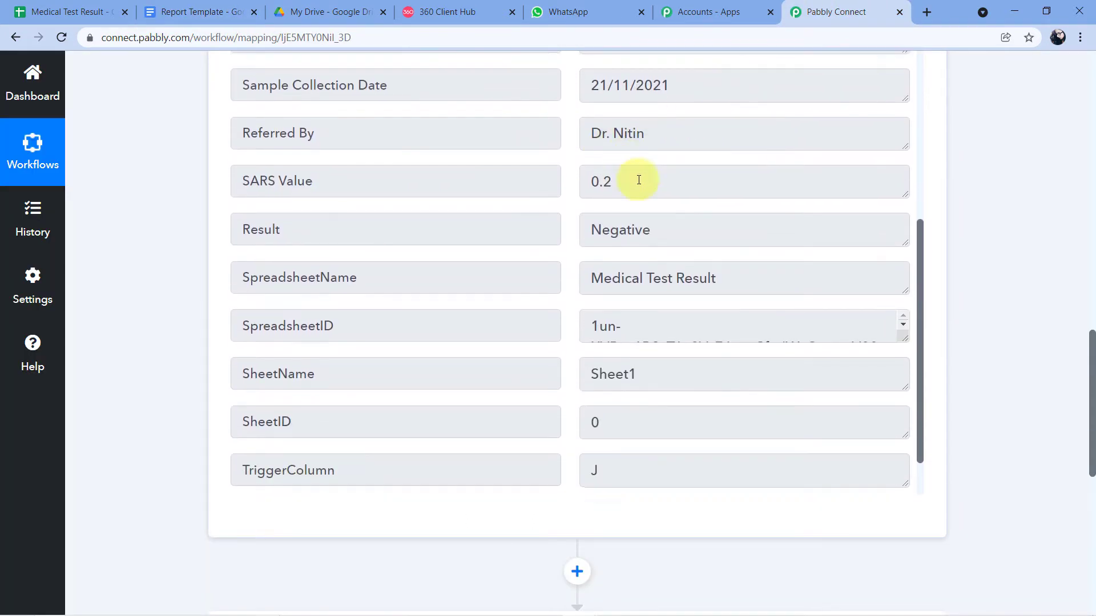
scroll(639, 180, up, 1)
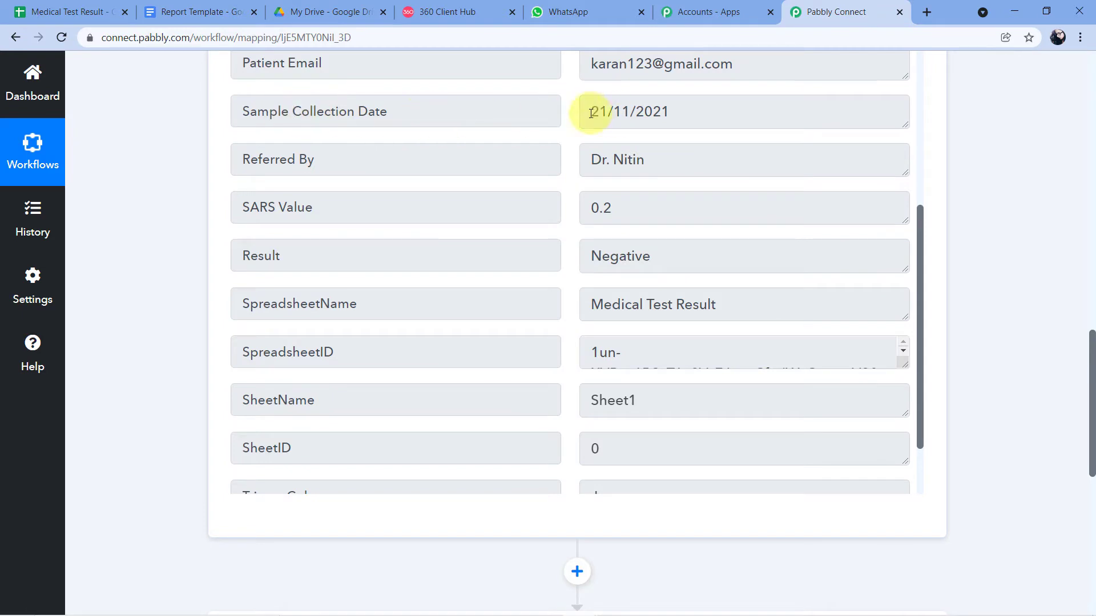
drag(590, 112, 685, 113)
click(682, 112)
click(565, 142)
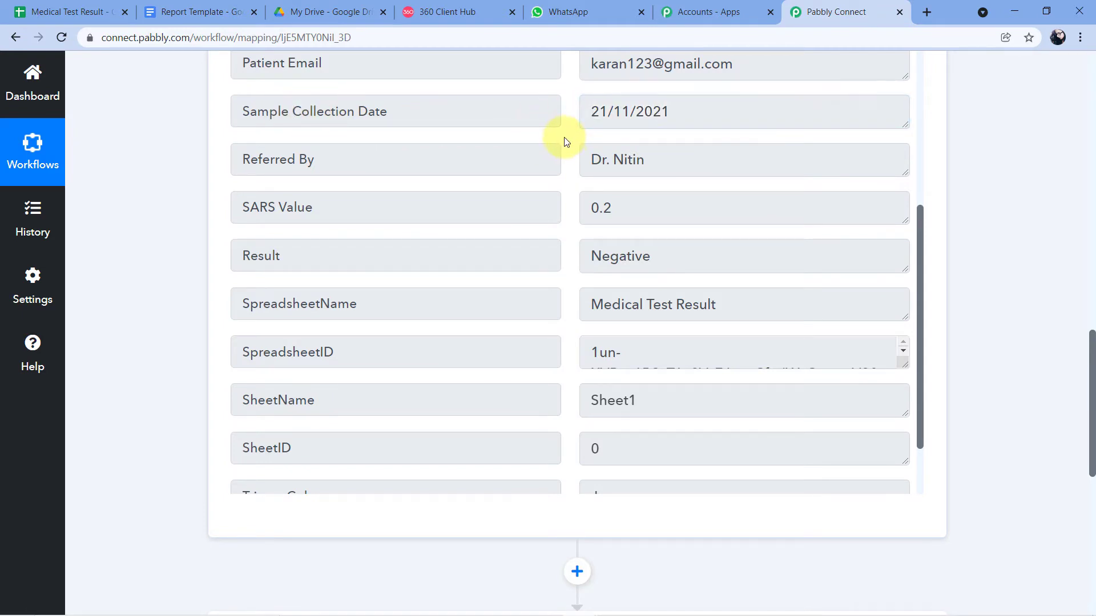
scroll(566, 145, down, 2)
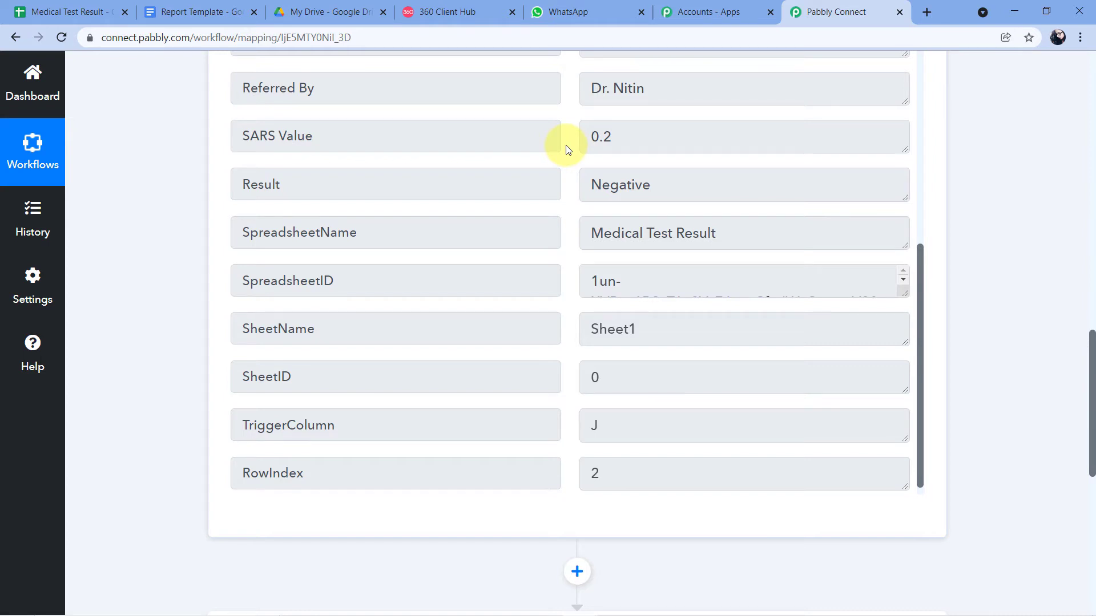
scroll(568, 149, down, 2)
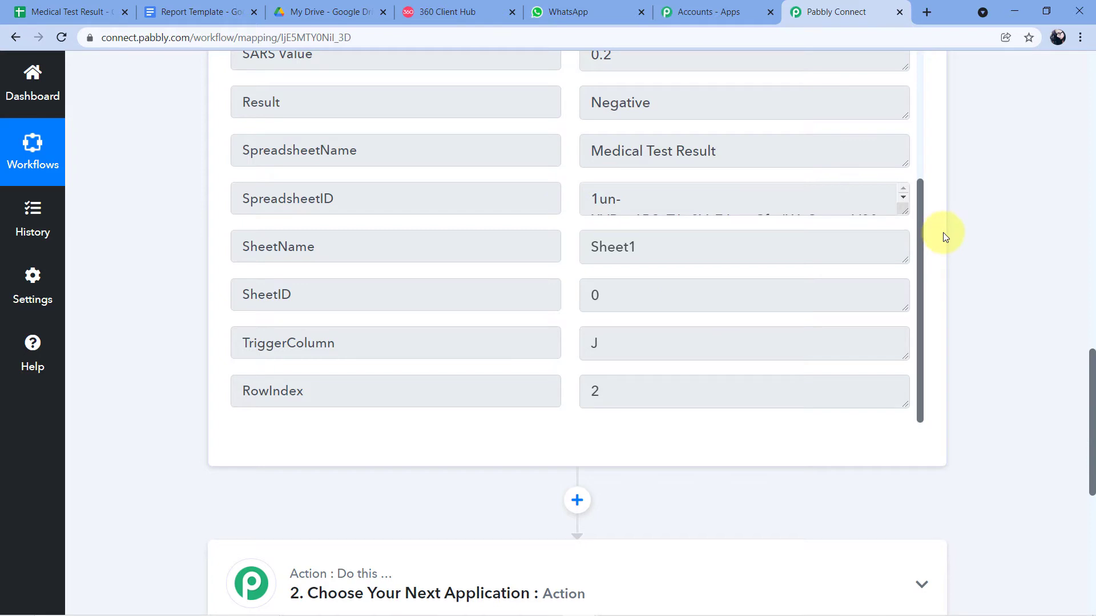
- Choose Date/Time Formatter by Pabbly as the app for the workflow's second step
scroll(954, 216, down, 7)
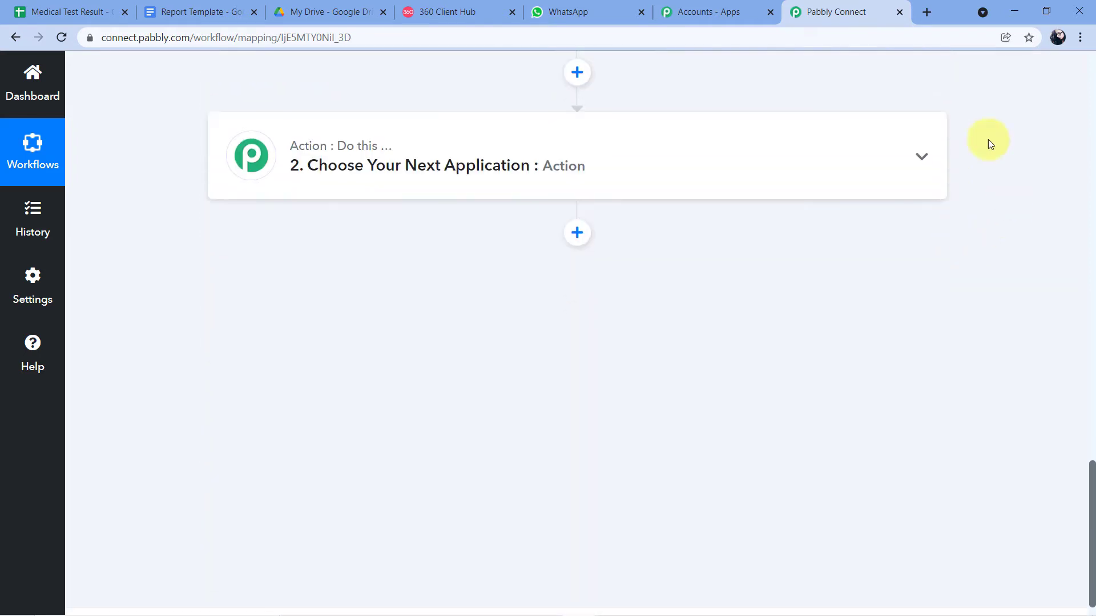
click(478, 163)
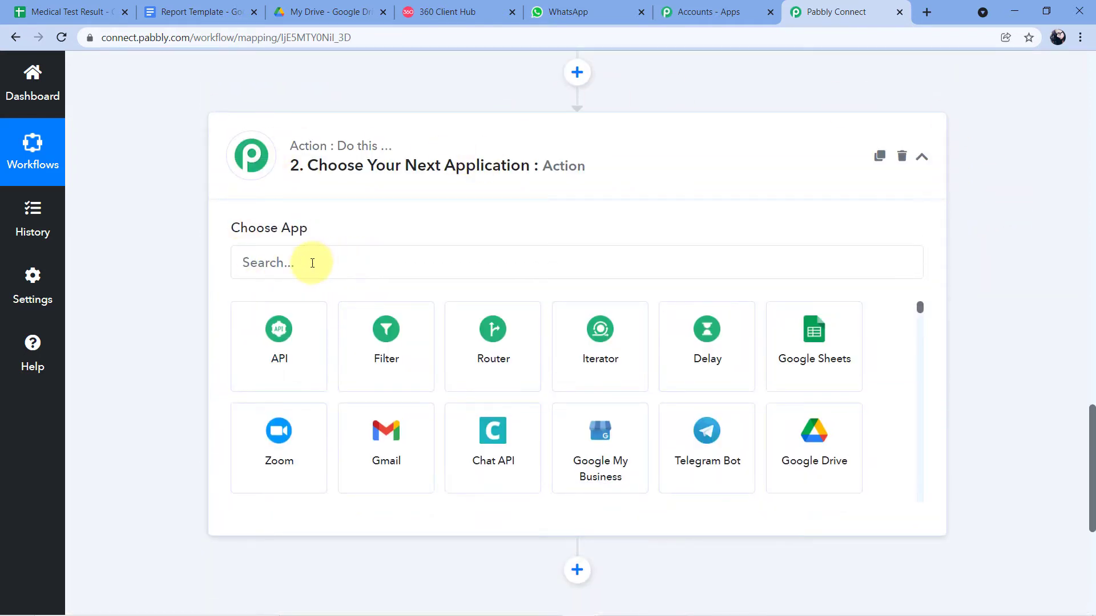
click(312, 263)
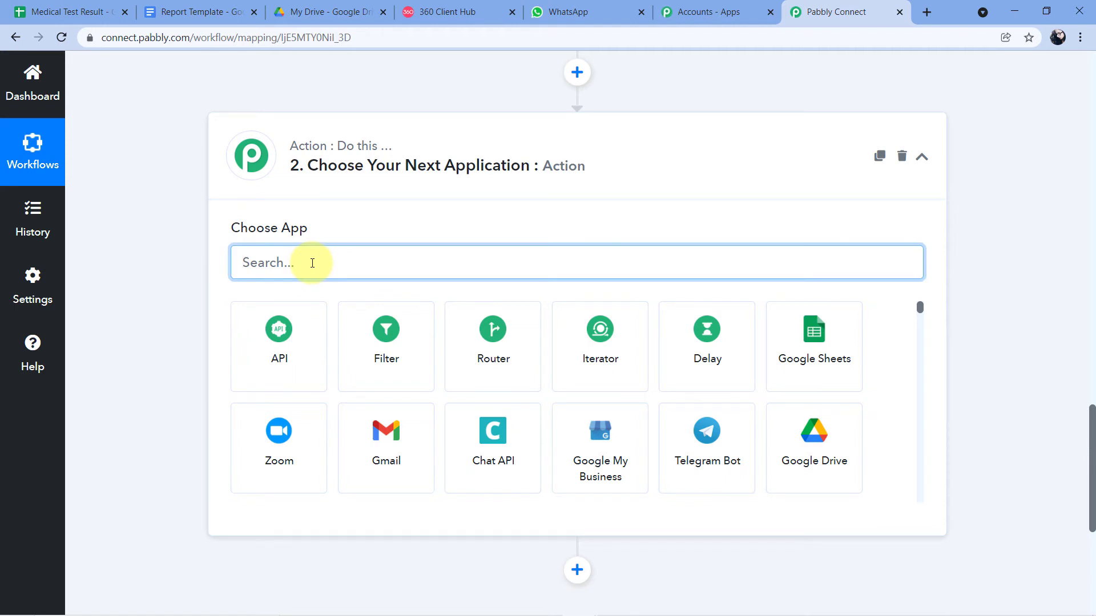
text(Date)
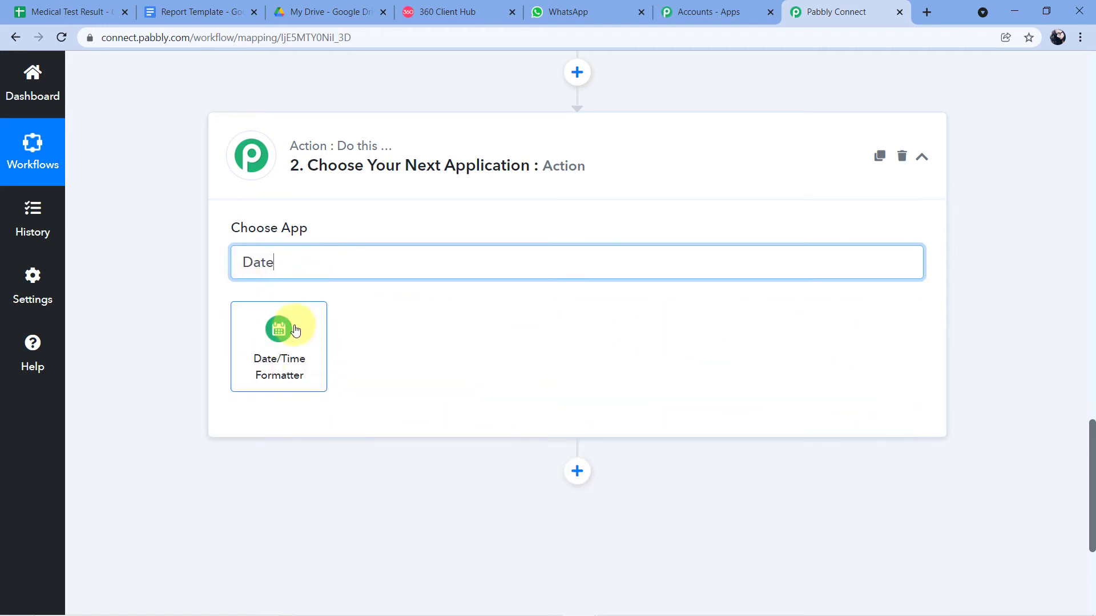
click(295, 331)
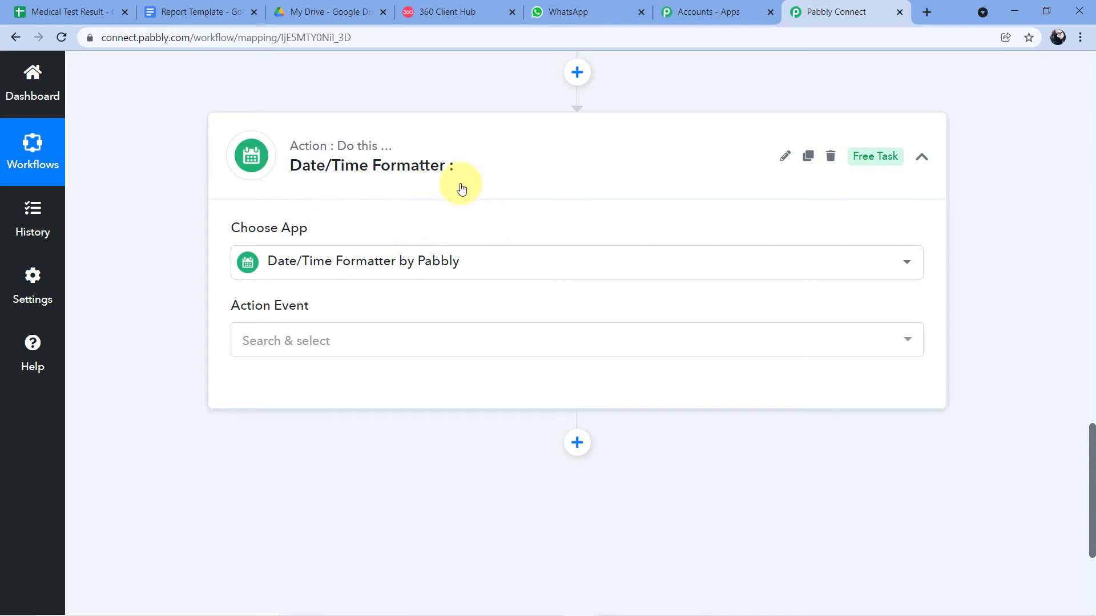
- Set the Date/Time Formatter's action event to Current Date and connect it
scroll(188, 173, down, 1)
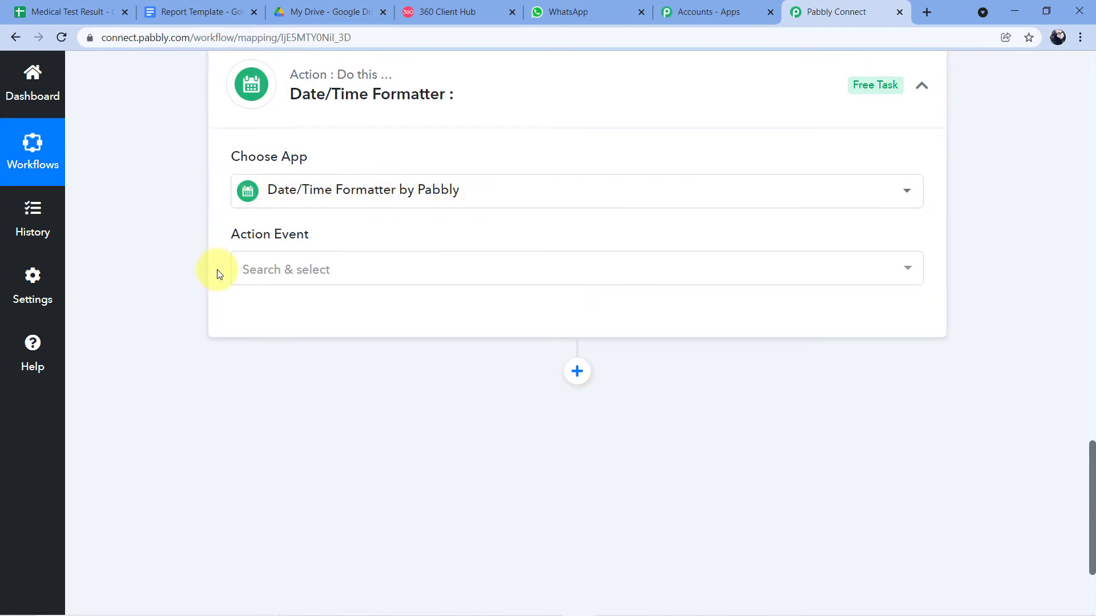
click(364, 269)
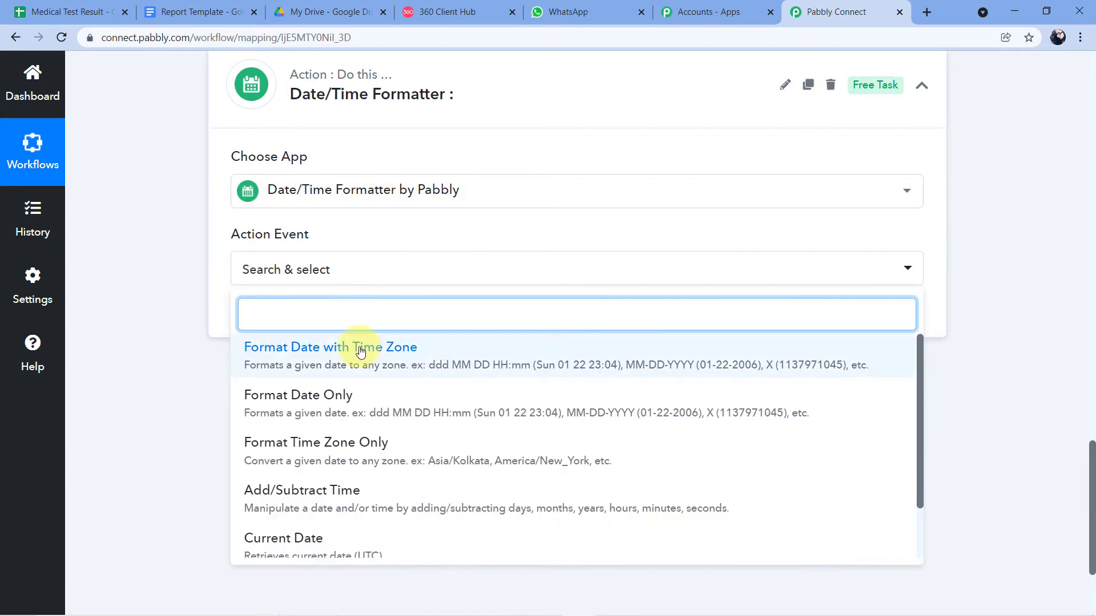
scroll(361, 350, down, 2)
click(292, 485)
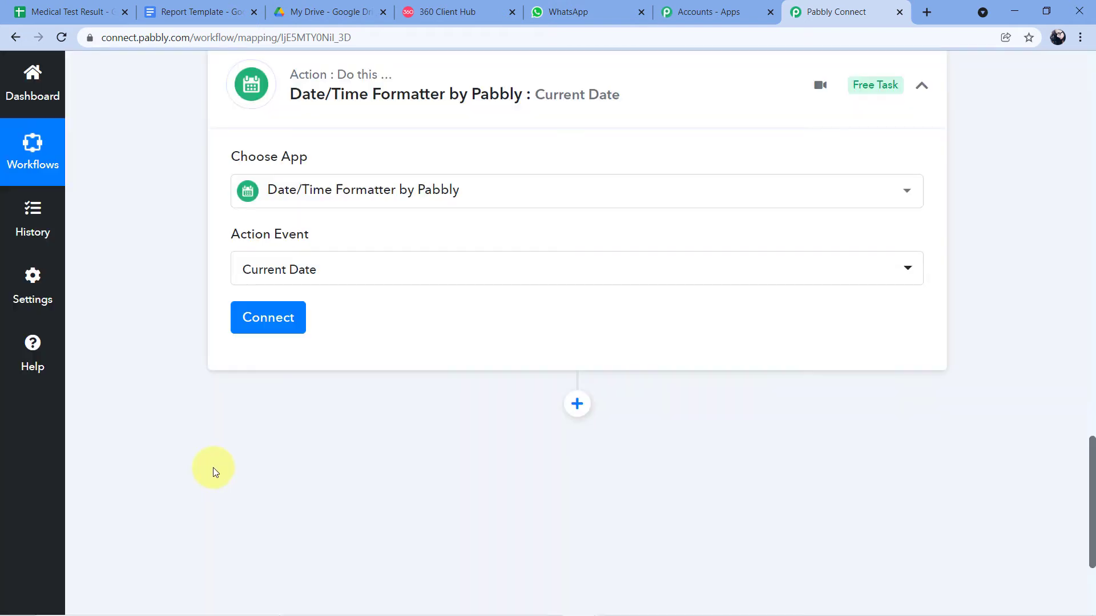
click(257, 320)
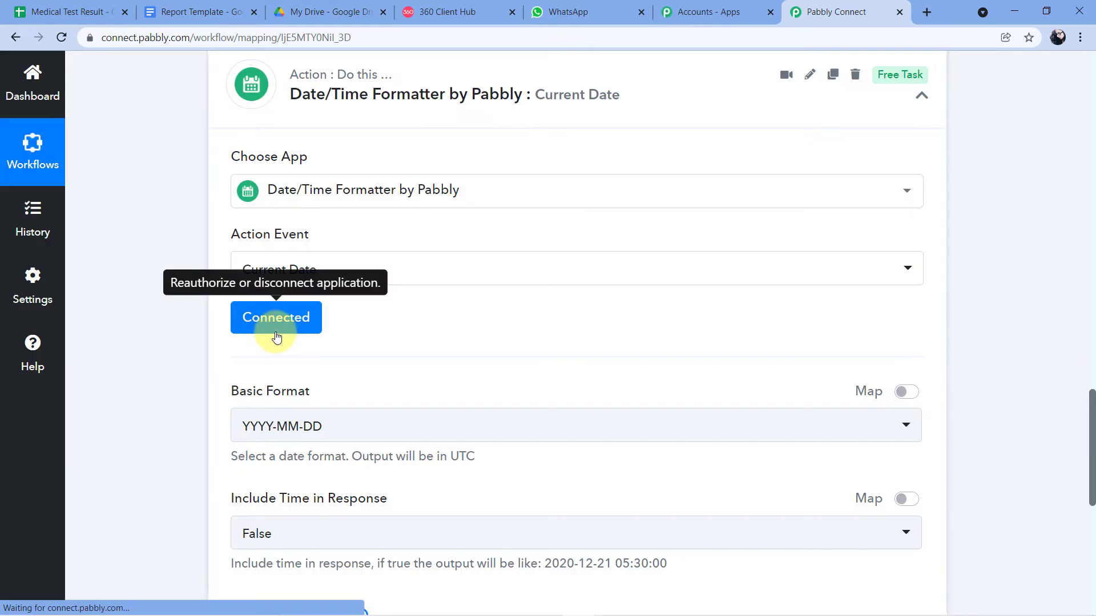
- Set the Basic Format of the Current Date action to DD/MM/YYYY
scroll(365, 273, down, 3)
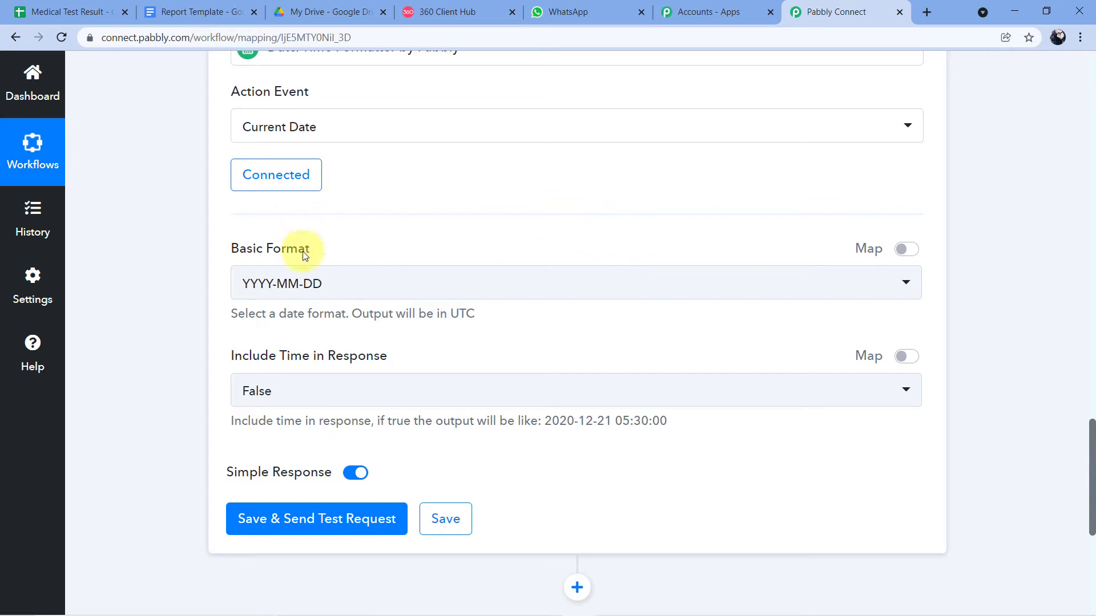
click(417, 277)
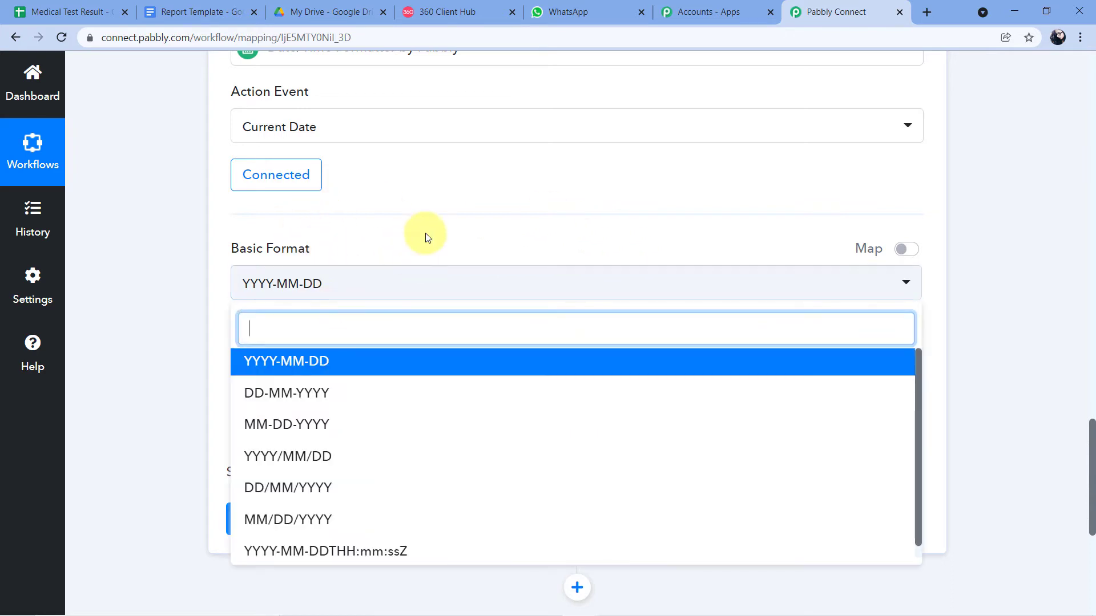
scroll(419, 226, down, 3)
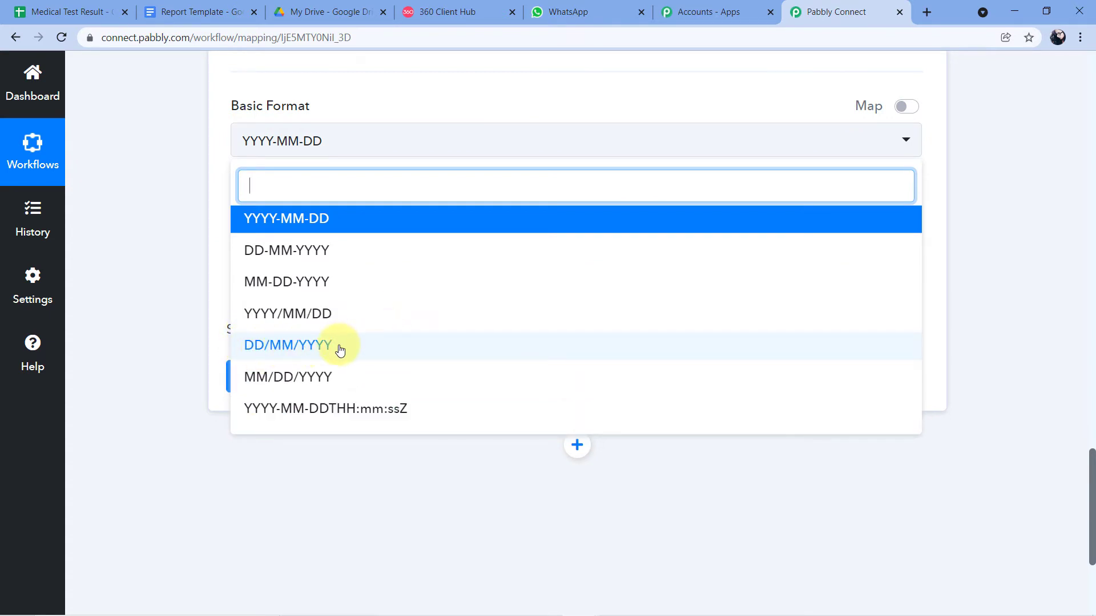
click(260, 350)
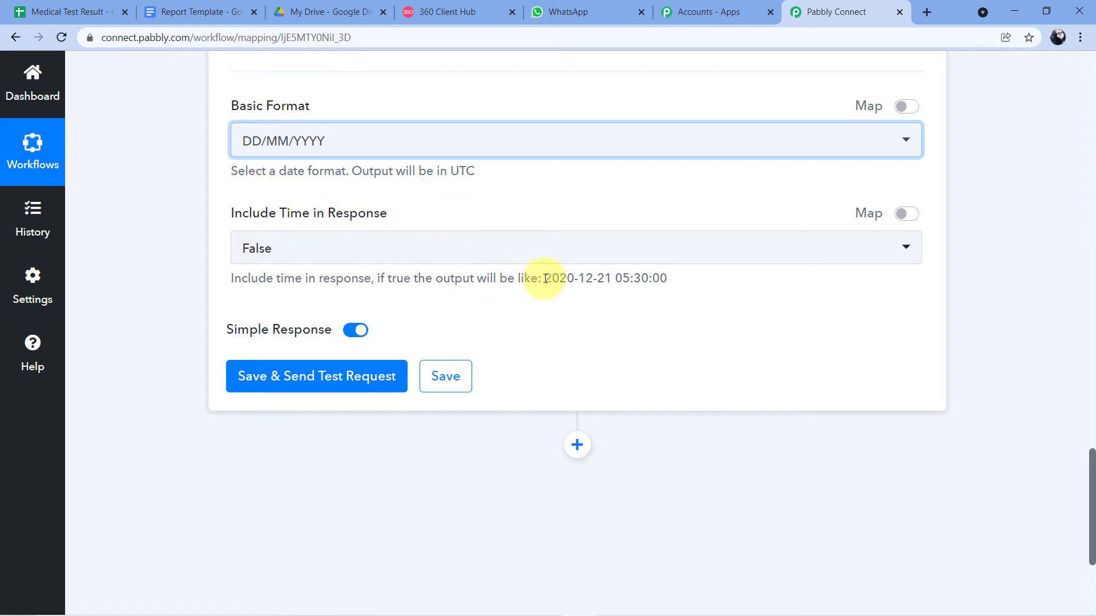
- Select False for Include Time in Response, then save the Current Date action and send a test request
drag(547, 278, 665, 291)
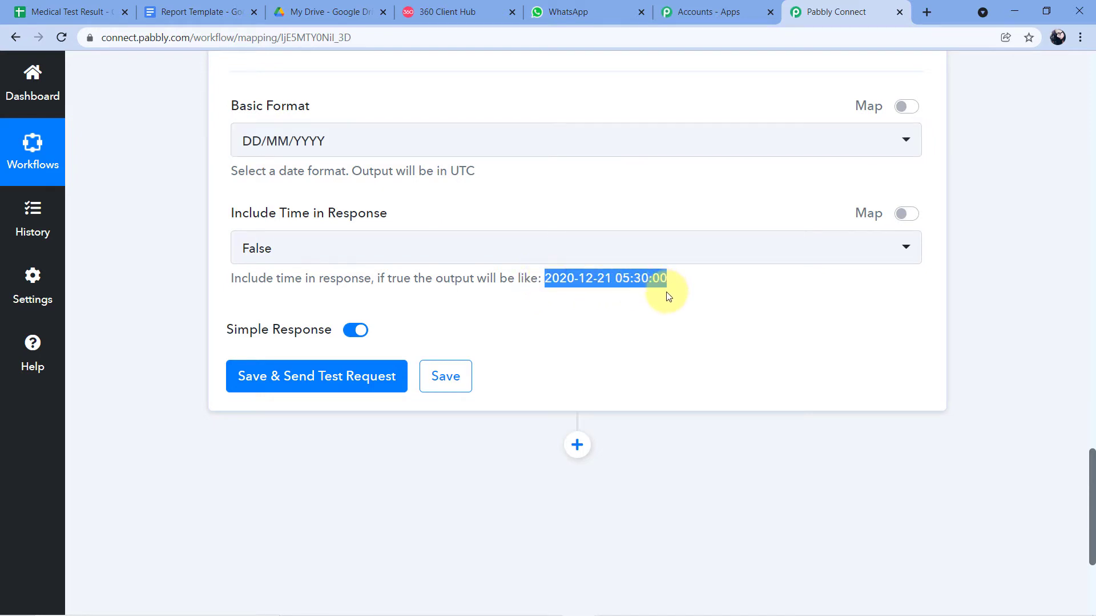
click(632, 303)
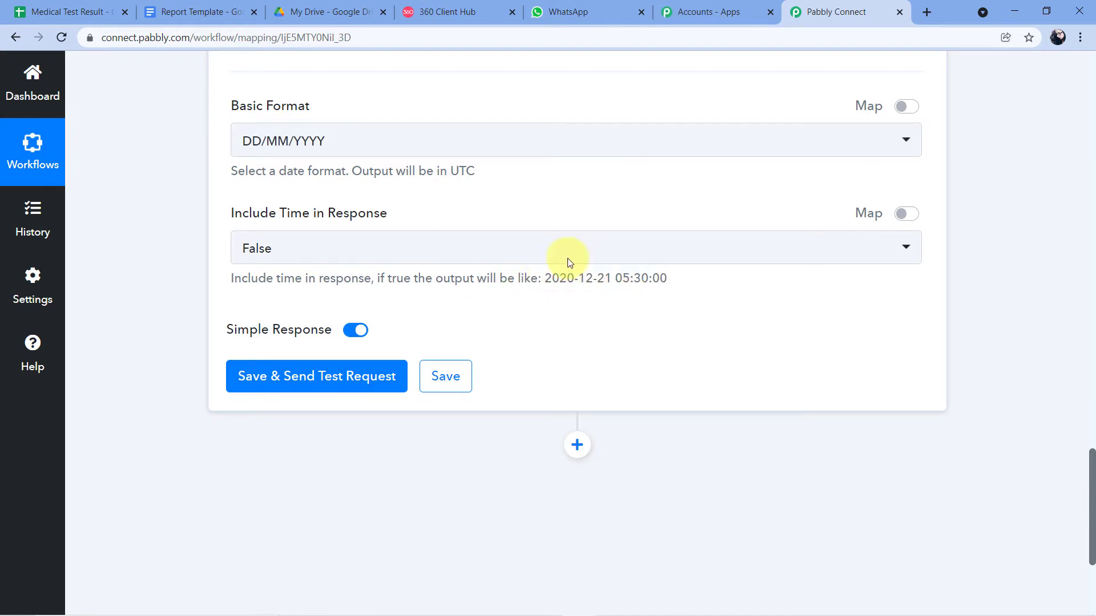
click(450, 258)
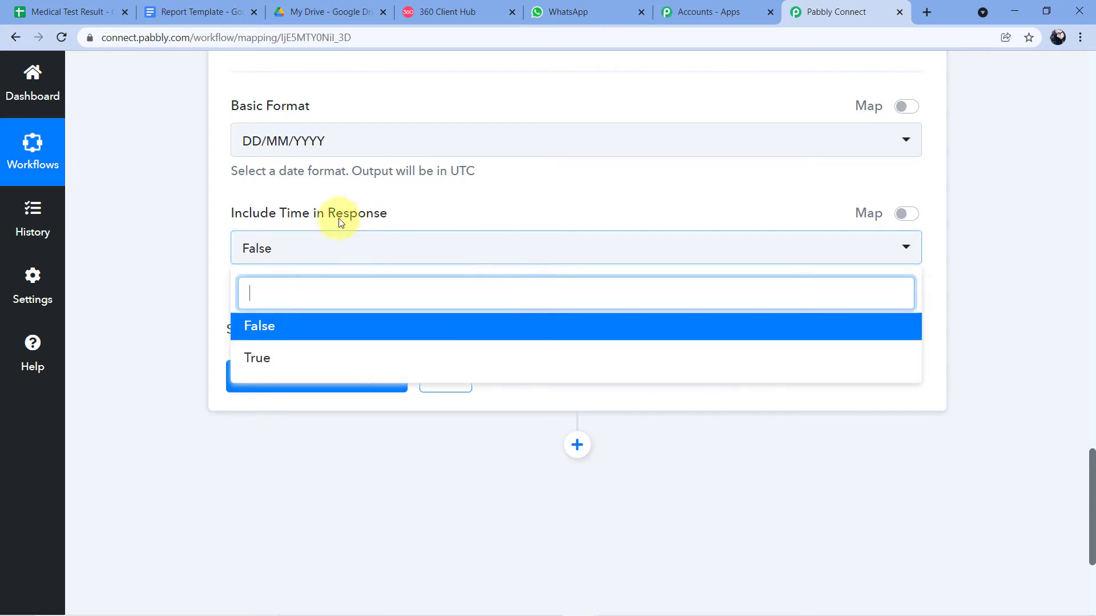
click(268, 331)
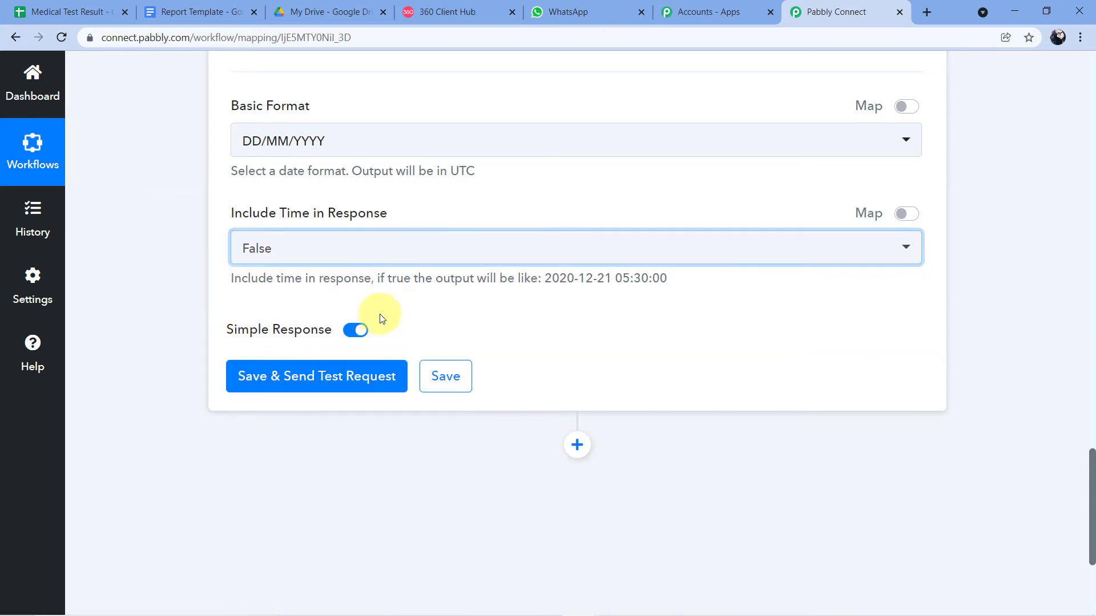
click(307, 375)
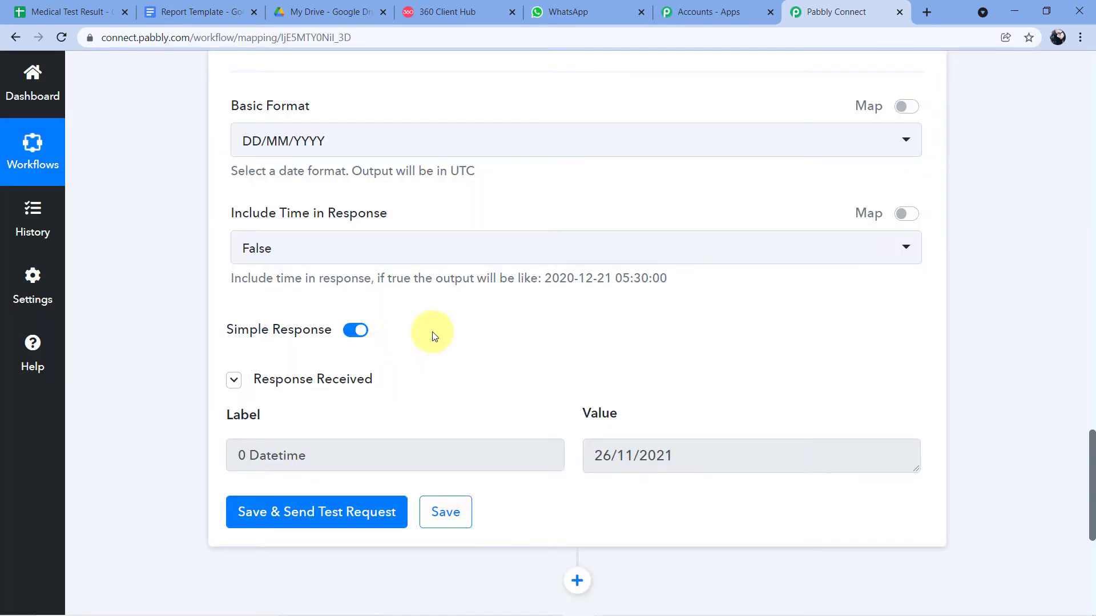
- Check the Datetime value in the Date/Time Formatter's received response against the chosen date format
scroll(473, 319, down, 3)
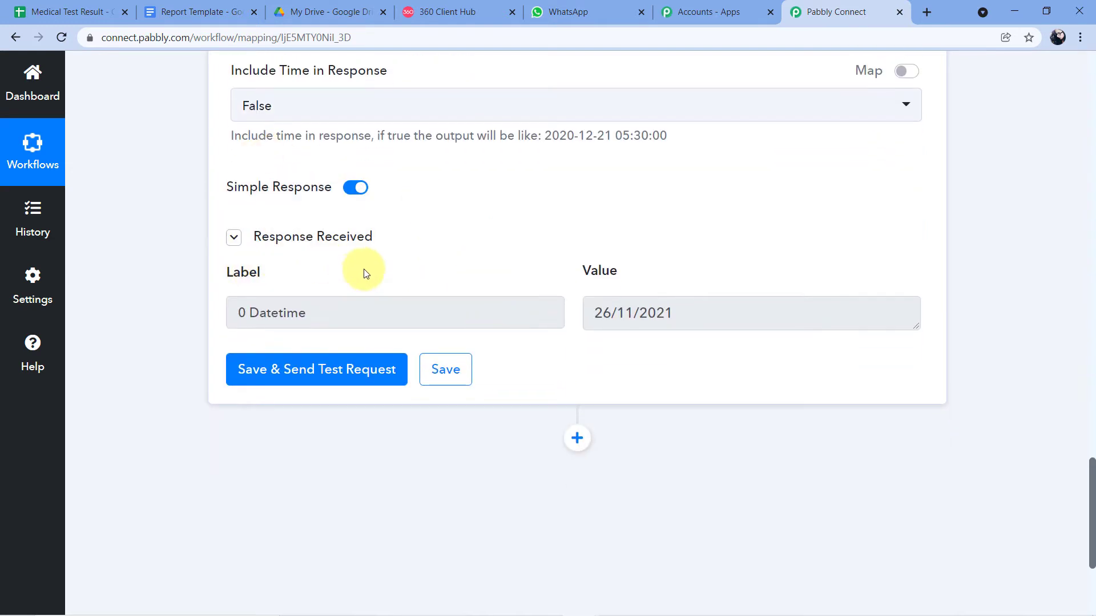
drag(591, 315, 687, 317)
click(626, 327)
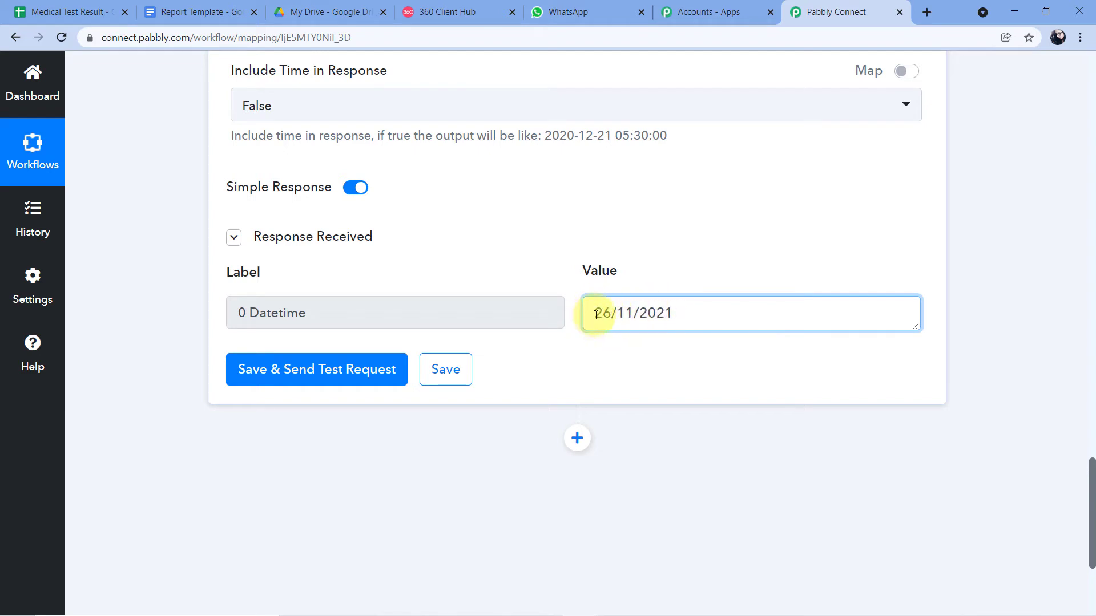
drag(596, 315, 685, 313)
click(656, 315)
click(568, 264)
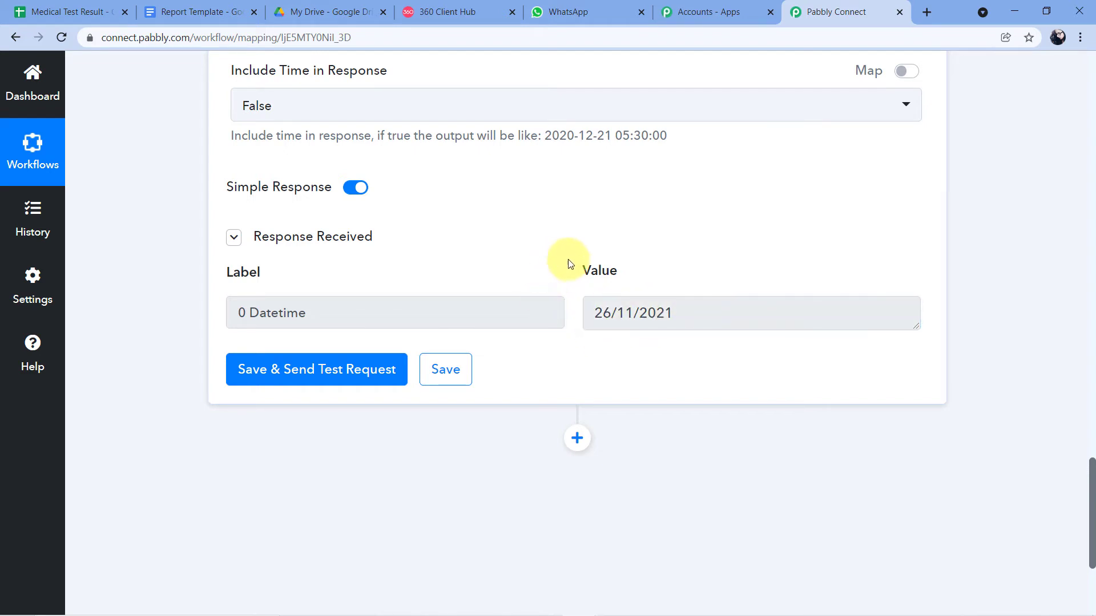
scroll(110, 73, up, 3)
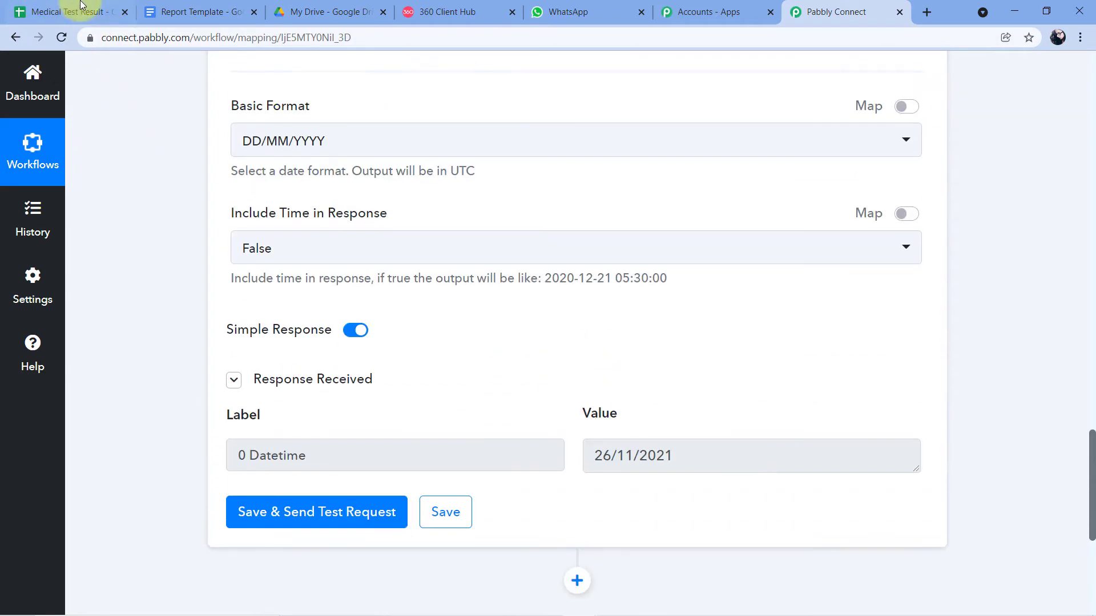
- Review the Report Template's placeholders alongside the Medical Test Result columns, and return to the Pabbly Connect workflow
click(176, 12)
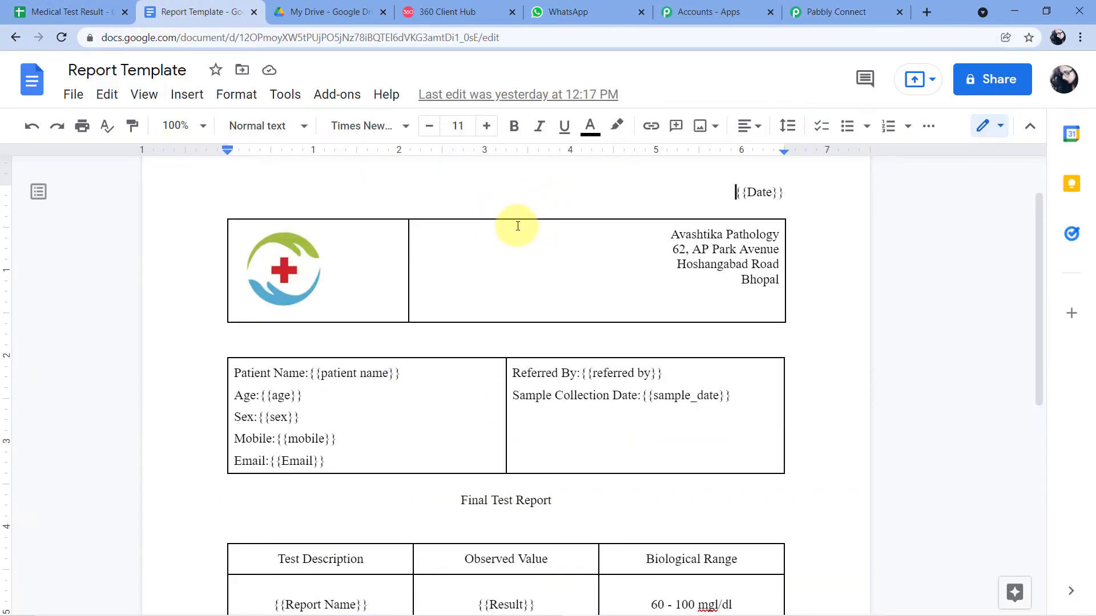
scroll(516, 226, down, 3)
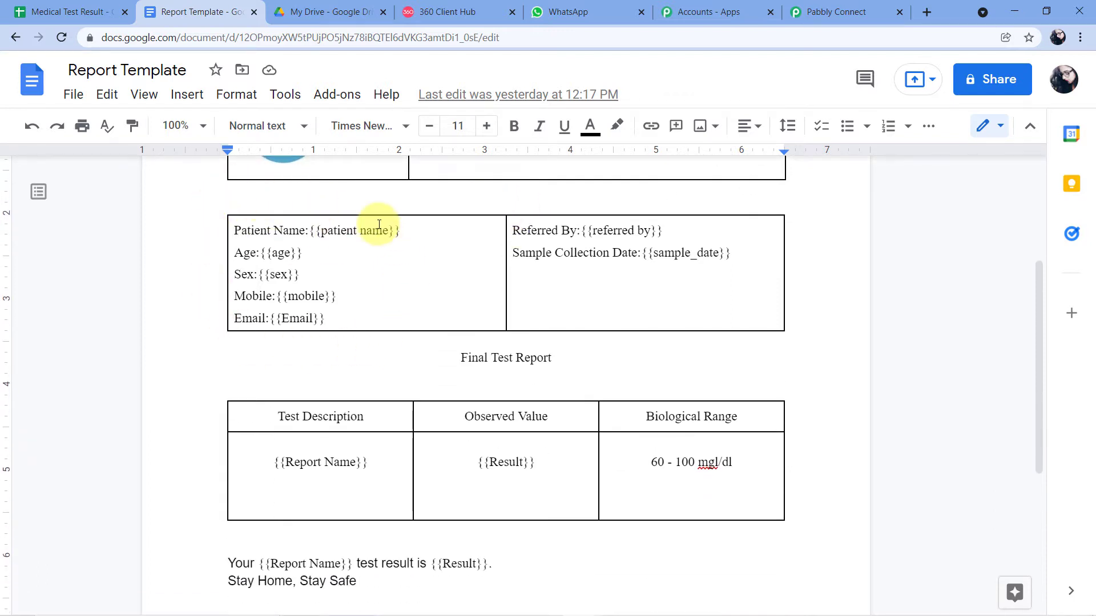
scroll(514, 240, down, 1)
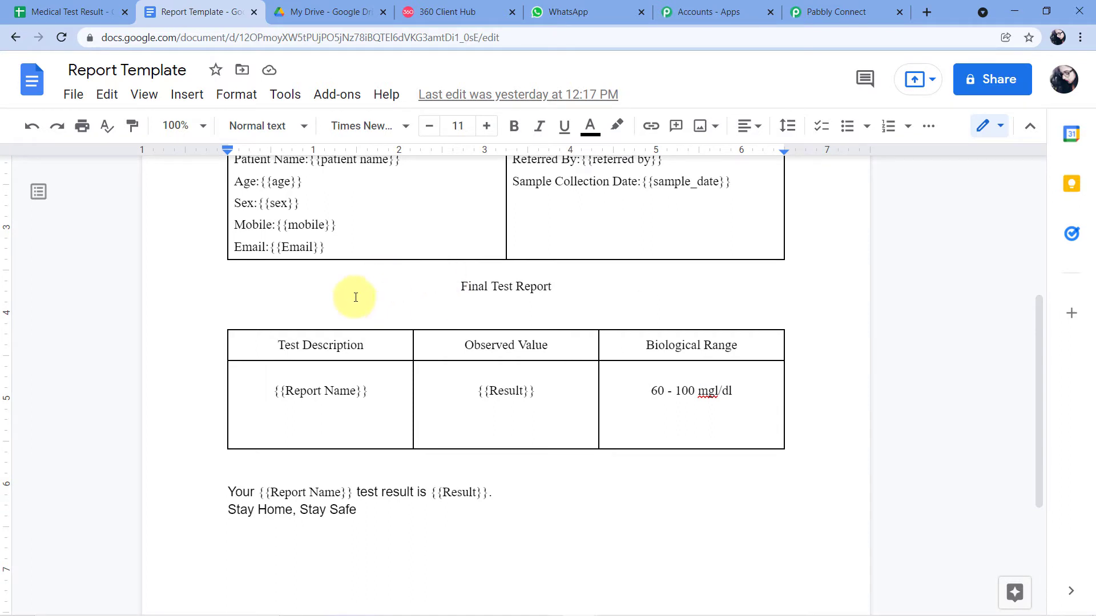
click(71, 11)
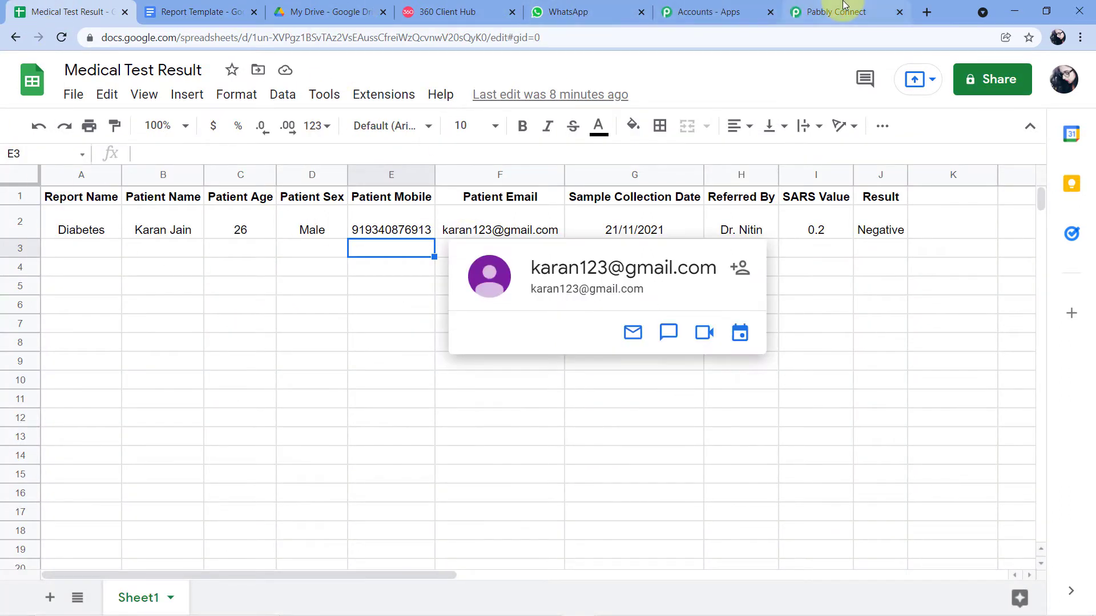
click(206, 11)
scroll(557, 261, up, 5)
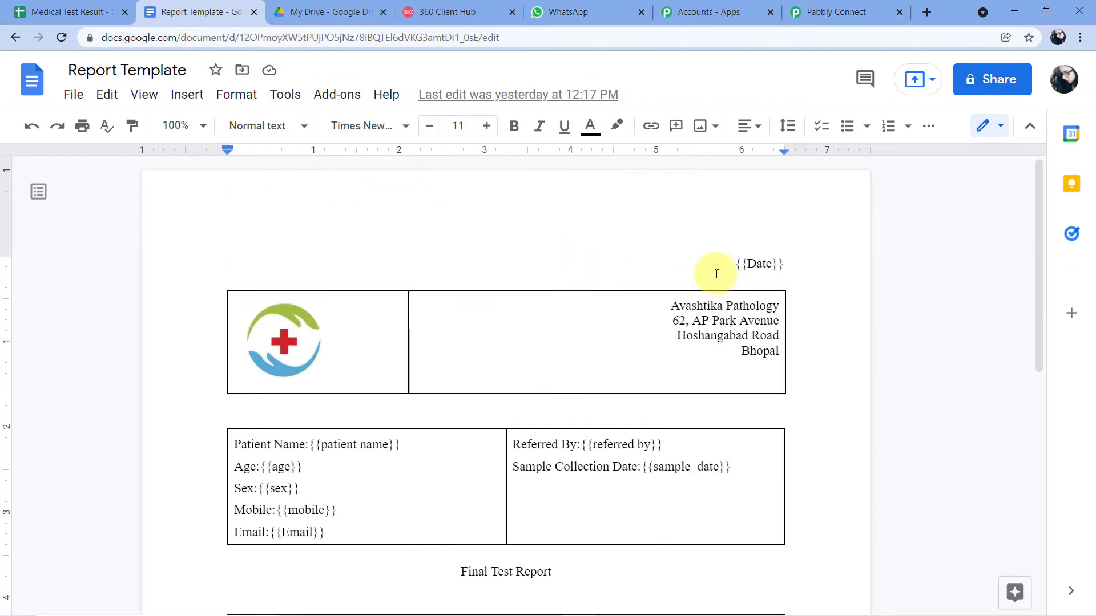
click(838, 11)
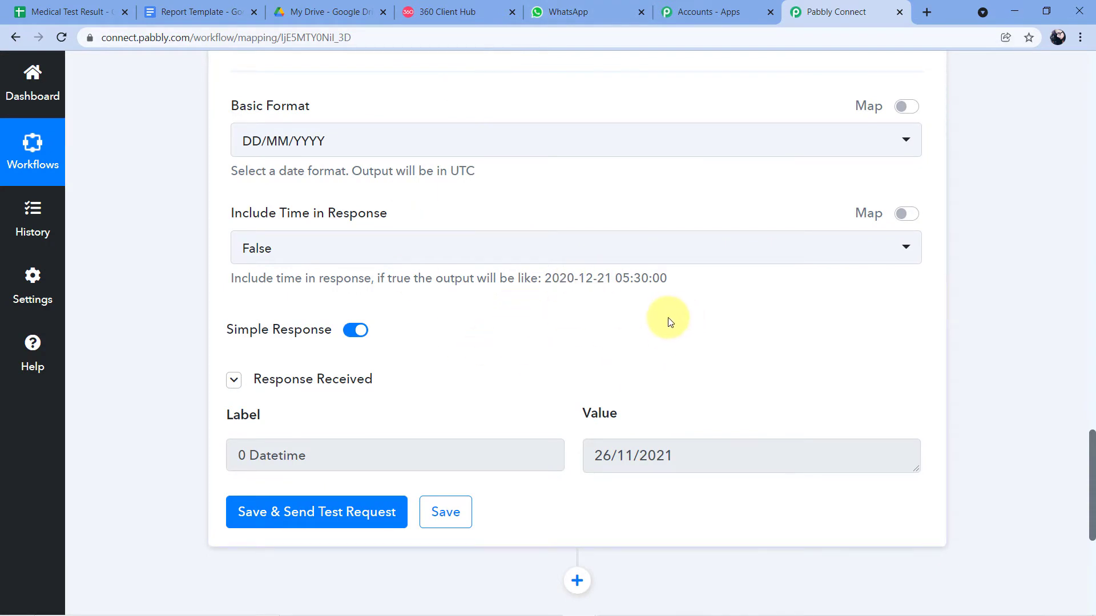
- Add an action step after the Date/Time Formatter and choose Google Docs as its app
scroll(782, 314, down, 5)
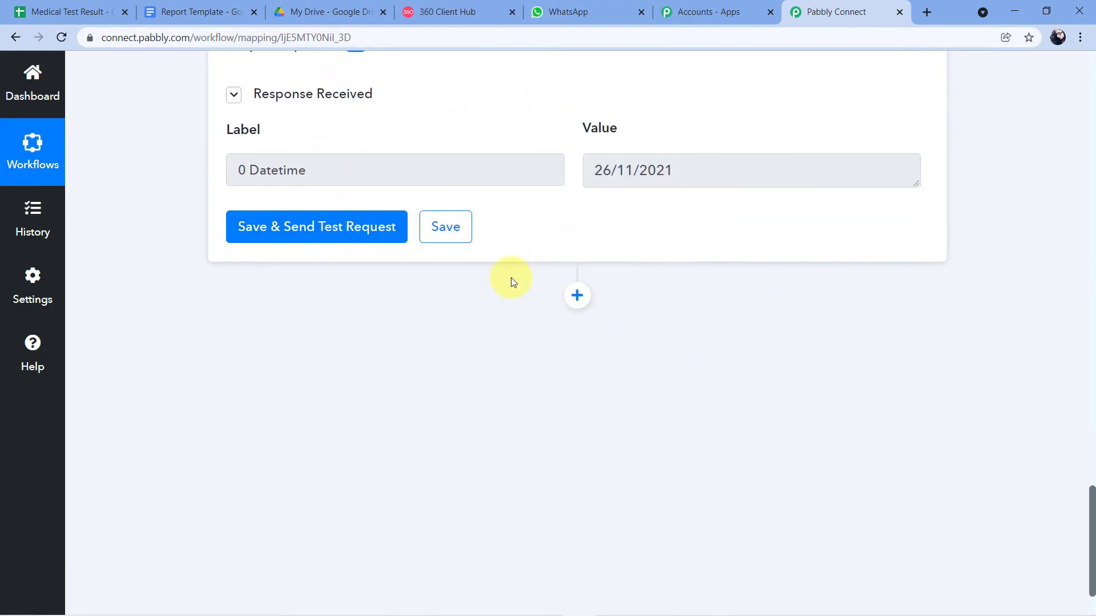
click(577, 296)
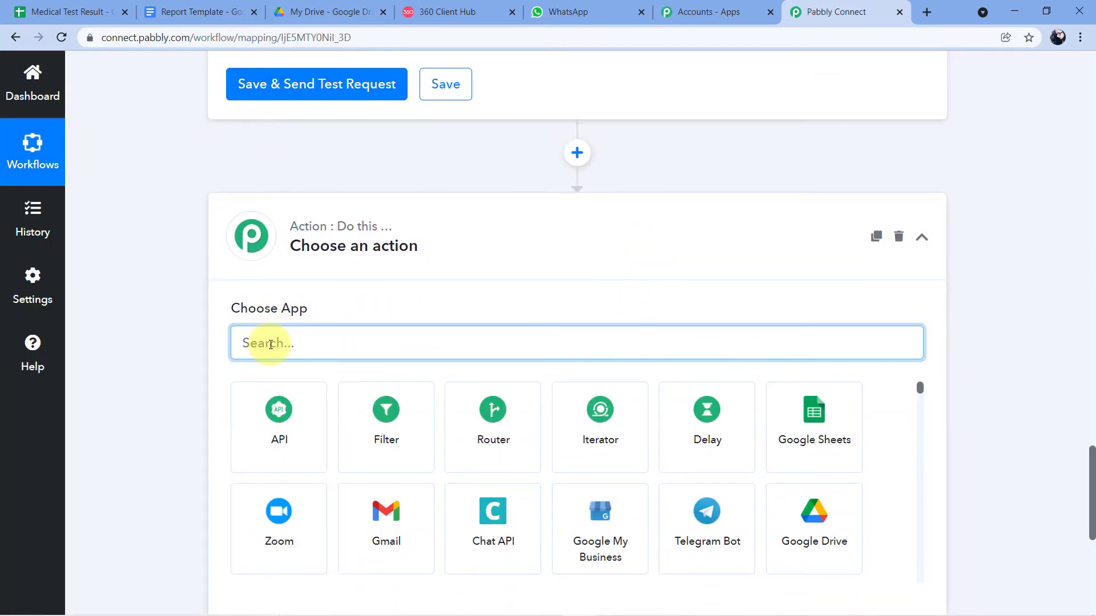
text(G)
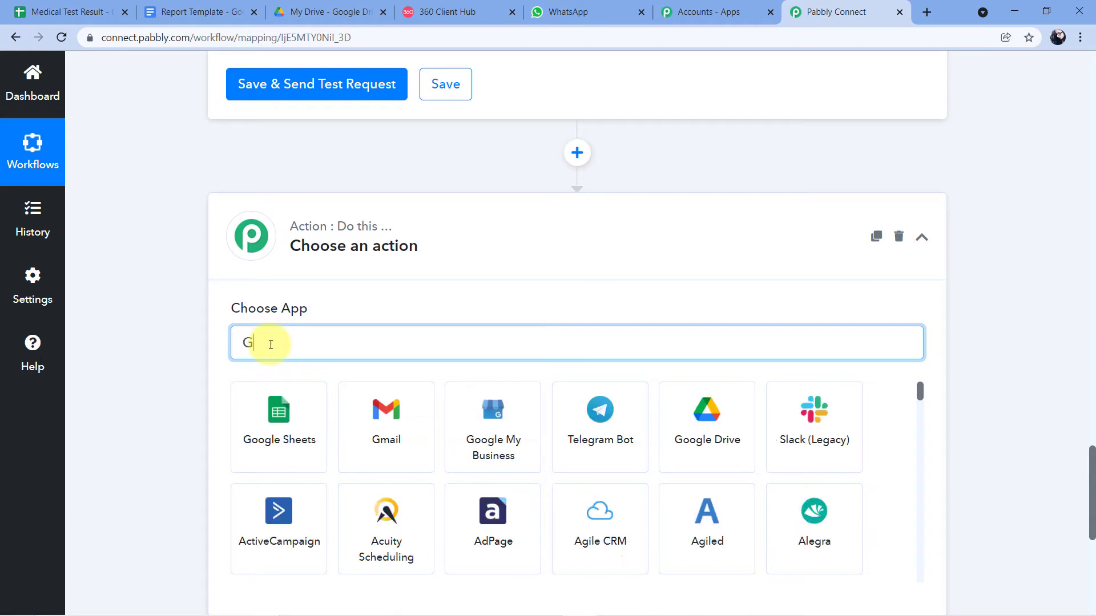
text(oogle)
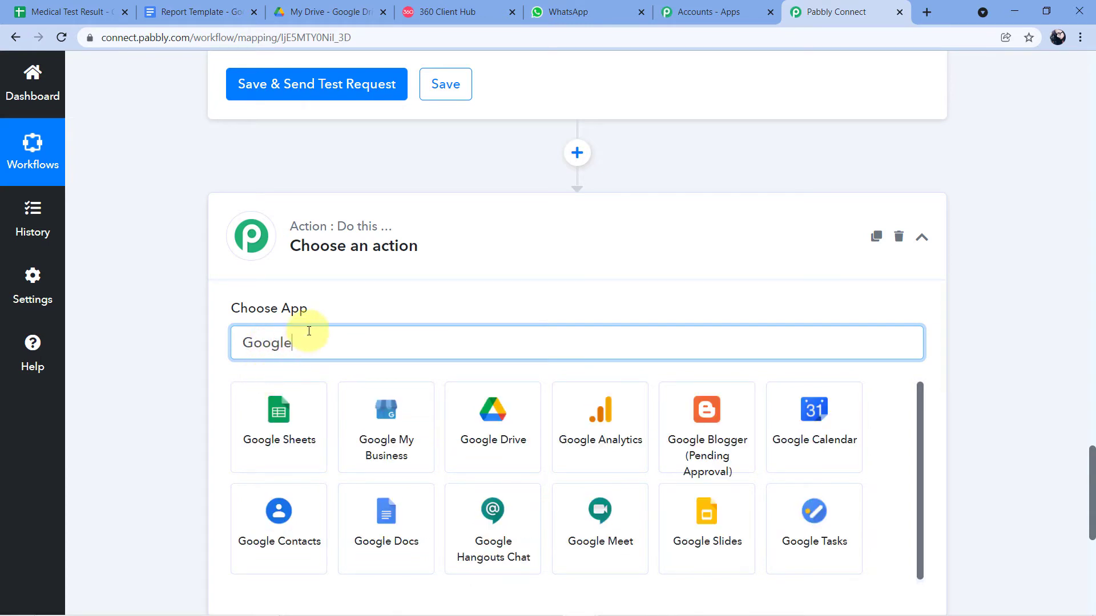
text( D)
click(385, 408)
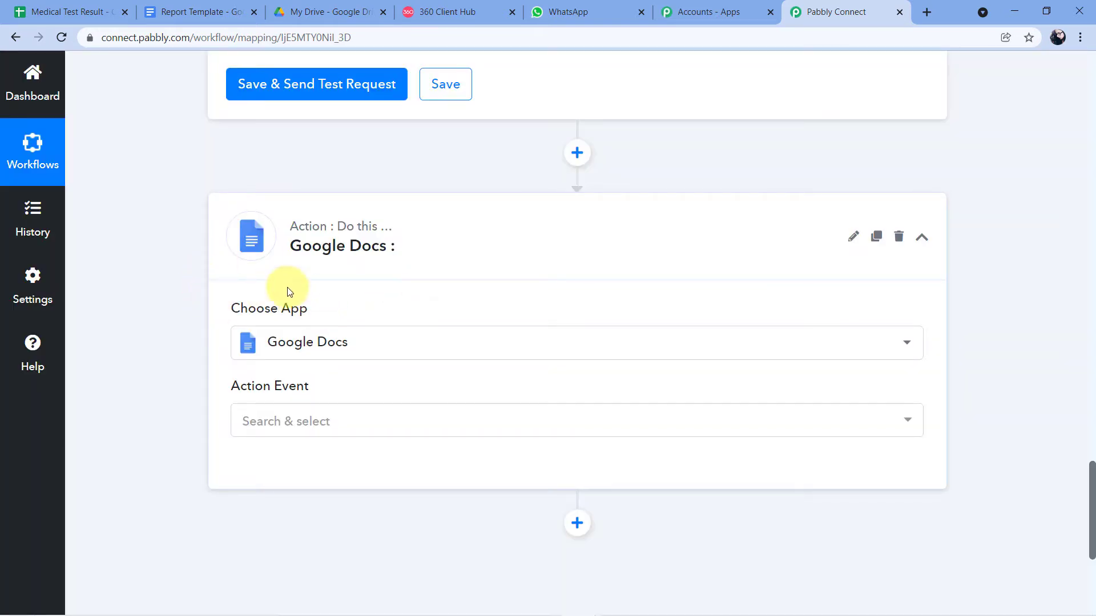
- Set the Google Docs action event to Create Document from Template
scroll(376, 348, down, 1)
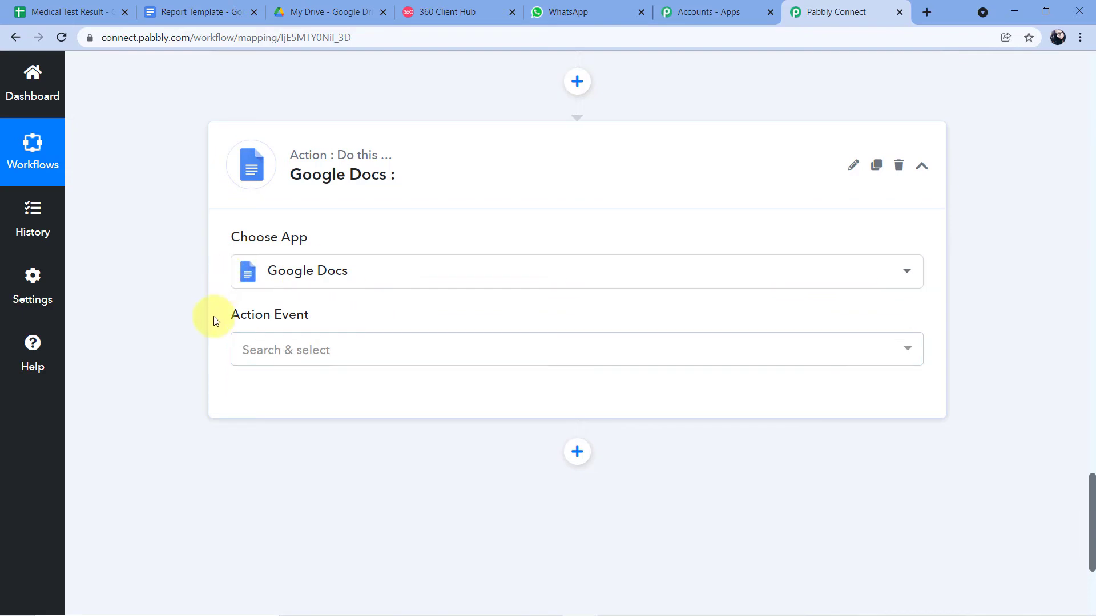
click(353, 354)
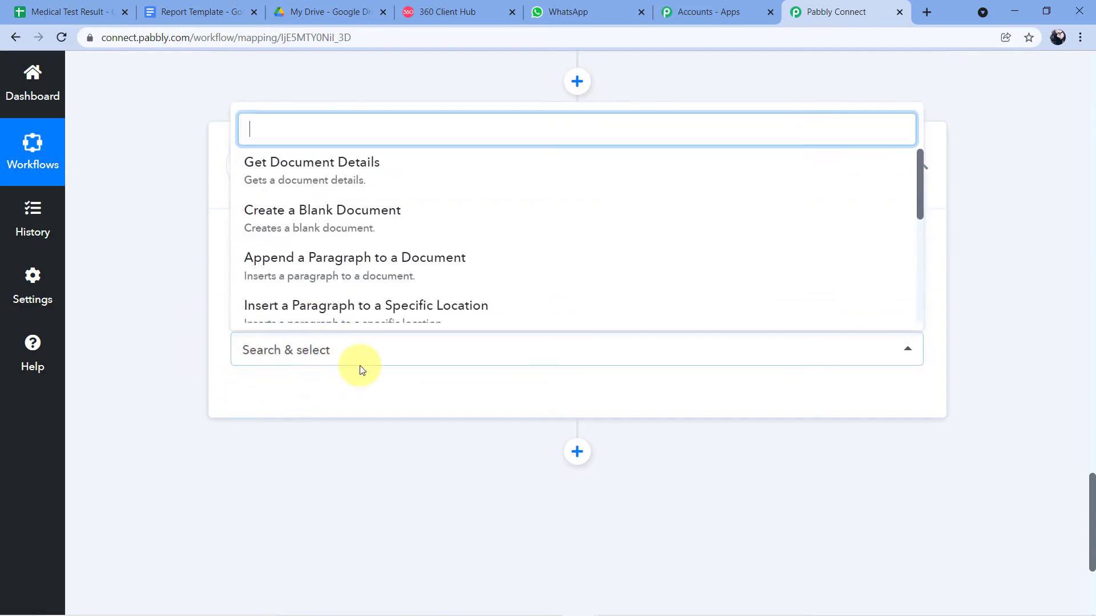
scroll(406, 210, down, 3)
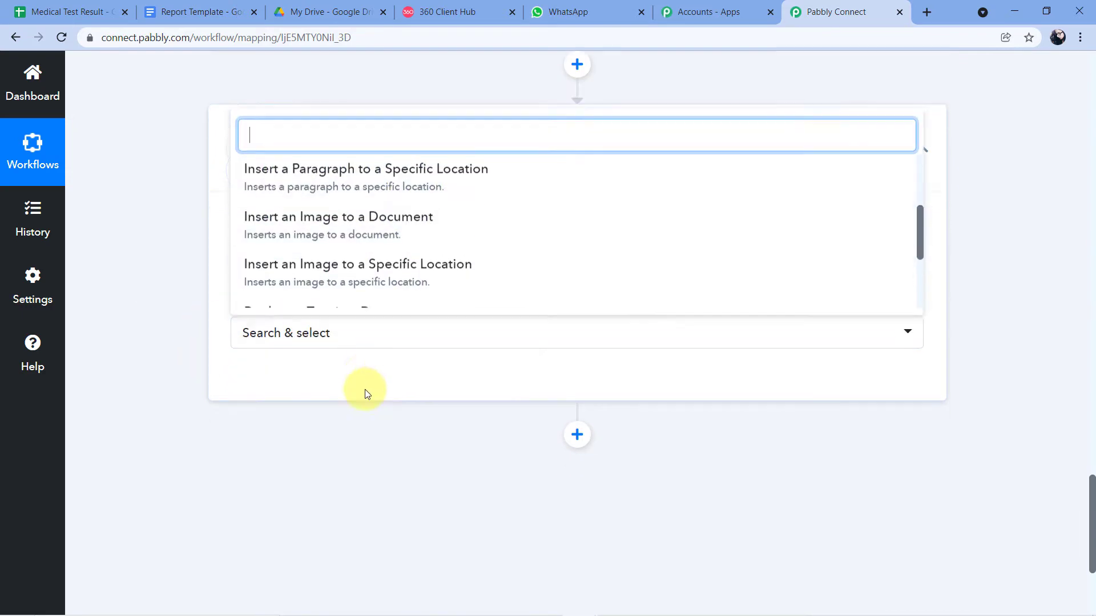
scroll(365, 392, up, 1)
scroll(226, 337, up, 1)
scroll(331, 279, down, 3)
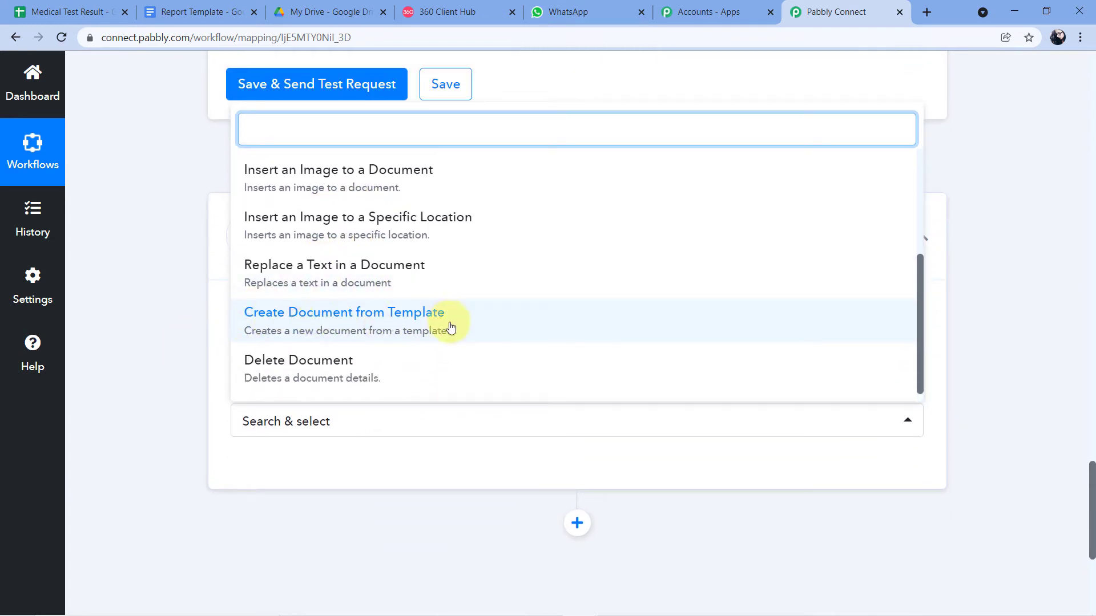
click(293, 323)
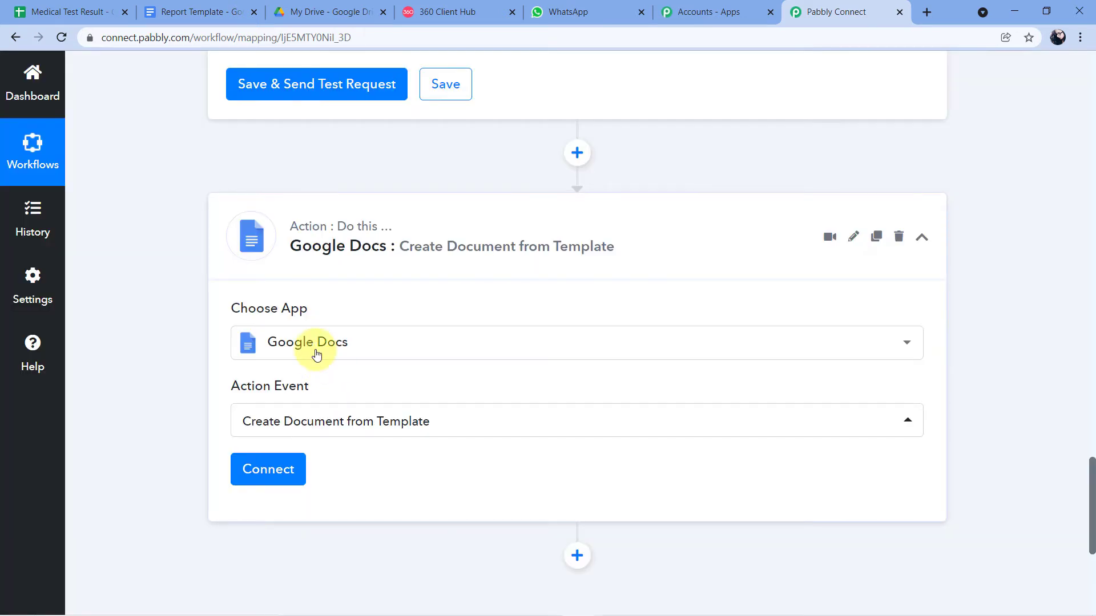
- Add a new Google Docs connection and authorize Pabbly Connect Drive with the already signed-in Google account
click(273, 473)
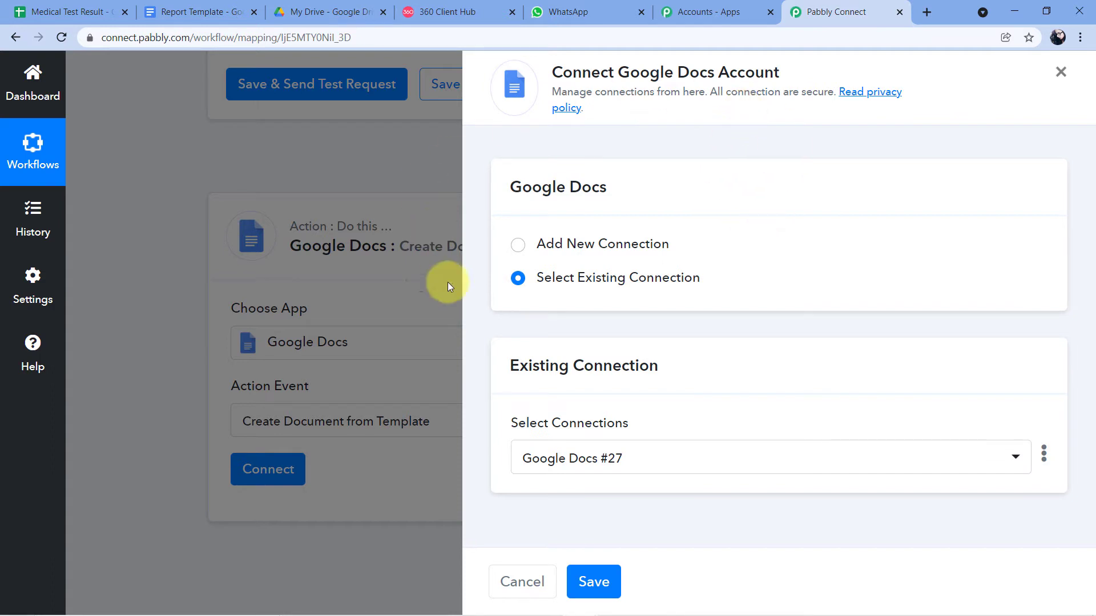
click(519, 246)
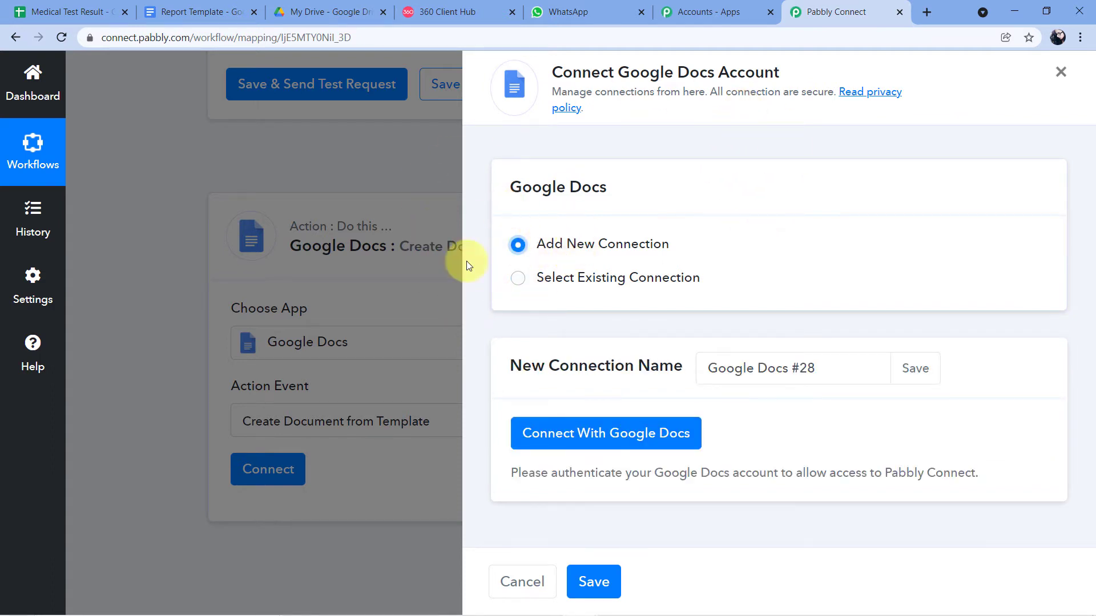
click(604, 435)
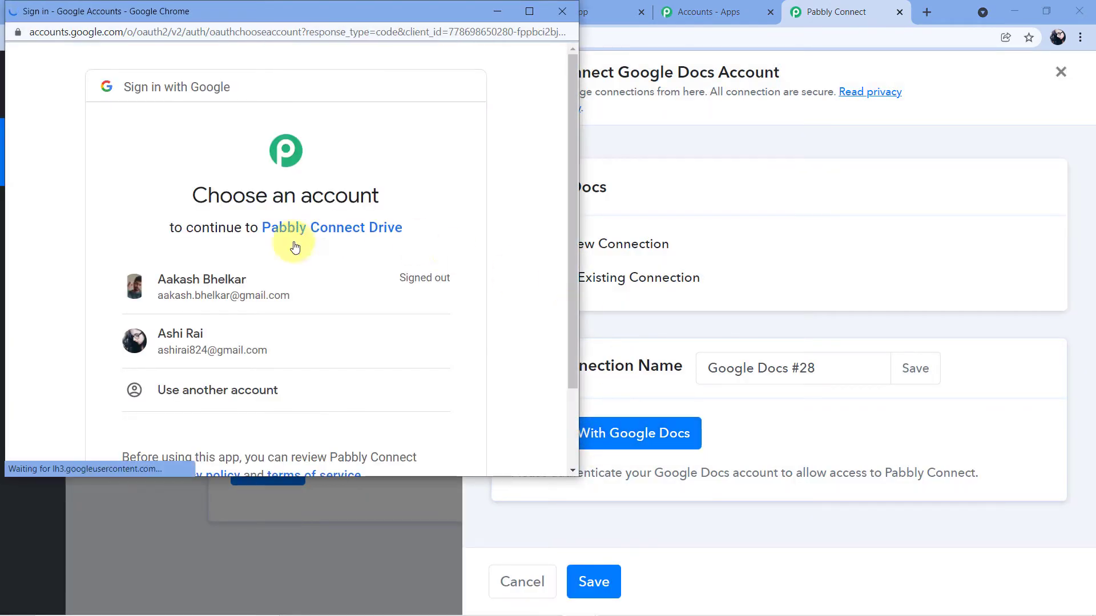
scroll(285, 240, down, 2)
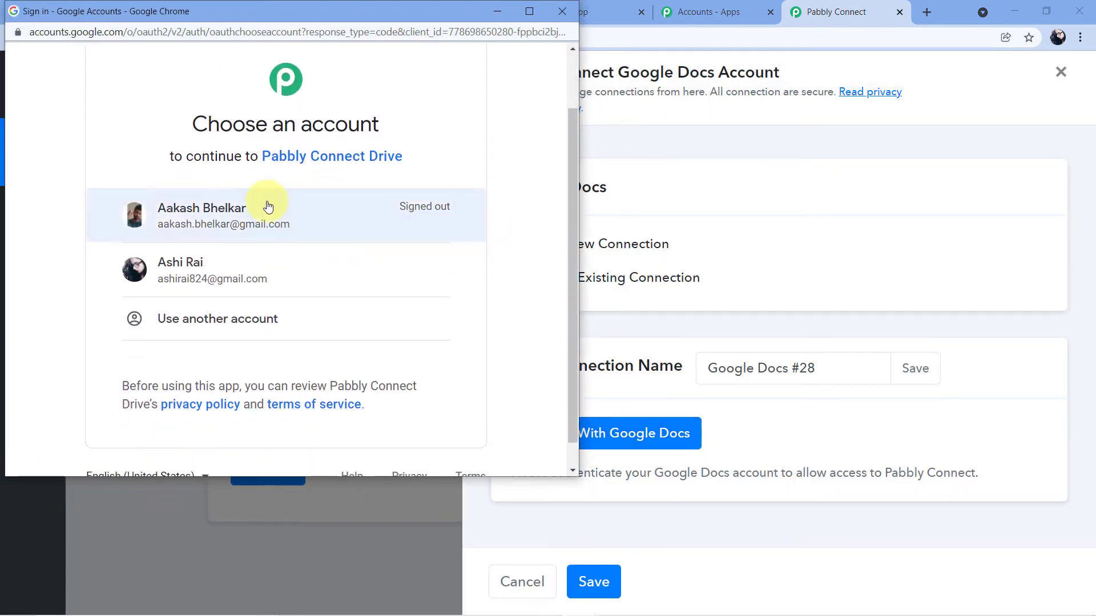
click(158, 259)
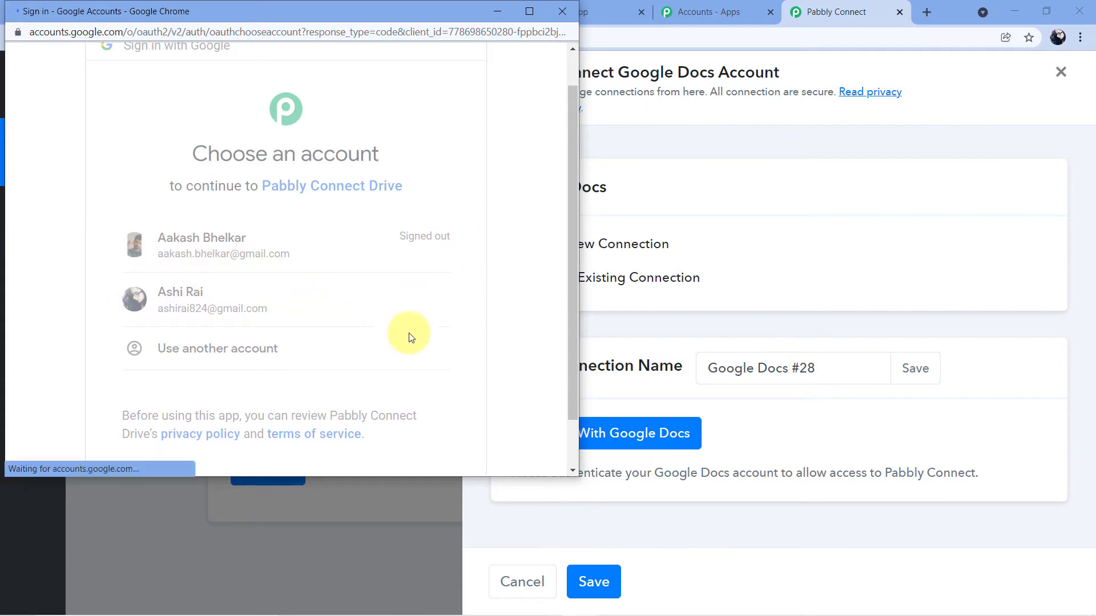
scroll(441, 247, down, 2)
scroll(440, 246, down, 3)
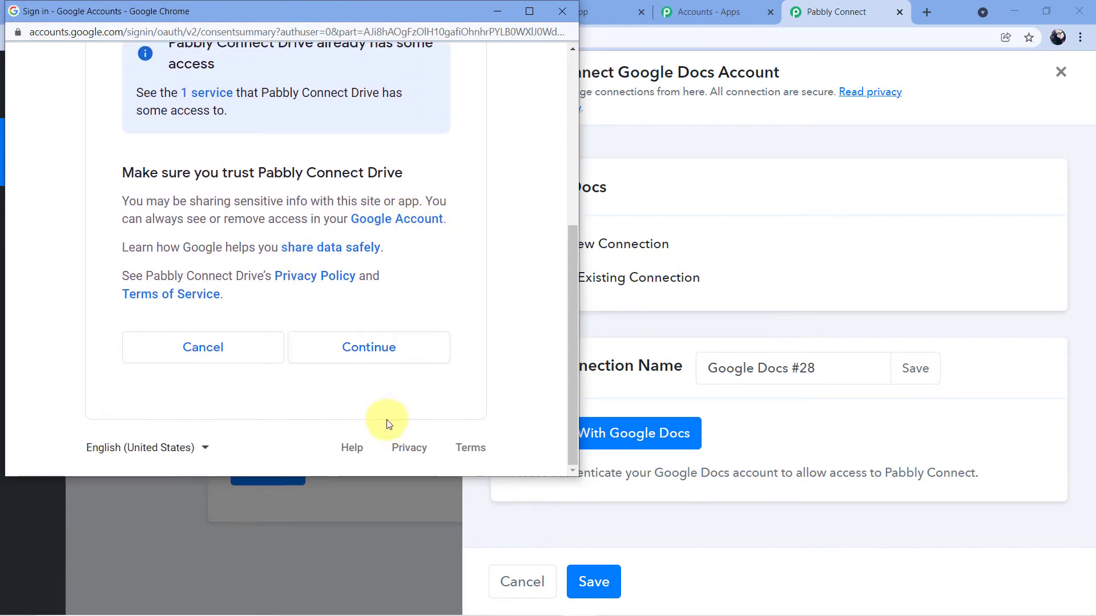
click(369, 344)
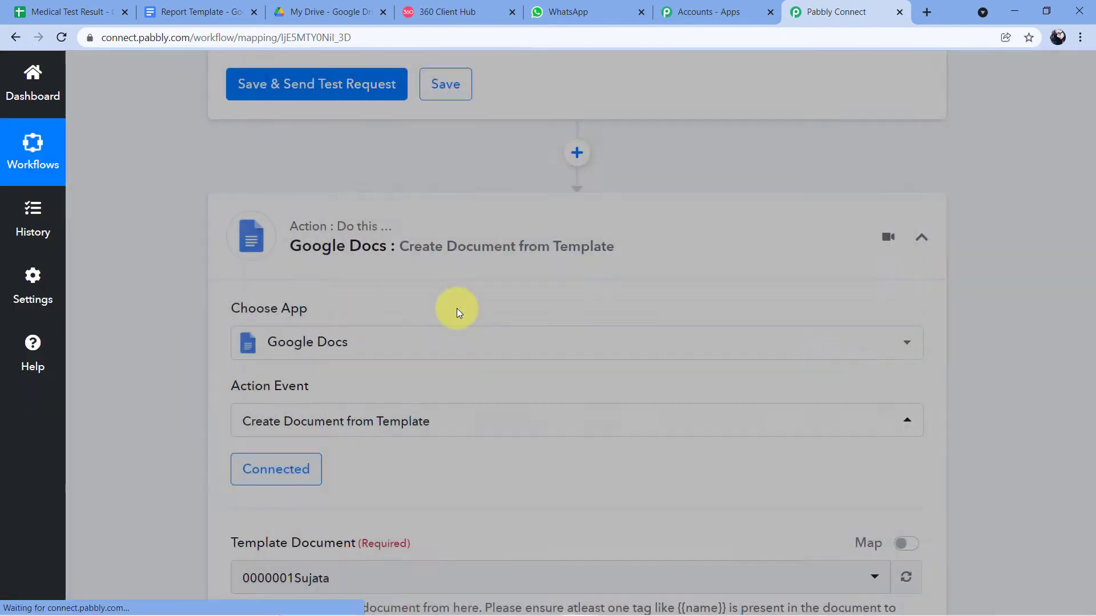
- Select Report Template as the template document, checking the name against the open Google Docs file
scroll(457, 312, down, 4)
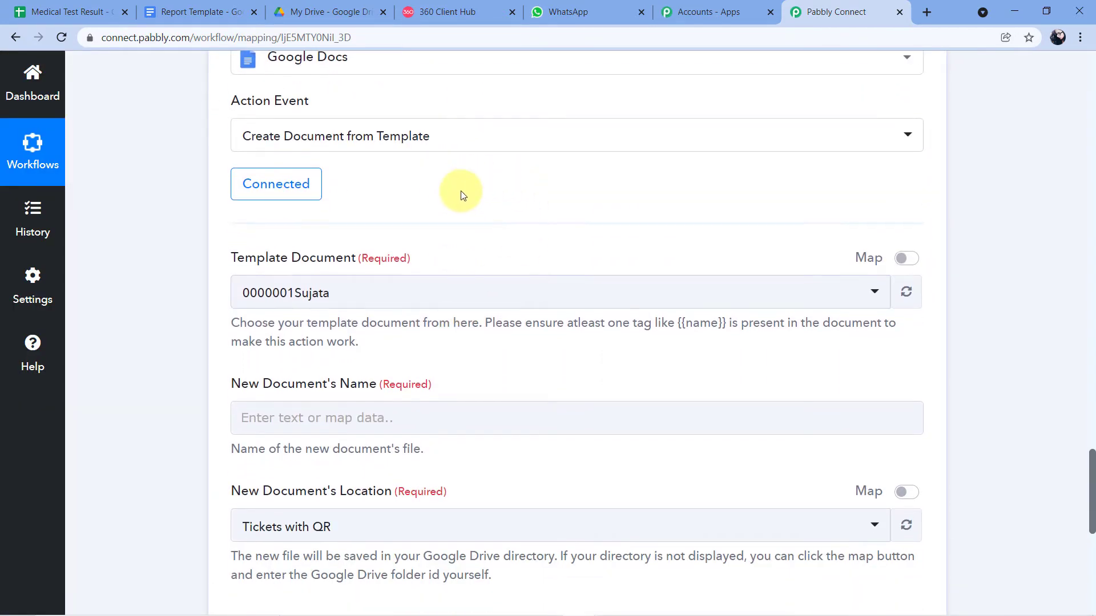
scroll(460, 191, down, 2)
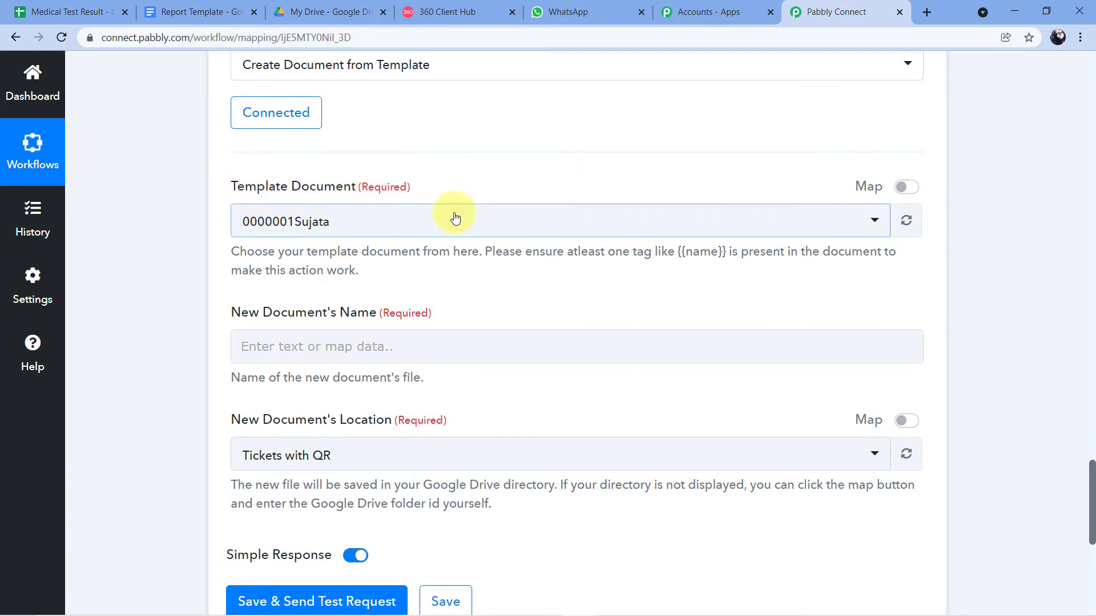
click(320, 228)
scroll(301, 319, down, 5)
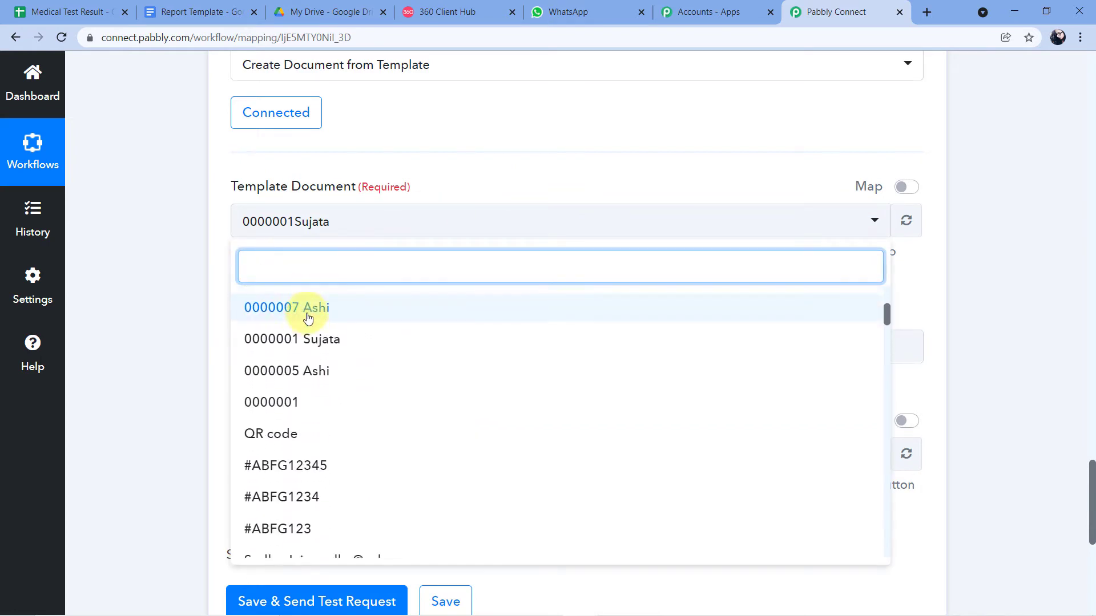
scroll(313, 347, down, 3)
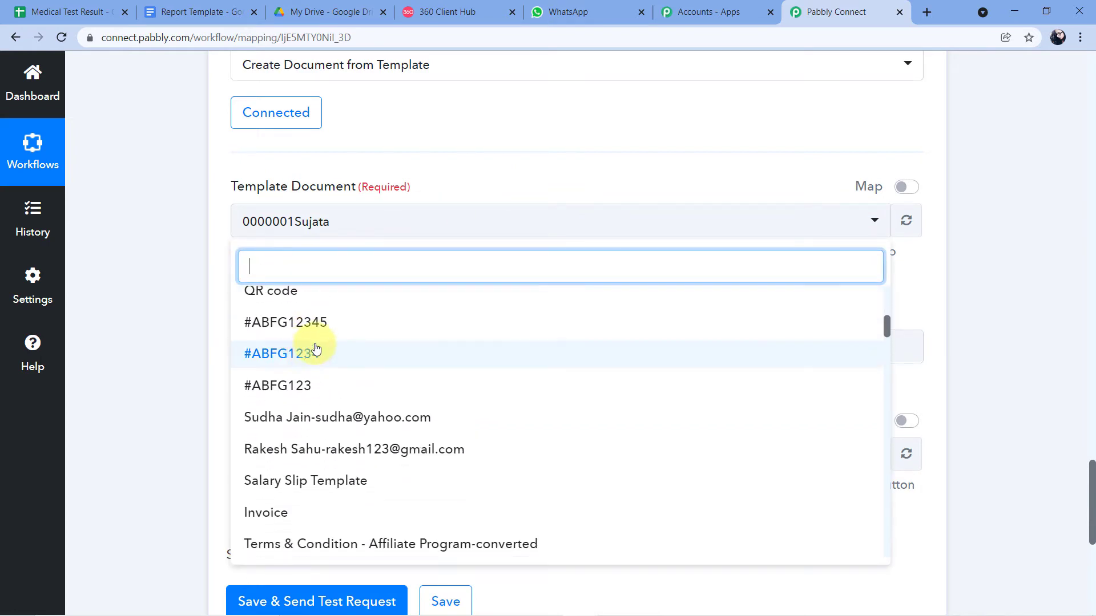
scroll(304, 342, down, 1)
scroll(306, 342, up, 8)
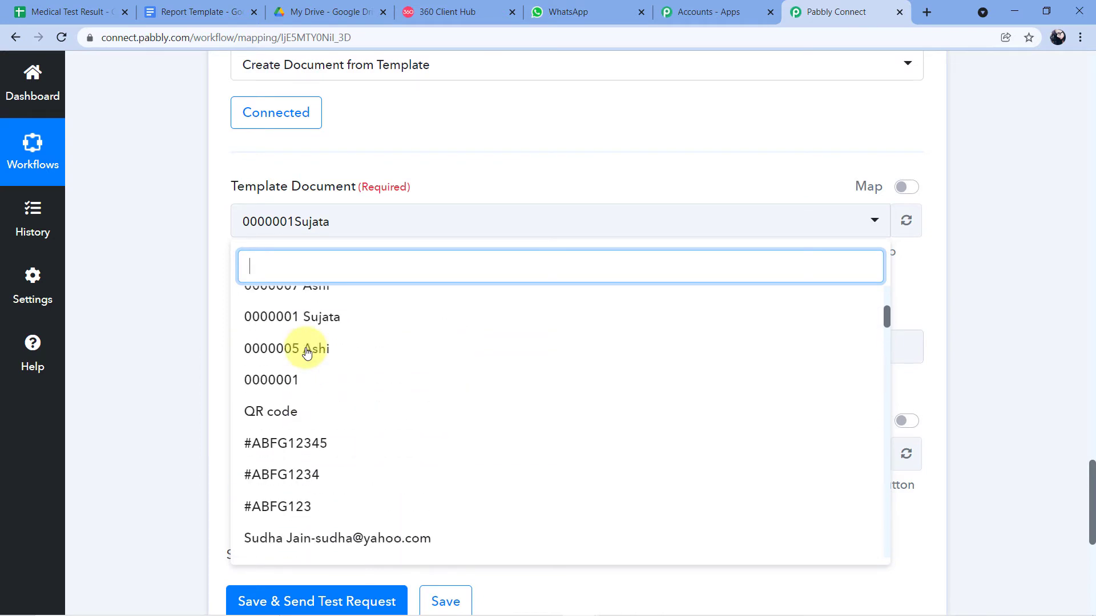
scroll(300, 352, down, 5)
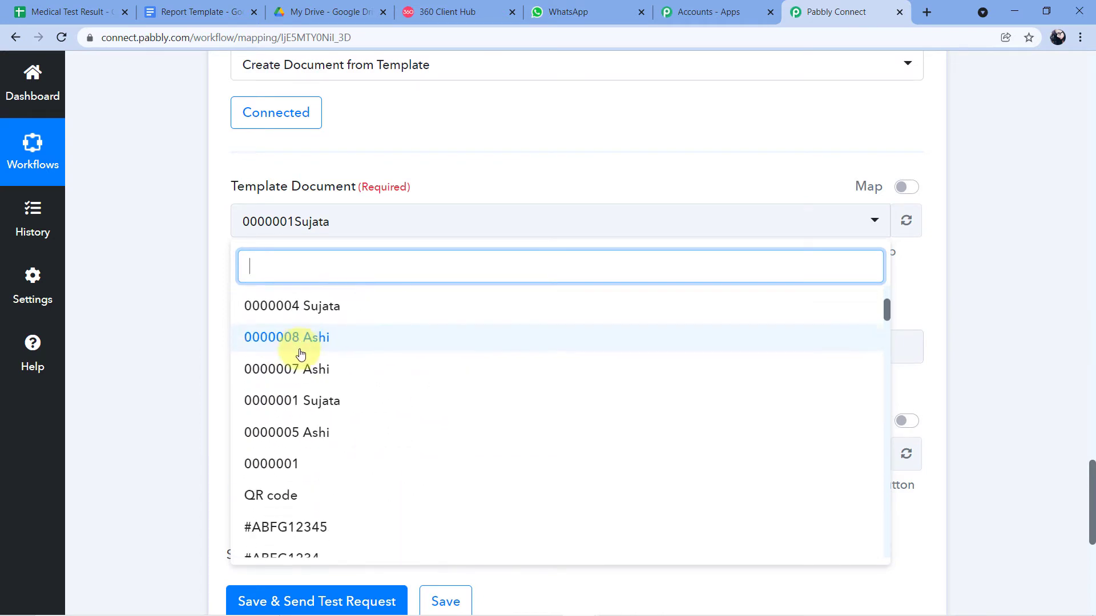
scroll(303, 365, down, 5)
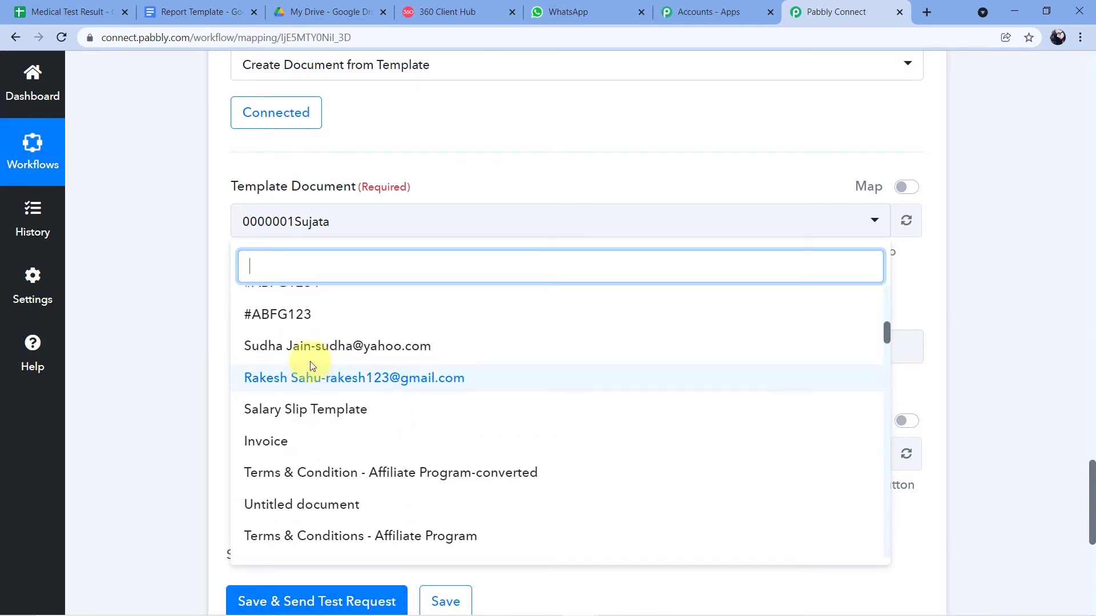
scroll(303, 377, up, 10)
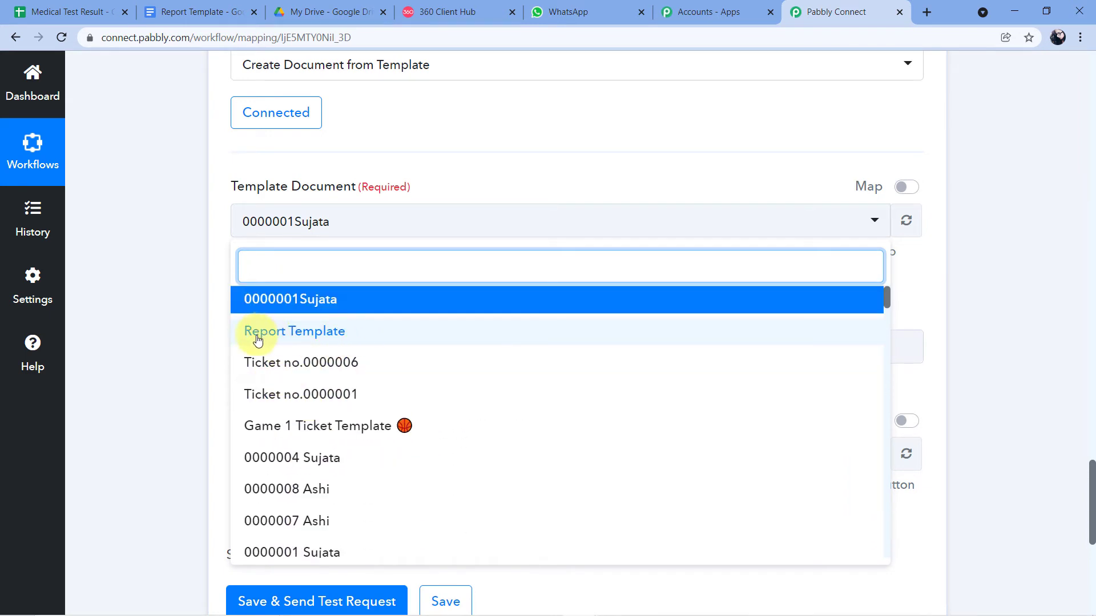
click(194, 12)
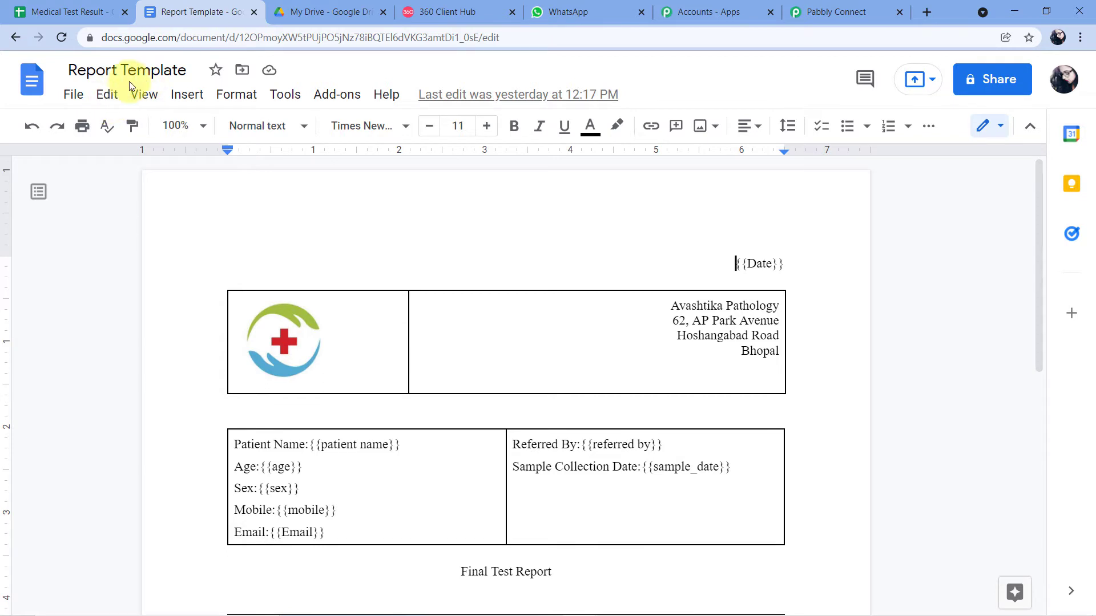
click(833, 12)
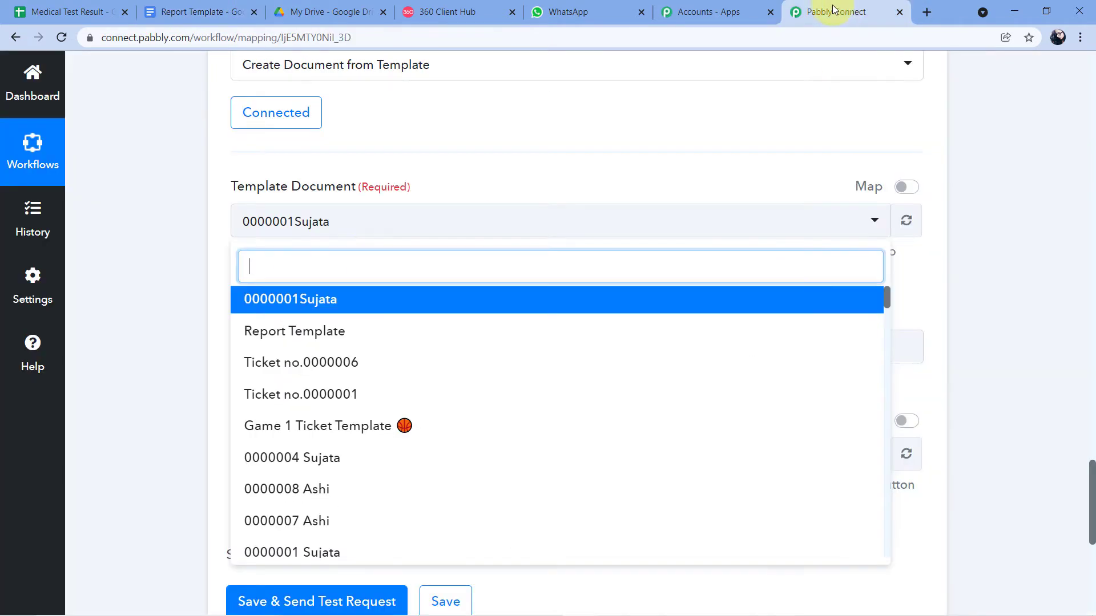
click(299, 334)
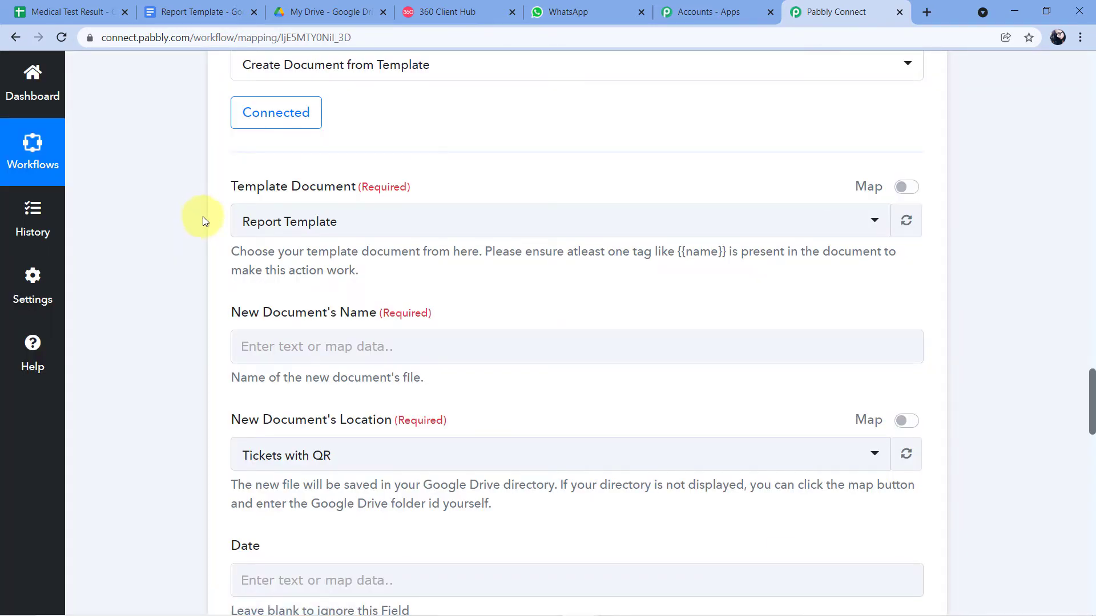
- Examine the report template and the captured Google Sheets response for patient name and sample collection date fields suitable for the document name
scroll(207, 234, down, 1)
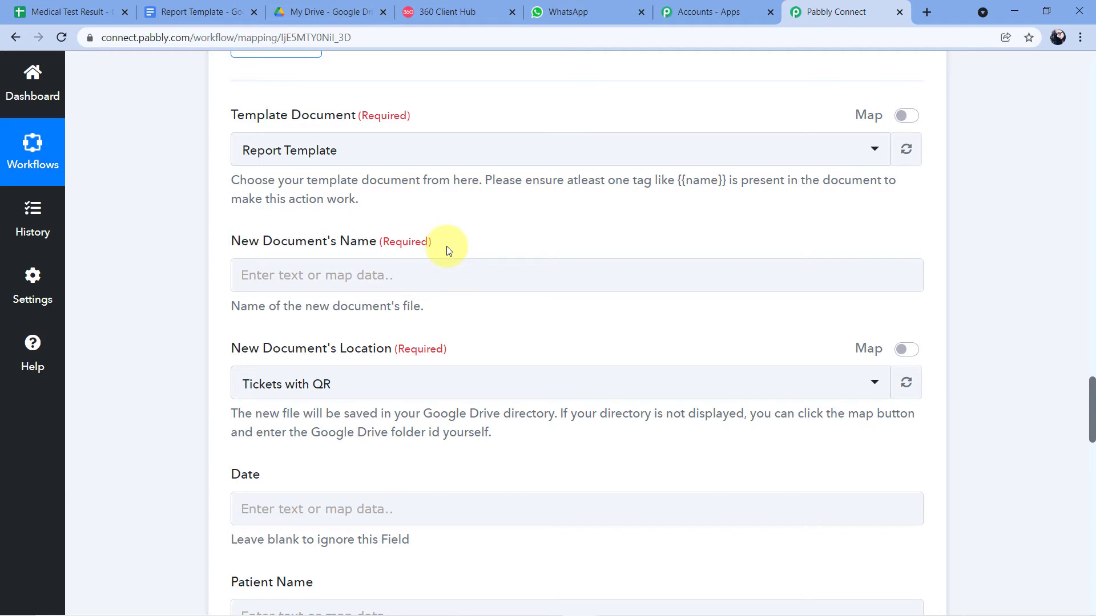
click(197, 12)
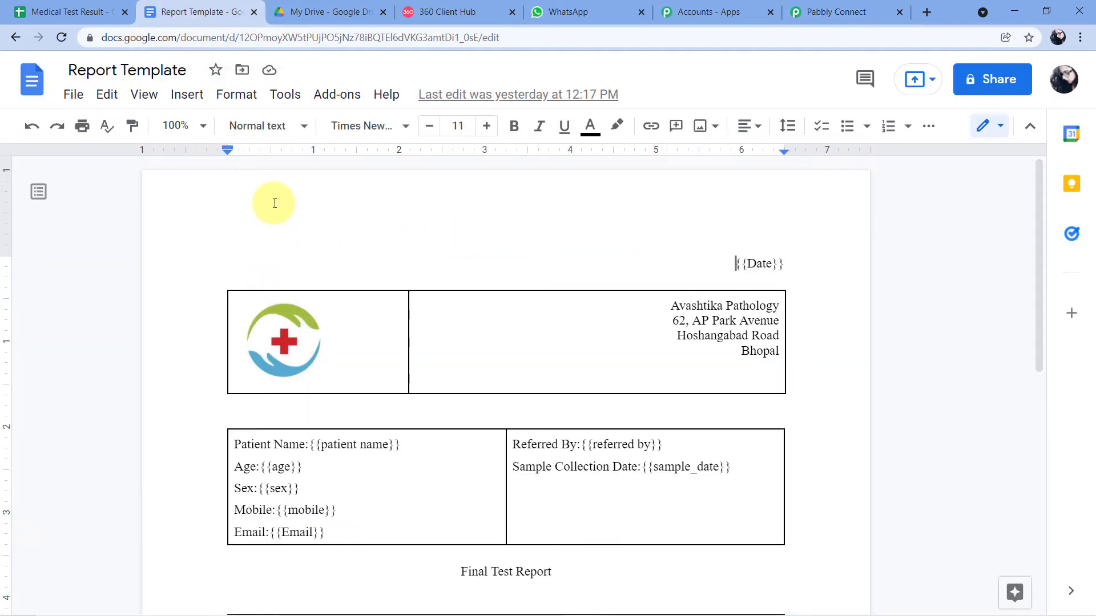
click(821, 11)
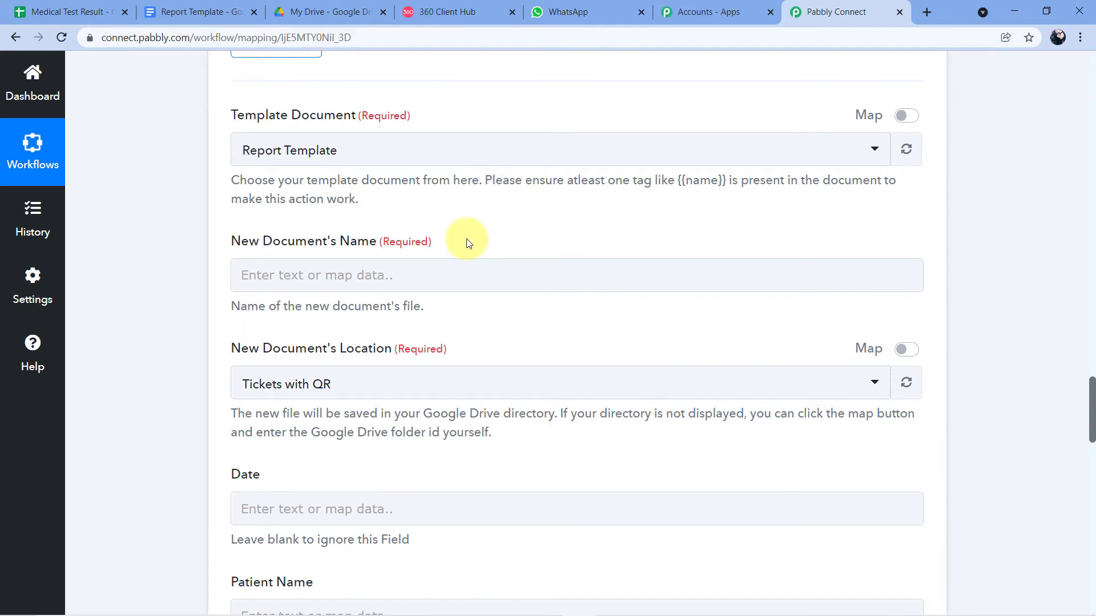
scroll(521, 251, up, 12)
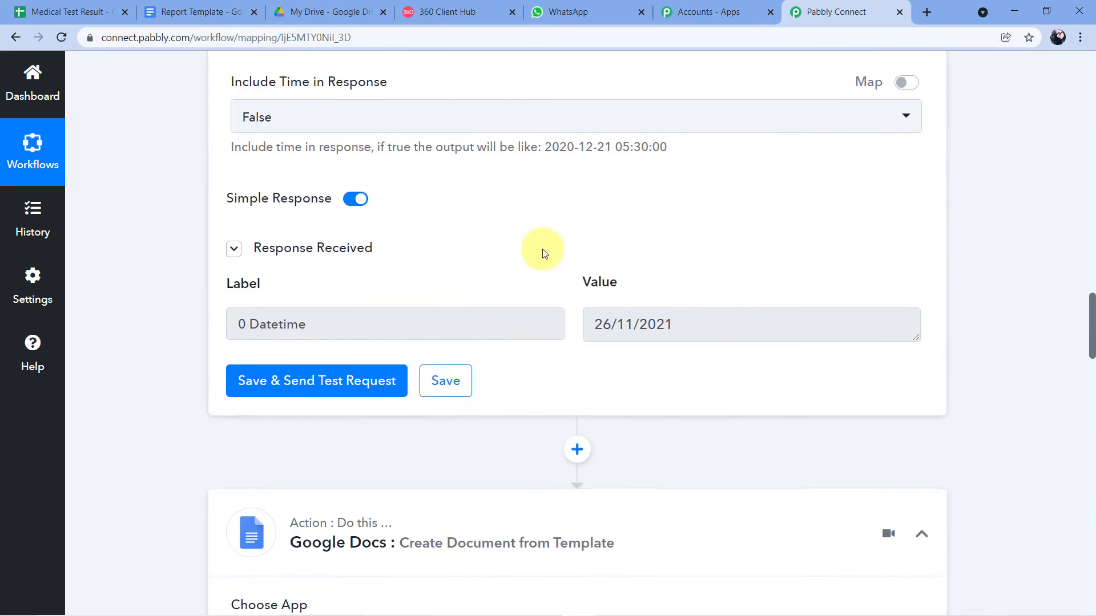
scroll(543, 253, up, 15)
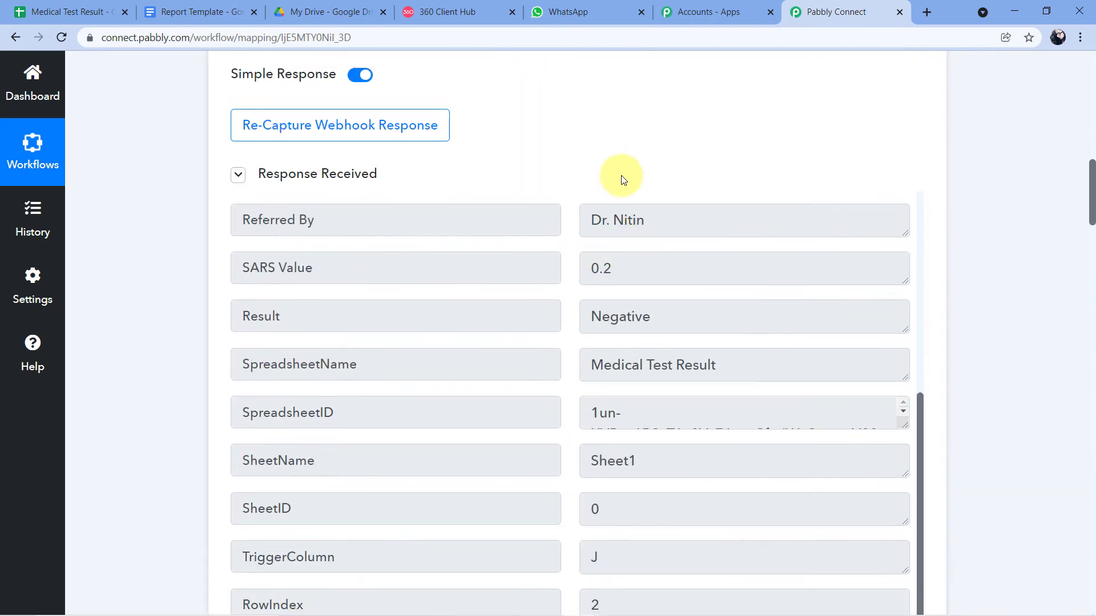
scroll(622, 180, down, 1)
scroll(577, 228, up, 7)
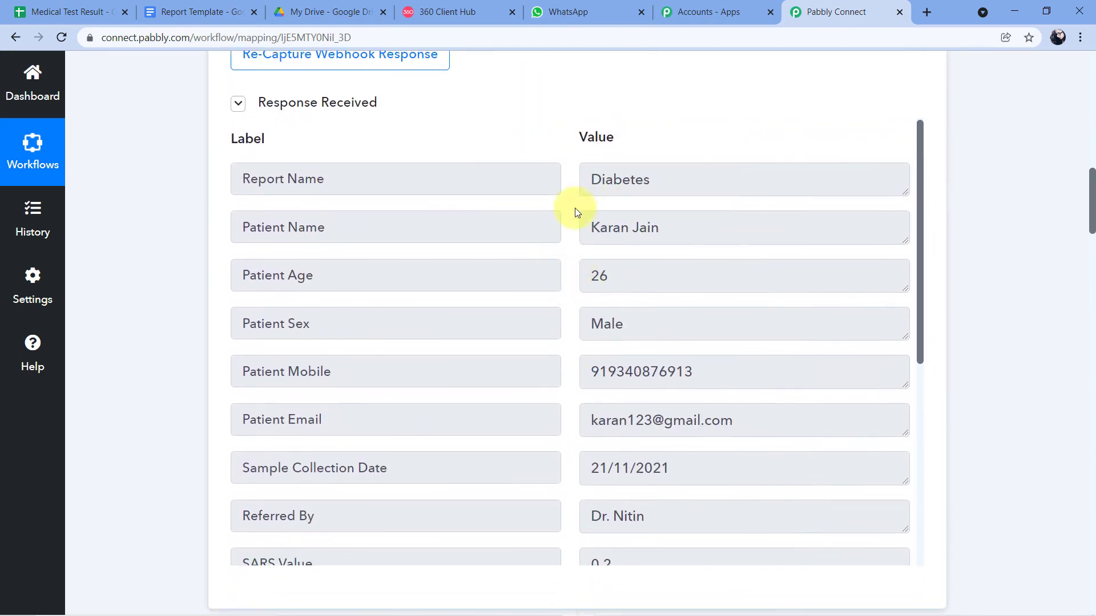
drag(592, 223, 662, 224)
scroll(611, 258, down, 6)
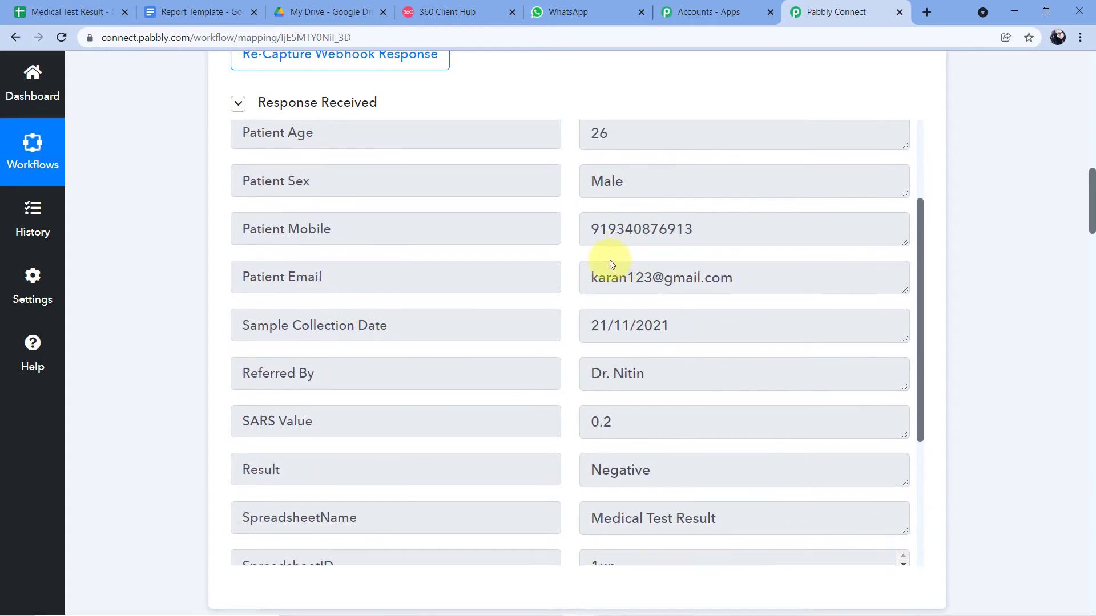
scroll(591, 262, up, 4)
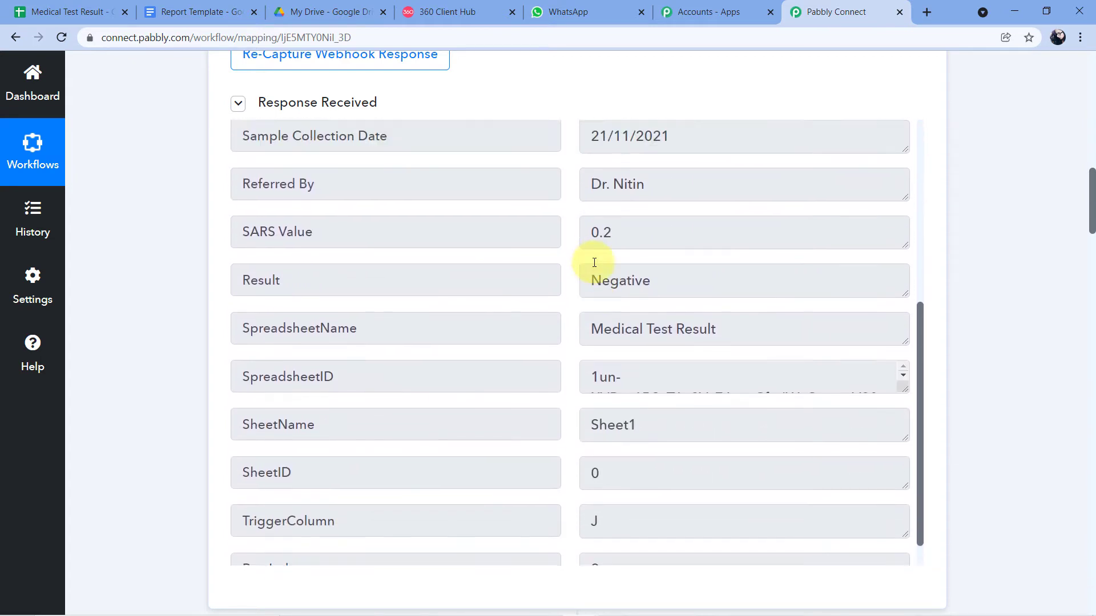
drag(594, 316, 675, 317)
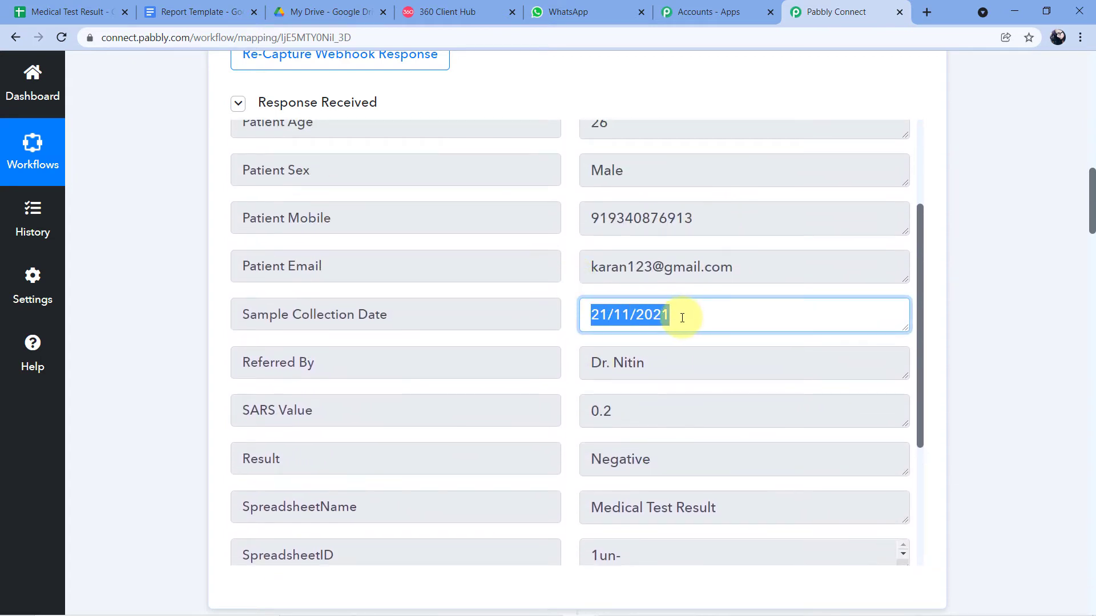
click(575, 276)
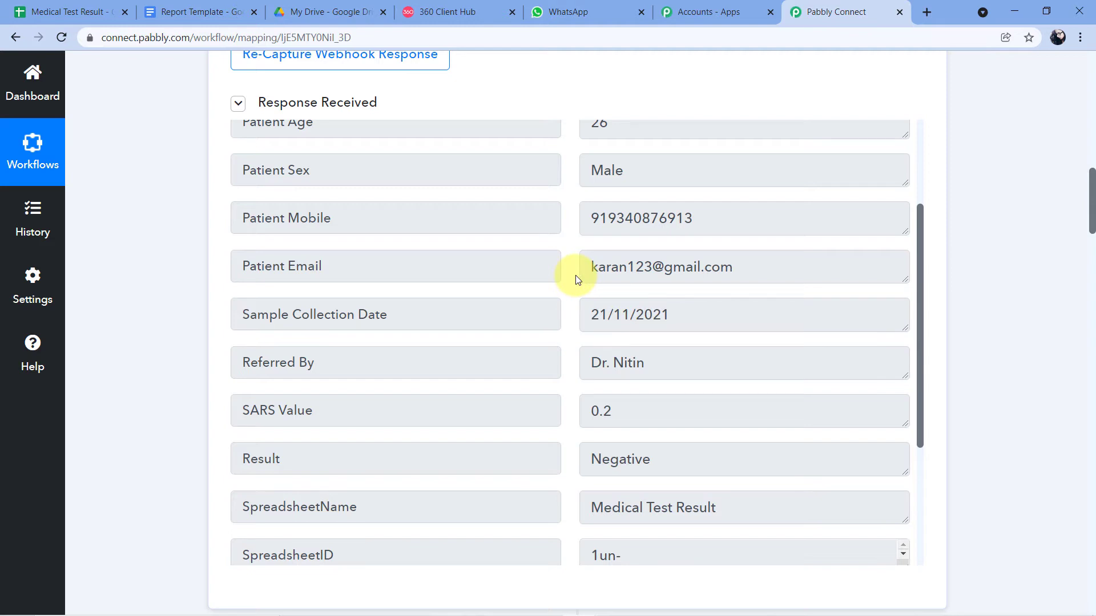
scroll(970, 231, down, 10)
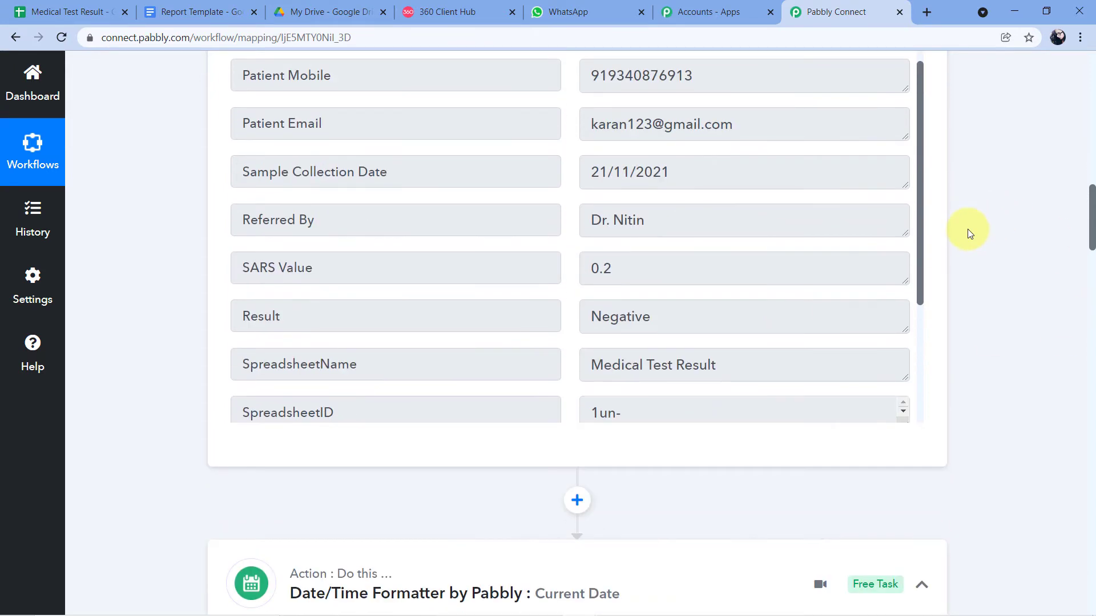
scroll(969, 233, down, 4)
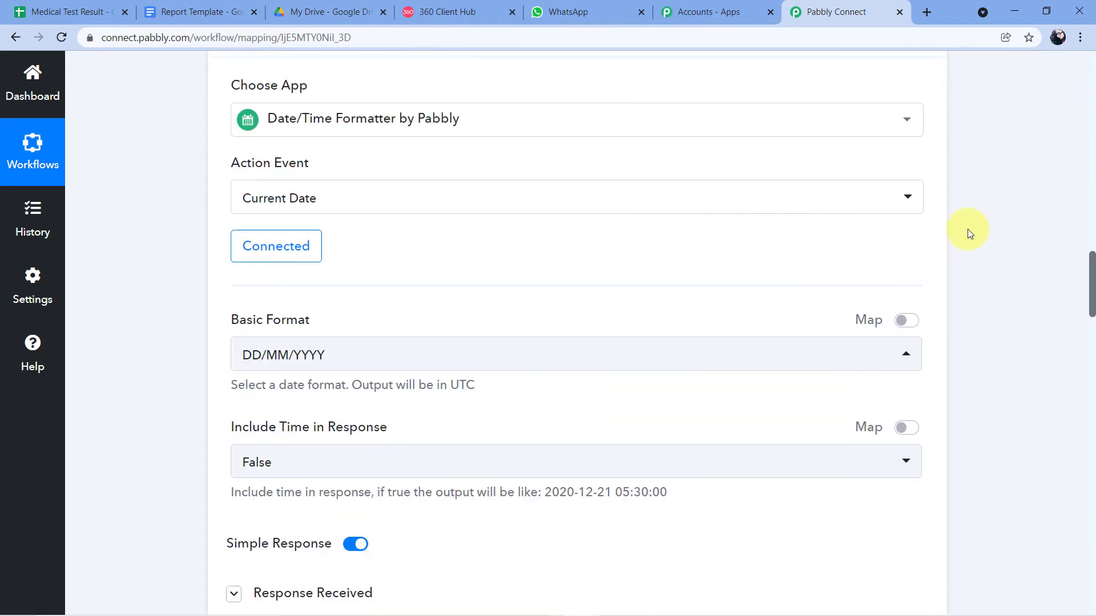
scroll(968, 233, down, 1)
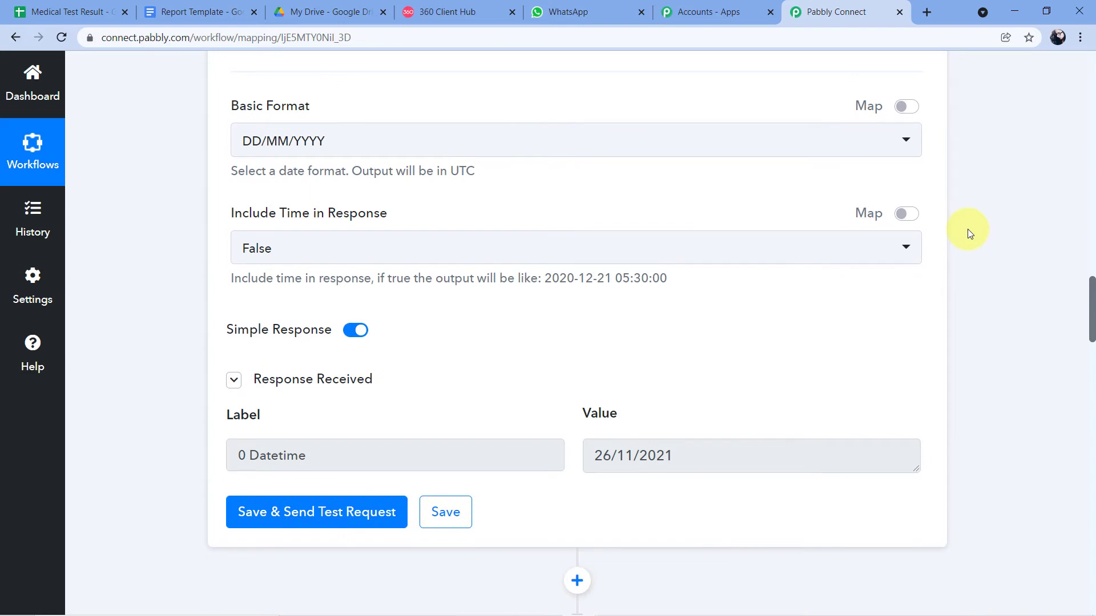
scroll(968, 233, down, 6)
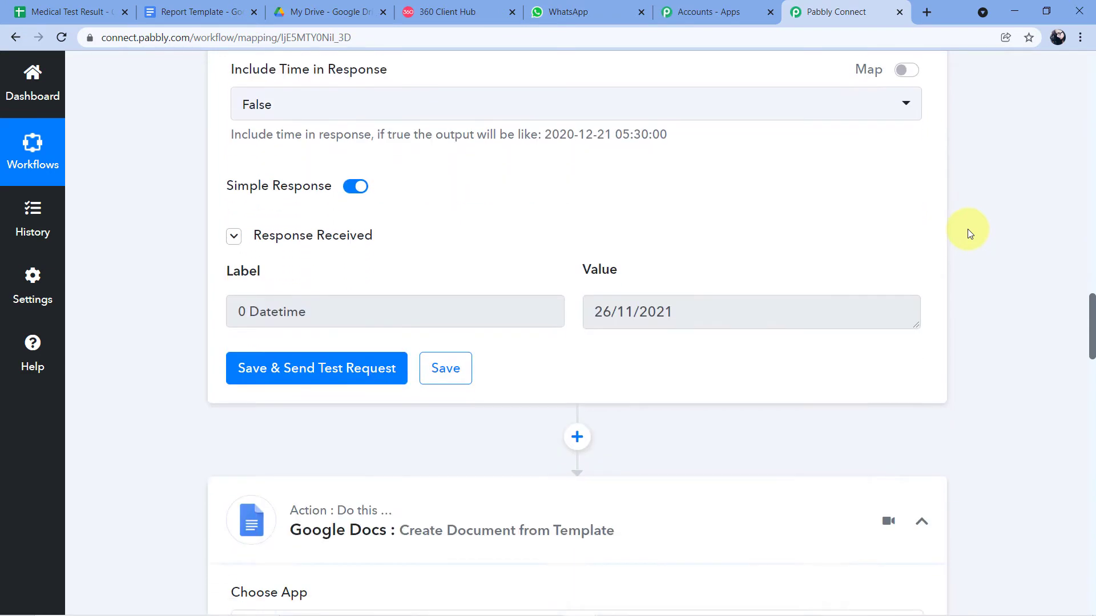
scroll(968, 232, down, 6)
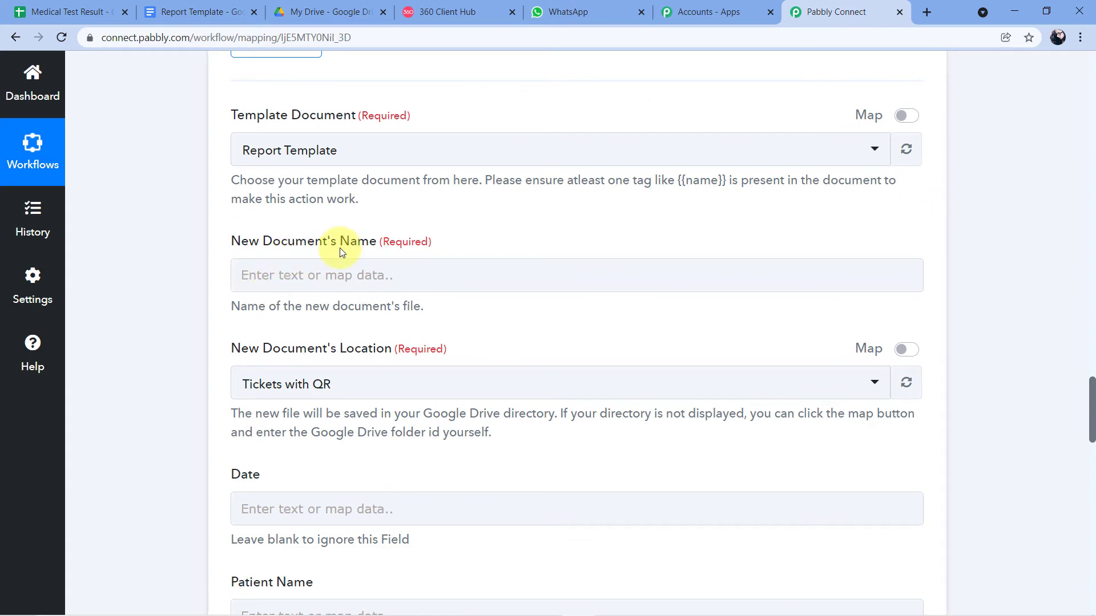
- Set the New Document's Name to the mapped Patient Name and Sample Collection Date from Google Sheets, separated by a hyphen
click(245, 275)
scroll(272, 274, down, 1)
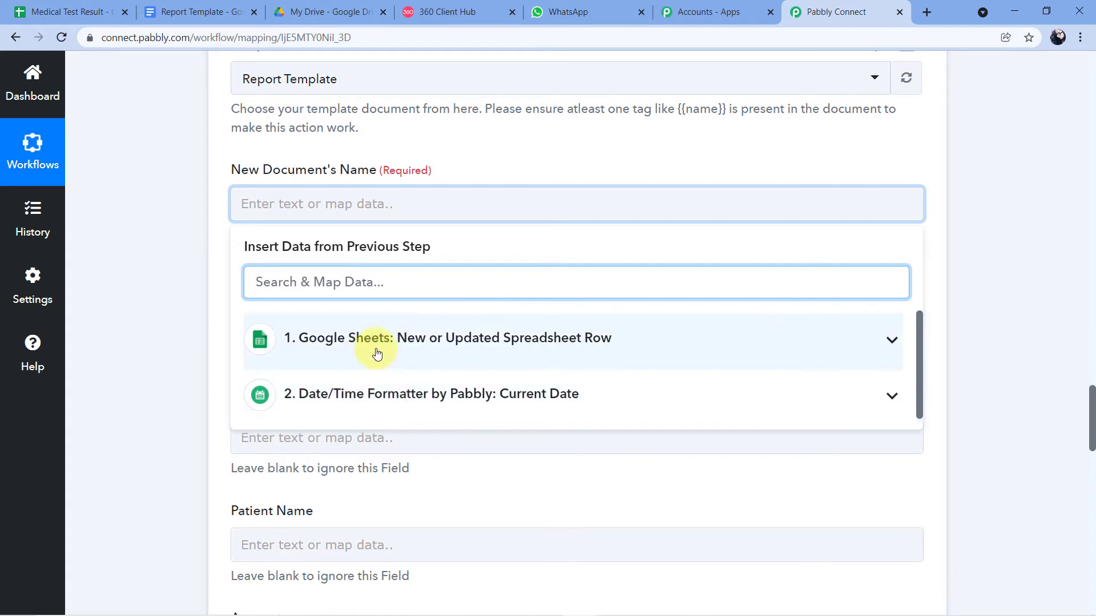
click(415, 339)
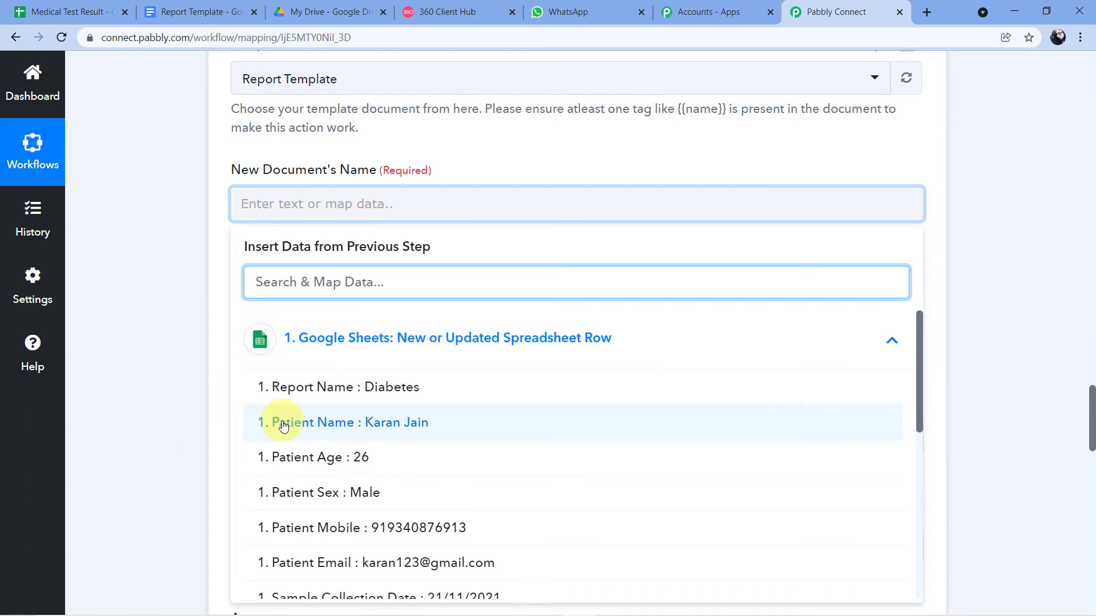
click(340, 423)
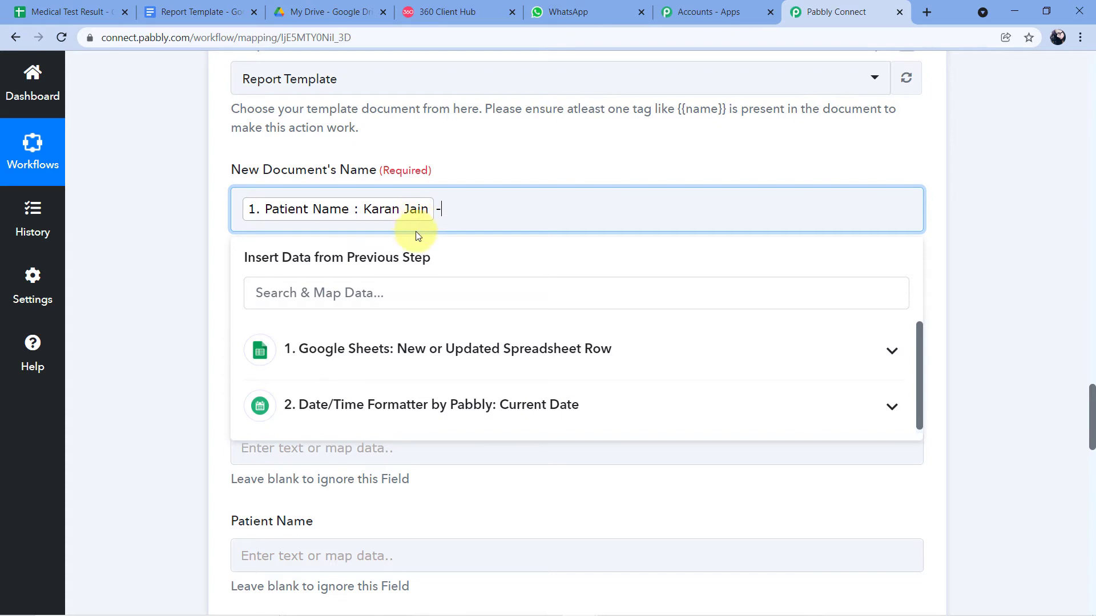
click(365, 354)
scroll(343, 410, down, 4)
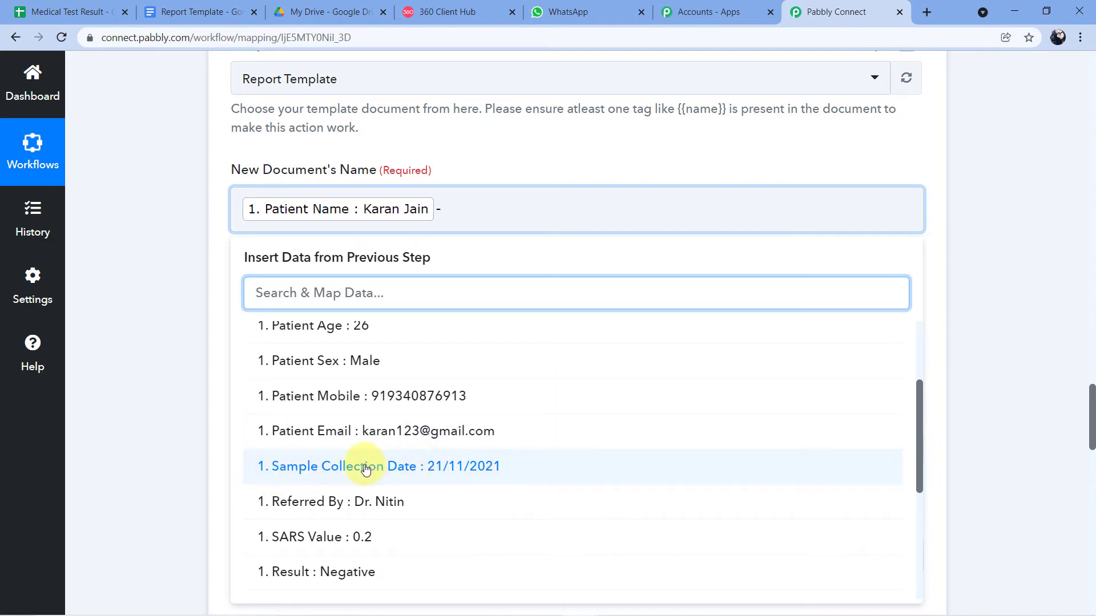
click(365, 468)
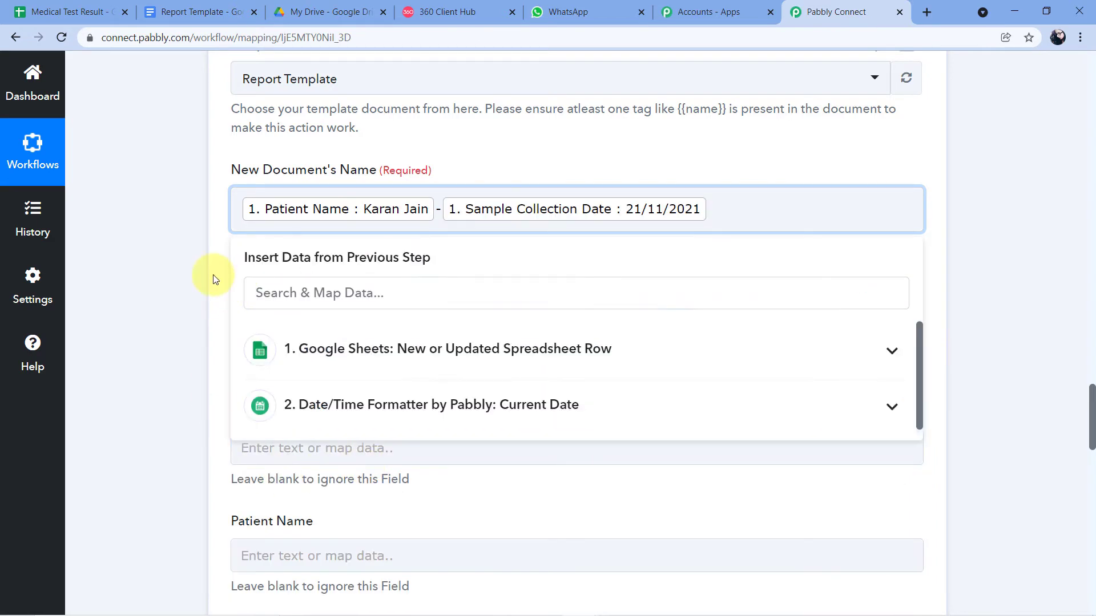
click(214, 278)
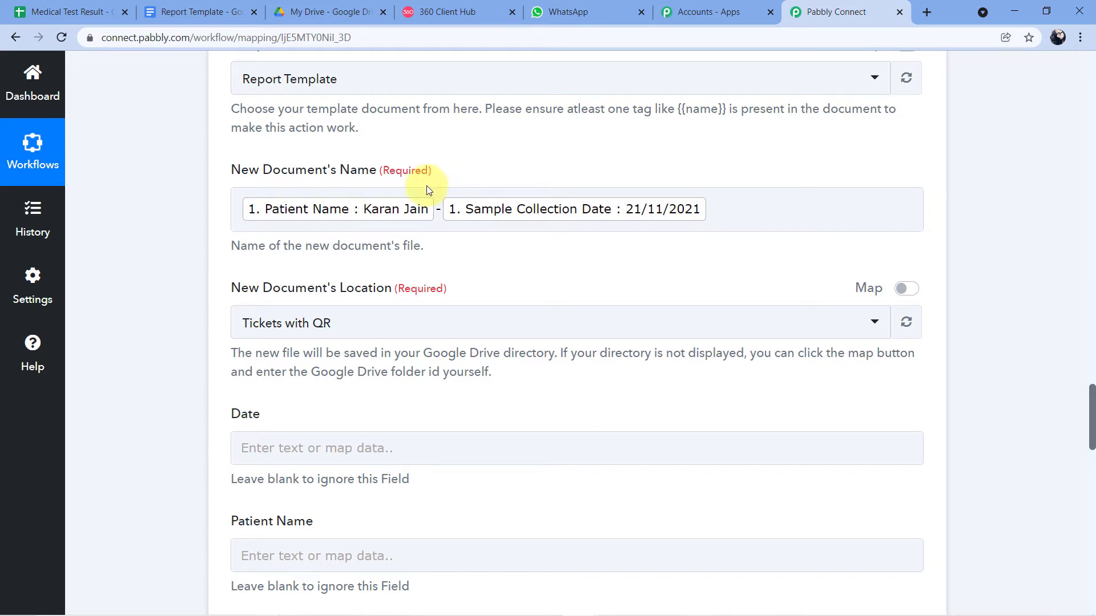
click(382, 228)
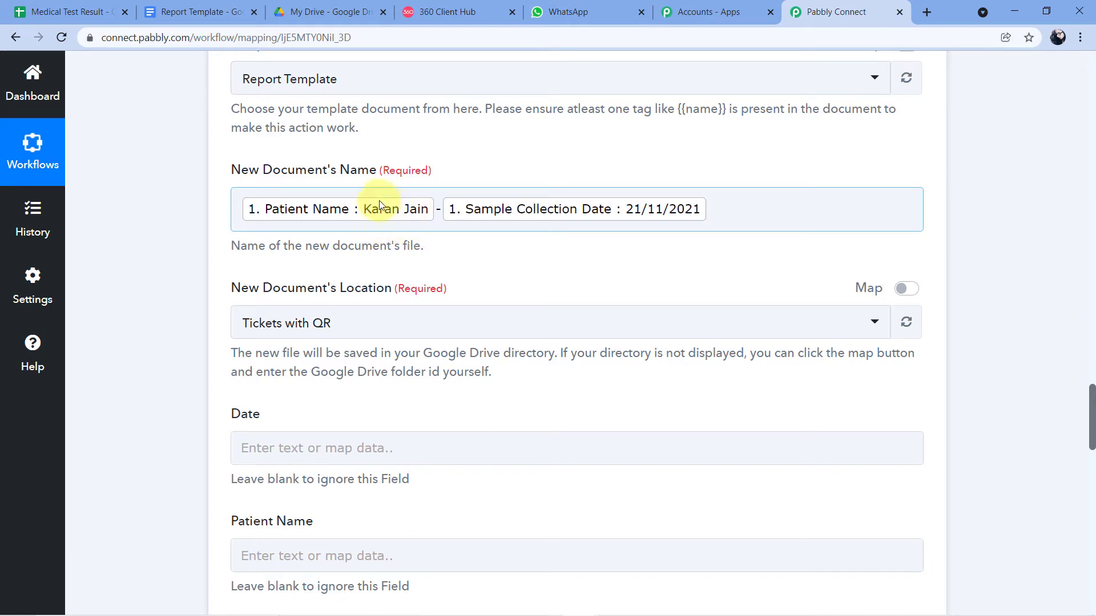
click(632, 185)
click(637, 221)
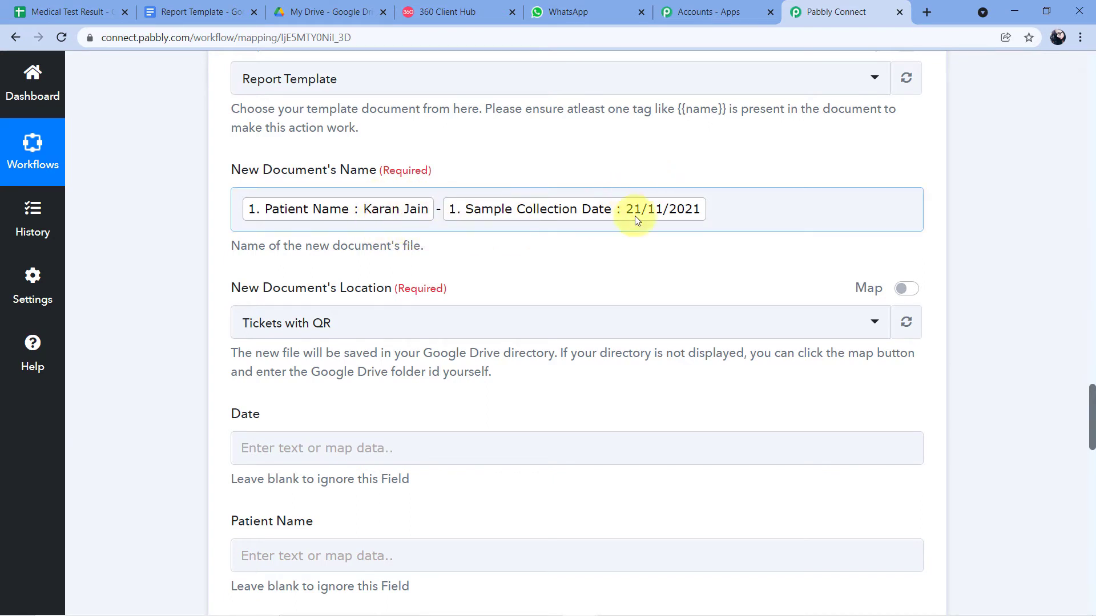
click(614, 143)
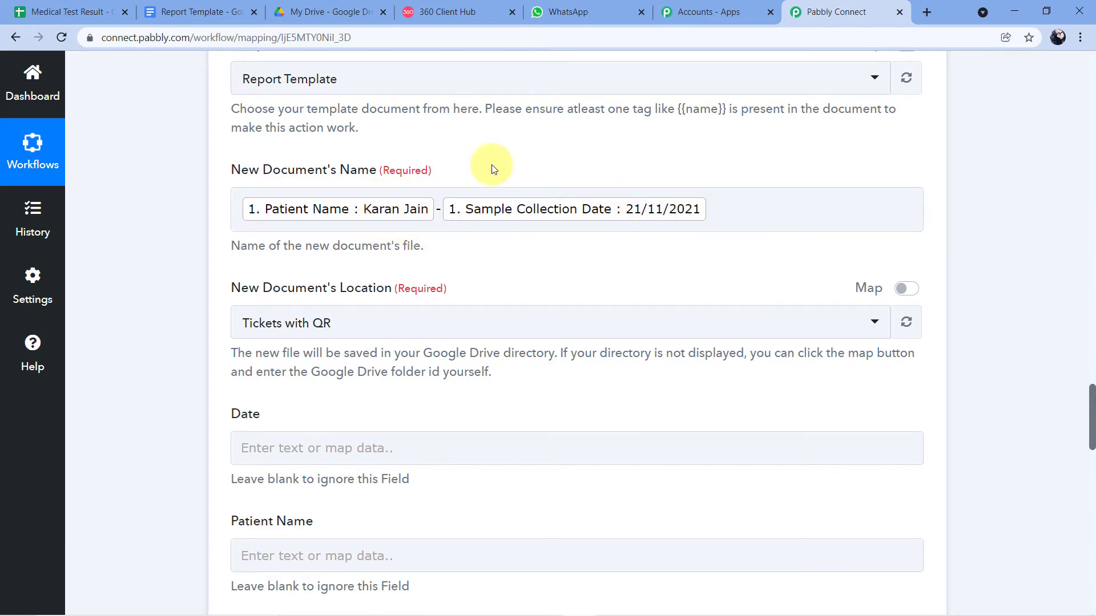
- Switch to Google Drive, create a folder named Medical Test Reports in My Drive and open it
scroll(189, 207, down, 3)
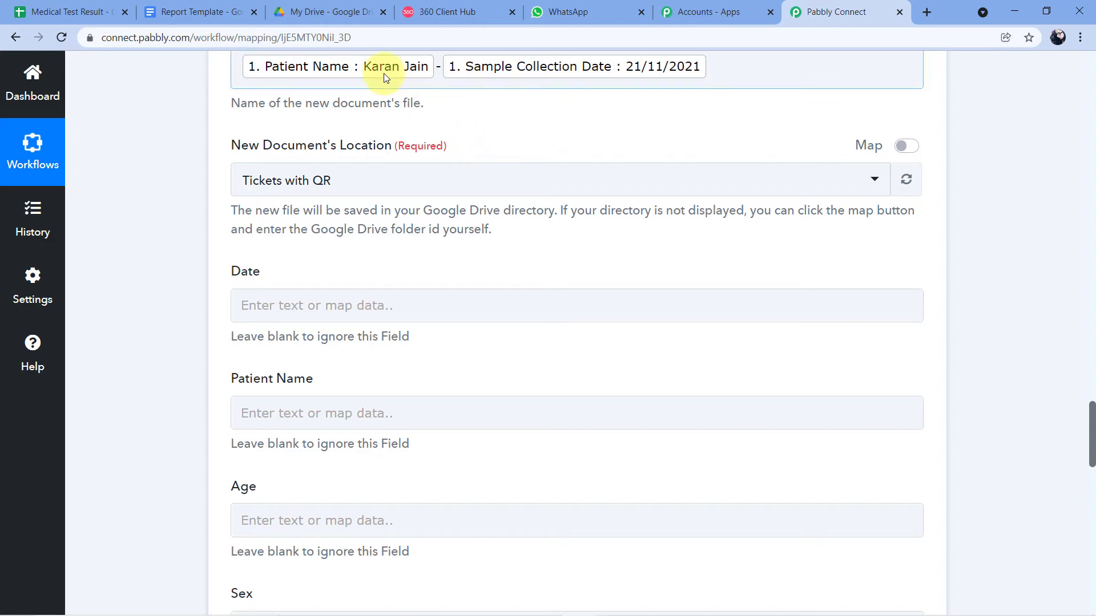
click(309, 11)
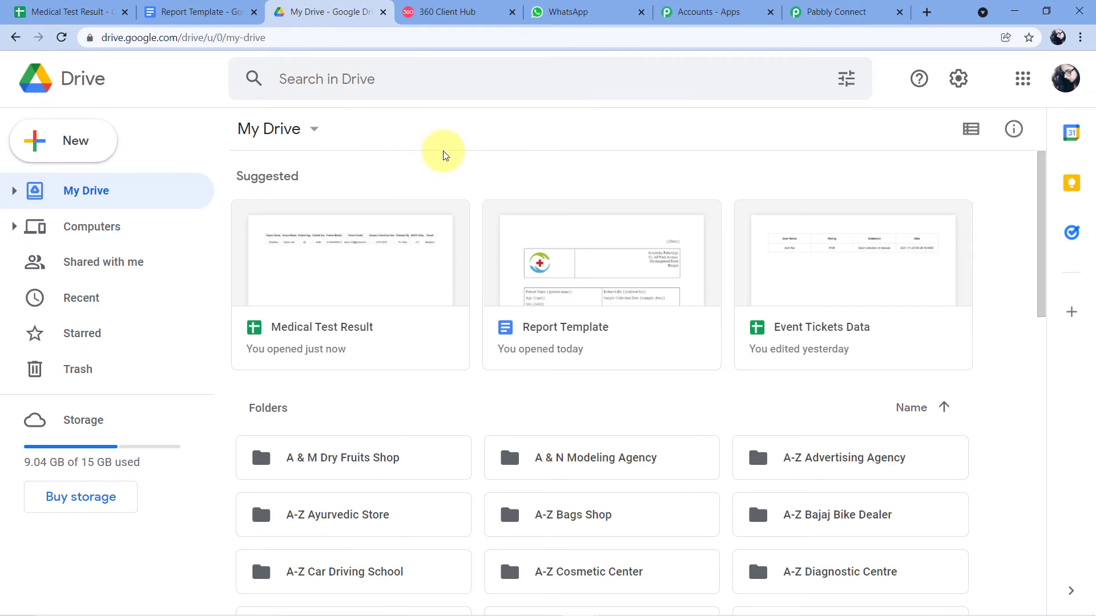
scroll(448, 152, down, 1)
scroll(461, 212, down, 1)
scroll(472, 200, down, 6)
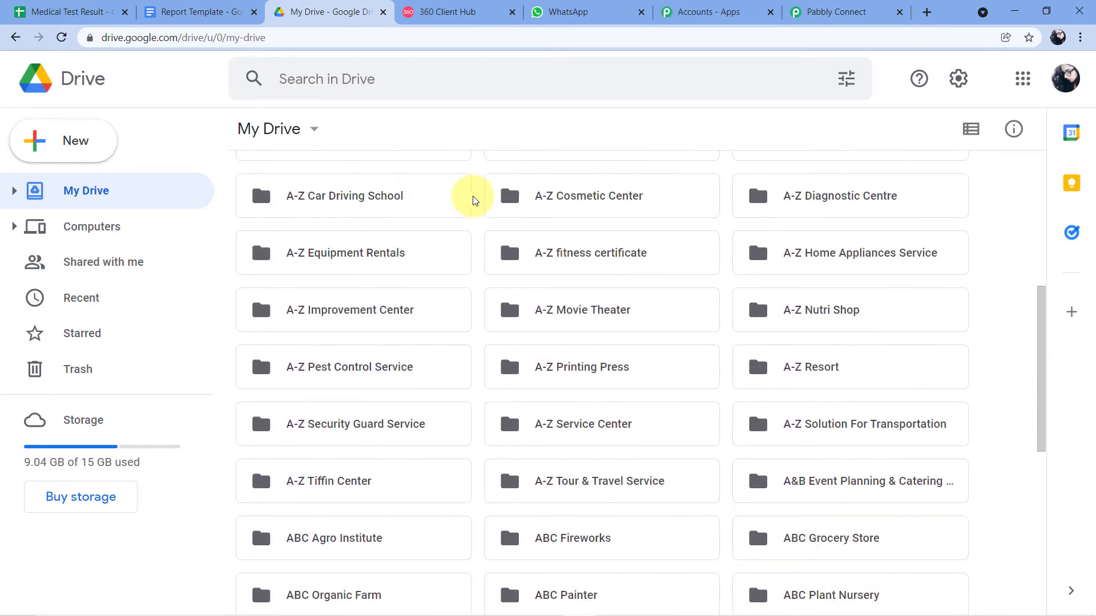
scroll(472, 201, up, 6)
scroll(472, 200, up, 2)
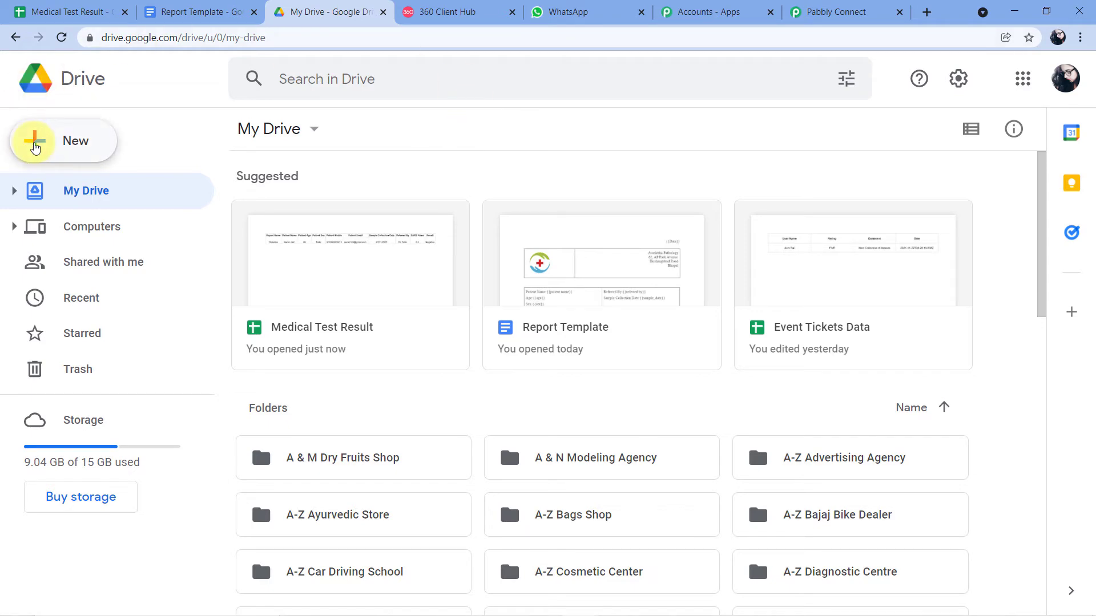
click(34, 147)
click(93, 152)
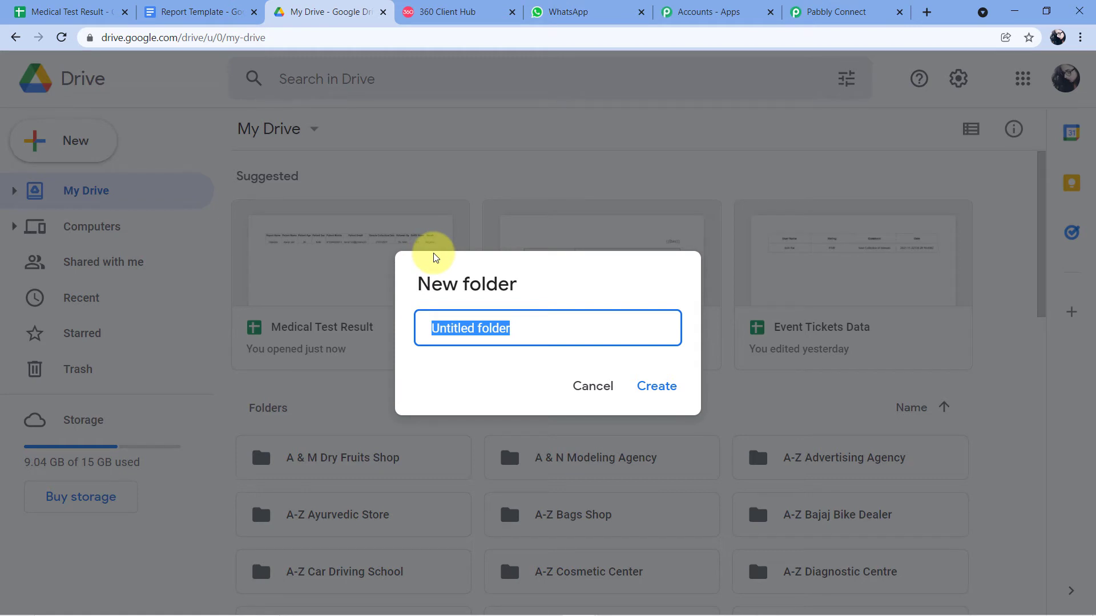
text(Medical Test Reports)
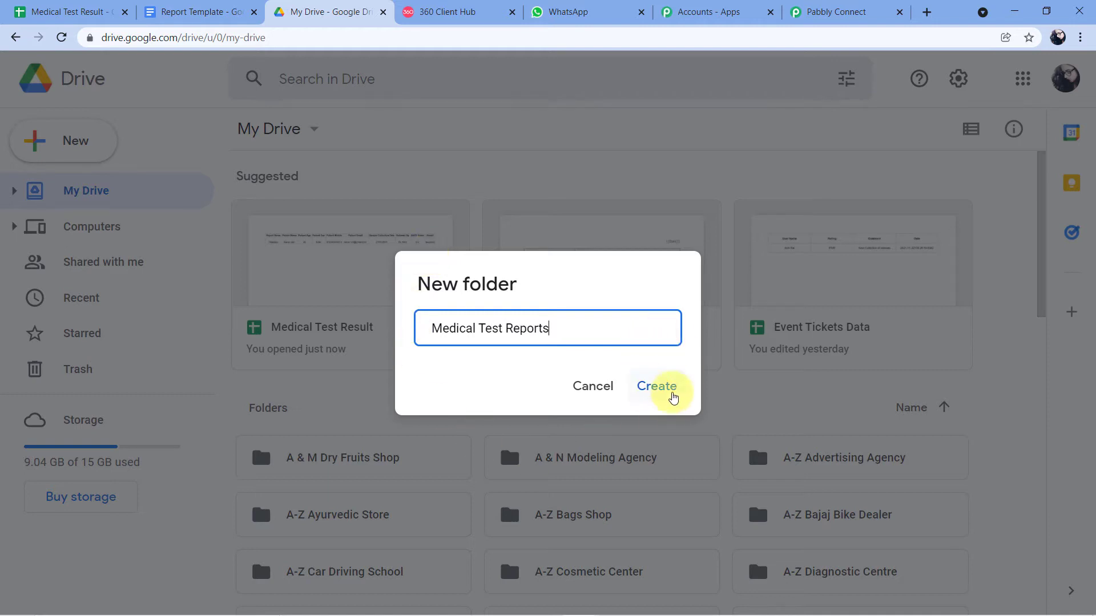
click(655, 394)
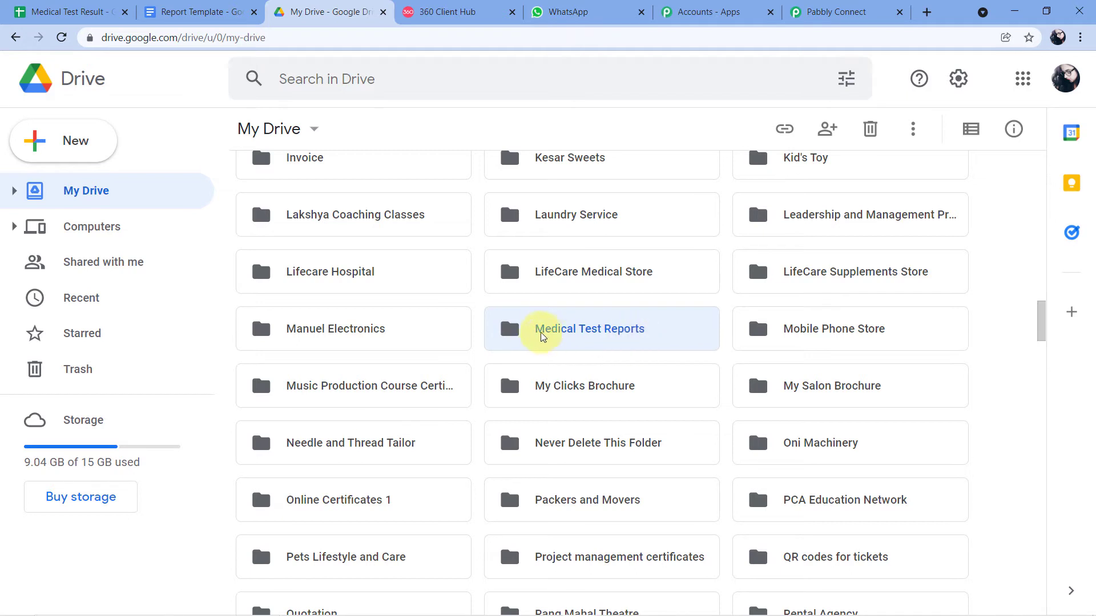
double_click(536, 334)
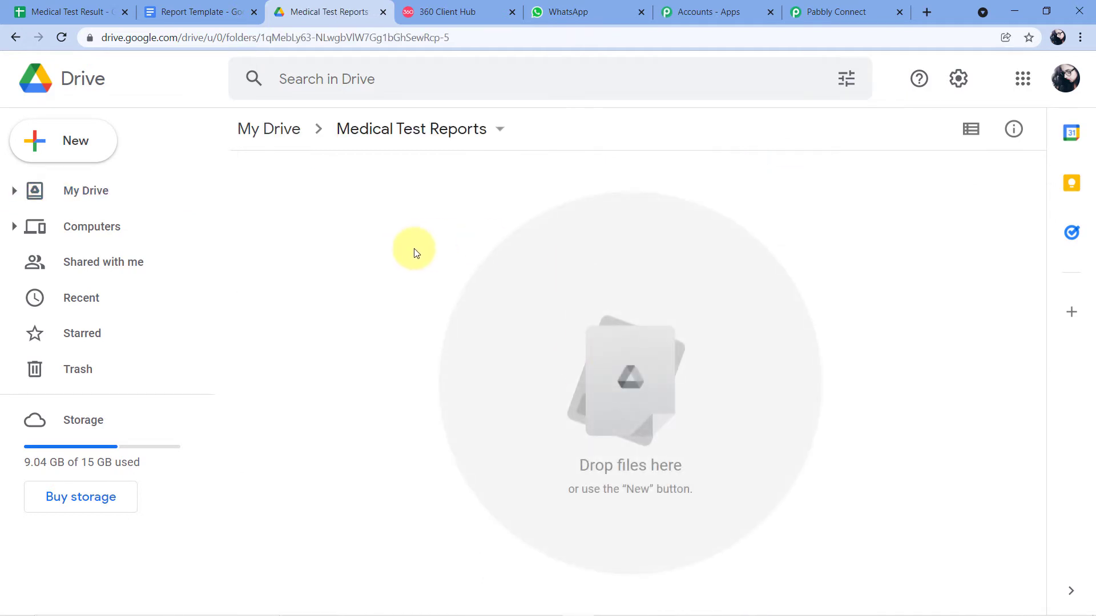
- Switch back to Pabbly Connect, refresh the available folders and set the New Document's Location to Medical Test Reports
click(824, 12)
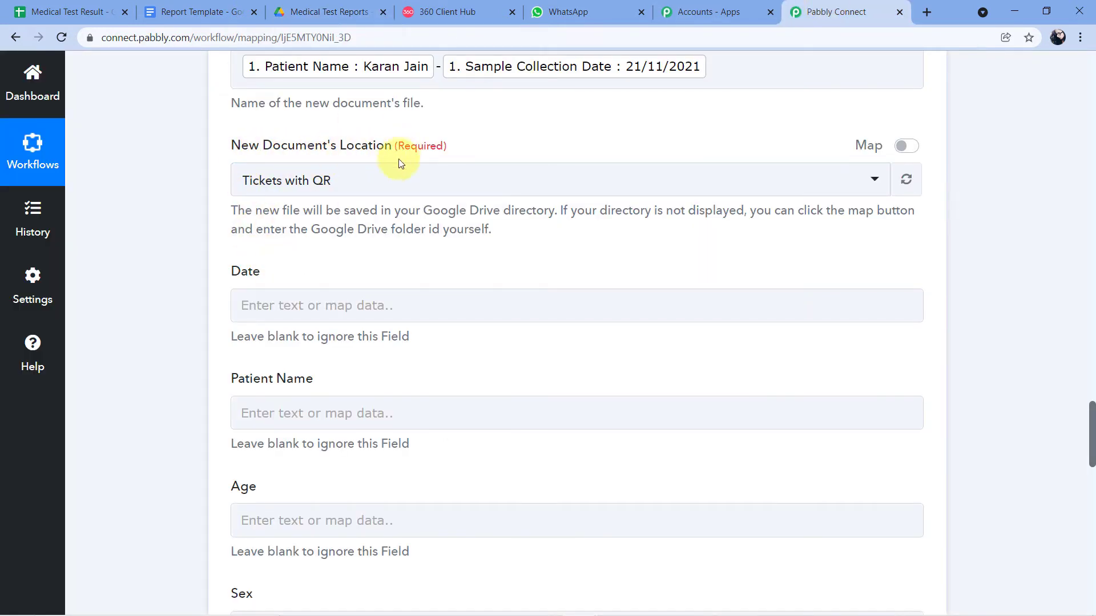
click(906, 180)
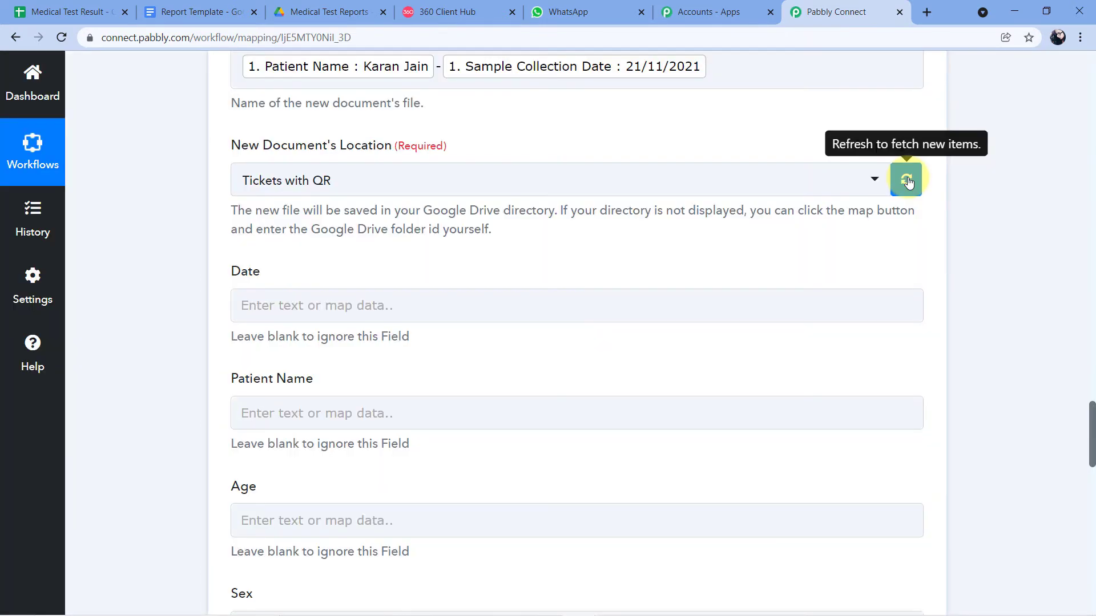
click(786, 183)
scroll(246, 256, down, 1)
scroll(211, 280, down, 2)
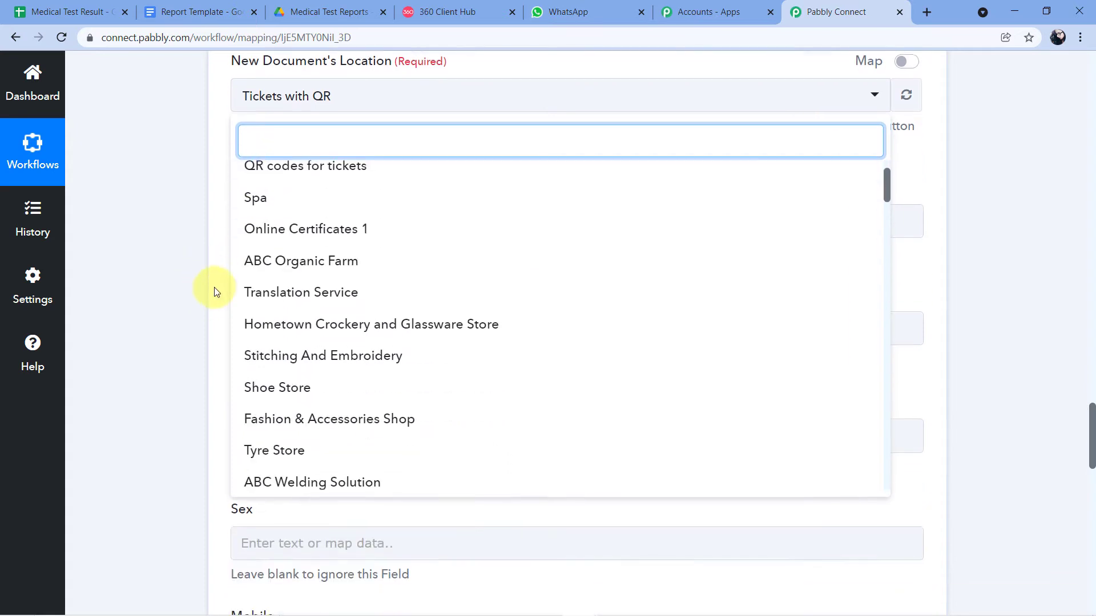
scroll(219, 268, down, 2)
scroll(214, 291, up, 1)
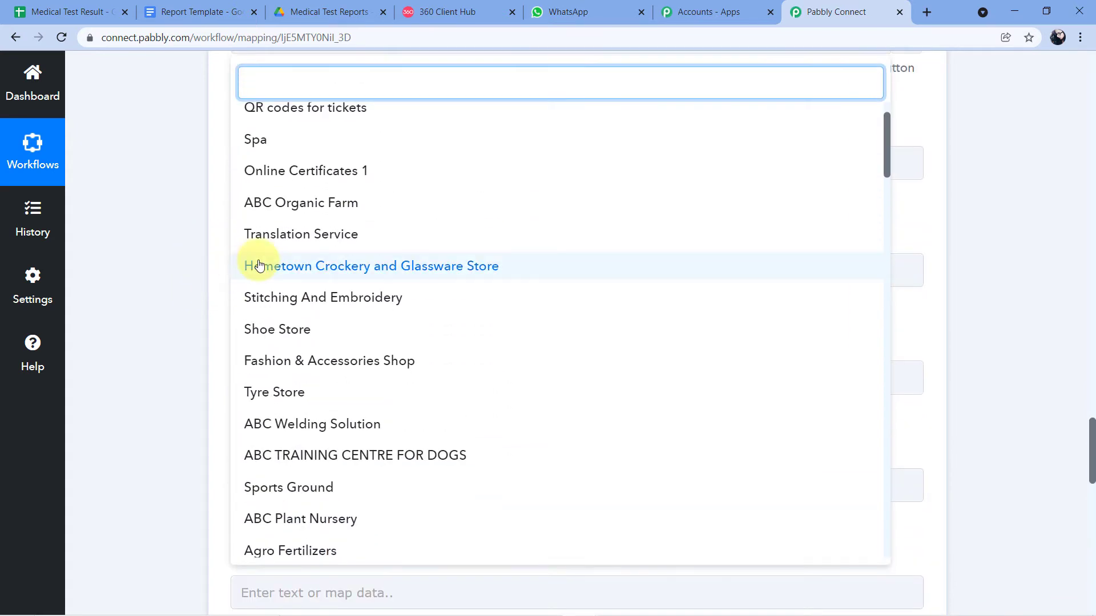
scroll(223, 291, up, 4)
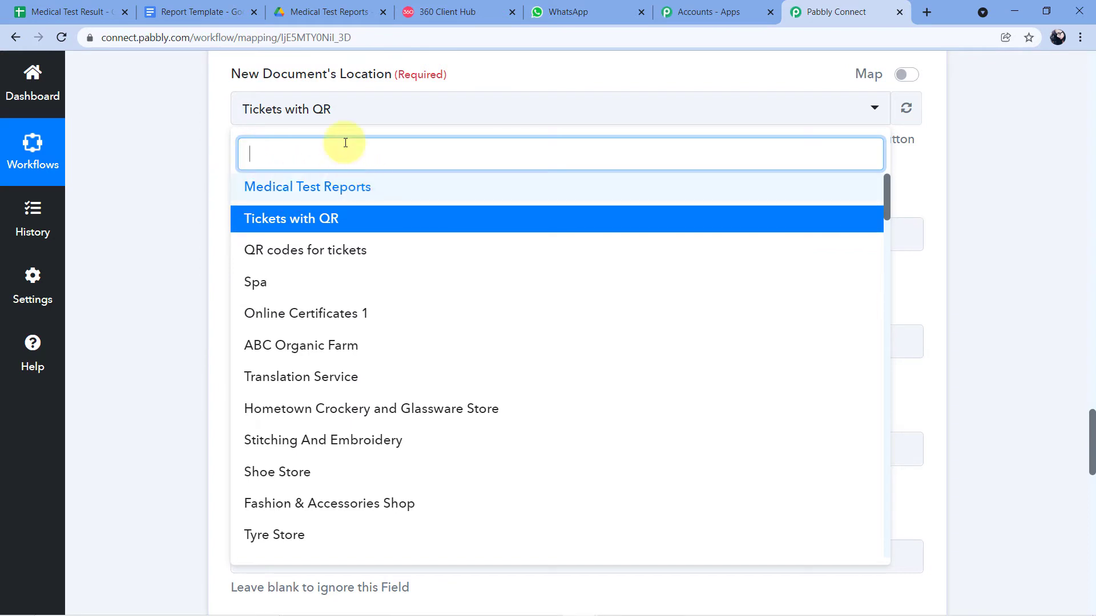
click(349, 11)
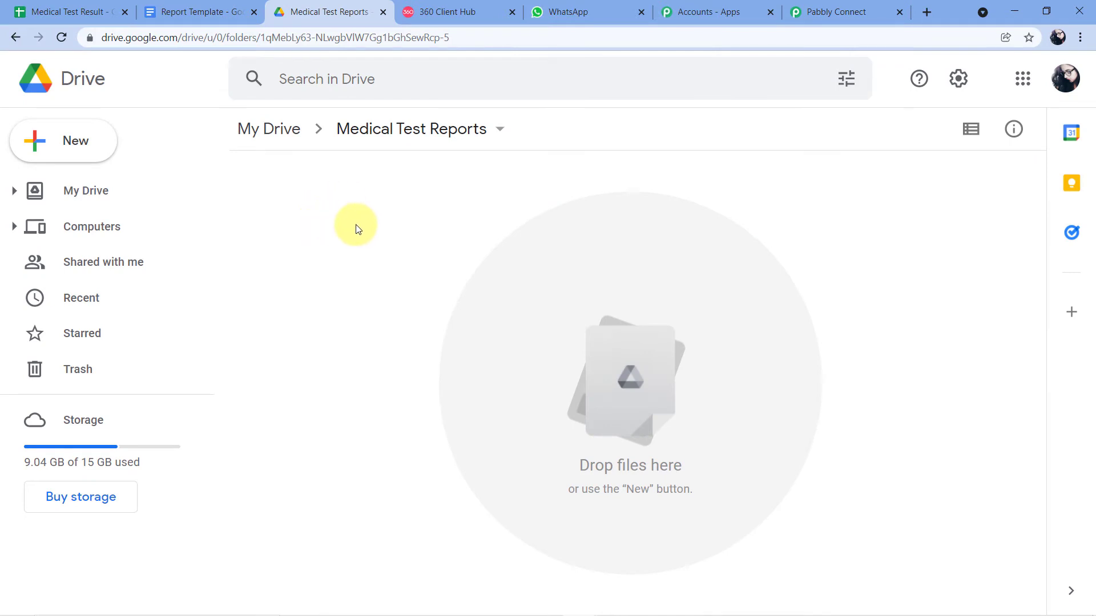
click(833, 12)
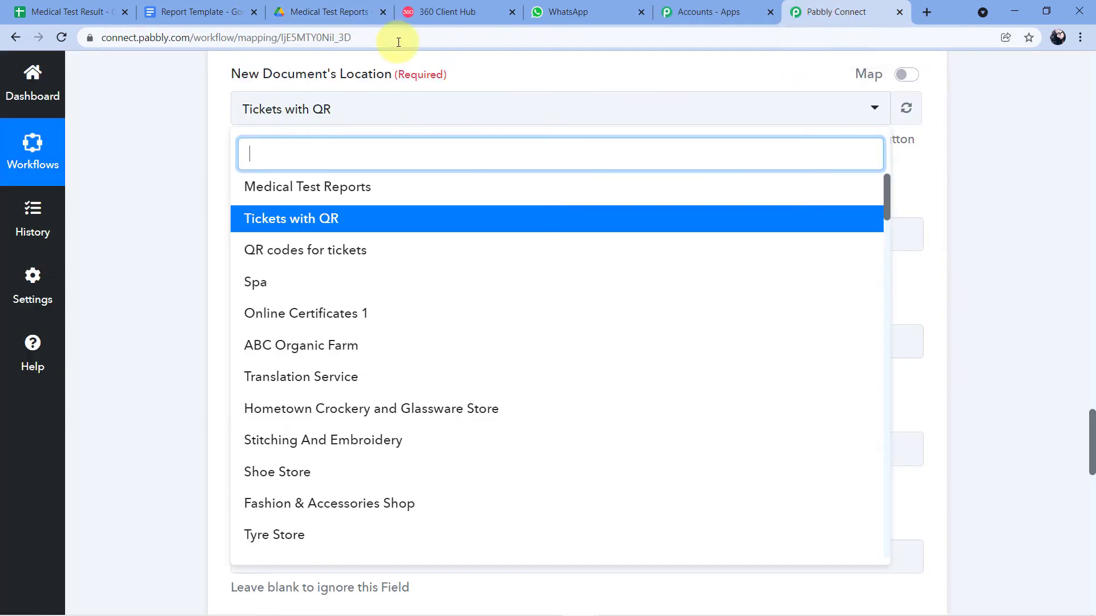
click(278, 188)
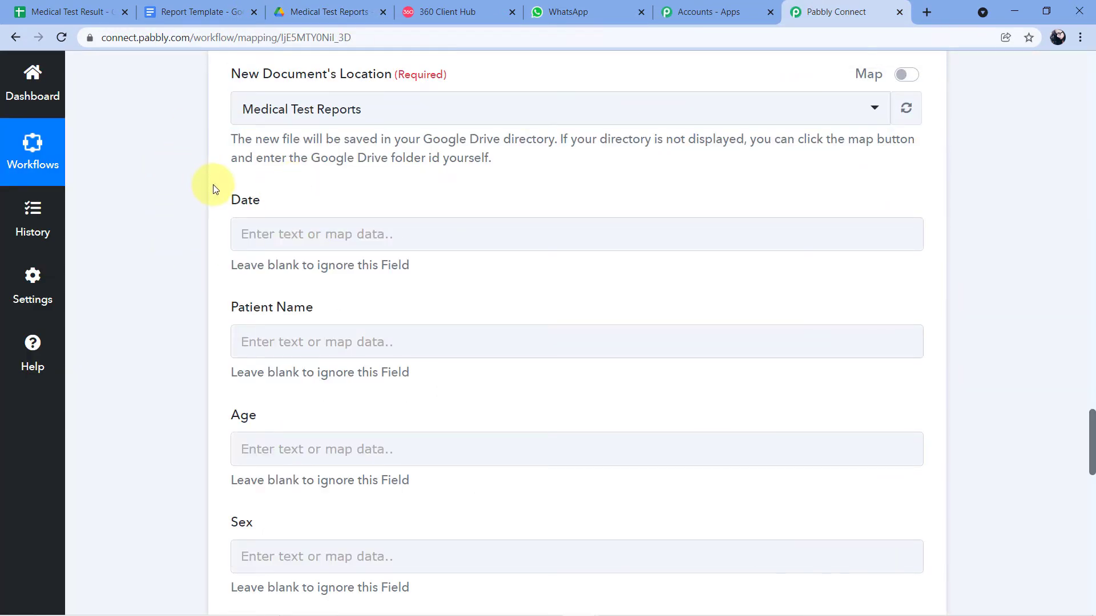
- Review the template fields awaiting mapping in the Google Docs action, from Date through Result
scroll(217, 180, down, 1)
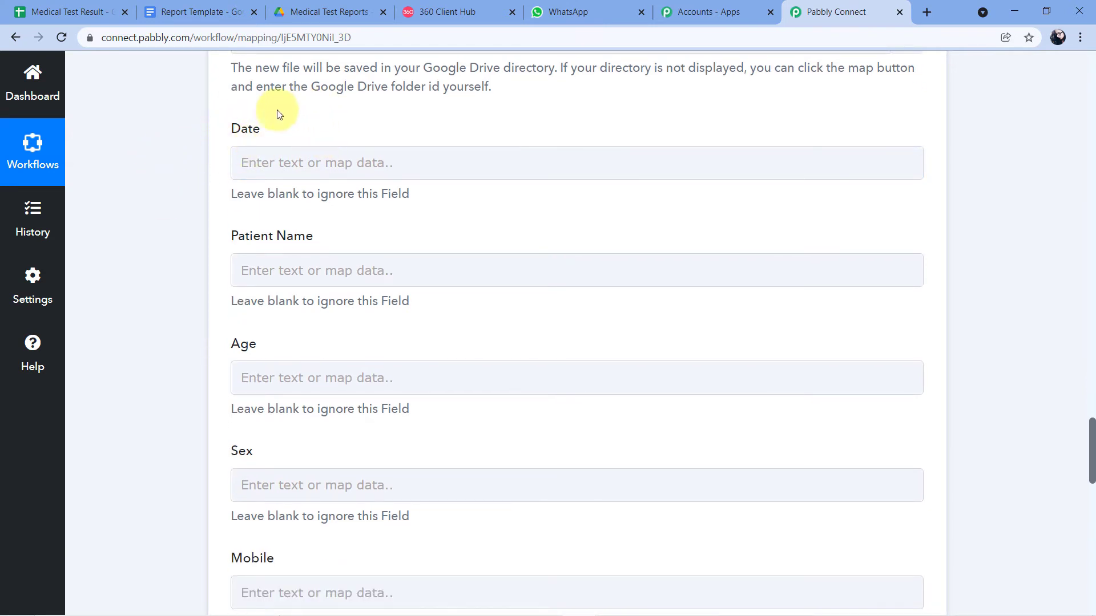
scroll(276, 114, down, 1)
click(278, 140)
scroll(280, 141, down, 4)
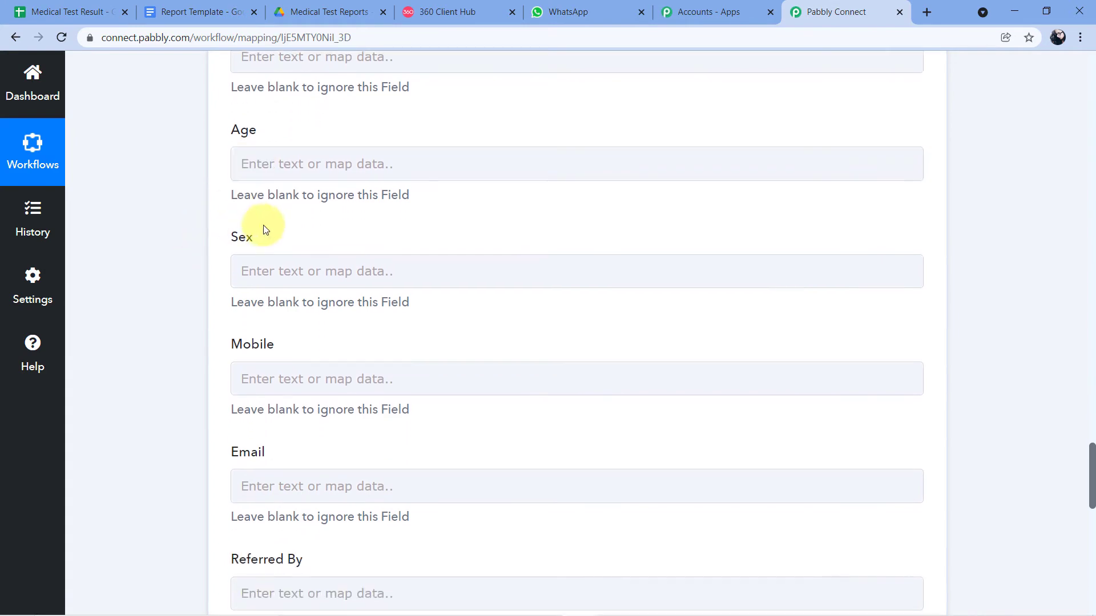
scroll(200, 259, down, 1)
scroll(302, 325, down, 1)
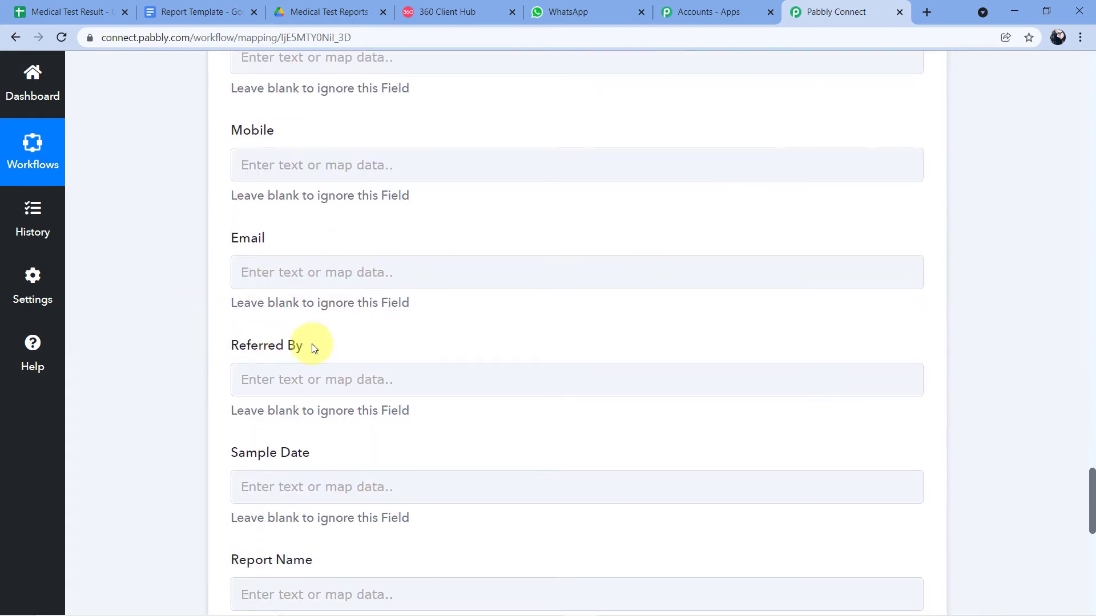
click(286, 245)
scroll(286, 246, down, 5)
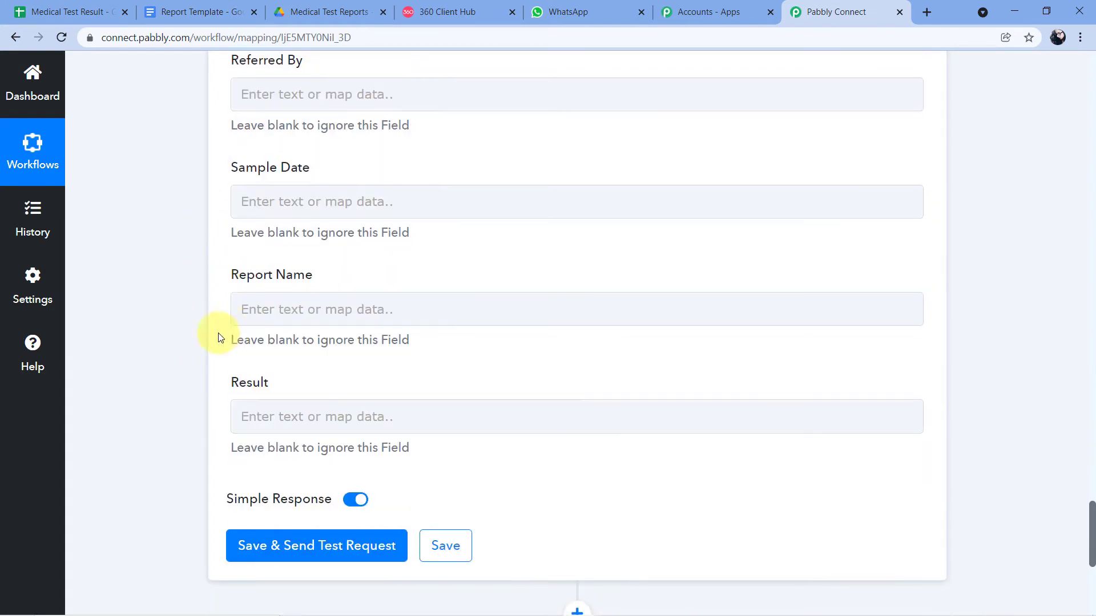
scroll(218, 300, up, 12)
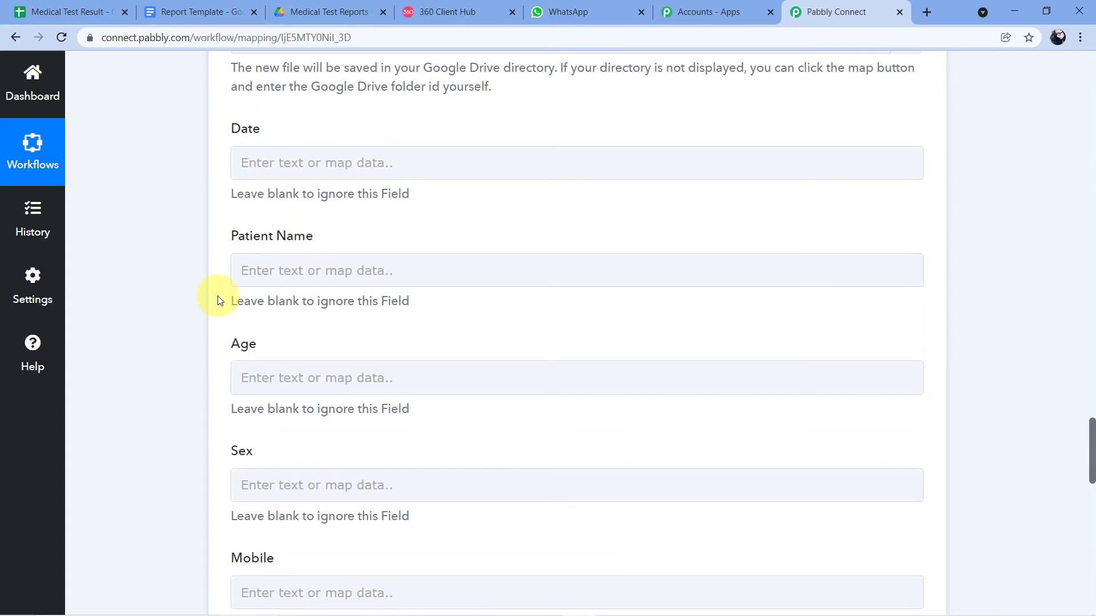
- Examine the {{Date}} placeholder in the Report Template document and compare it with the action's Date field
click(201, 11)
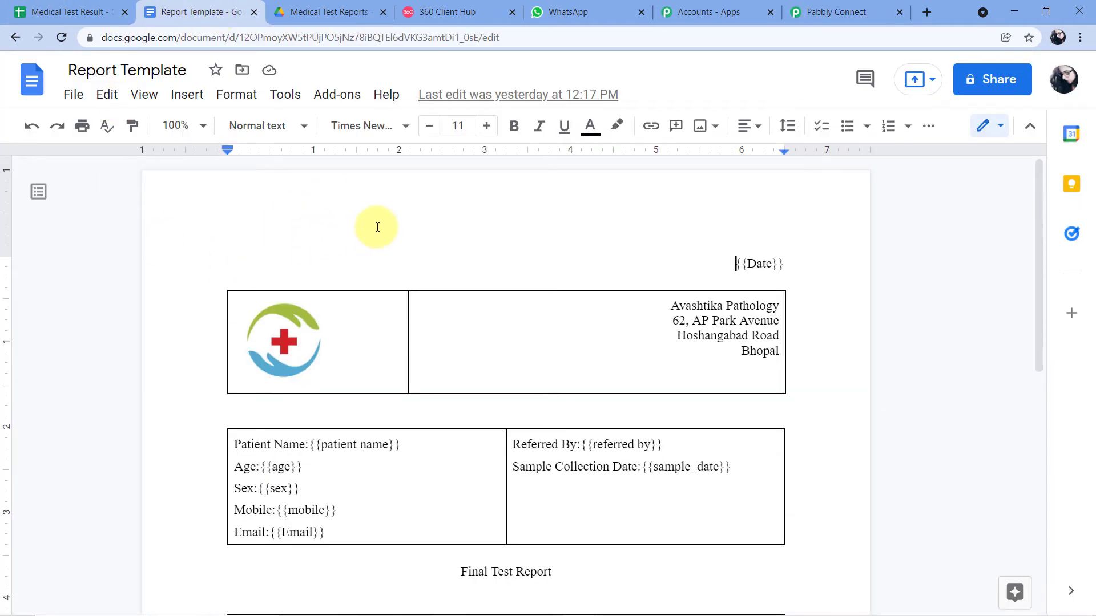
scroll(377, 227, down, 1)
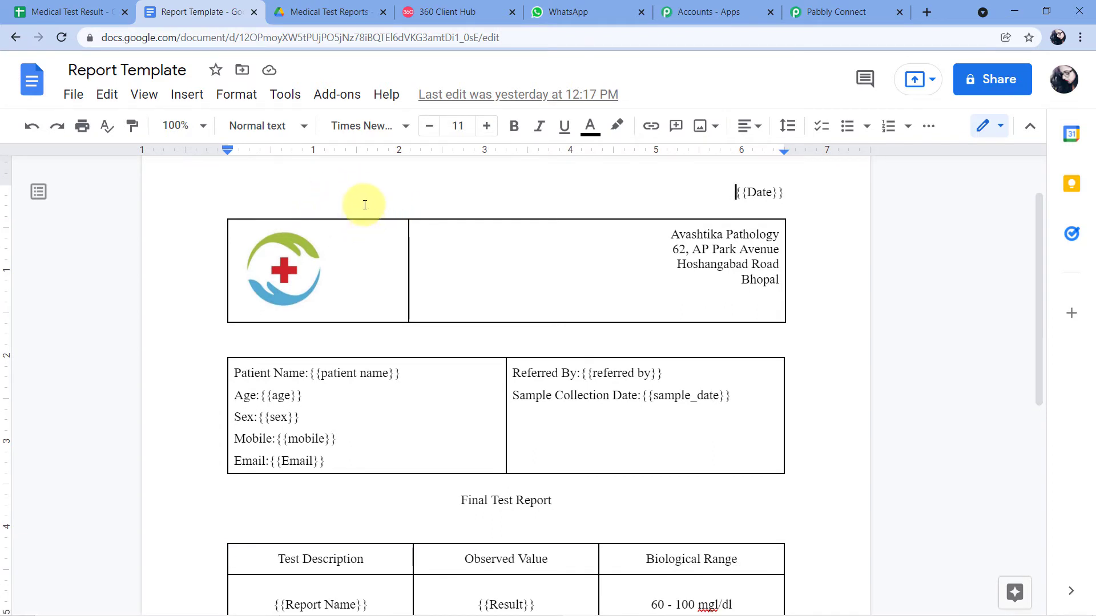
drag(735, 192, 786, 193)
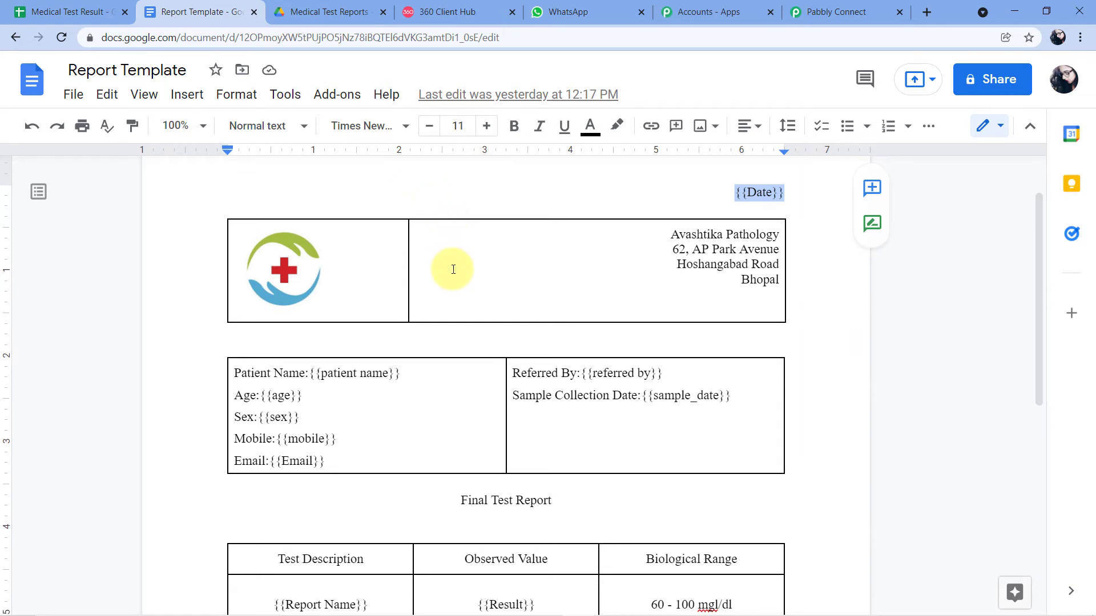
click(666, 197)
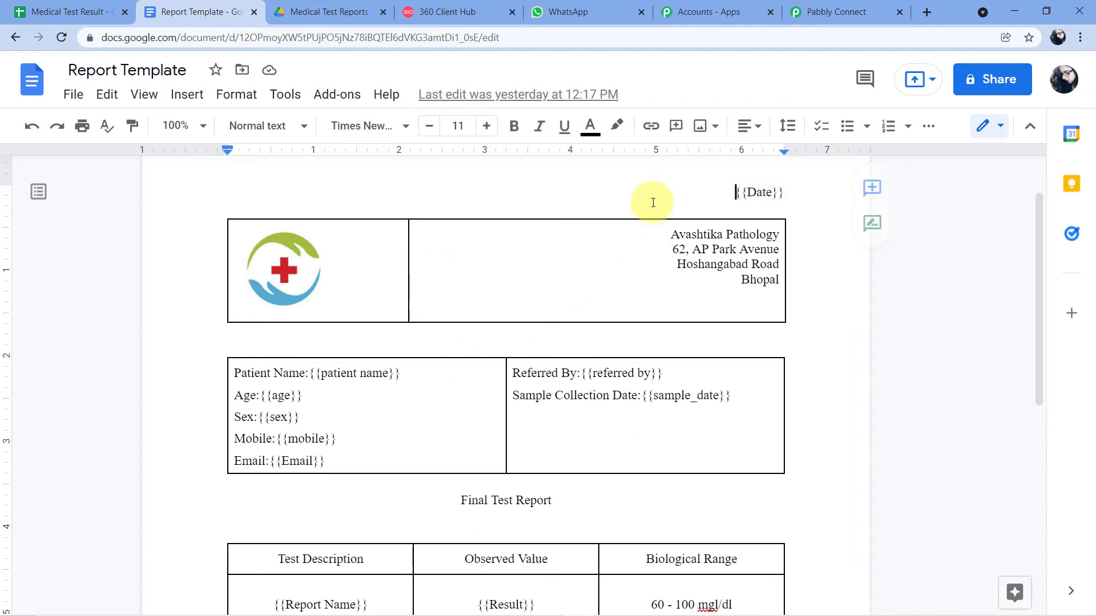
click(869, 5)
scroll(273, 172, up, 1)
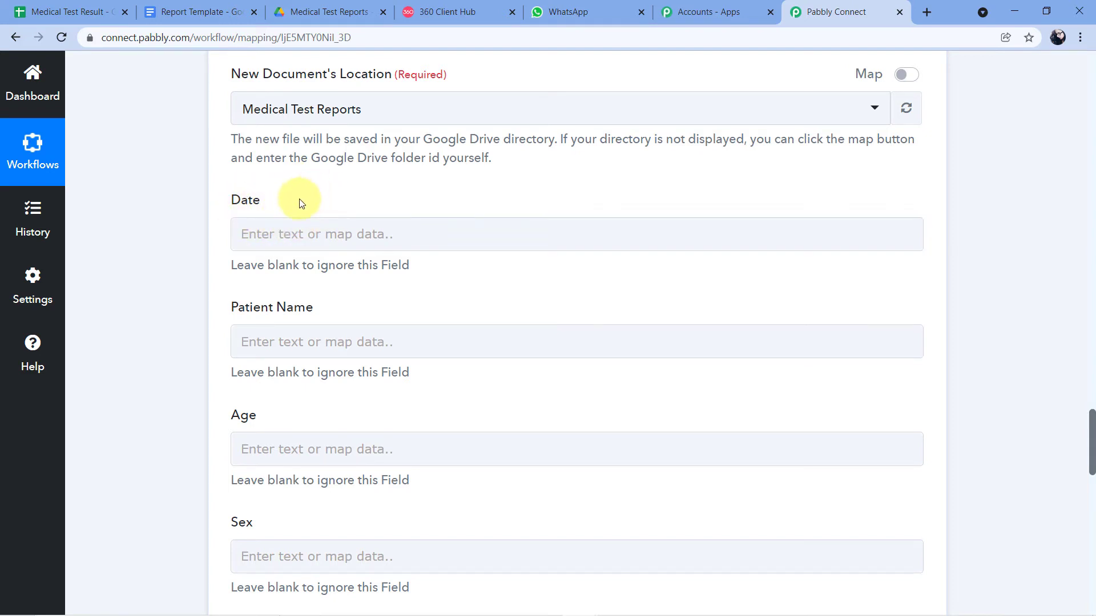
click(176, 13)
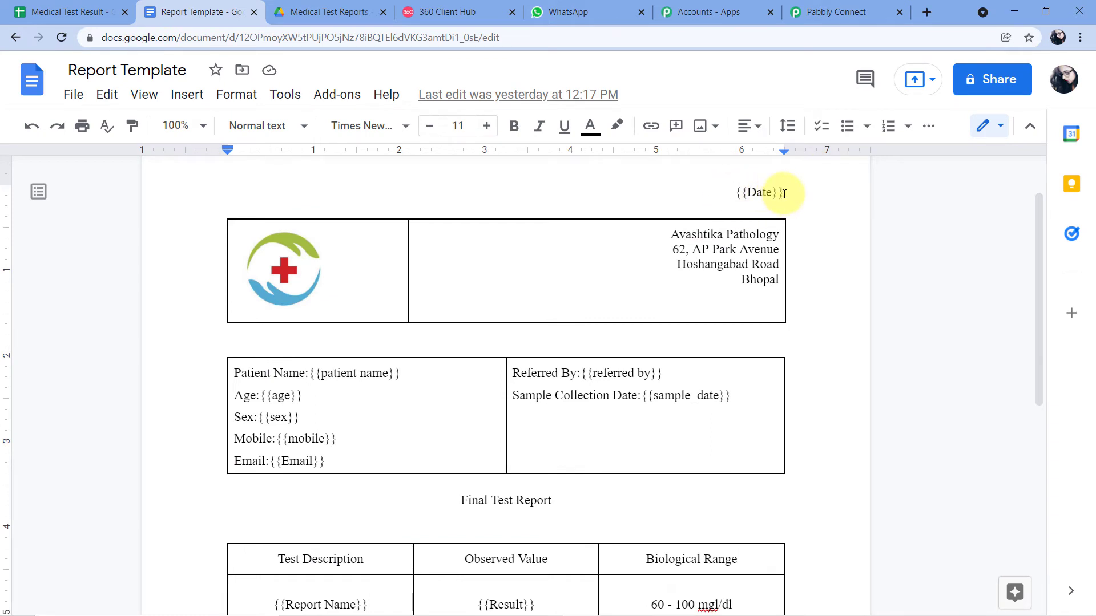
click(822, 9)
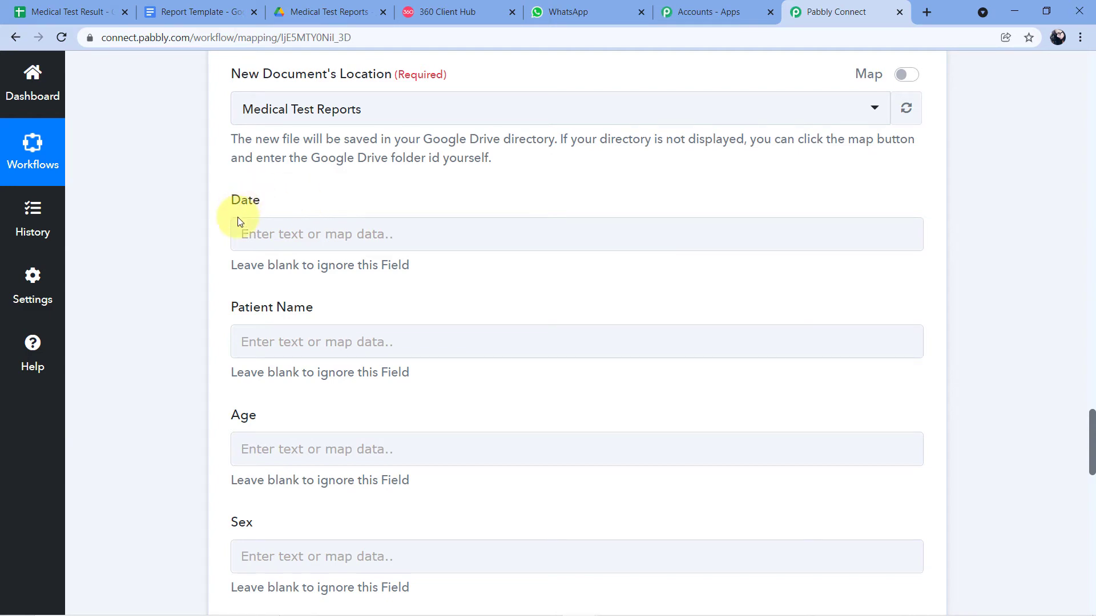
- Map the Date field to the Datetime value from the Date/Time Formatter step, checking it against the template's date placeholder
scroll(428, 244, up, 15)
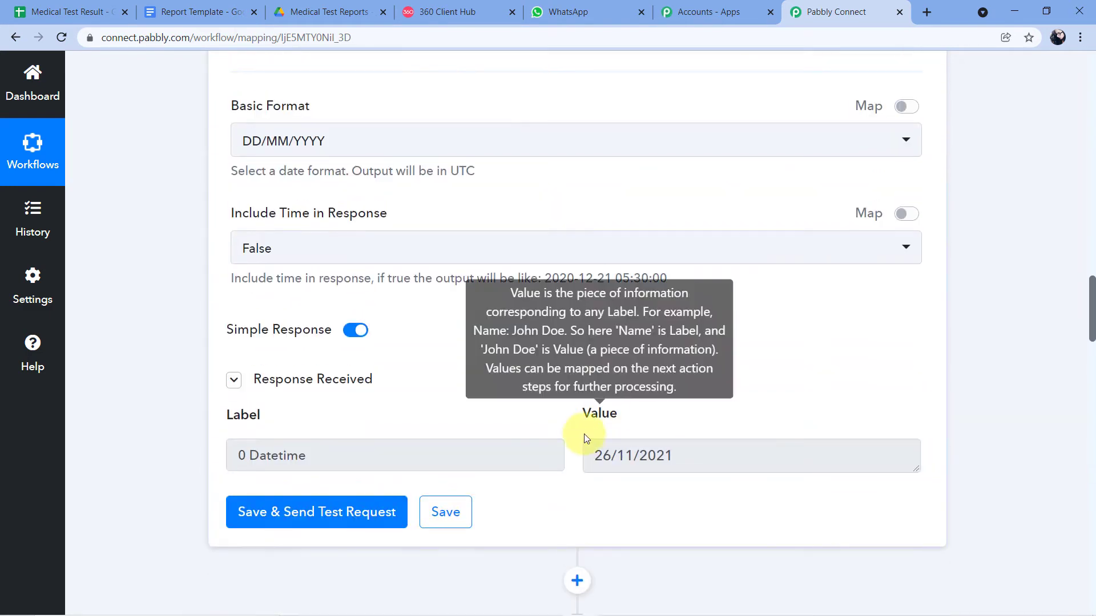
scroll(565, 416, down, 15)
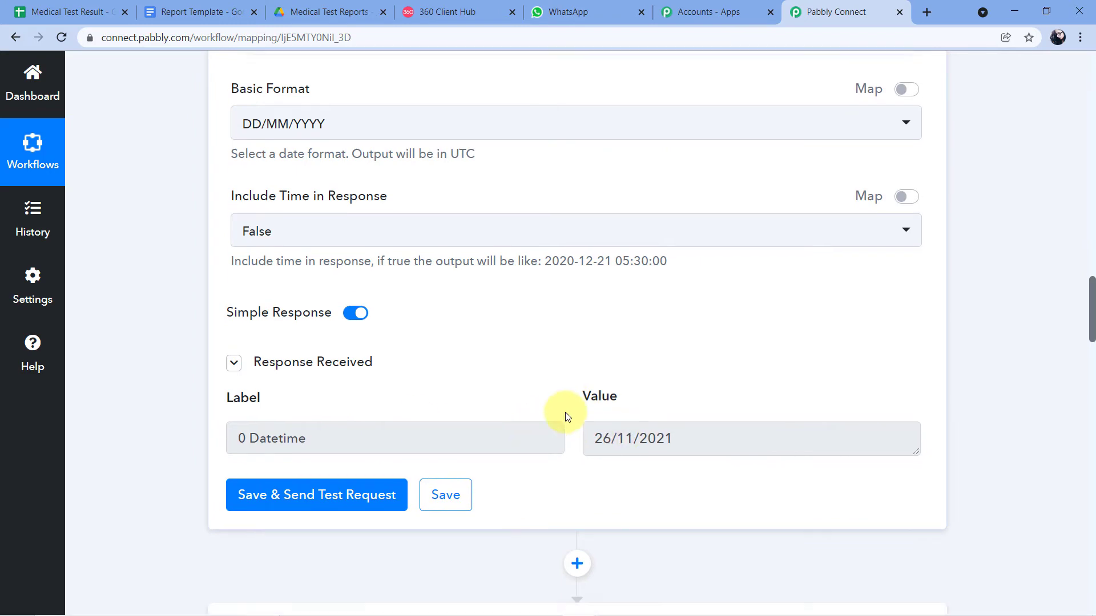
scroll(566, 383, down, 2)
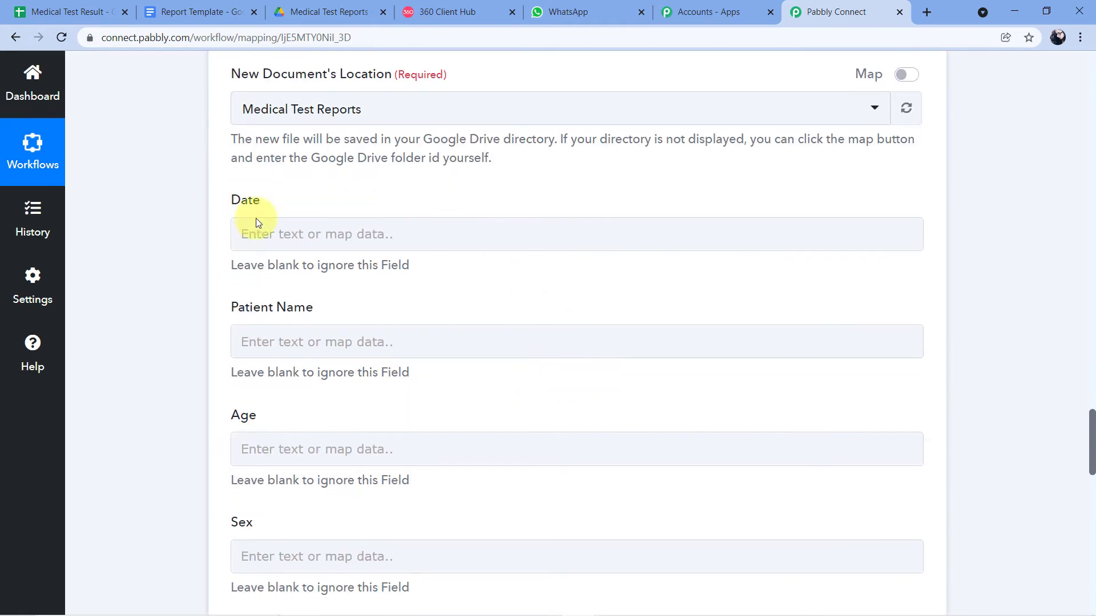
click(266, 238)
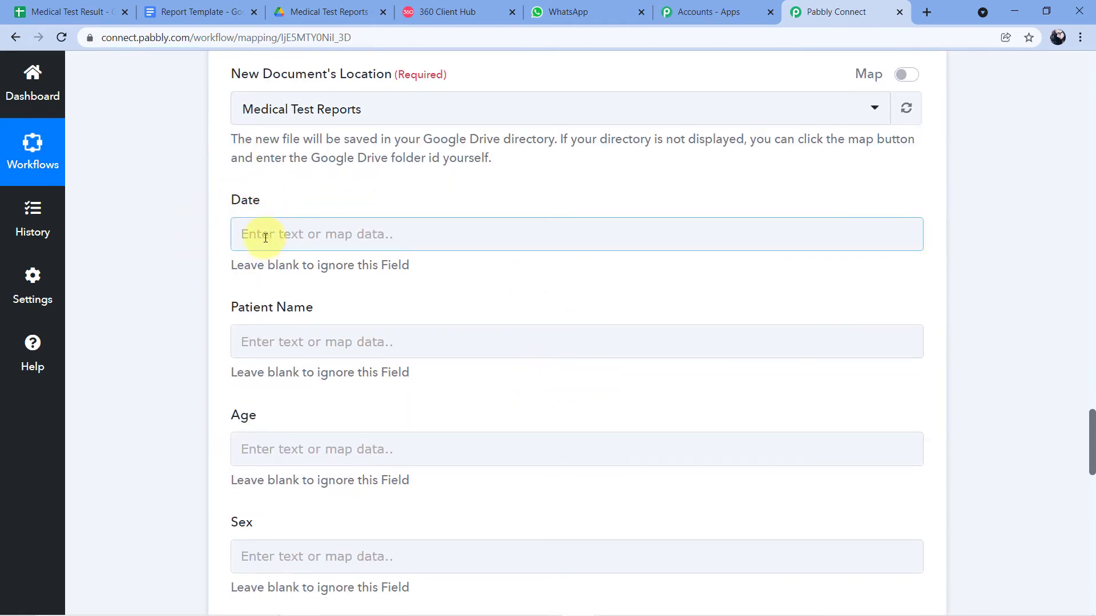
scroll(214, 224, down, 2)
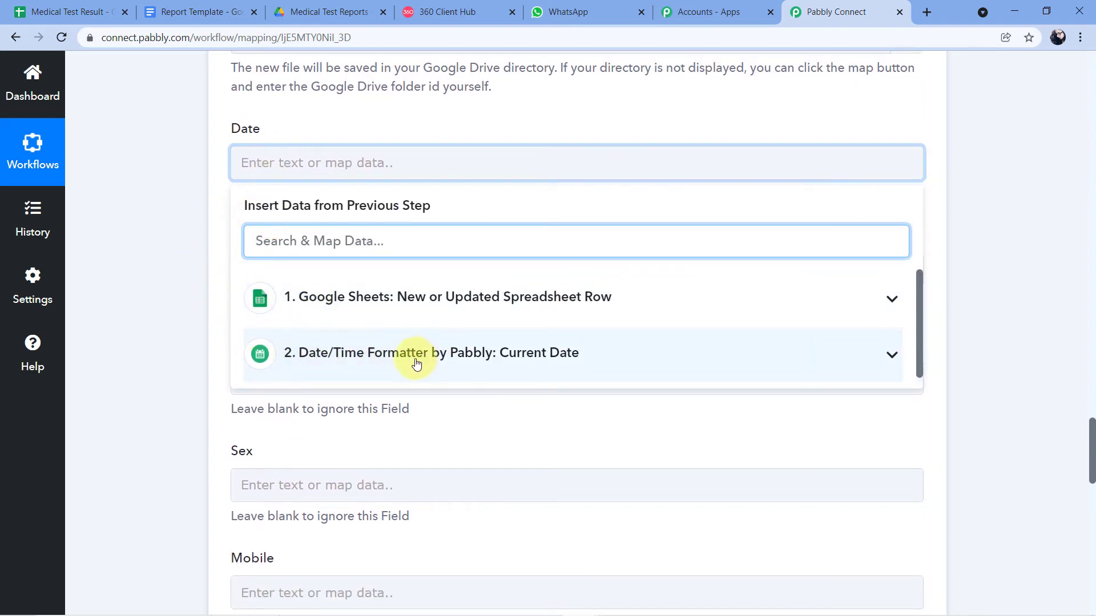
click(482, 360)
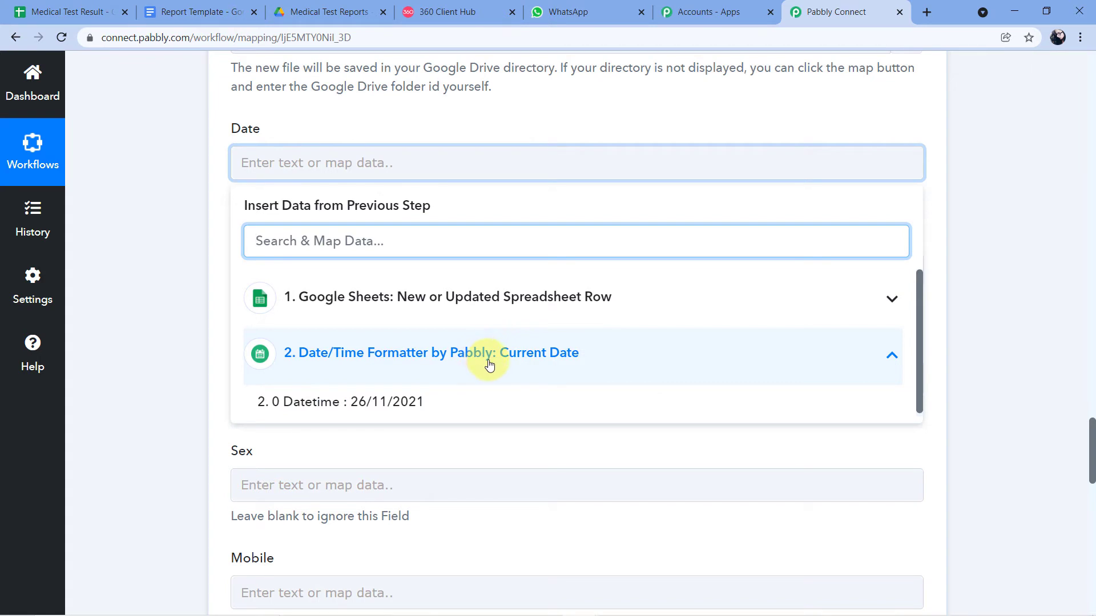
click(350, 405)
click(183, 206)
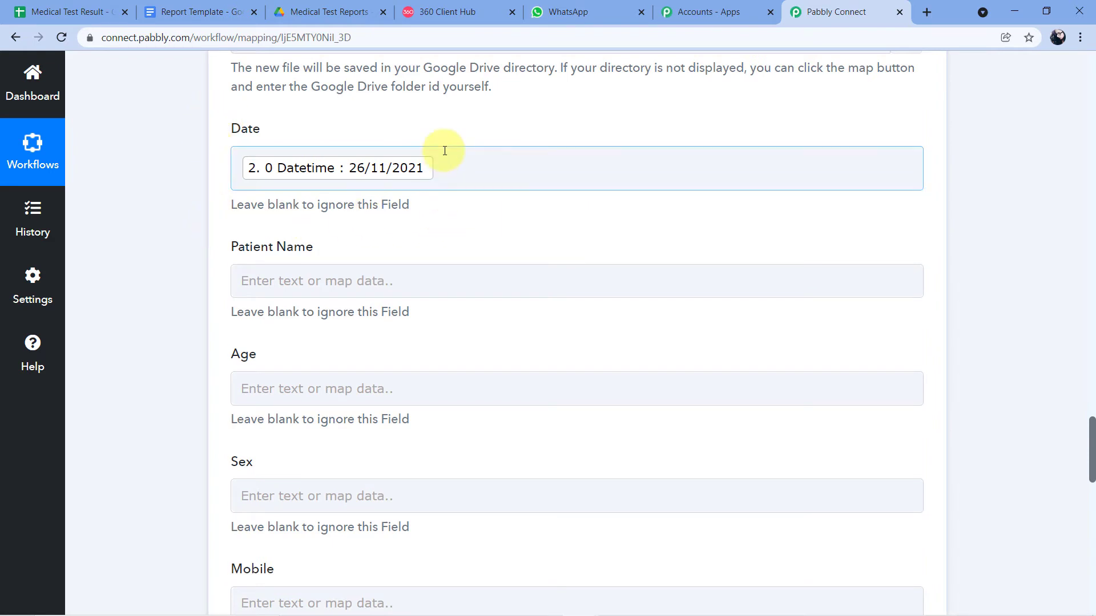
click(183, 11)
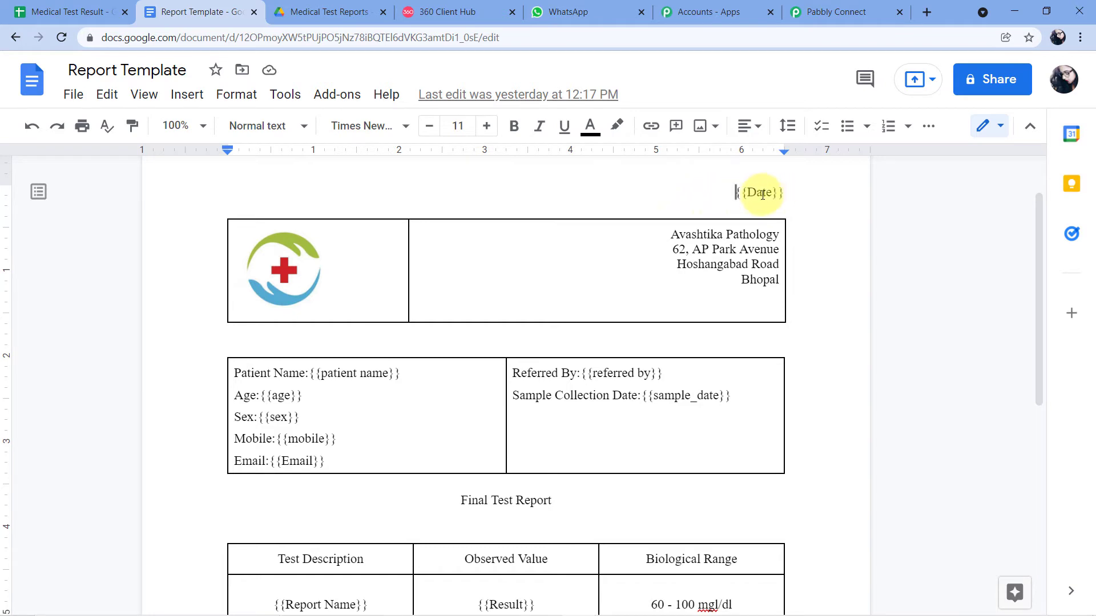
click(805, 12)
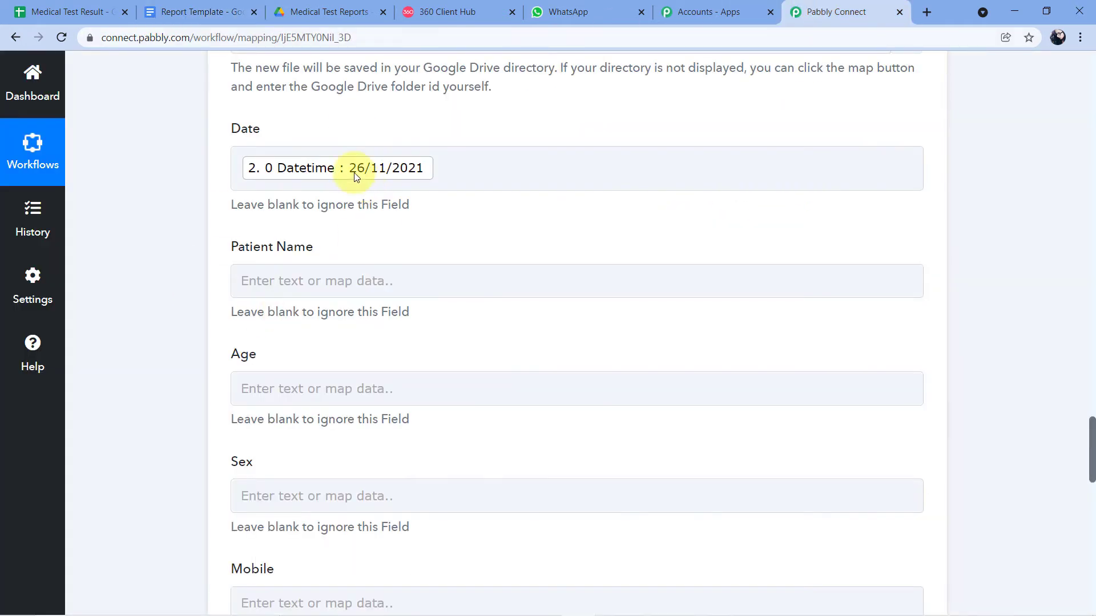
- Compare the Patient Name value in the captured Google Sheets response with the patient's row in the Medical Test Result spreadsheet
scroll(436, 211, down, 1)
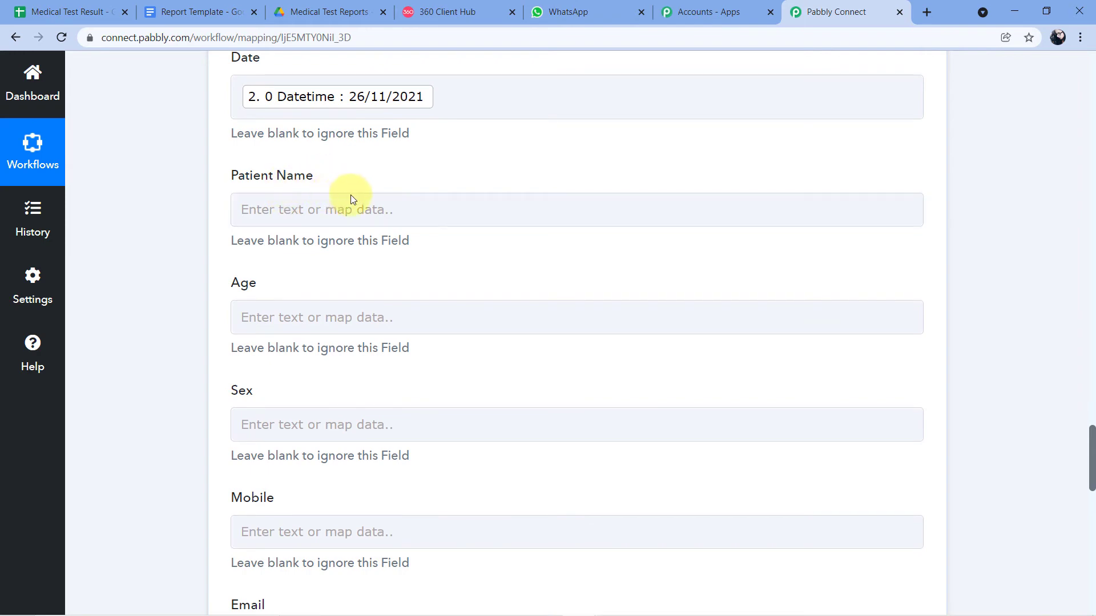
scroll(516, 200, up, 15)
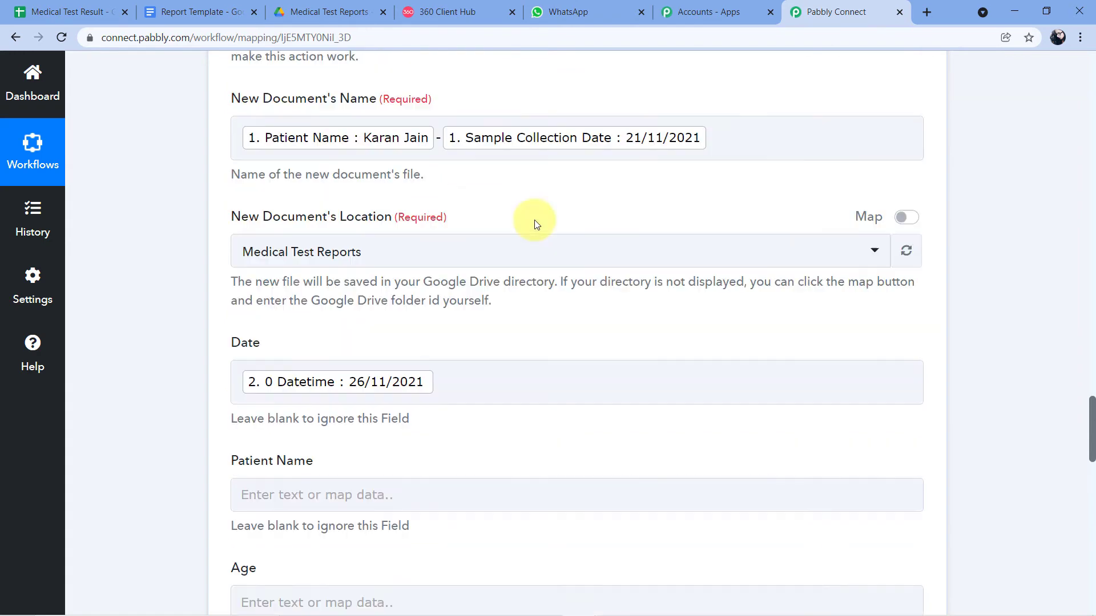
scroll(551, 257, up, 6)
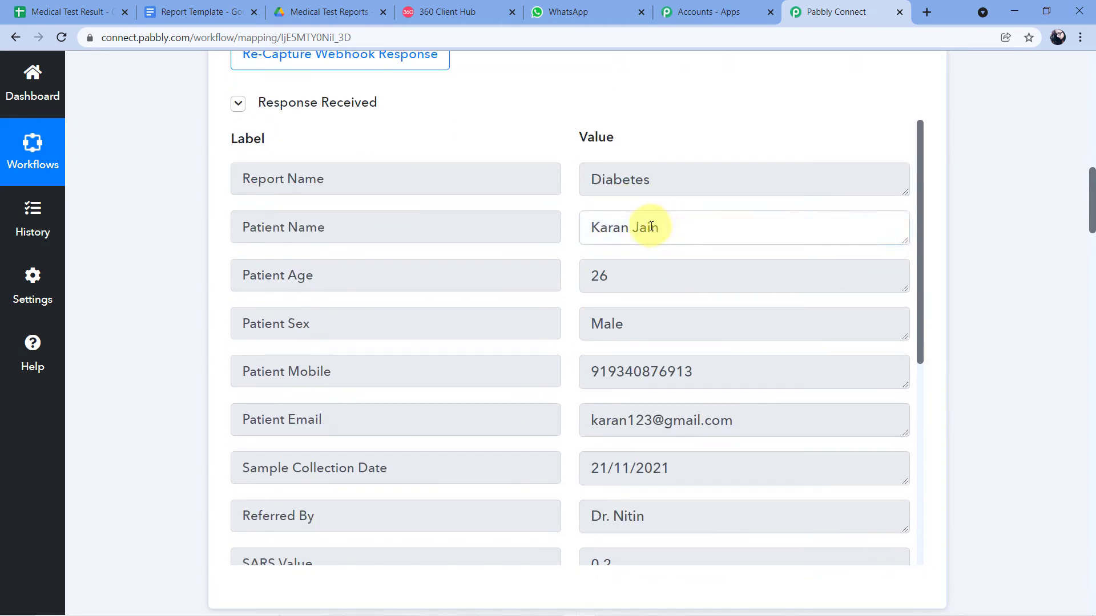
drag(648, 225, 582, 225)
click(84, 6)
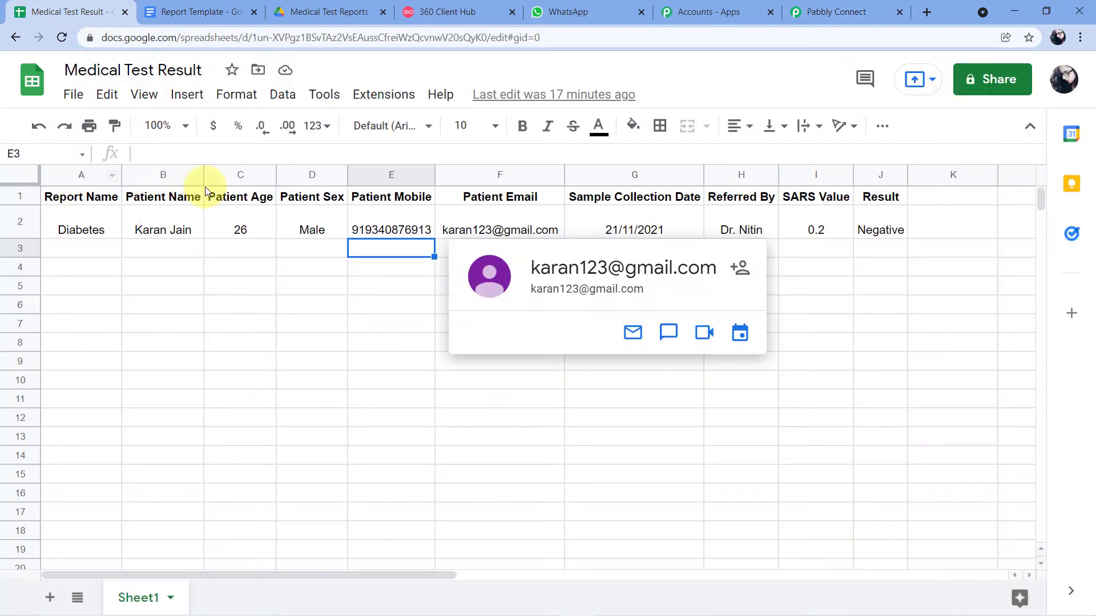
click(173, 235)
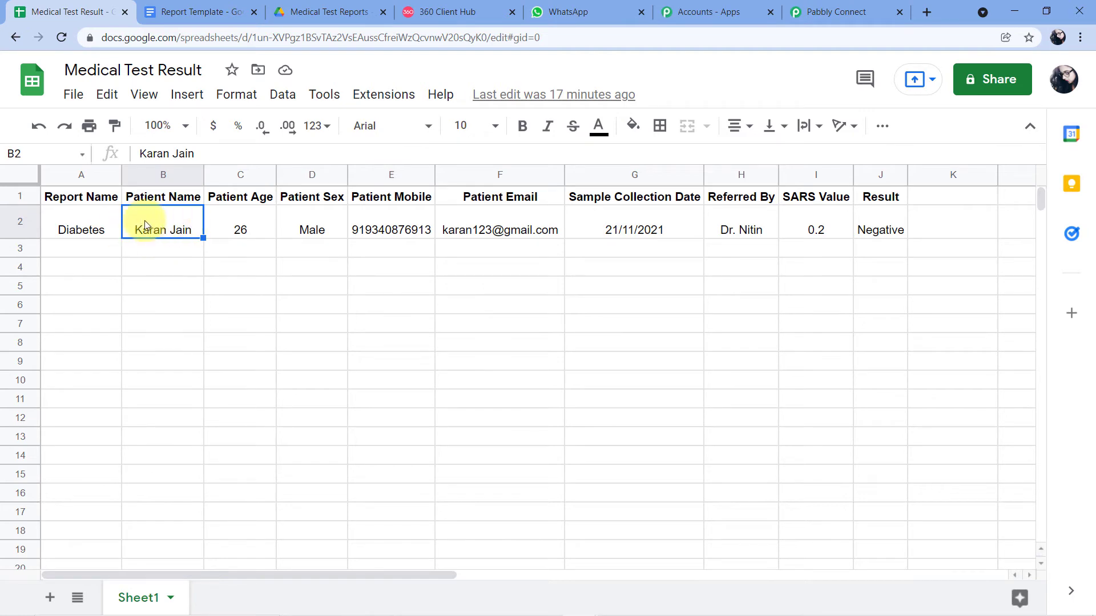
click(812, 7)
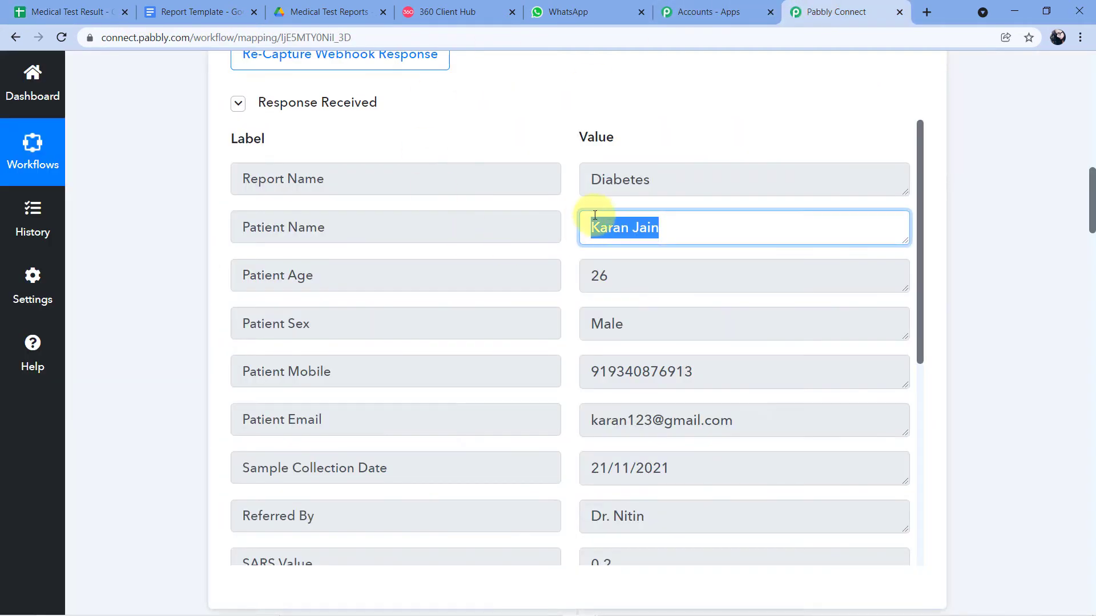
- Examine the patient name, age, sex and mobile values in the captured Google Sheets response
click(712, 225)
drag(677, 224, 597, 227)
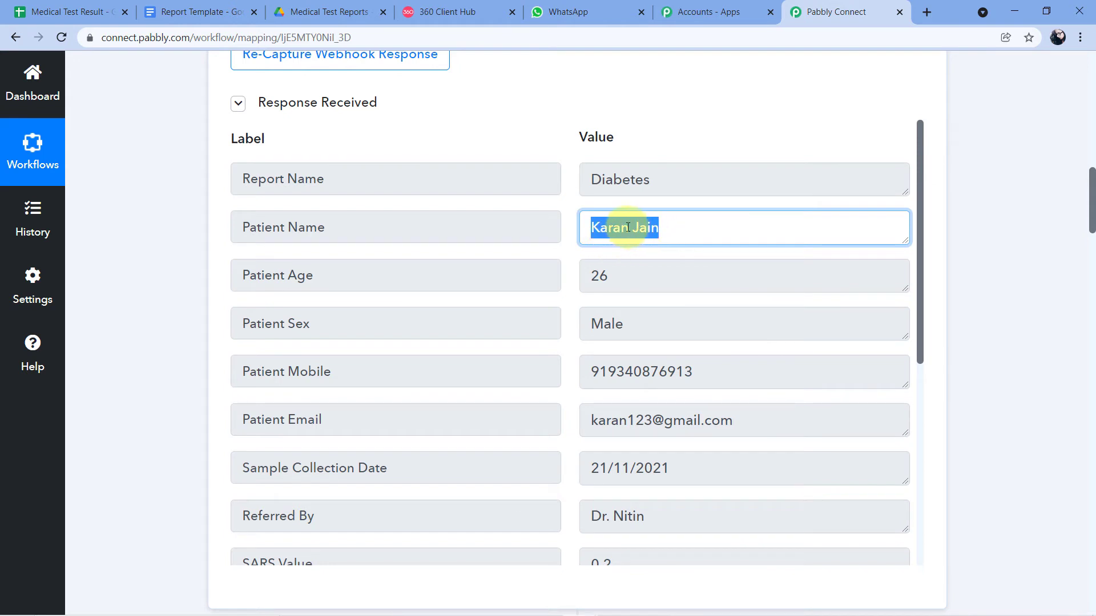
drag(643, 276, 588, 274)
drag(645, 323, 593, 323)
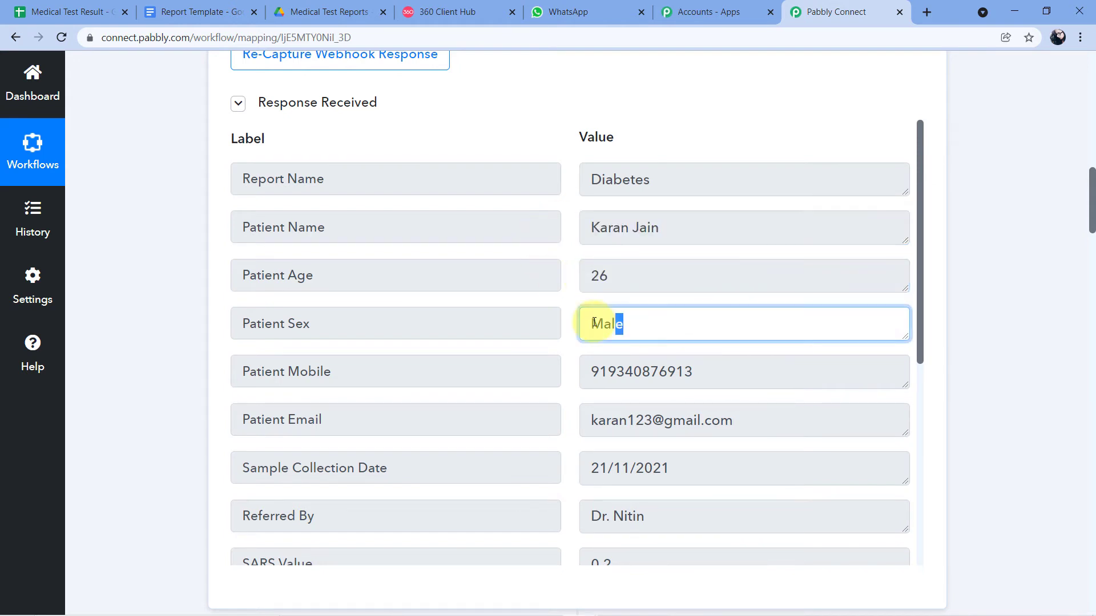
scroll(568, 251, down, 1)
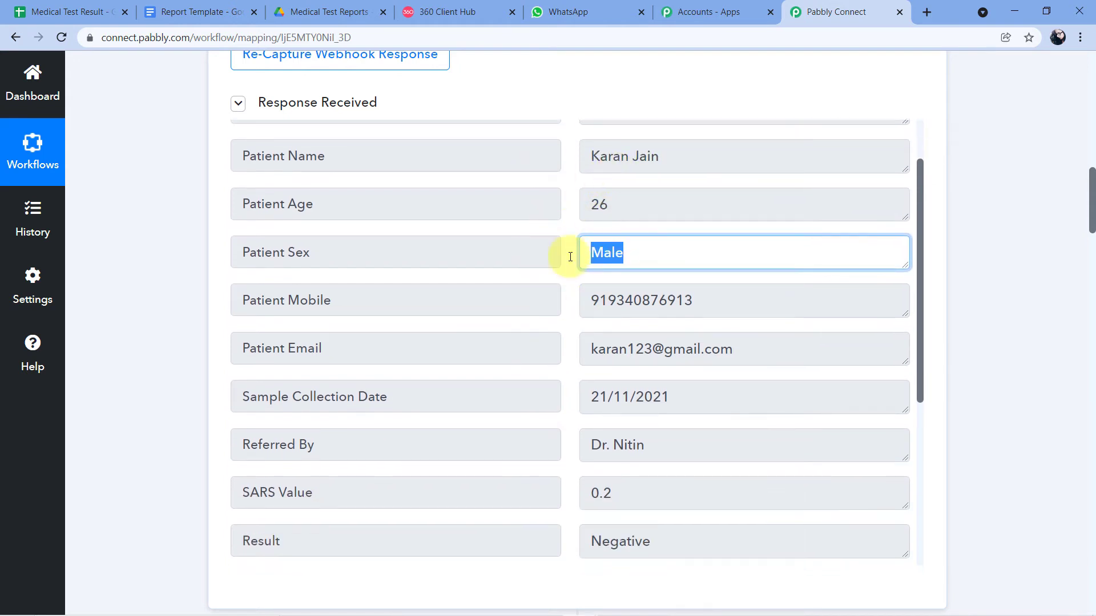
drag(692, 304, 577, 299)
click(571, 262)
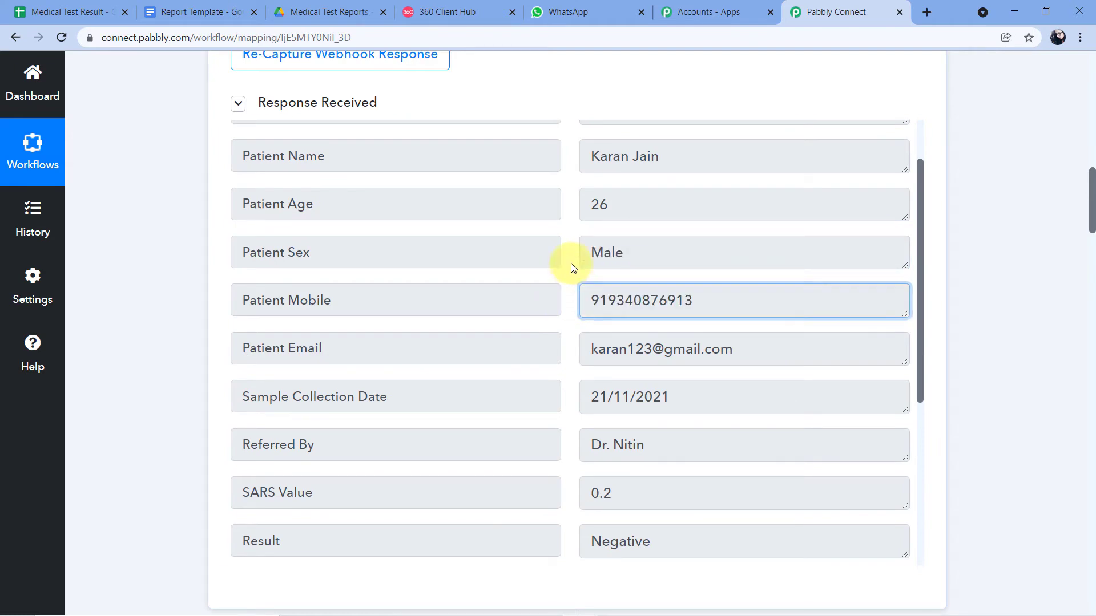
- Map the Google Docs action's Patient Name field to the Patient Name value from the Google Sheets step
scroll(970, 173, down, 20)
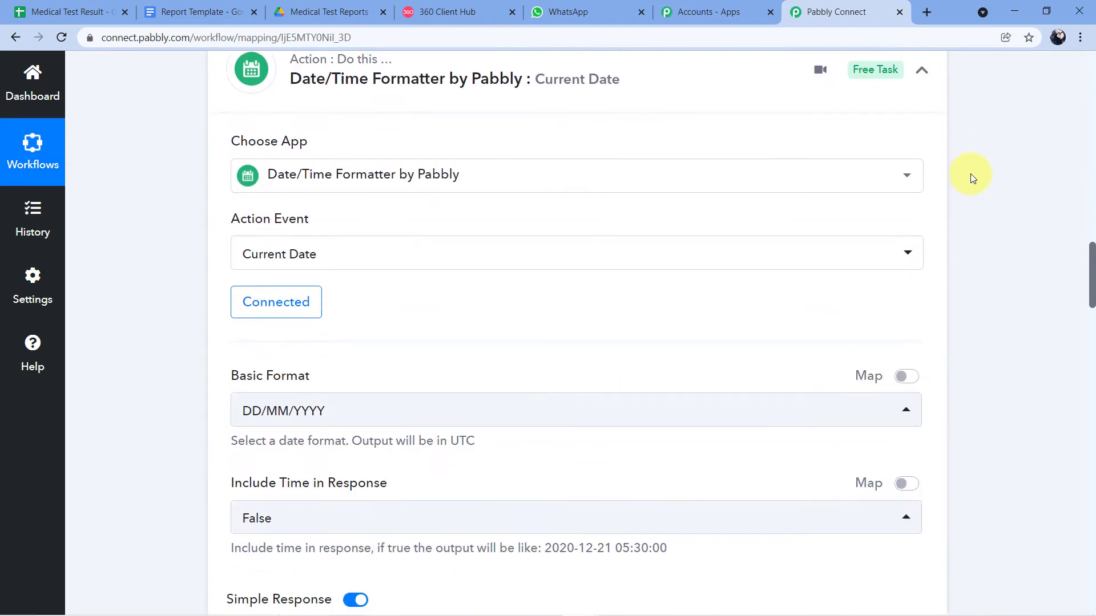
scroll(970, 174, down, 10)
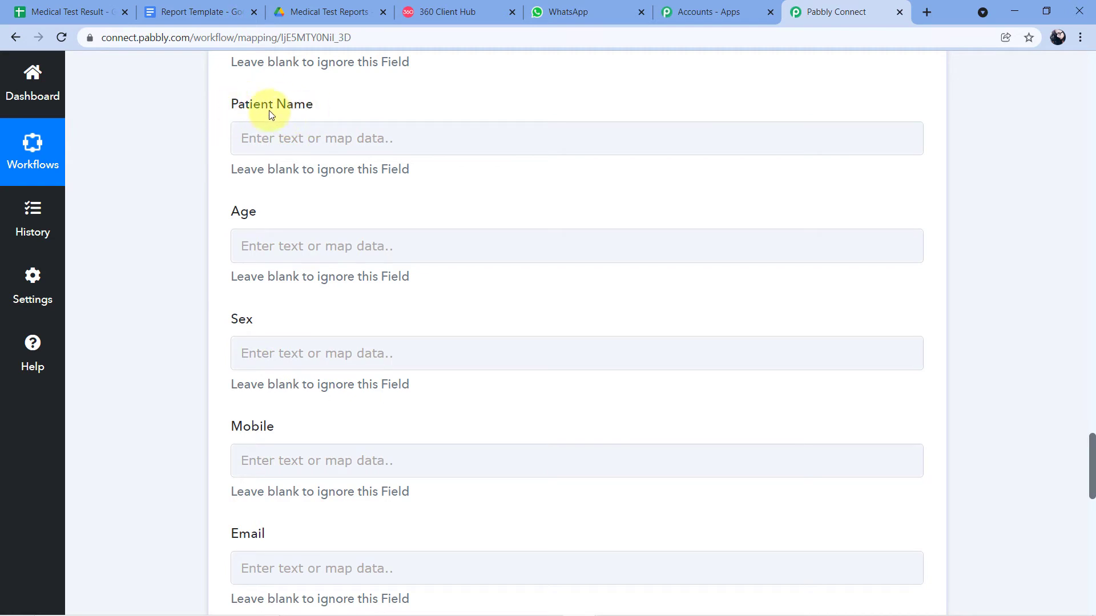
click(256, 137)
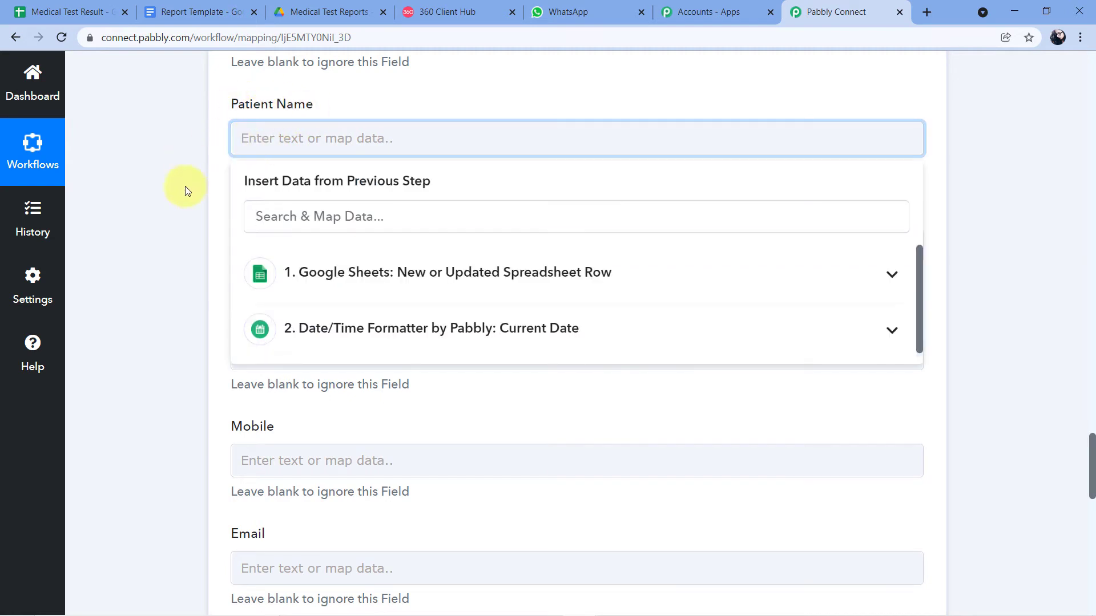
click(376, 279)
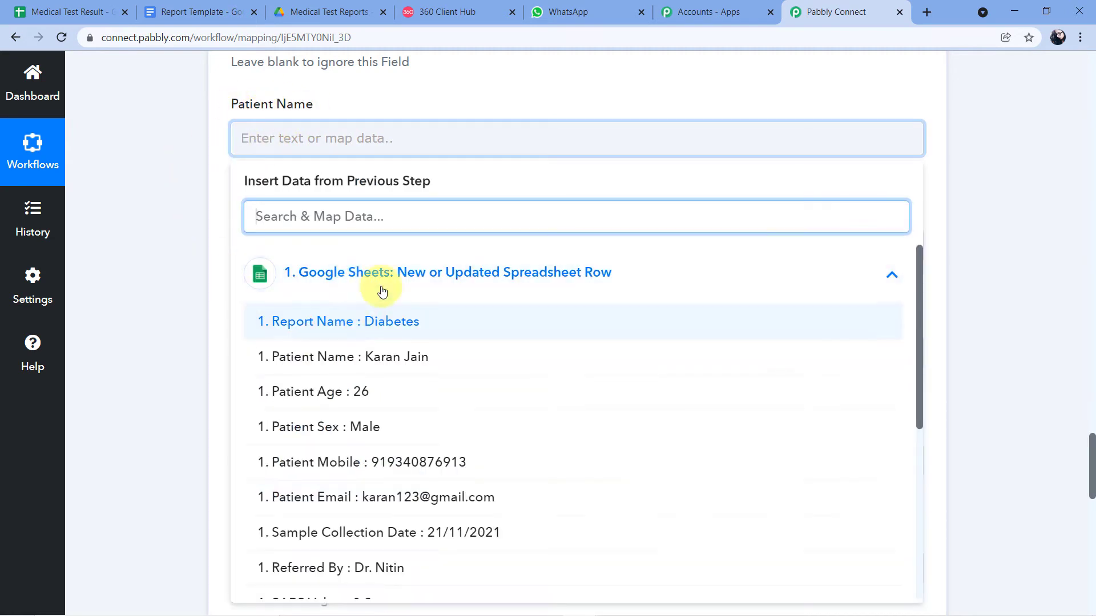
click(331, 359)
click(211, 213)
scroll(213, 214, down, 1)
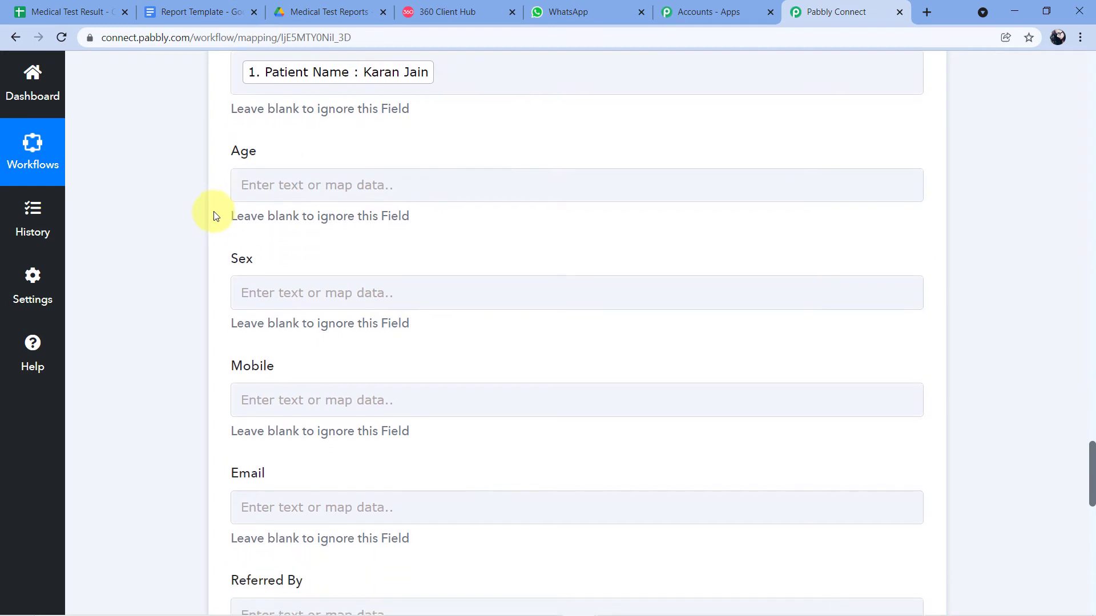
- Map the Age field to the Patient Age value from the Google Sheets step
scroll(208, 185, up, 1)
click(257, 256)
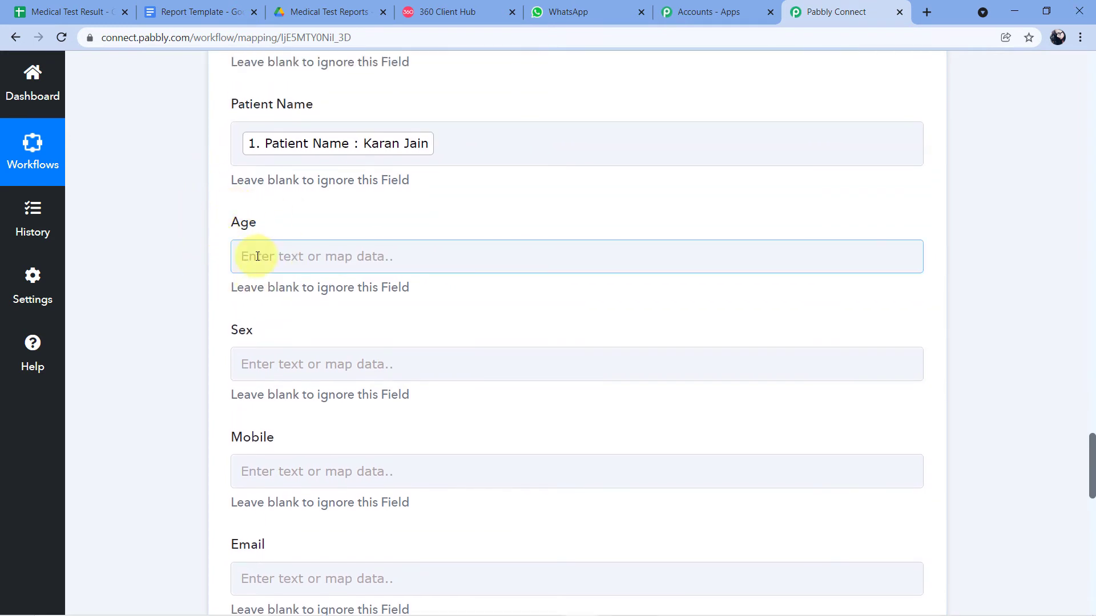
click(257, 256)
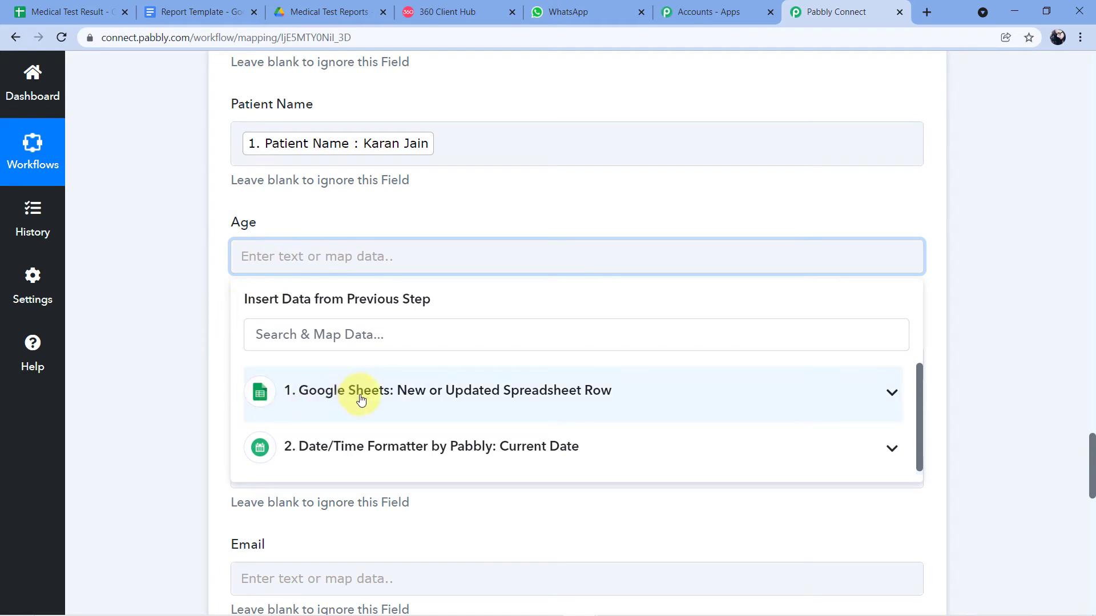
click(361, 399)
scroll(366, 402, down, 3)
scroll(367, 407, up, 1)
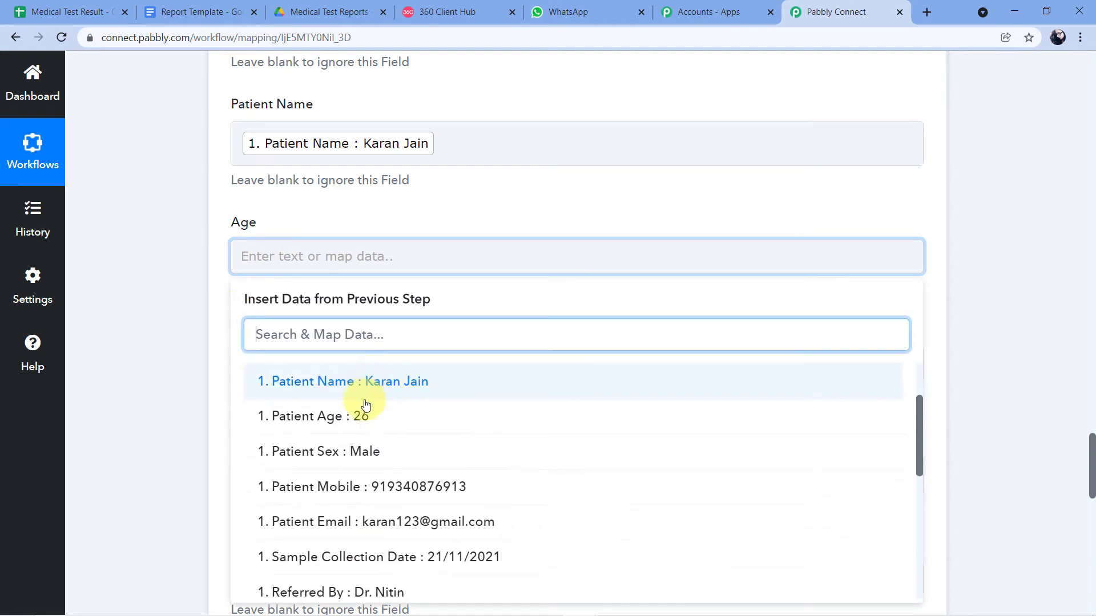
click(318, 438)
click(188, 277)
- Map the Sex field to the Patient Sex value from the Google Sheets step
scroll(203, 291, down, 1)
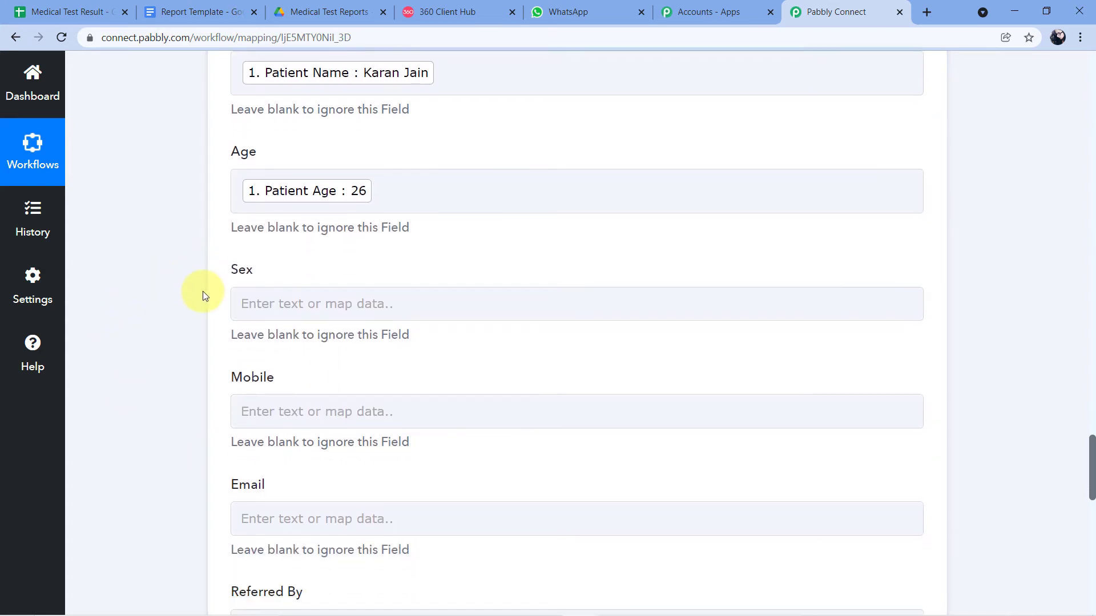
scroll(262, 228, down, 1)
click(285, 220)
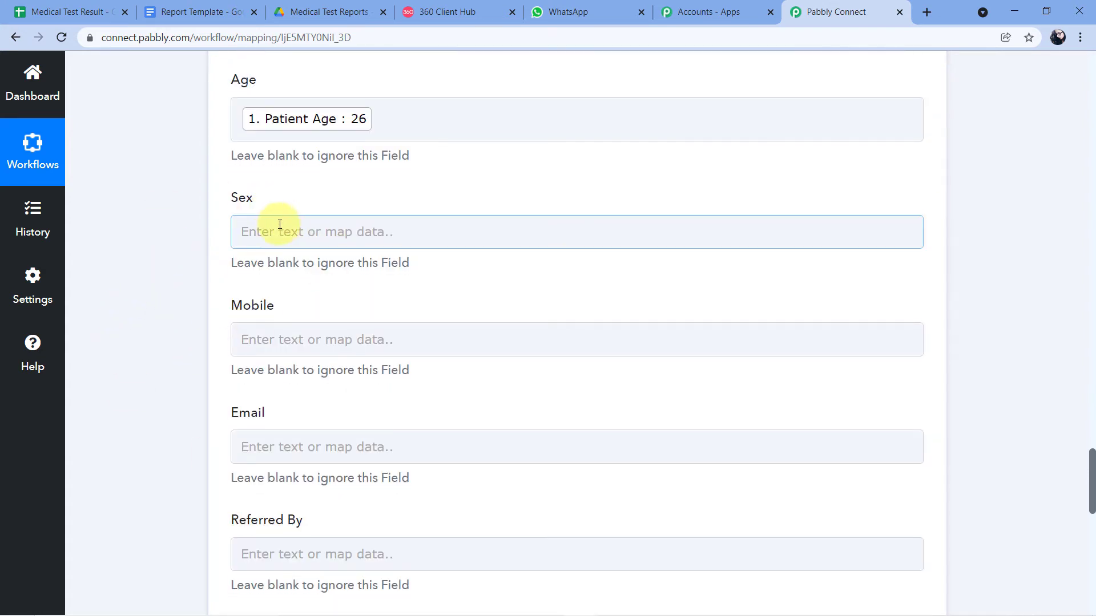
click(363, 359)
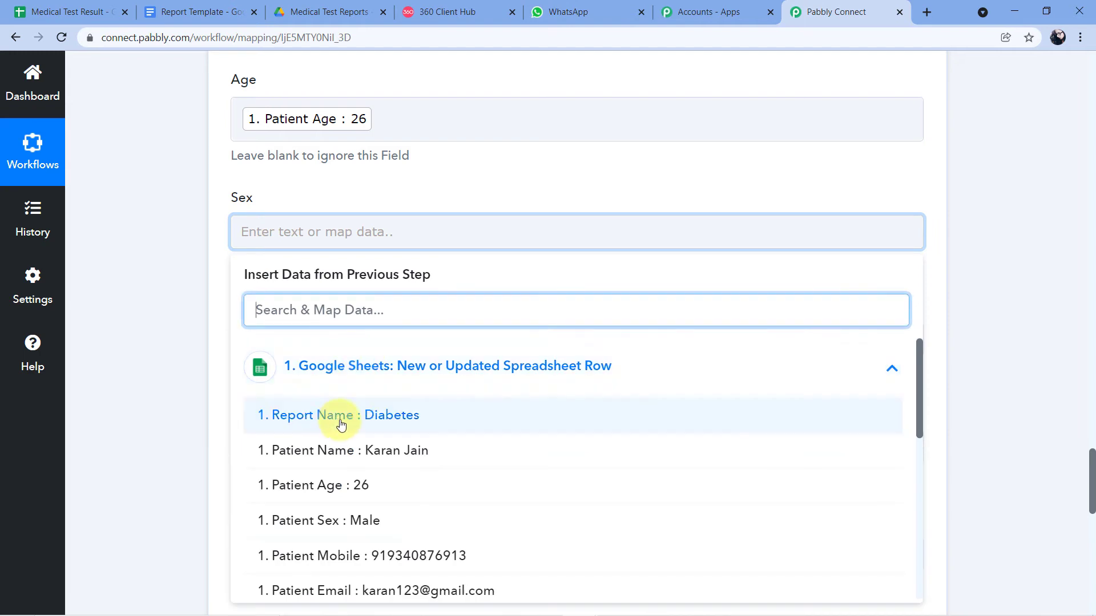
scroll(276, 400, down, 4)
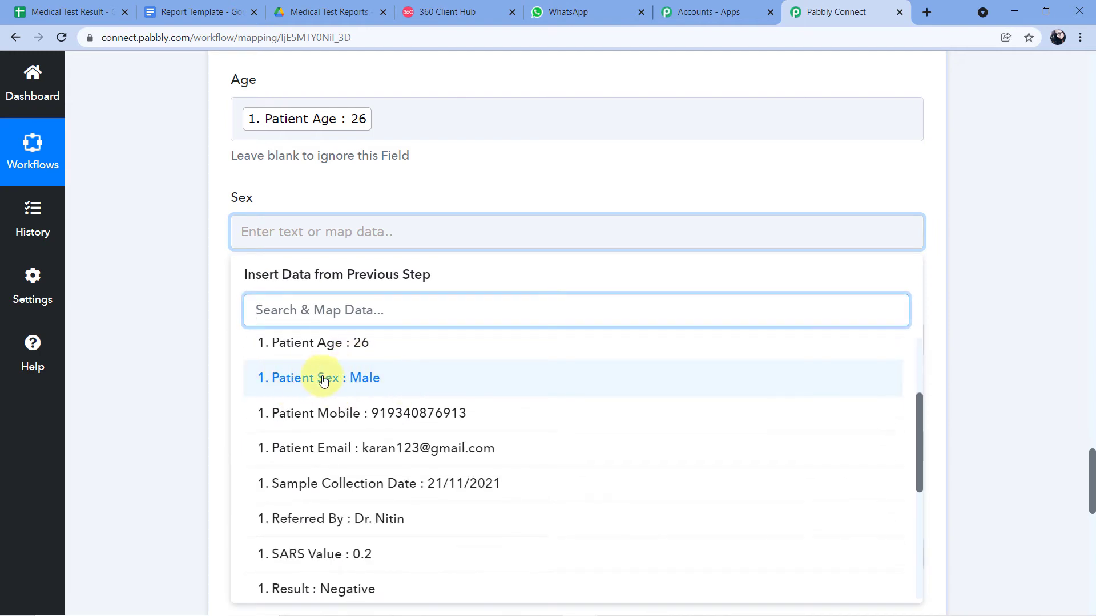
click(323, 378)
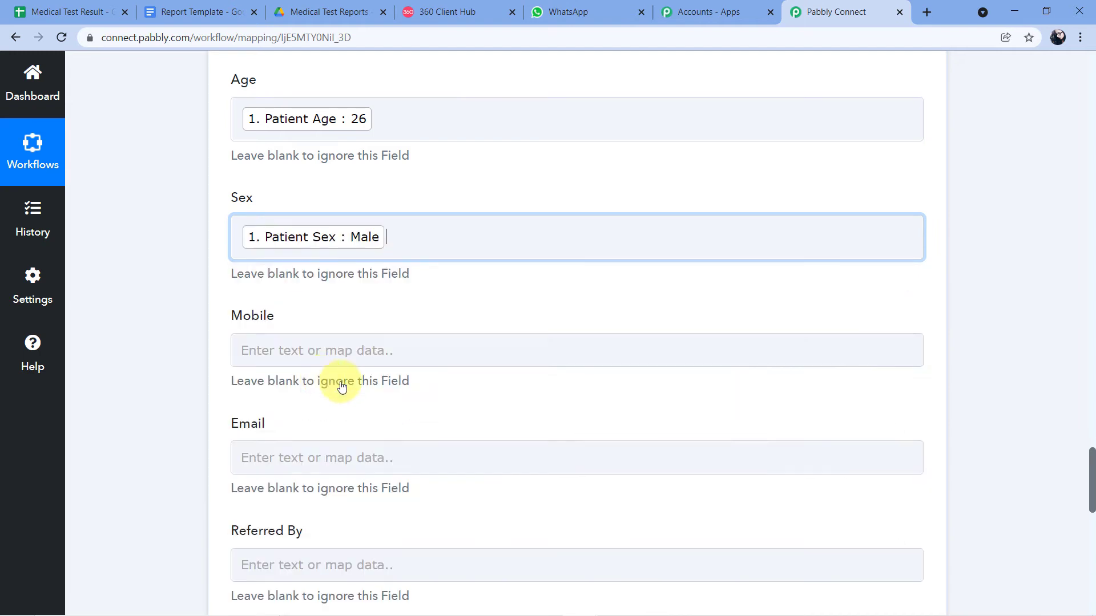
click(217, 262)
- Review the Google Docs action's remaining template fields and their Google Sheets mappings, from Mobile through Result
scroll(173, 273, down, 1)
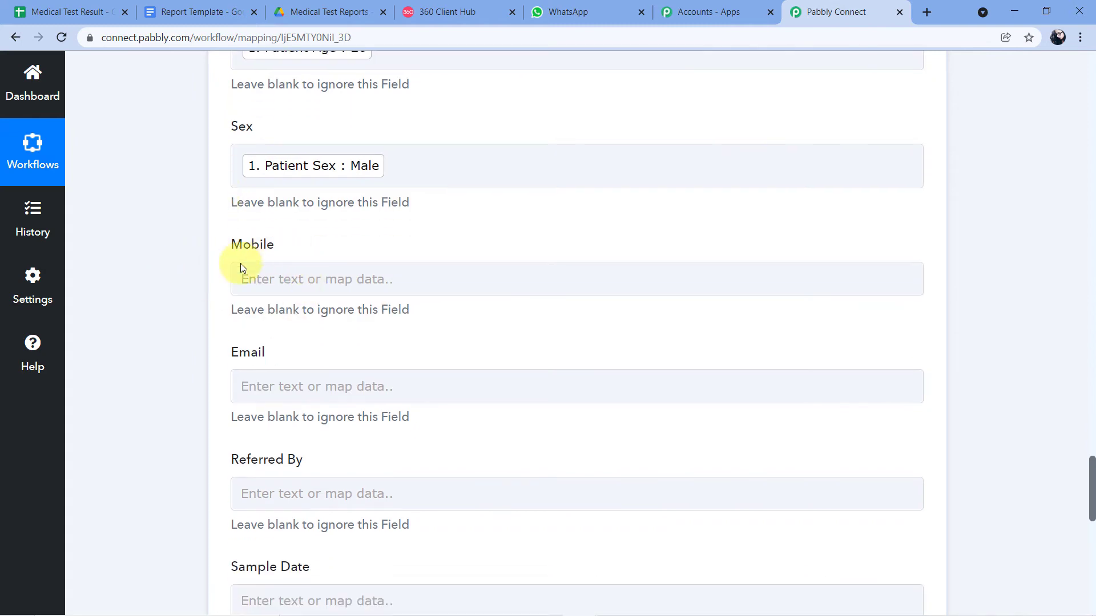
scroll(216, 360, down, 5)
scroll(211, 384, up, 4)
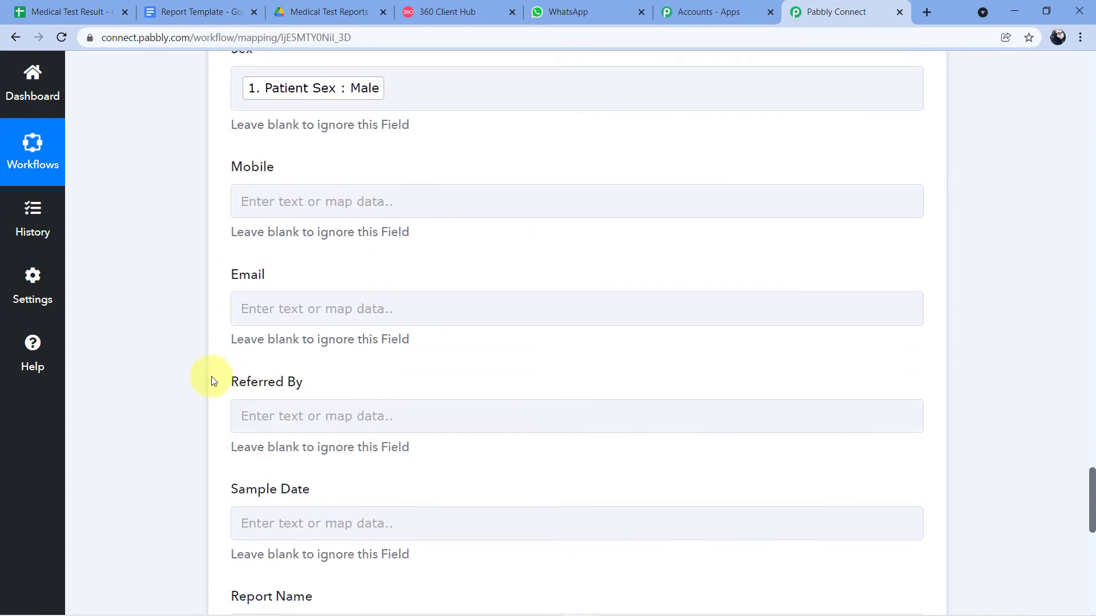
scroll(215, 317, up, 1)
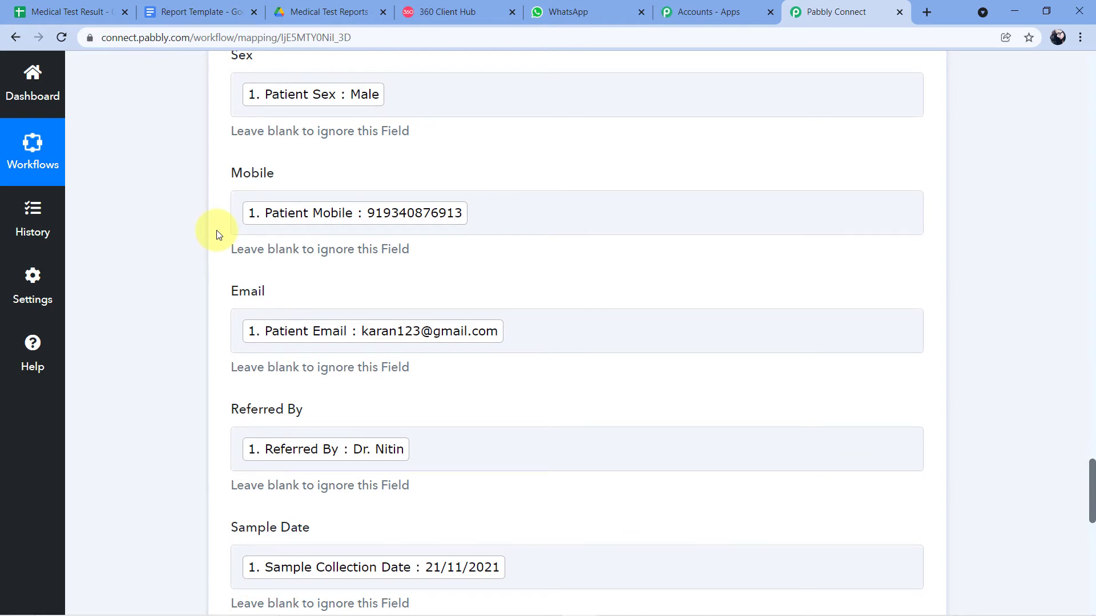
scroll(217, 231, down, 1)
scroll(279, 200, down, 1)
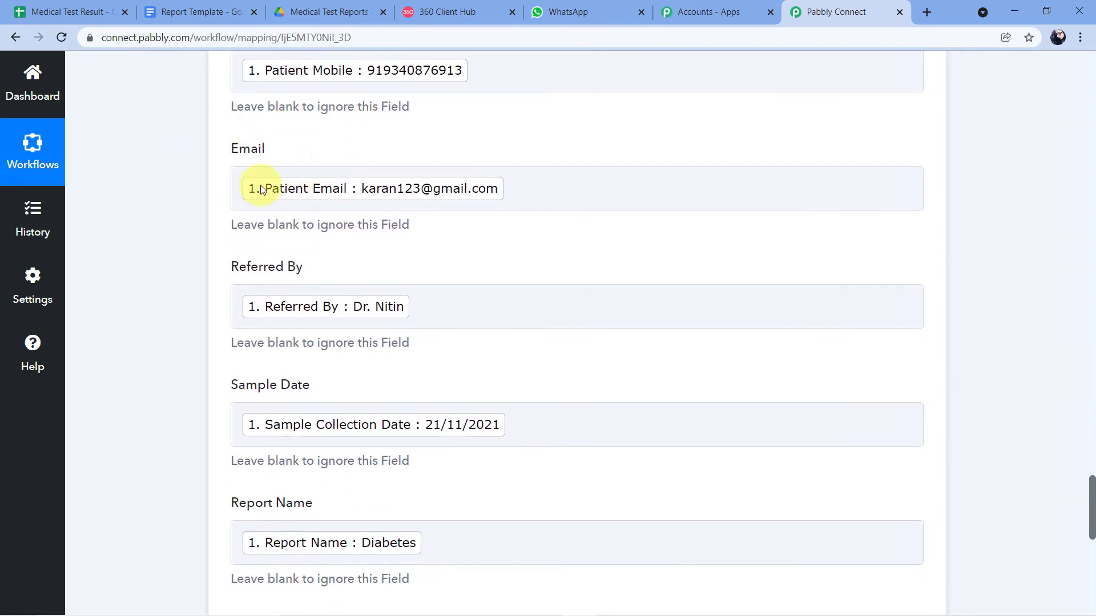
scroll(204, 189, down, 1)
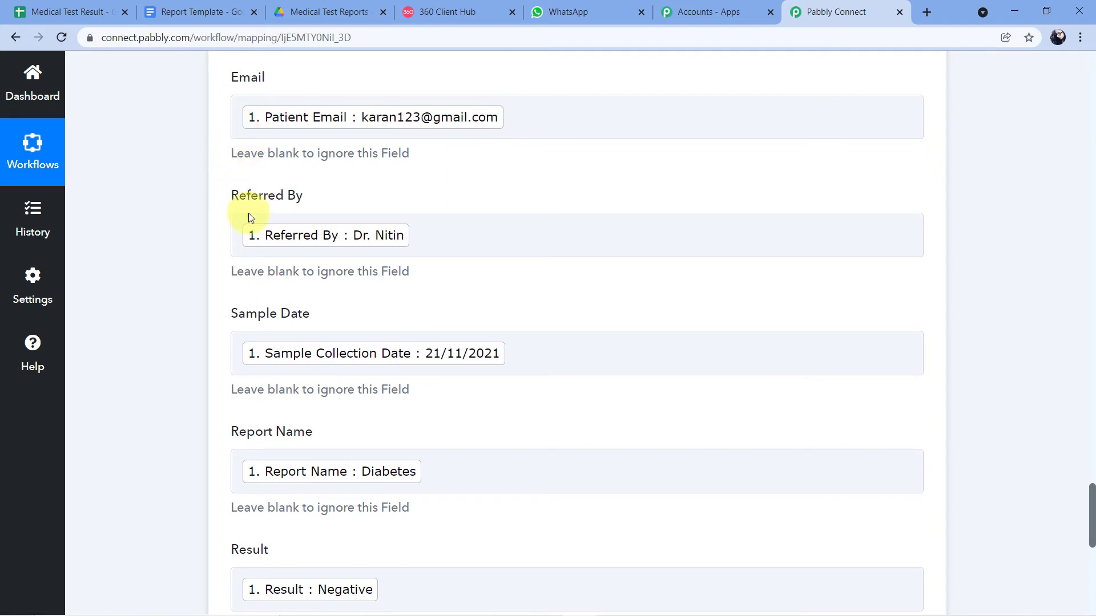
- Check the mapped fields against the placeholders in the Report Template document, including Referred By, Sample Date, Report Name and Result
click(239, 12)
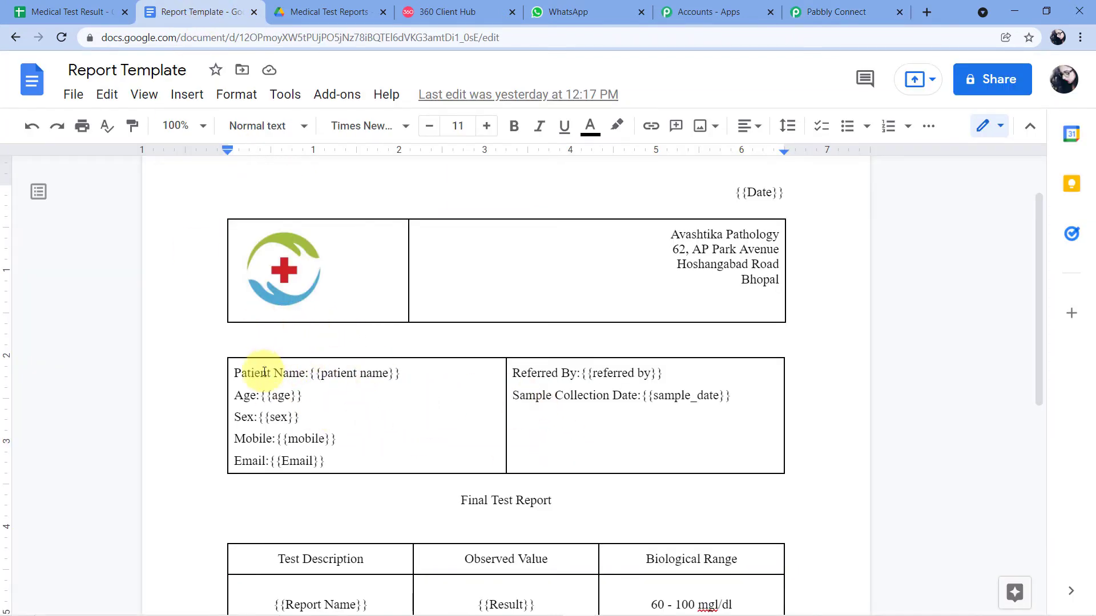
click(821, 12)
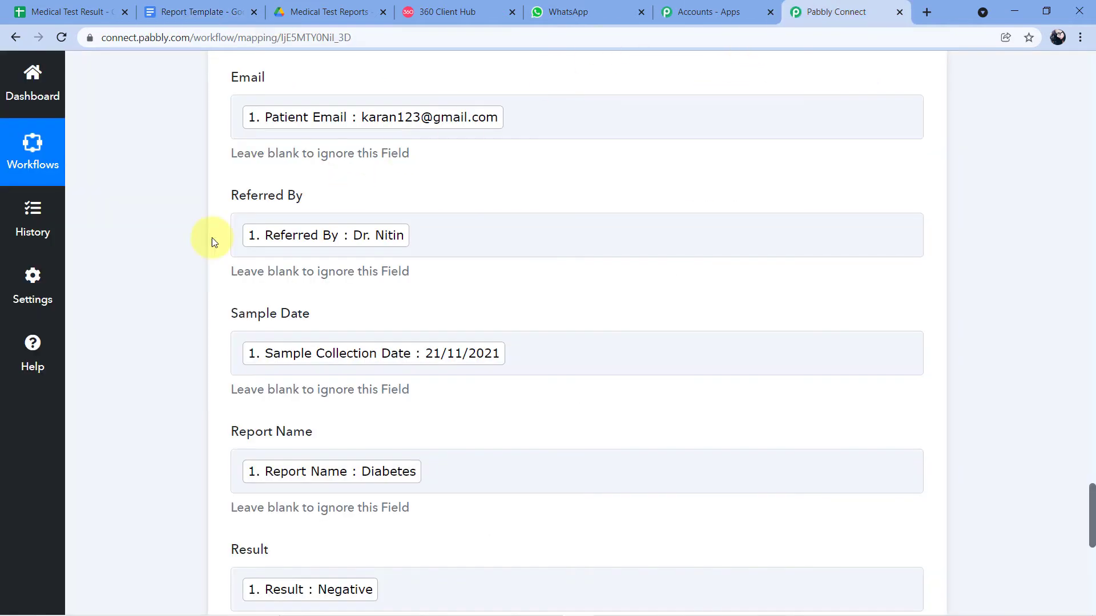
scroll(223, 294, down, 3)
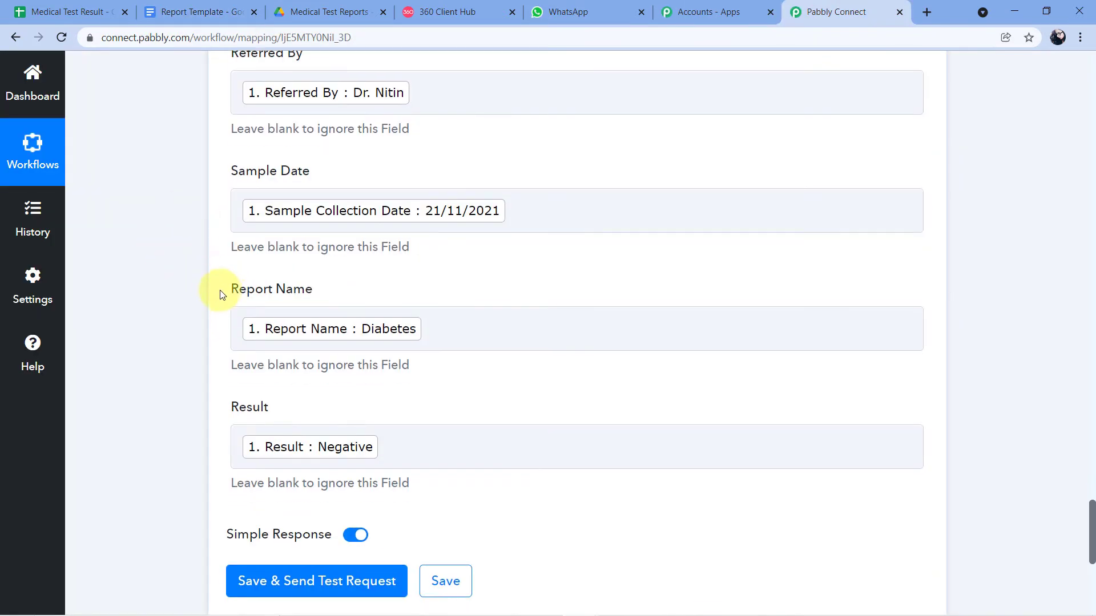
scroll(364, 254, up, 4)
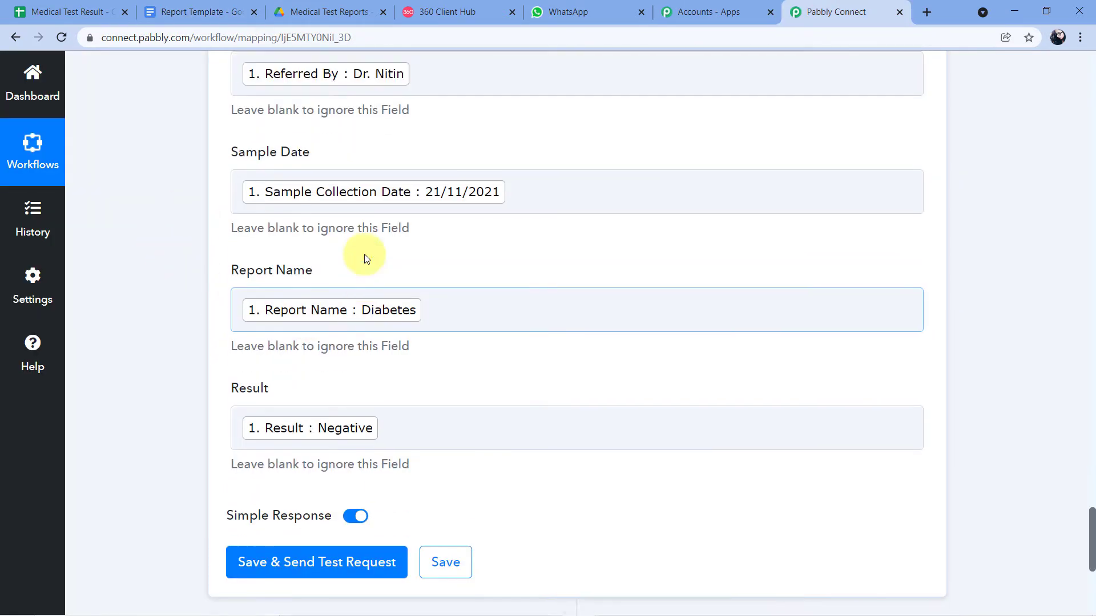
scroll(219, 291, down, 3)
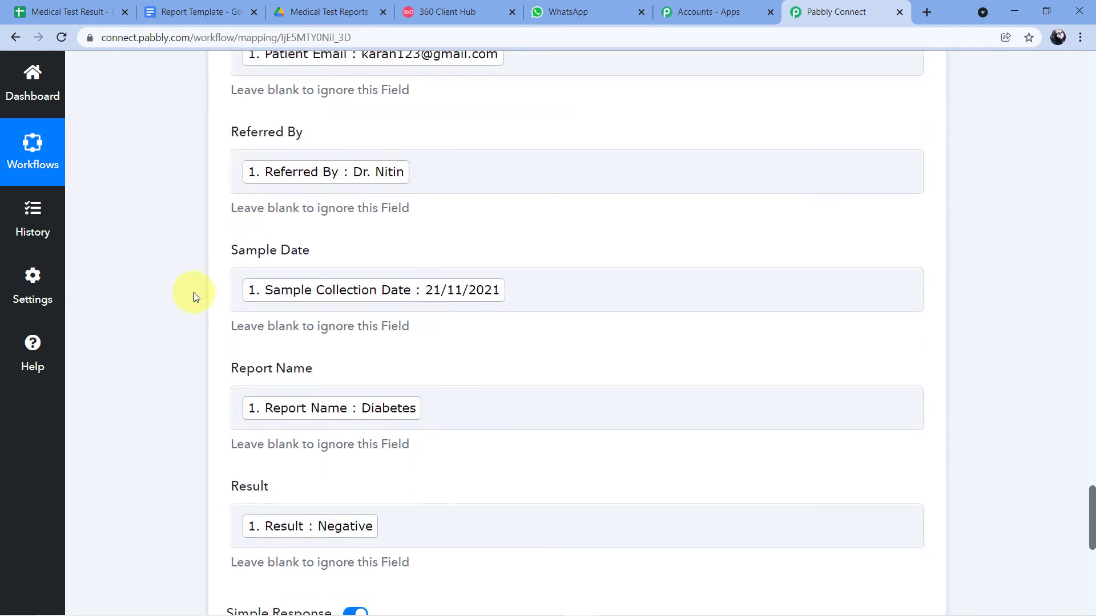
- Save the Google Docs document-creation action with a test request and review the response it returns
scroll(221, 292, down, 5)
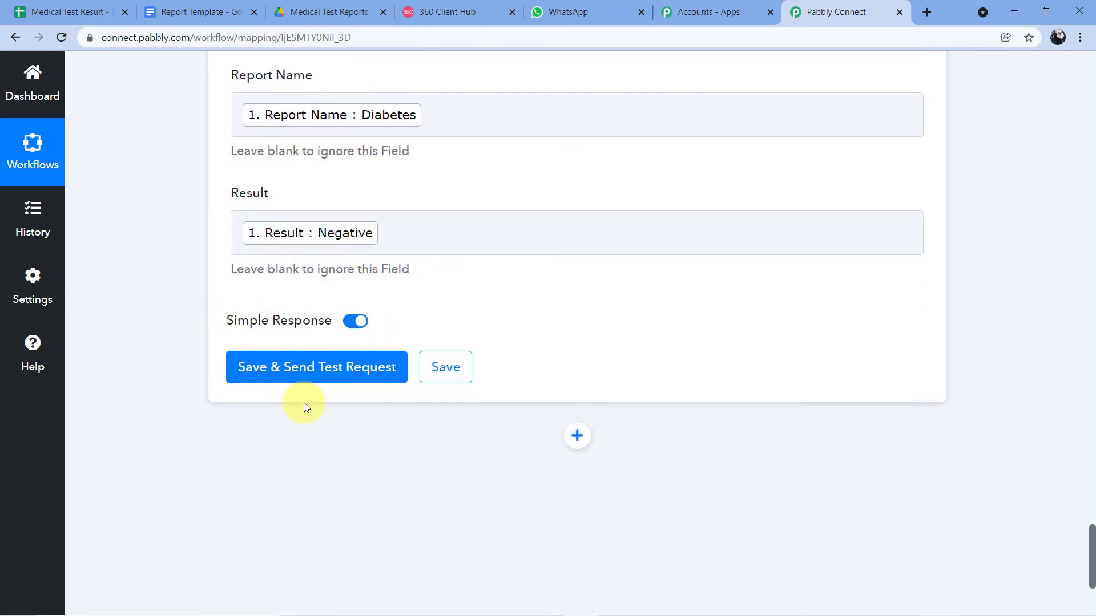
click(320, 368)
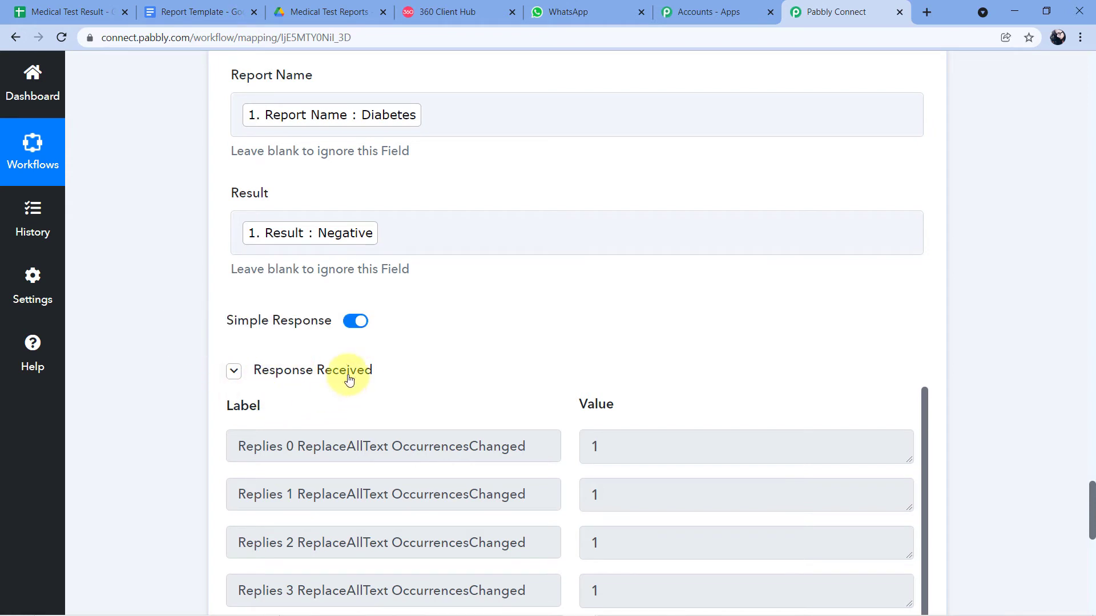
scroll(522, 285, down, 3)
scroll(533, 260, down, 3)
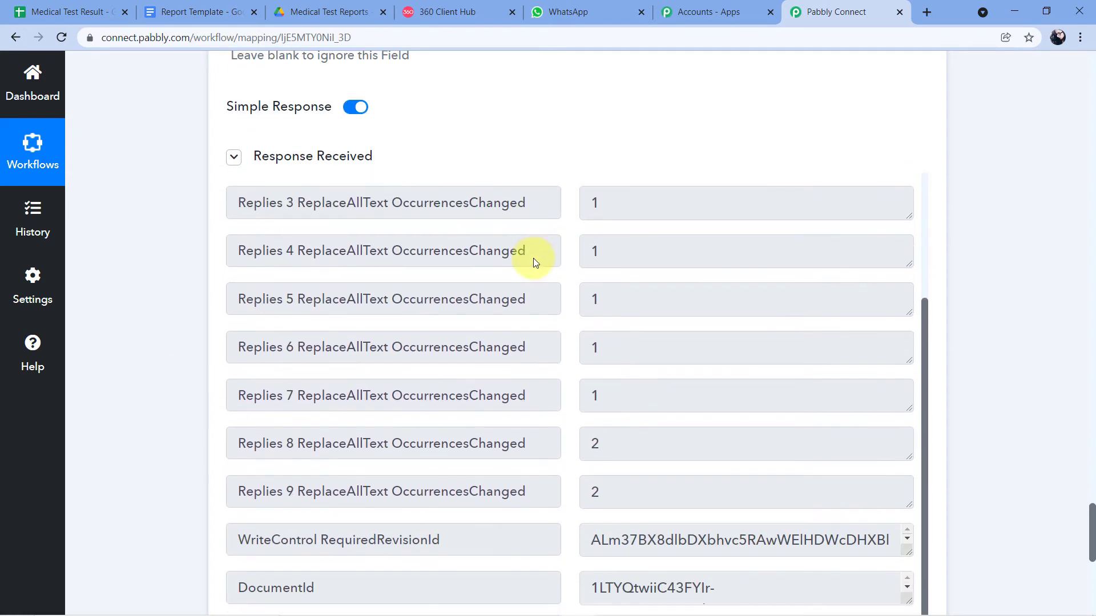
scroll(533, 260, down, 3)
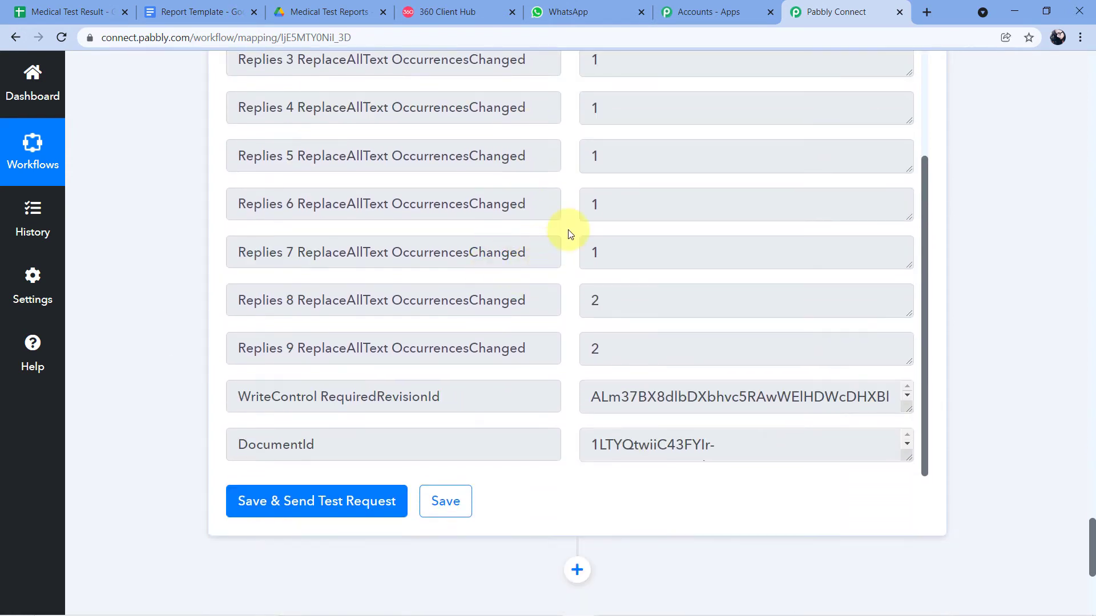
- Check the Report Template placeholders in Google Docs against the document name, location and patient fields mapped in the Pabbly Connect action
click(194, 12)
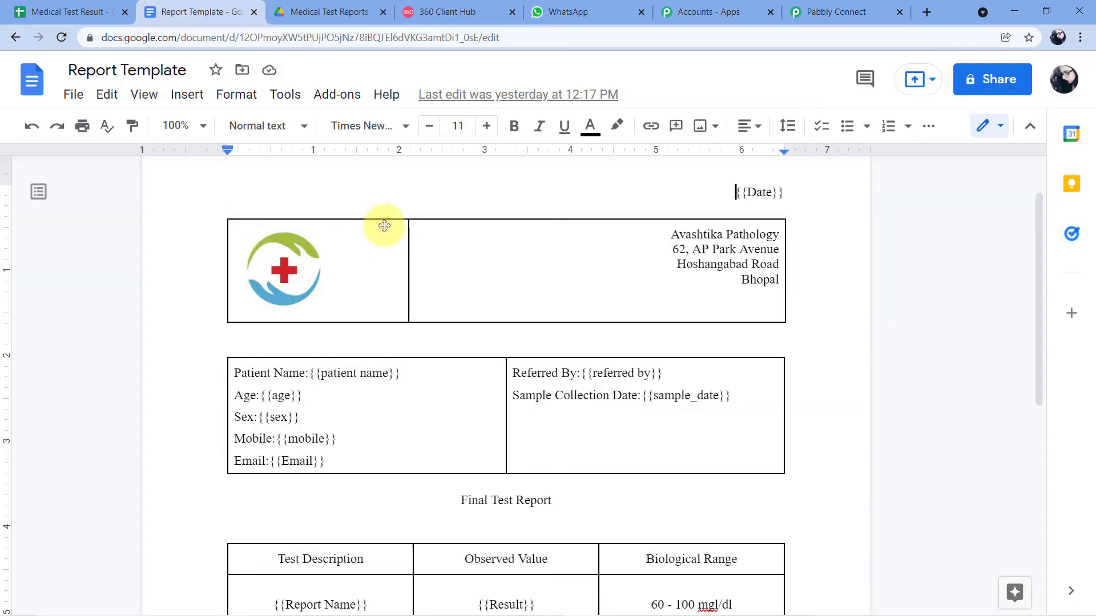
click(836, 11)
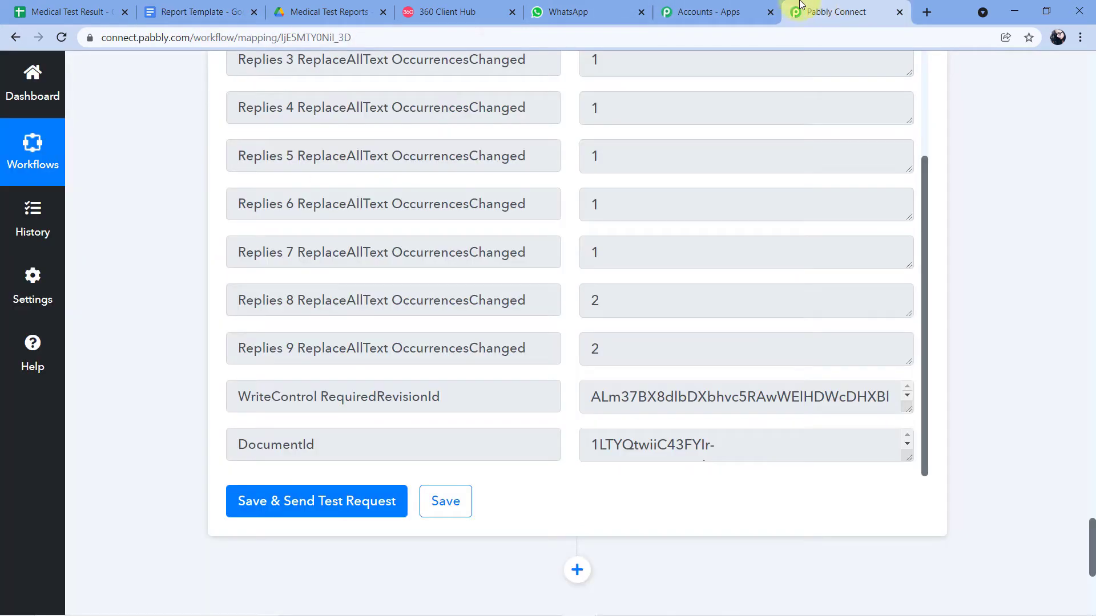
scroll(204, 175, up, 10)
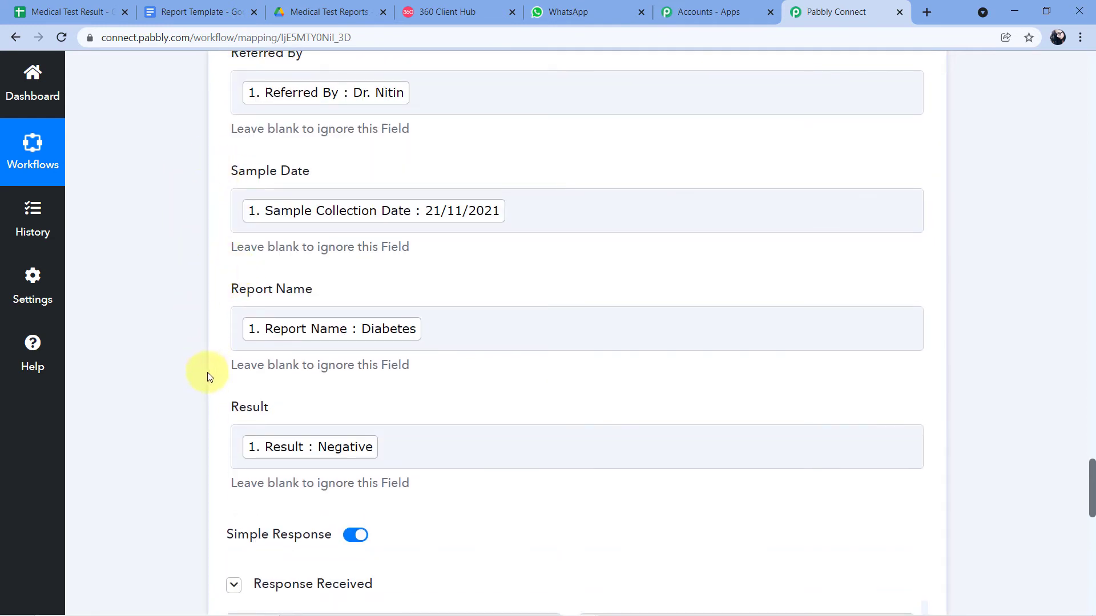
scroll(207, 372, down, 1)
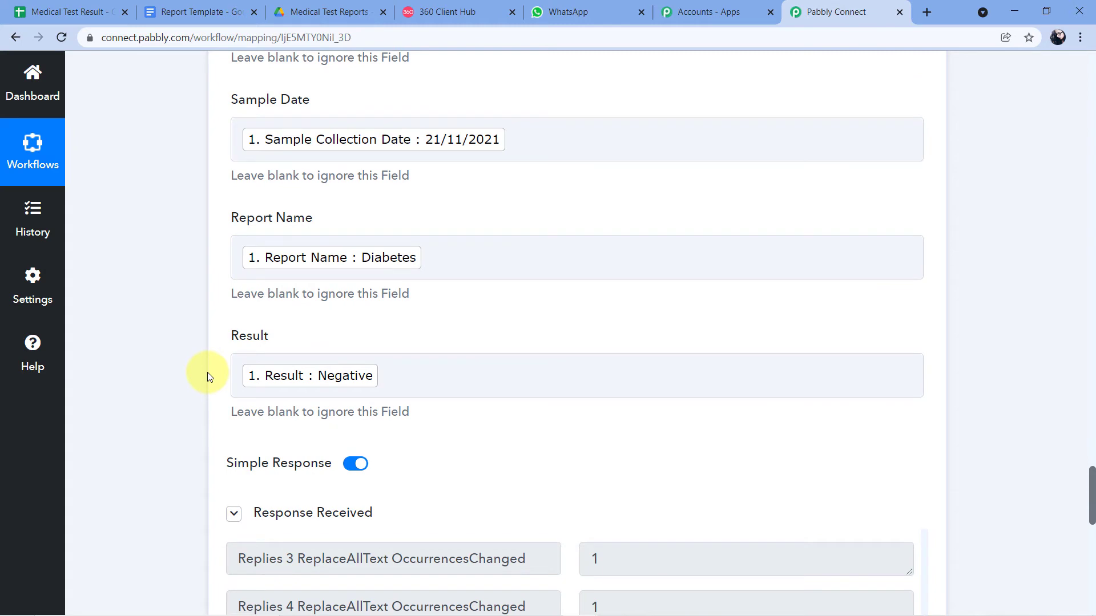
scroll(207, 372, up, 20)
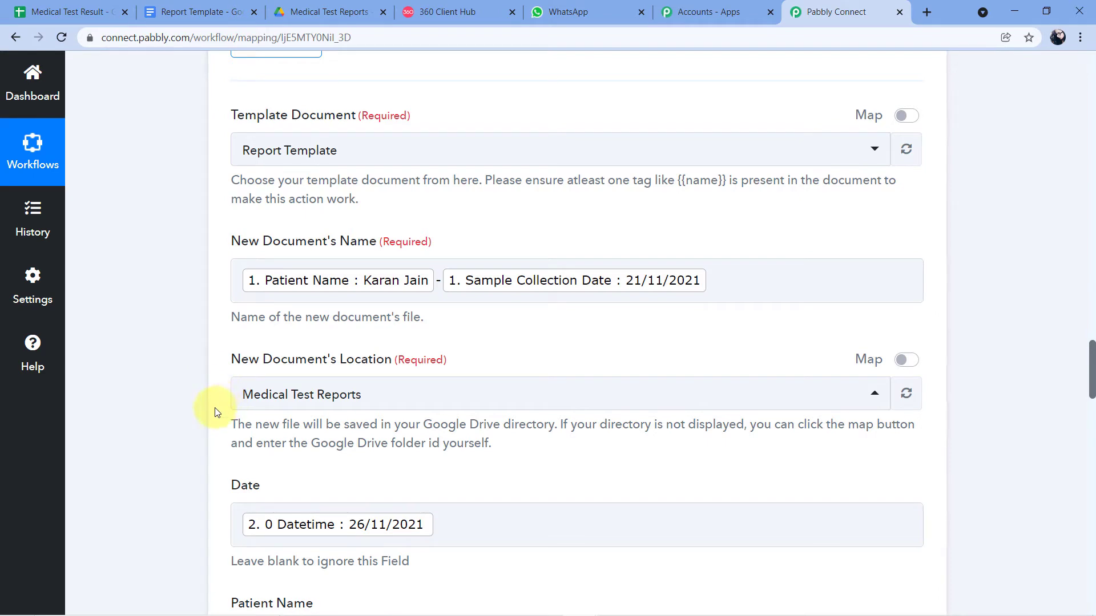
scroll(216, 412, down, 5)
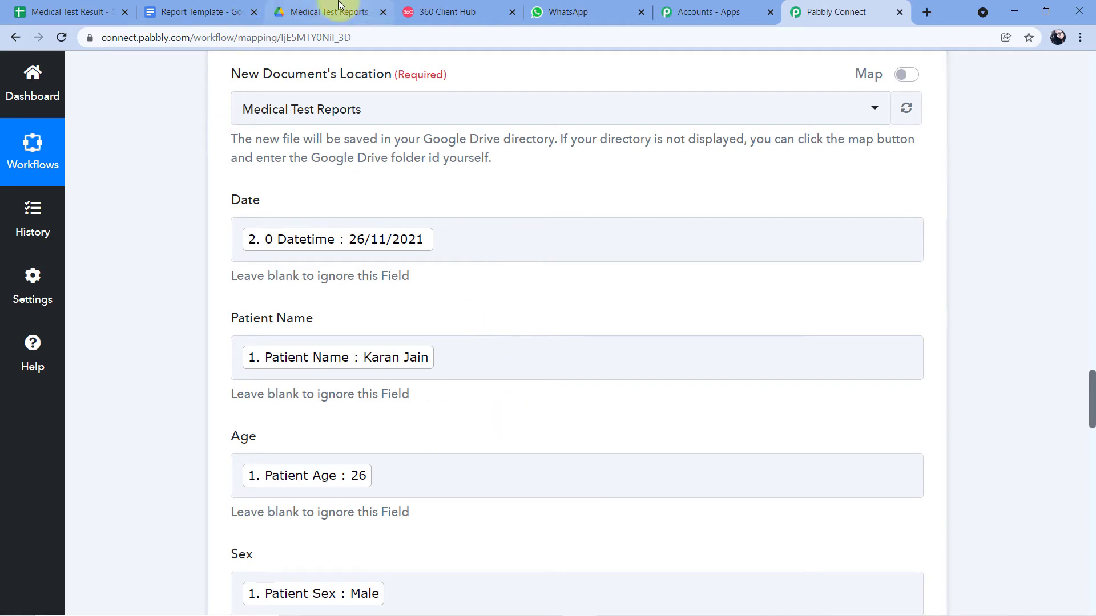
- Switch to Google Drive, check the new file against the mapped document name, and open the generated report from the Medical Test Reports folder
click(339, 6)
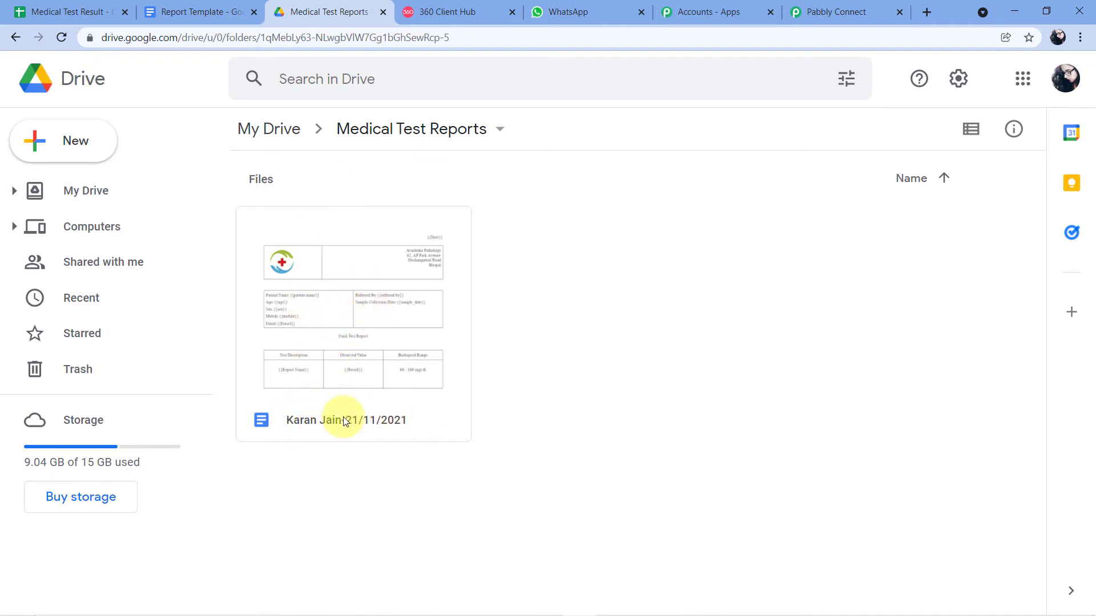
click(833, 12)
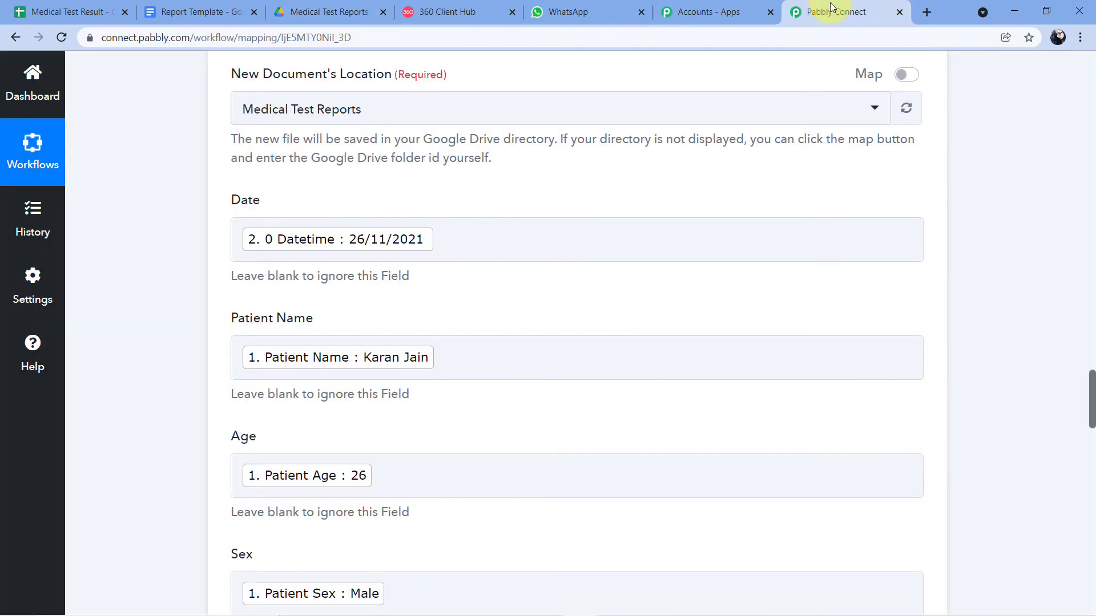
scroll(485, 219, up, 4)
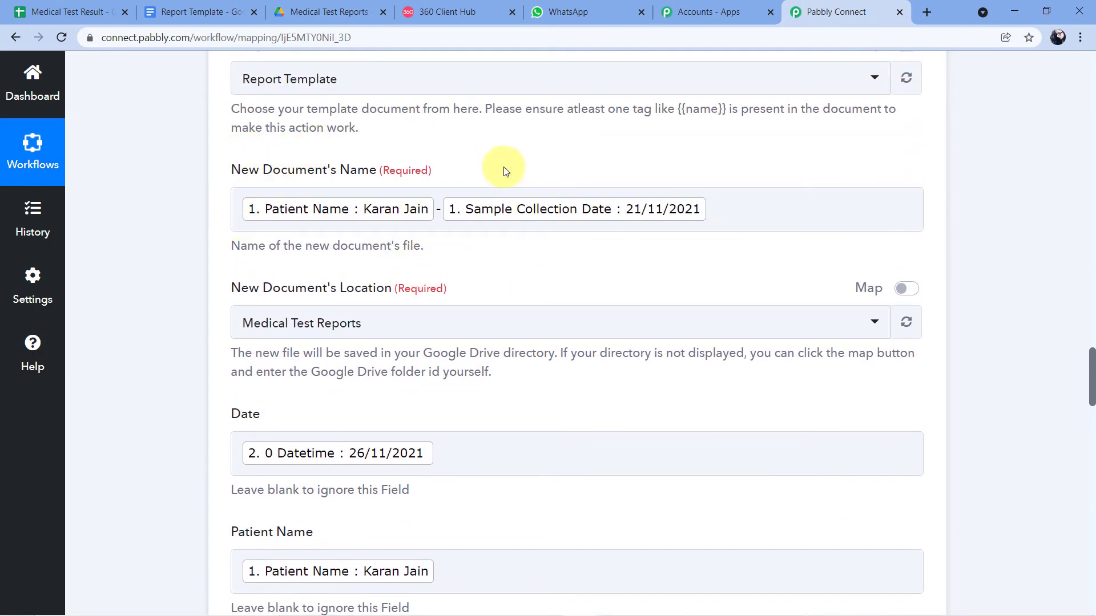
click(329, 12)
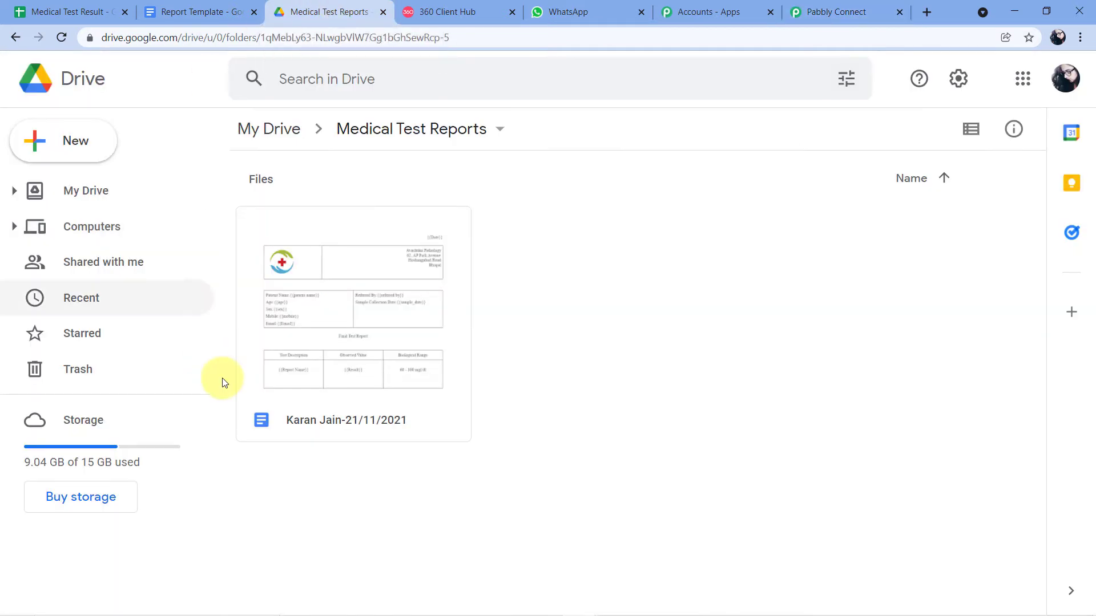
double_click(376, 316)
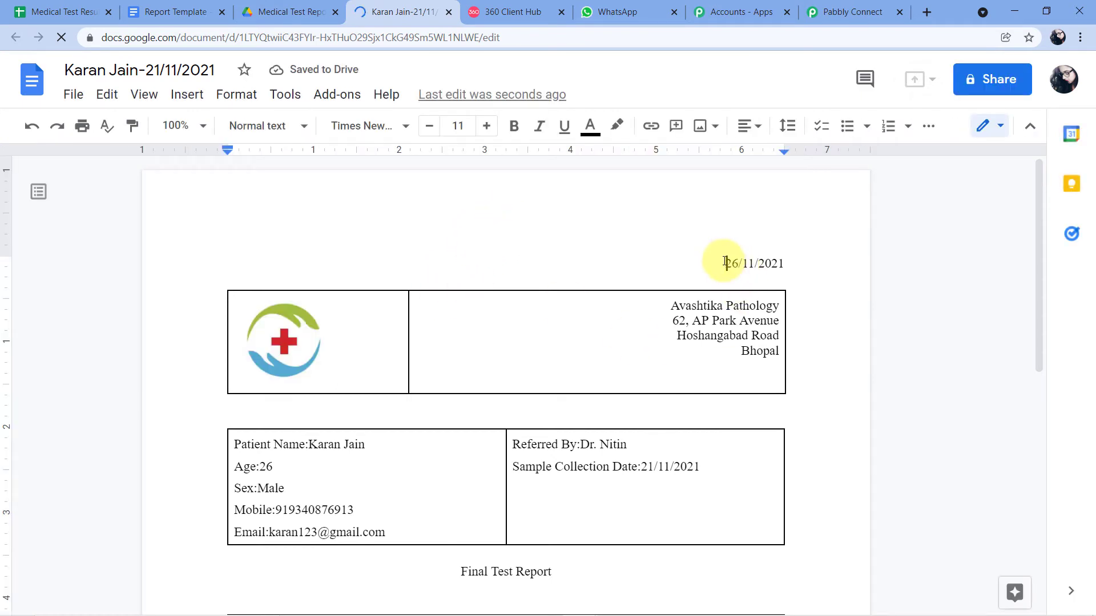
- Compare the generated report's date and patient details with the Report Template placeholders and the fields mapped in Pabbly Connect
click(171, 12)
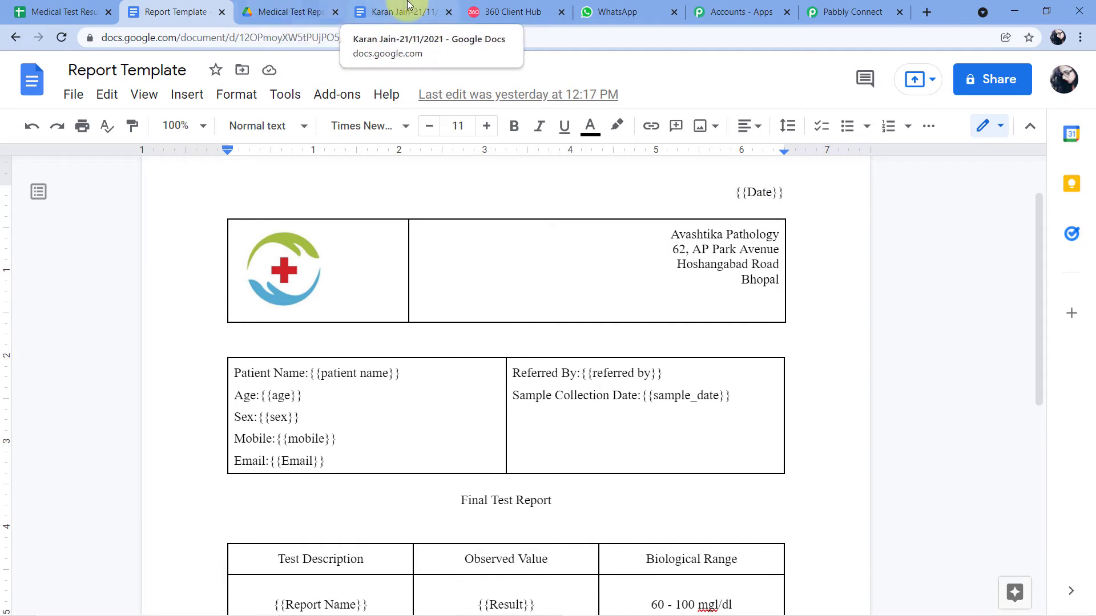
click(394, 11)
drag(750, 265, 785, 265)
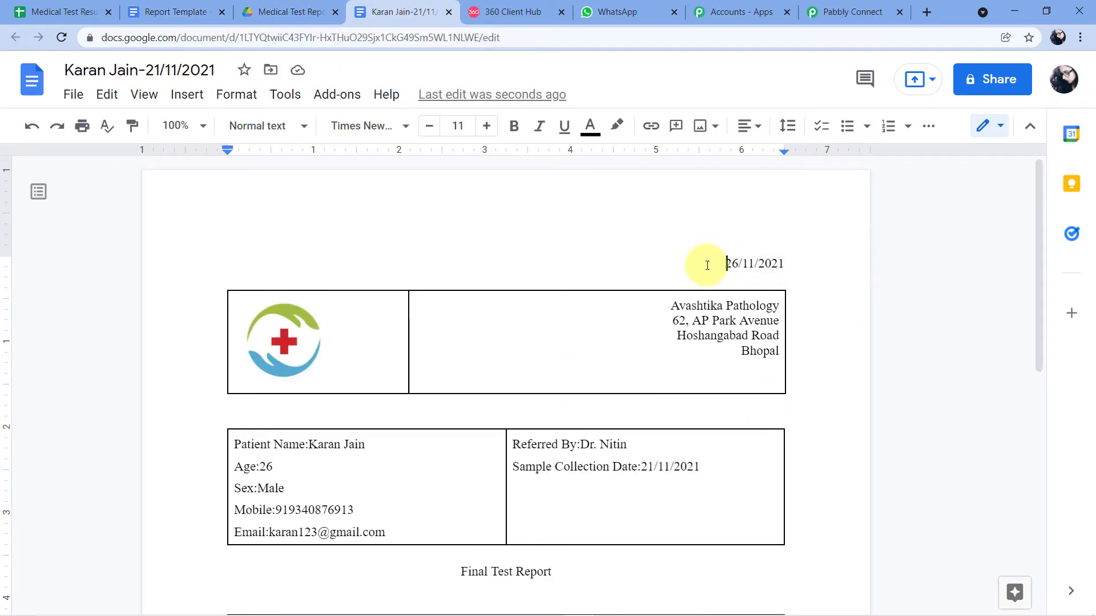
scroll(707, 266, down, 4)
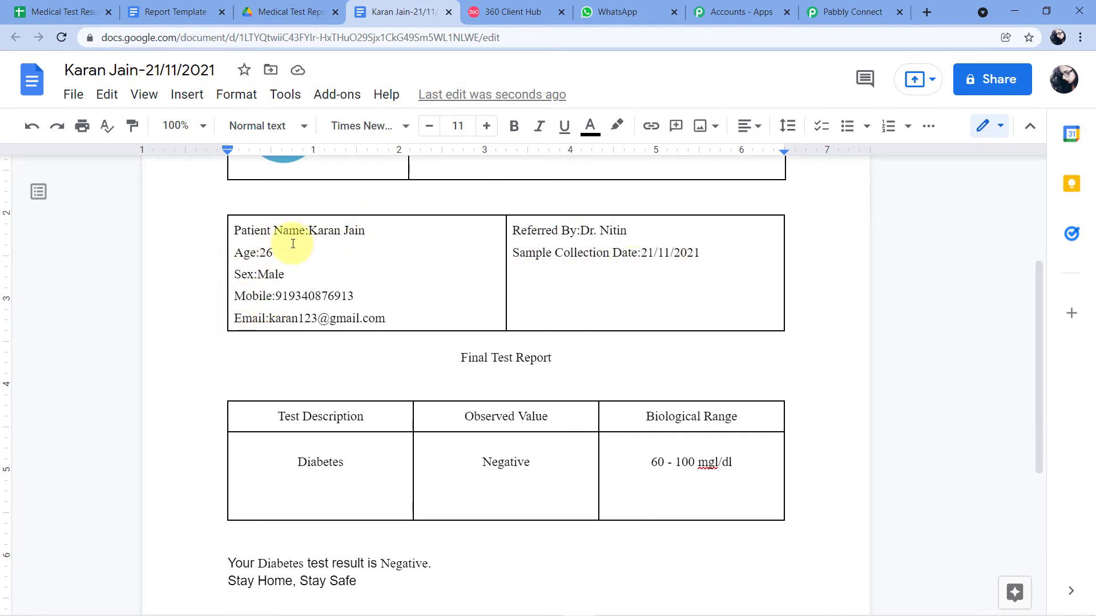
click(171, 11)
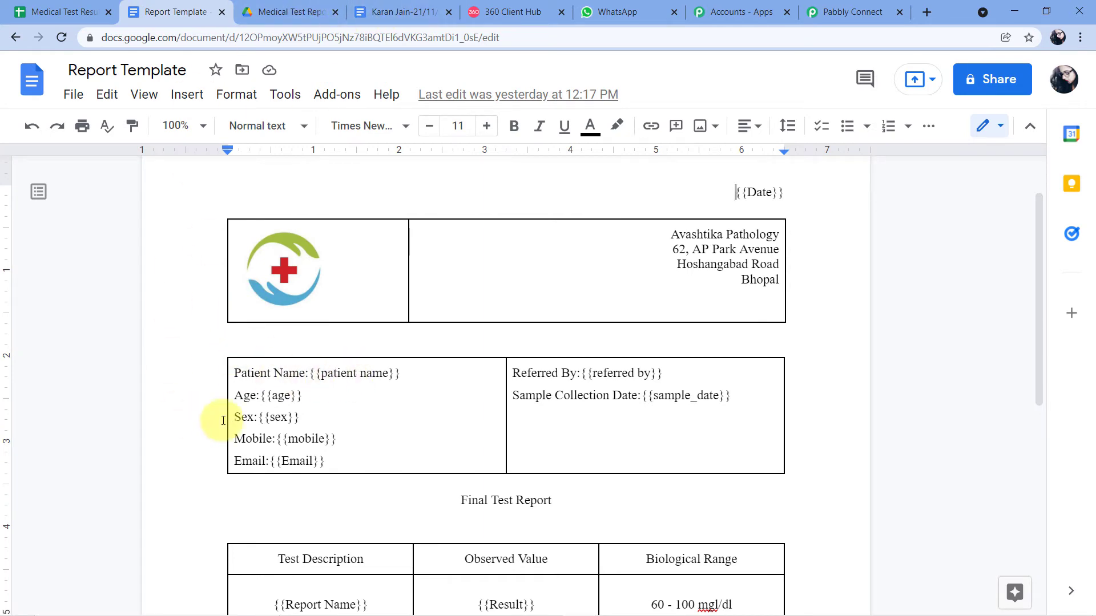
click(853, 11)
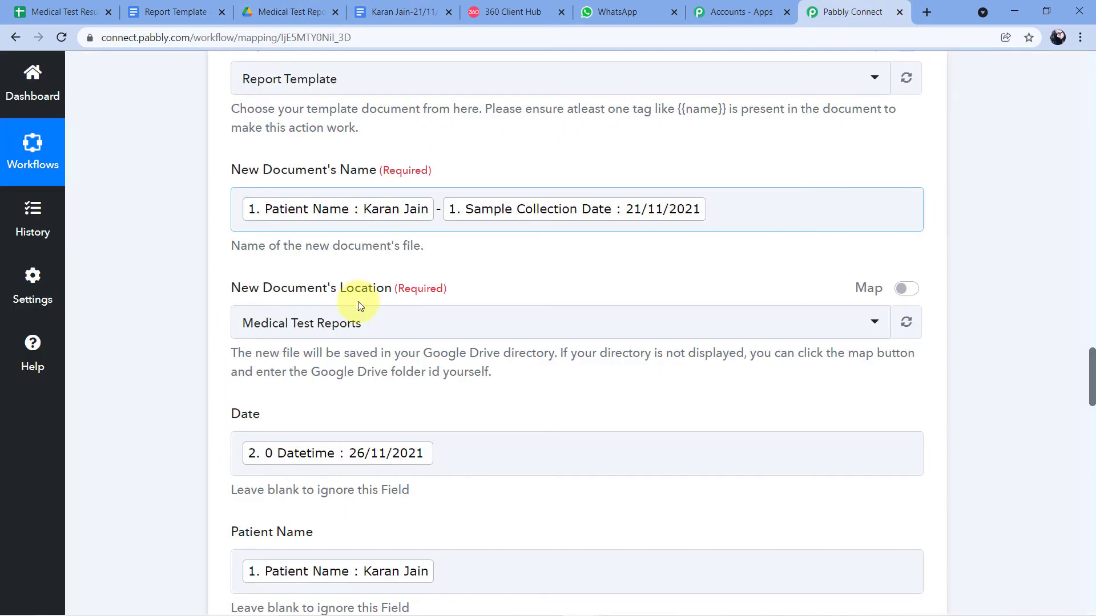
scroll(358, 301, down, 9)
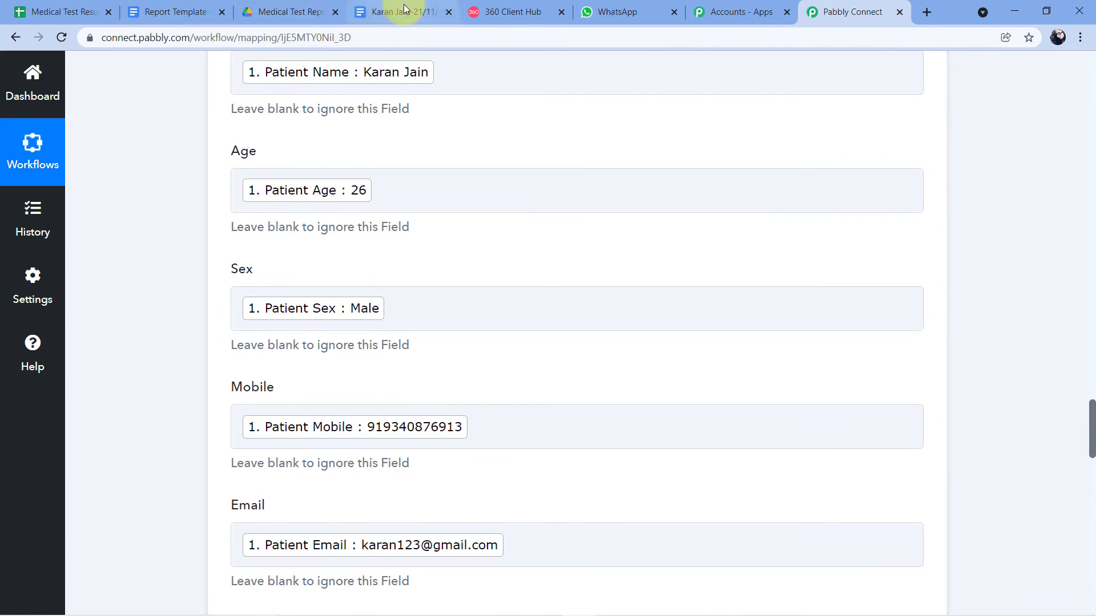
- Examine the whole generated report in Google Docs, including the test result table and closing lines, against the Report Template
click(404, 8)
scroll(318, 250, up, 1)
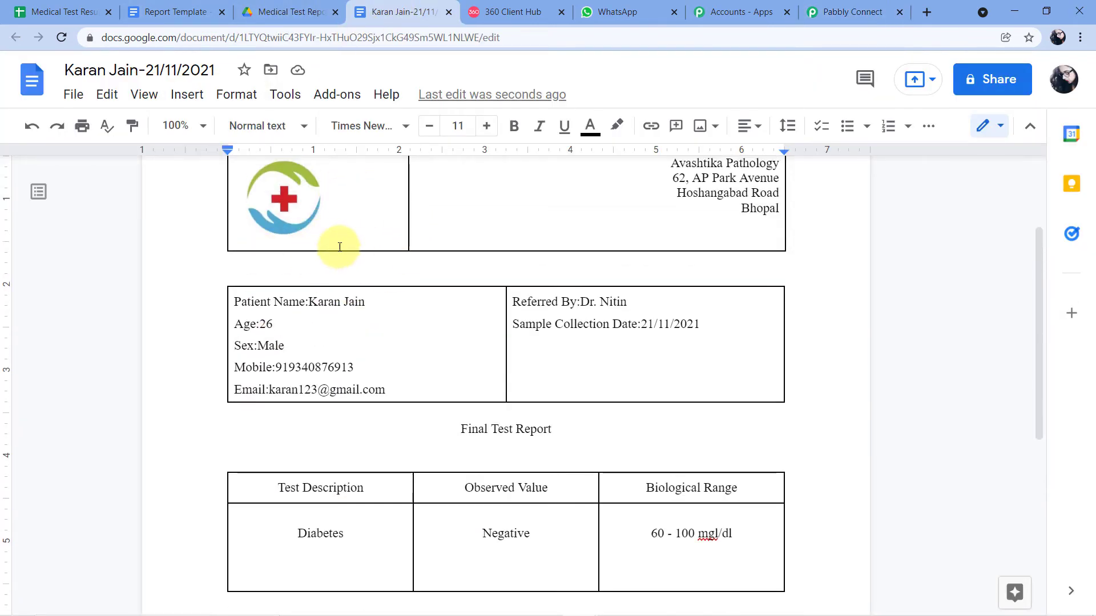
scroll(339, 246, down, 4)
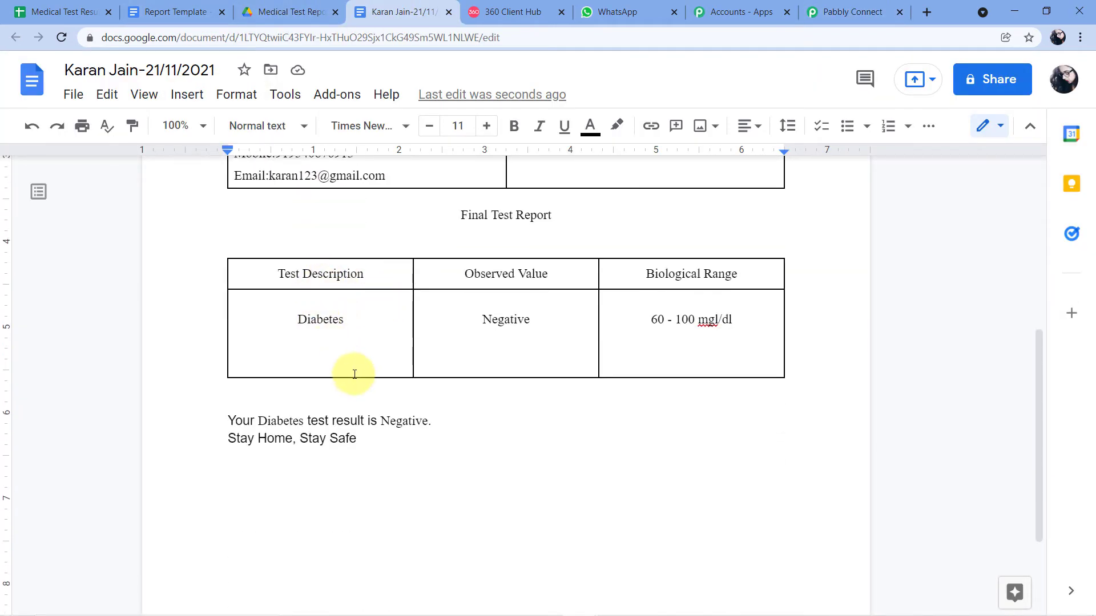
scroll(371, 409, up, 6)
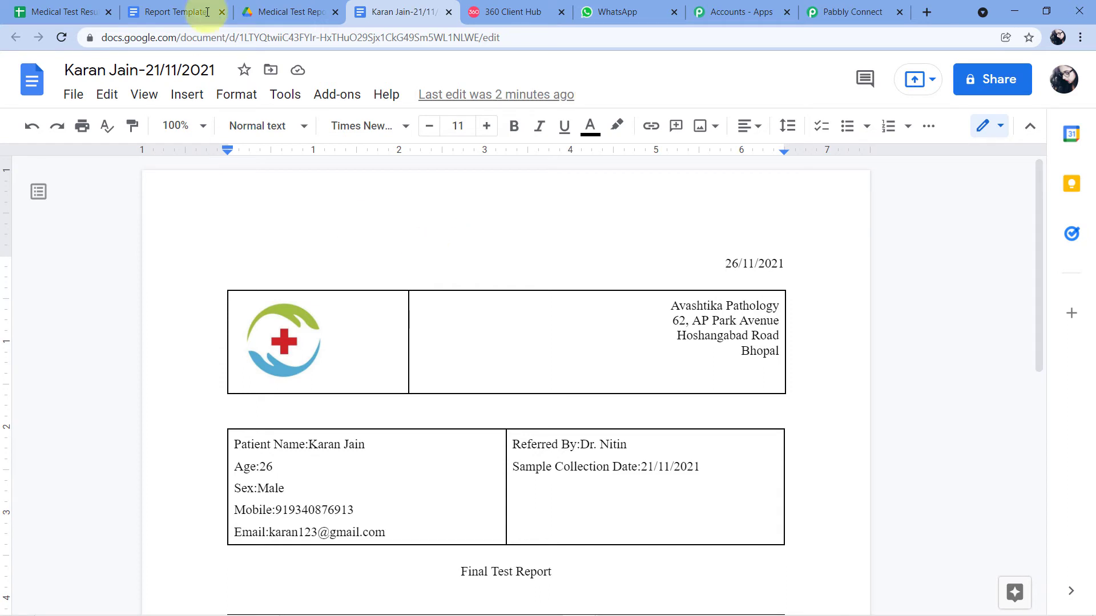
click(188, 9)
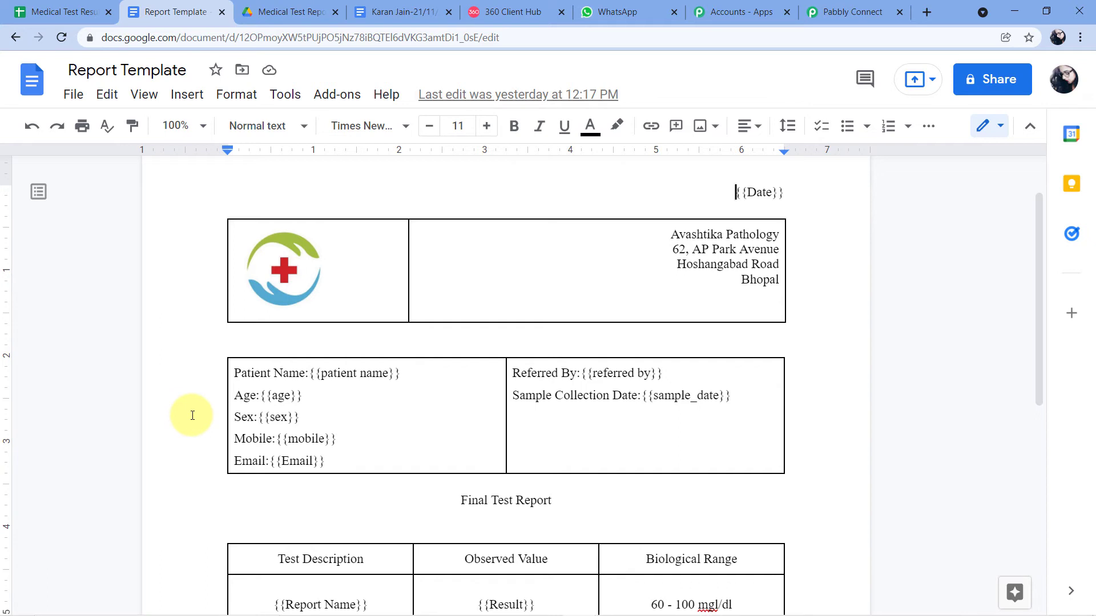
click(388, 11)
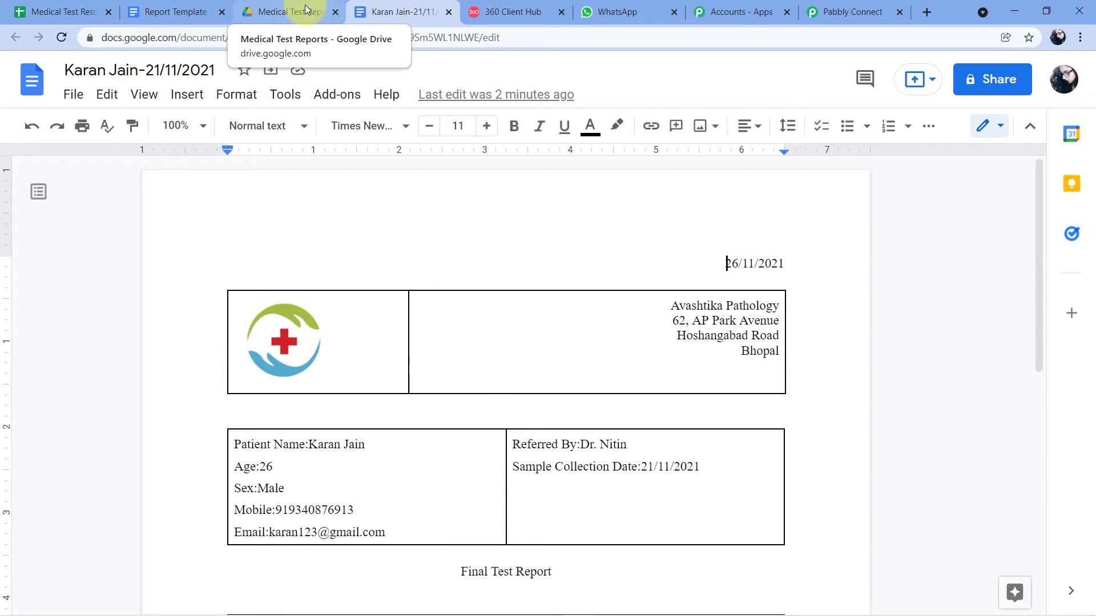
key(ctrl+minus)
key(ctrl+minus)
scroll(577, 176, down, 3)
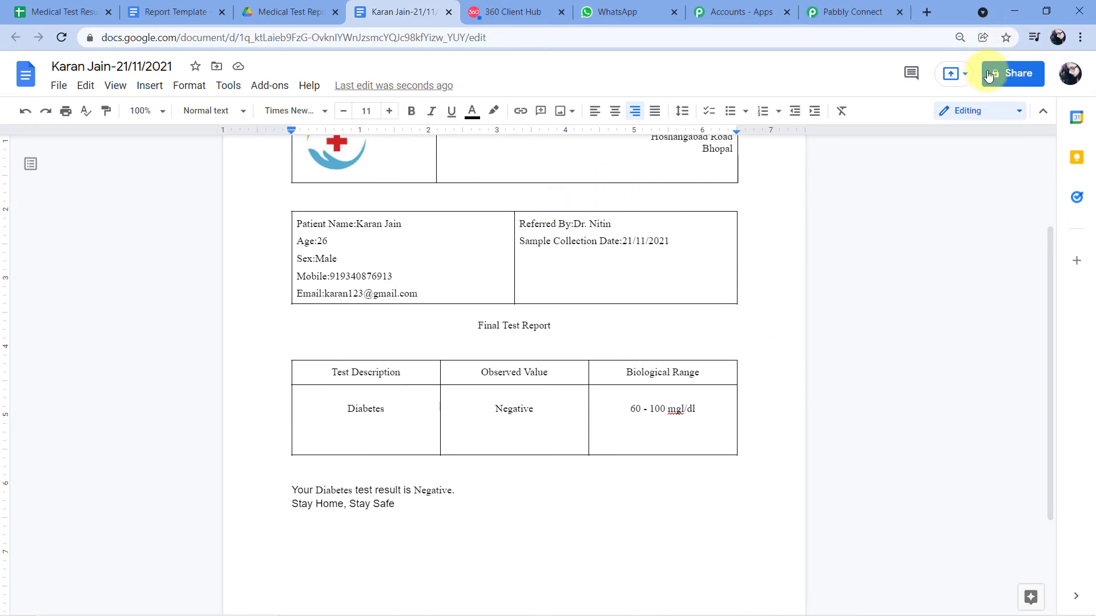
scroll(589, 196, up, 3)
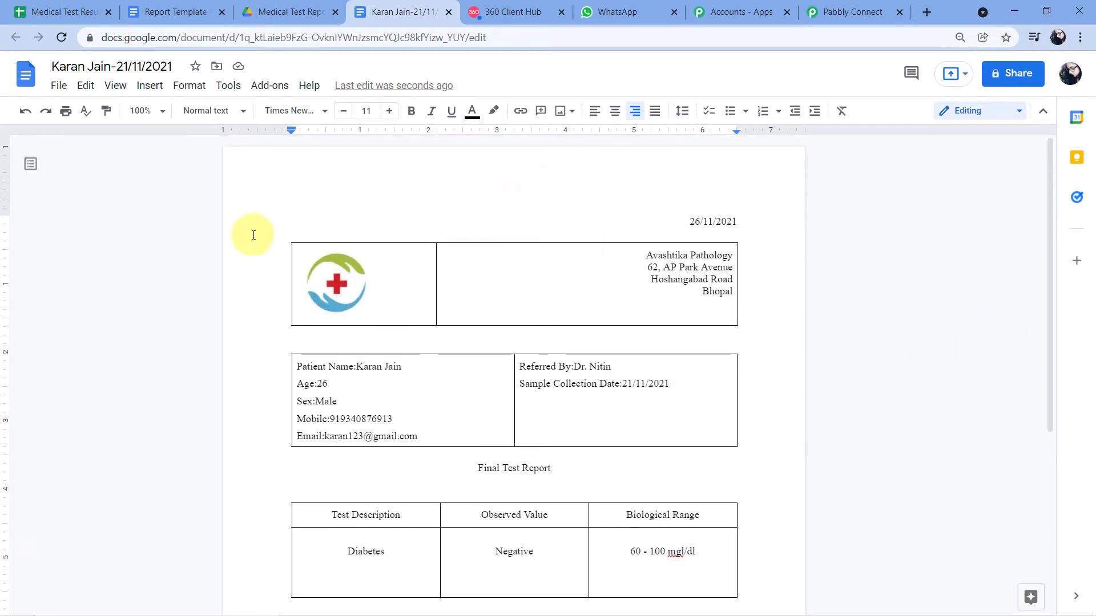
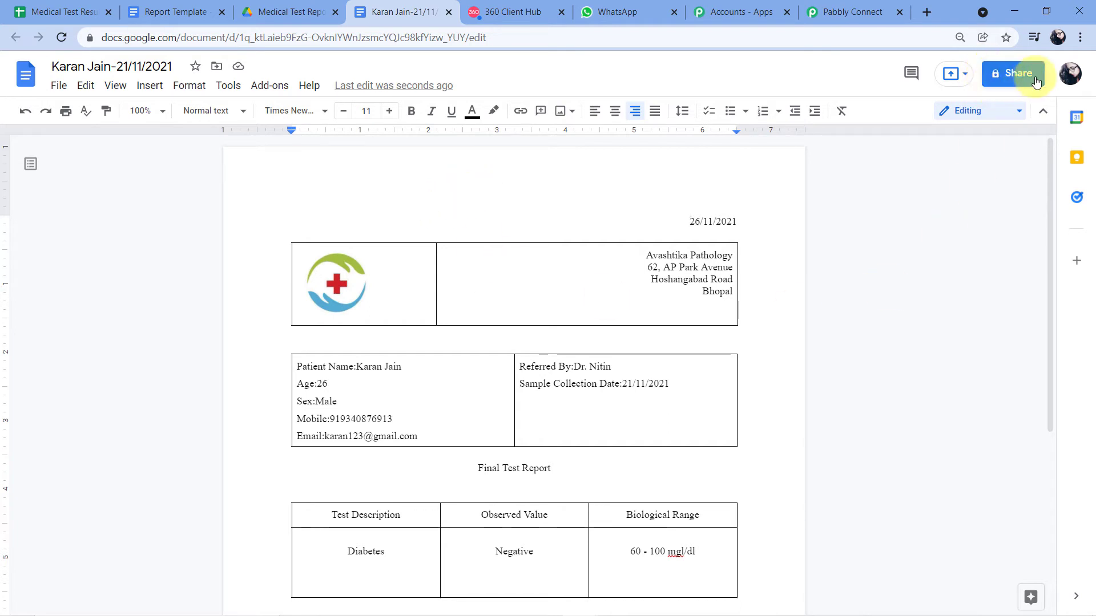
- Return to Pabbly Connect and add a new action after the Google Docs one, choosing Google Drive as its app
click(867, 7)
scroll(928, 225, down, 5)
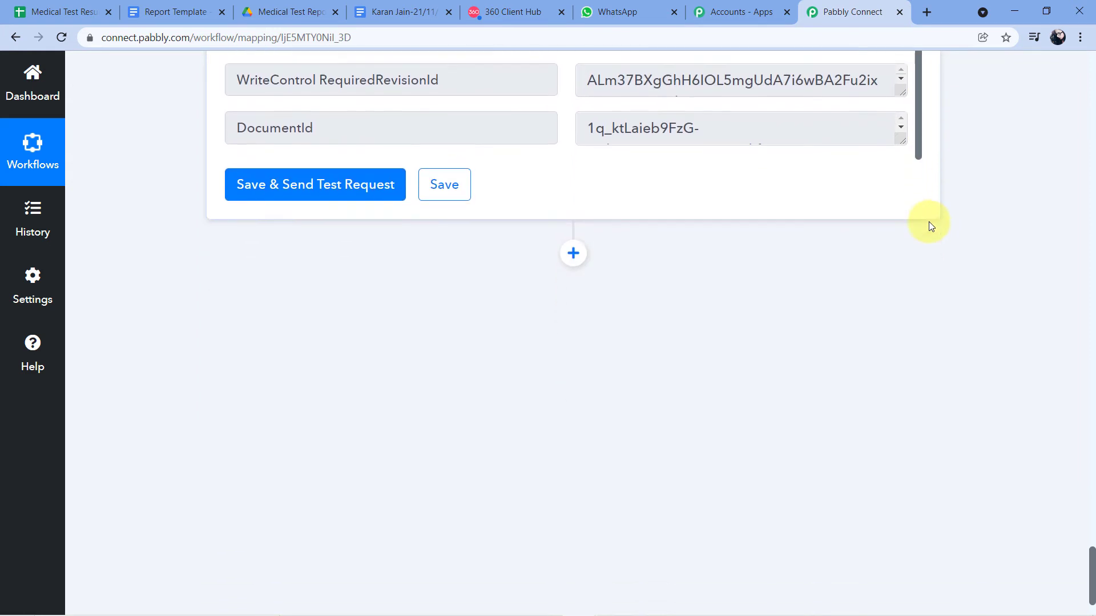
click(573, 220)
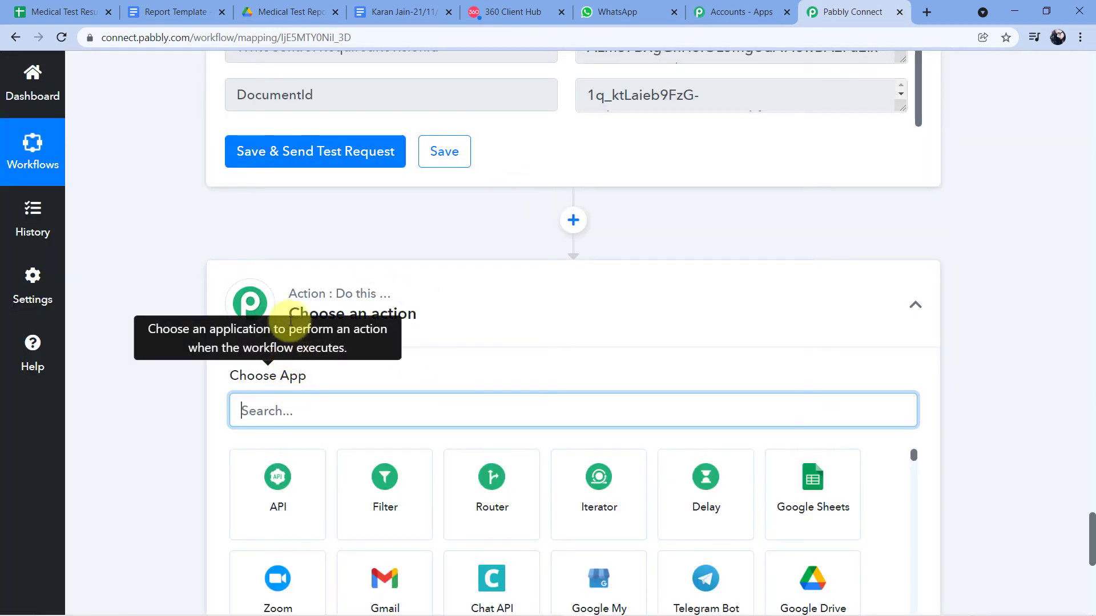
scroll(284, 277, down, 1)
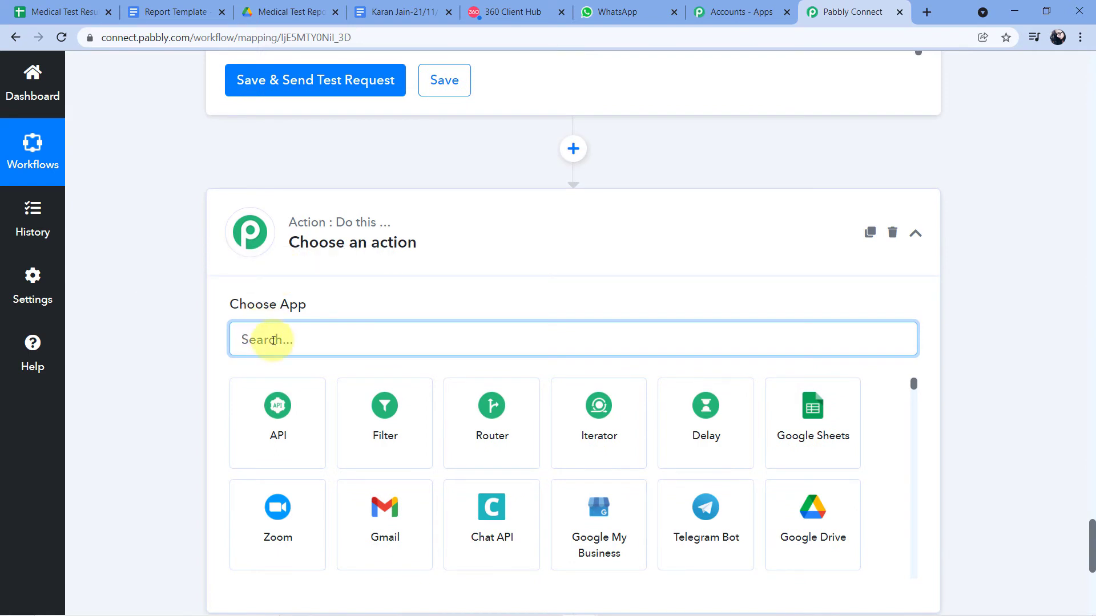
text(Google)
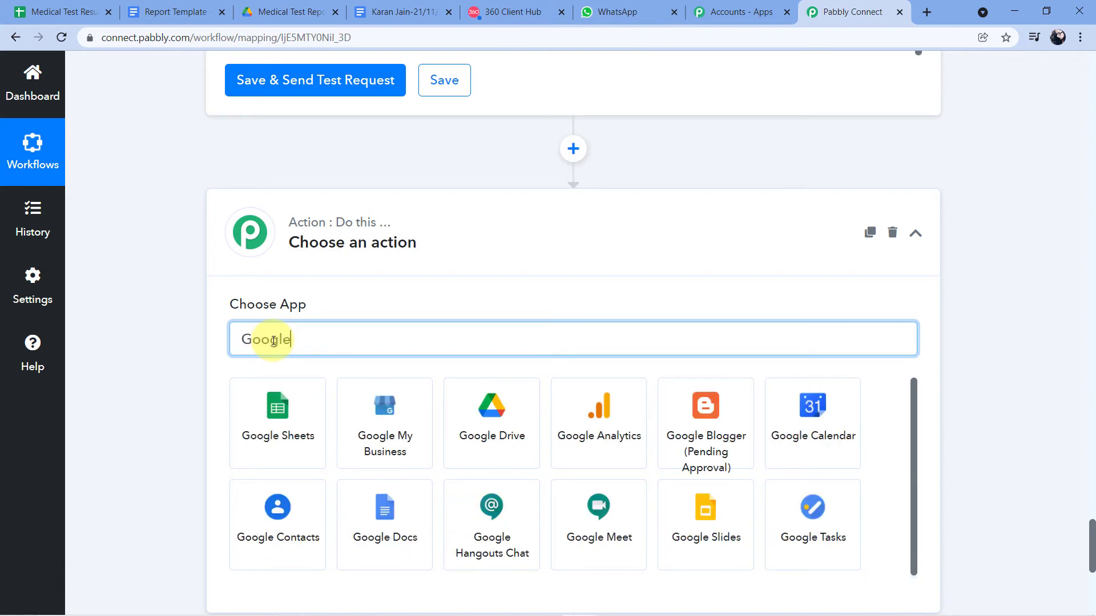
text( D)
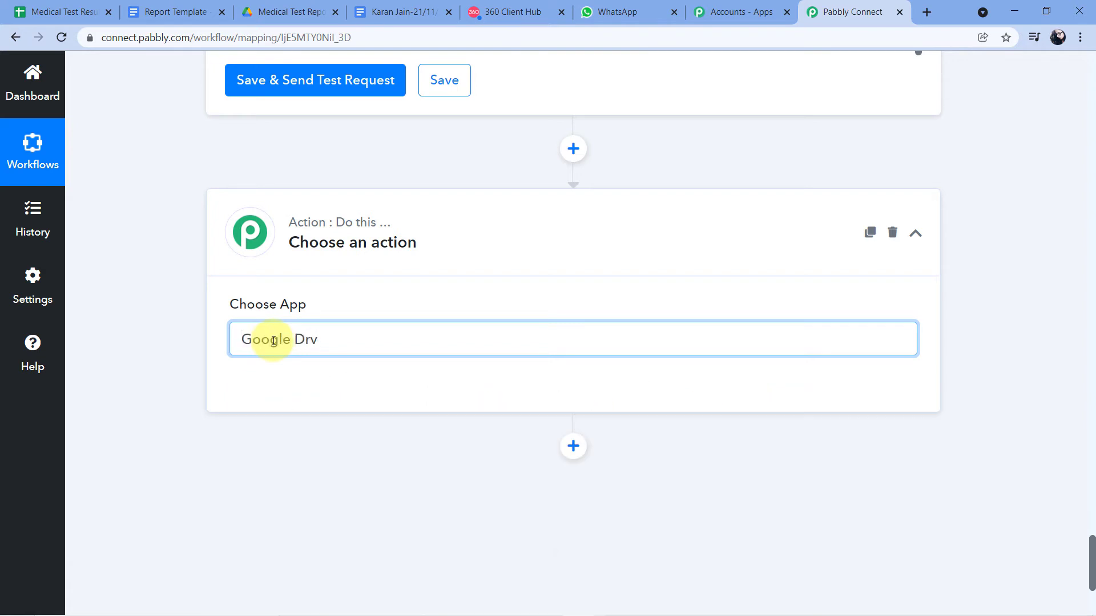
text(r)
click(278, 393)
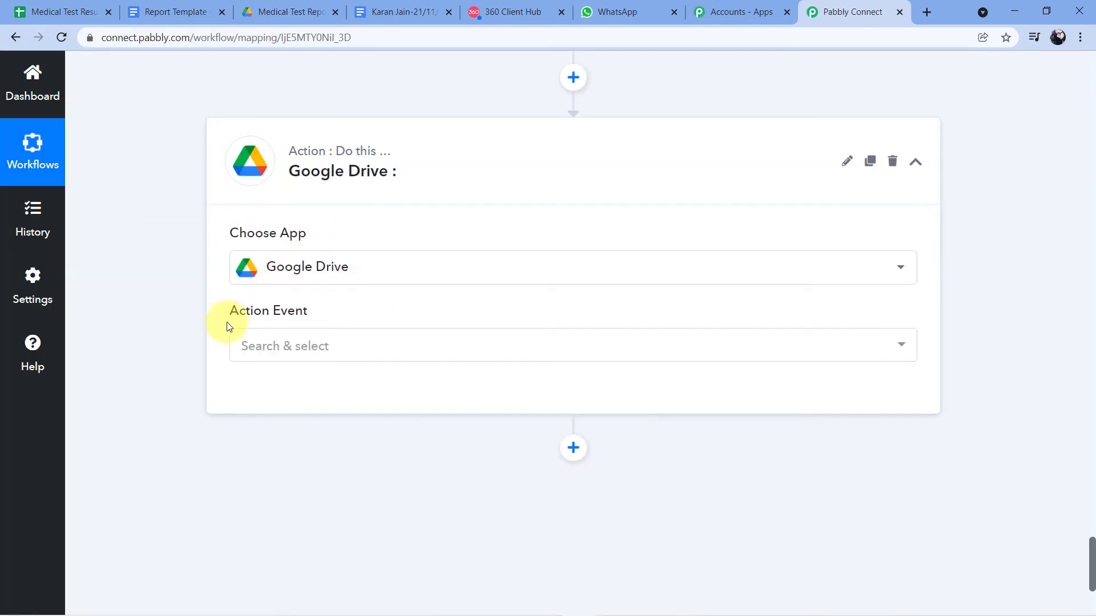
- Set the Google Drive action's event to Share a File With Anyone
click(335, 347)
scroll(410, 151, down, 5)
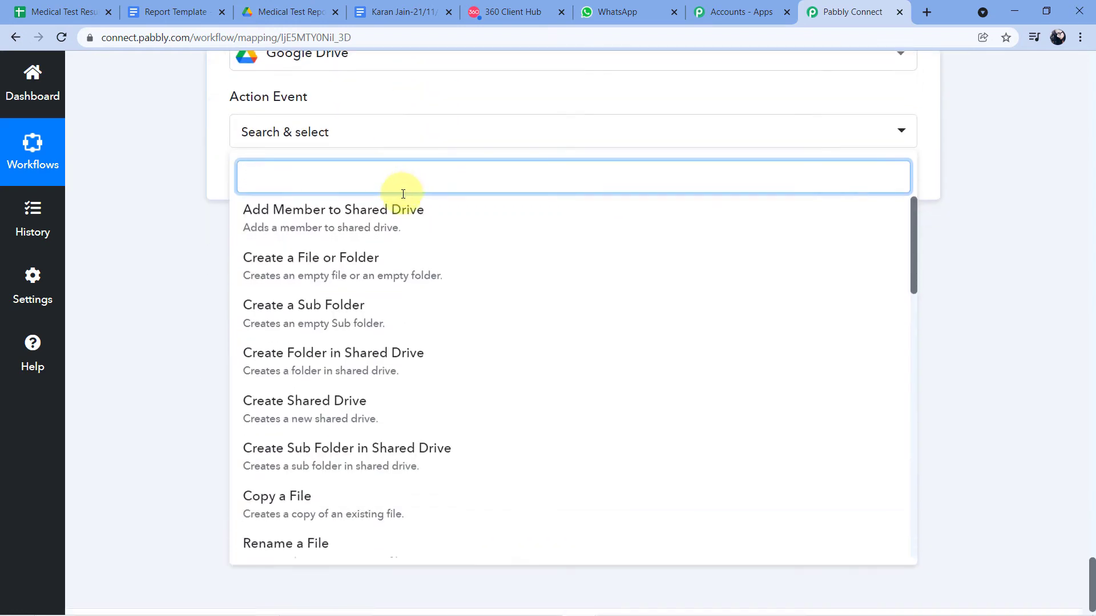
scroll(406, 260, down, 5)
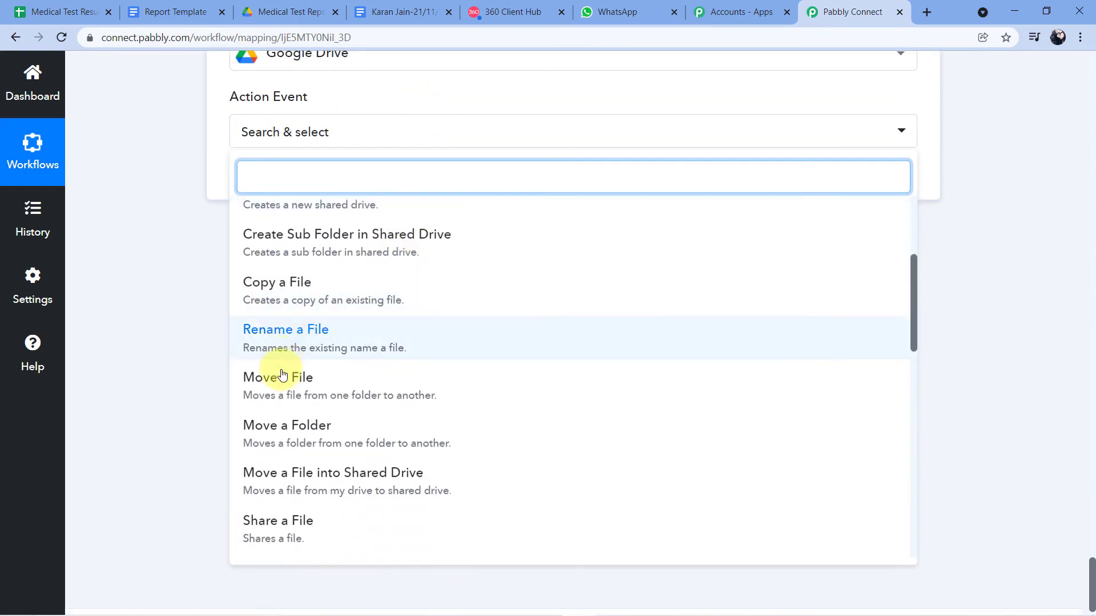
scroll(312, 497, down, 2)
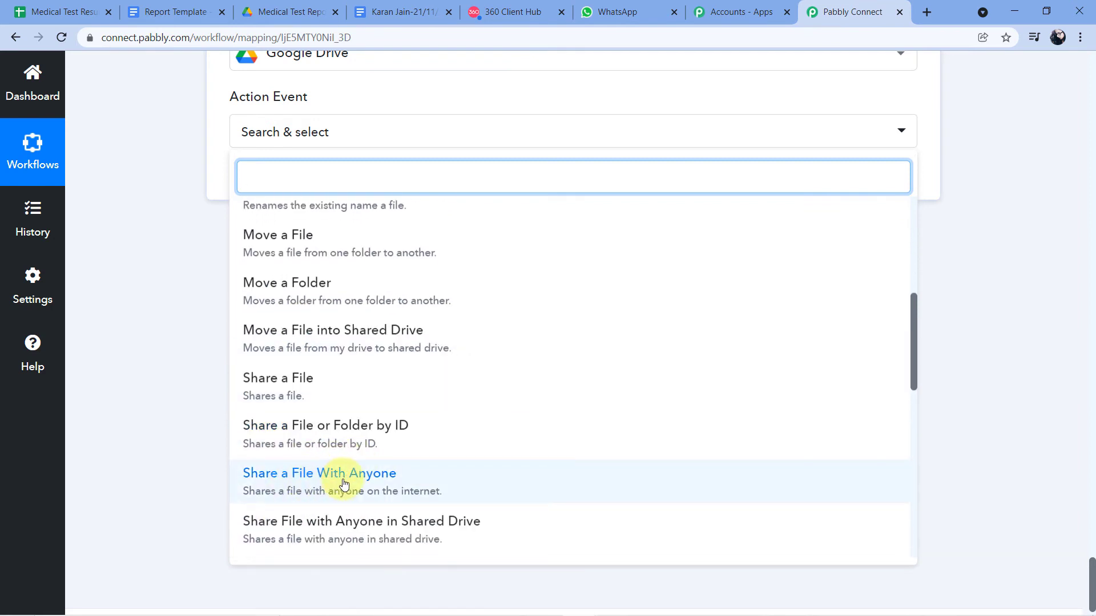
click(343, 484)
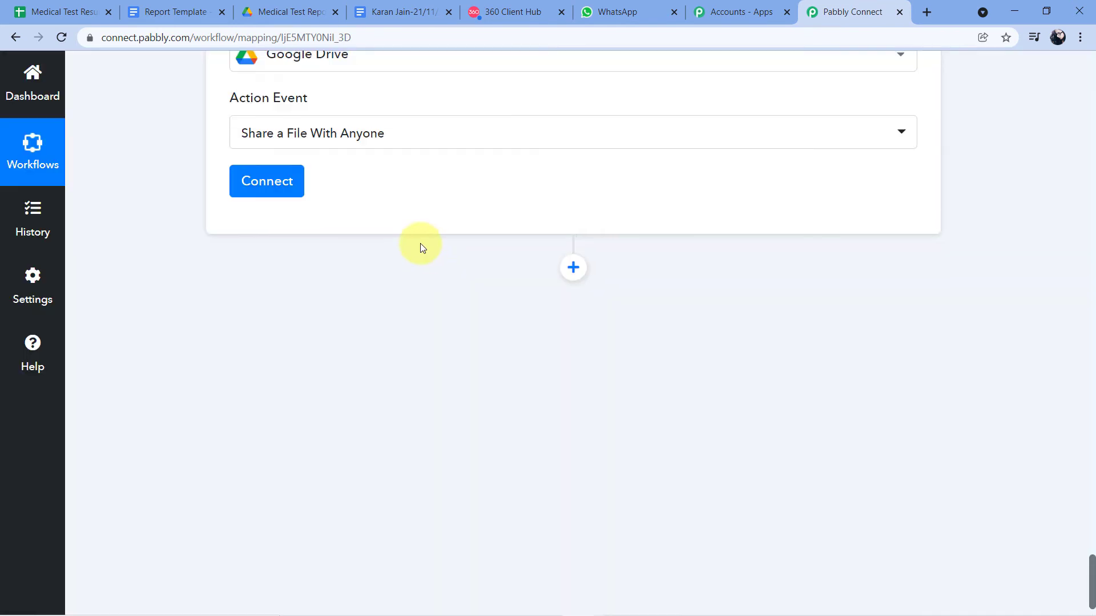
scroll(420, 243, up, 4)
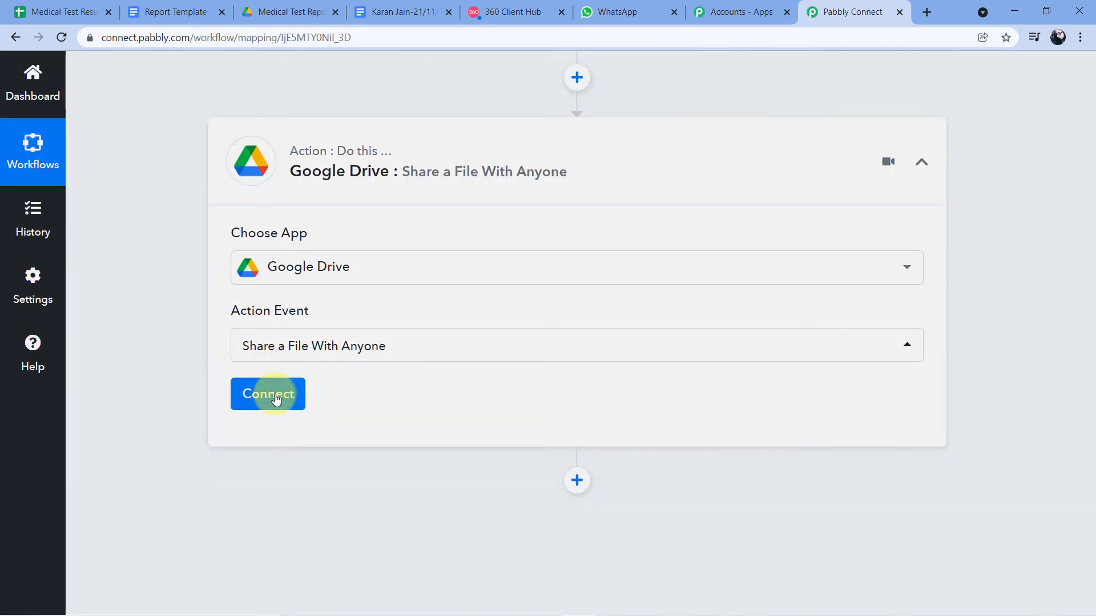
- Add a new Google Drive connection to the action and authorise Pabbly Connect's access with the Google account
click(273, 396)
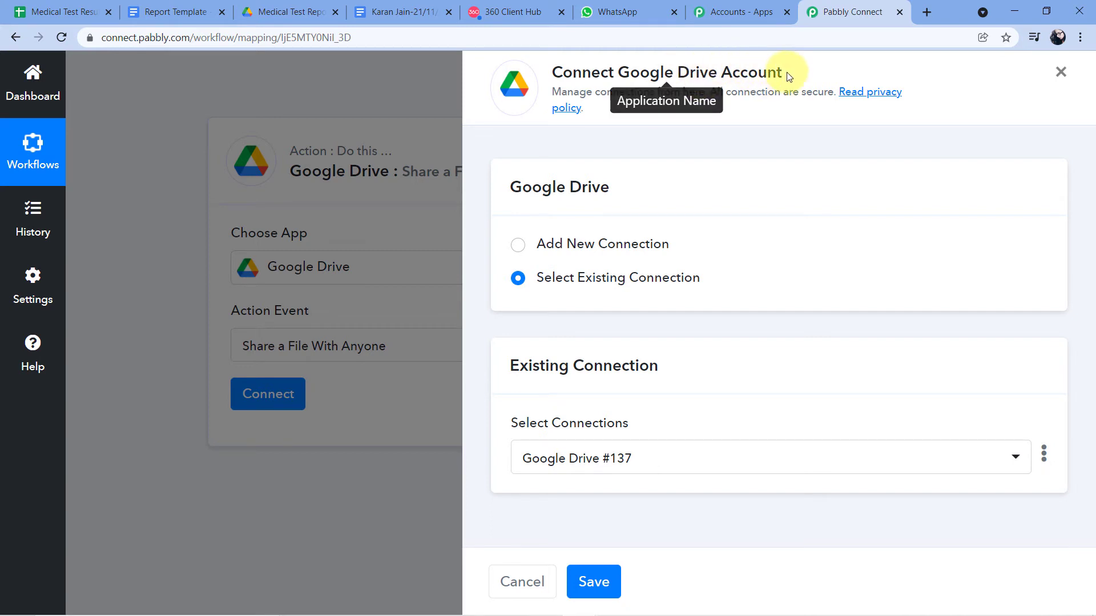
click(517, 245)
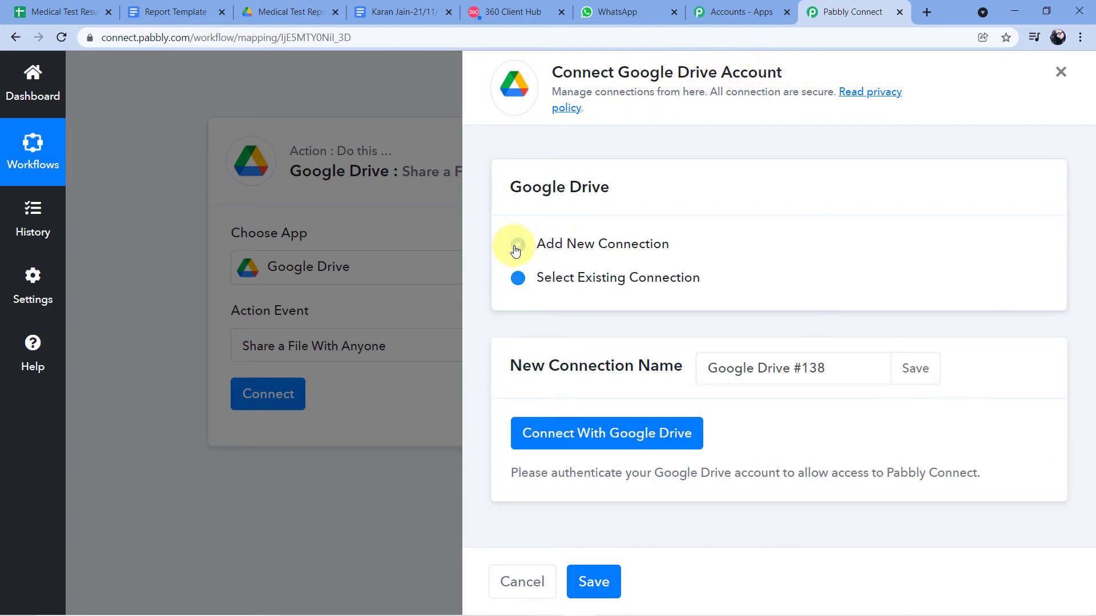
click(610, 443)
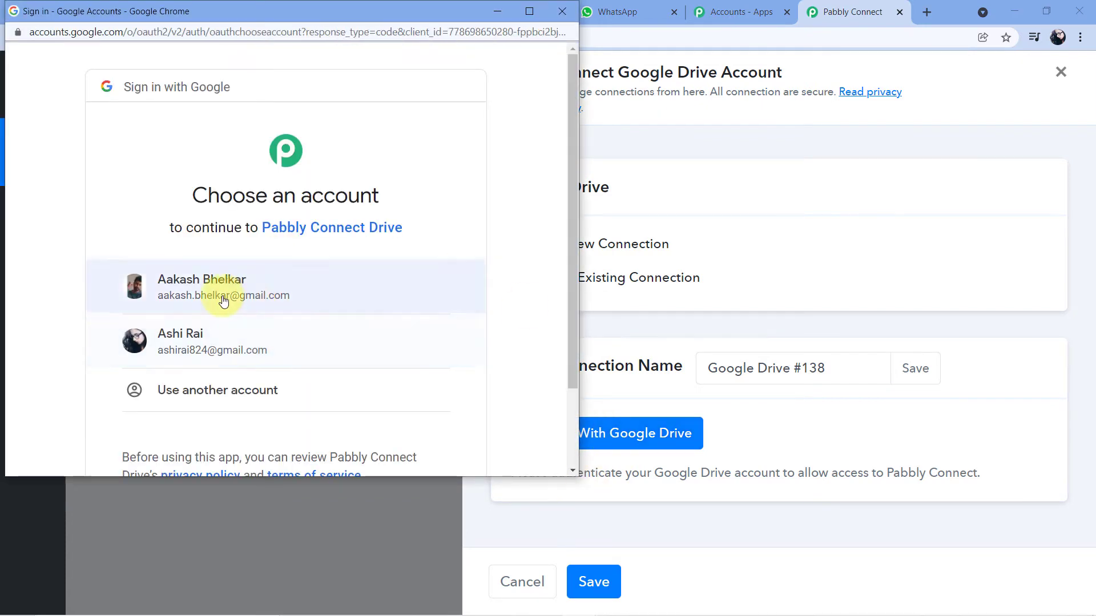
click(192, 341)
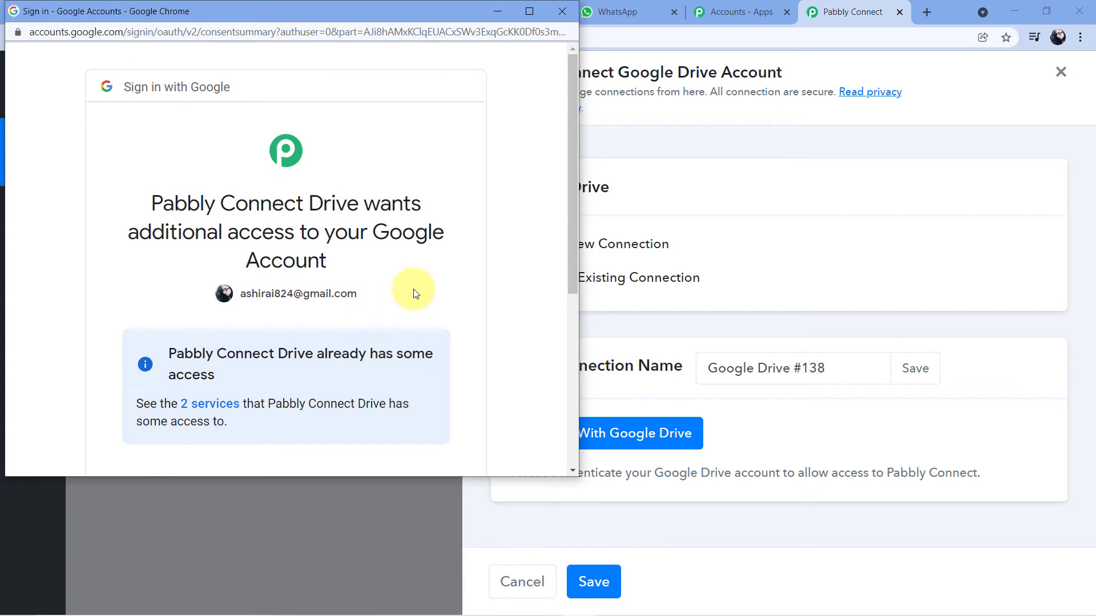
scroll(415, 293, down, 5)
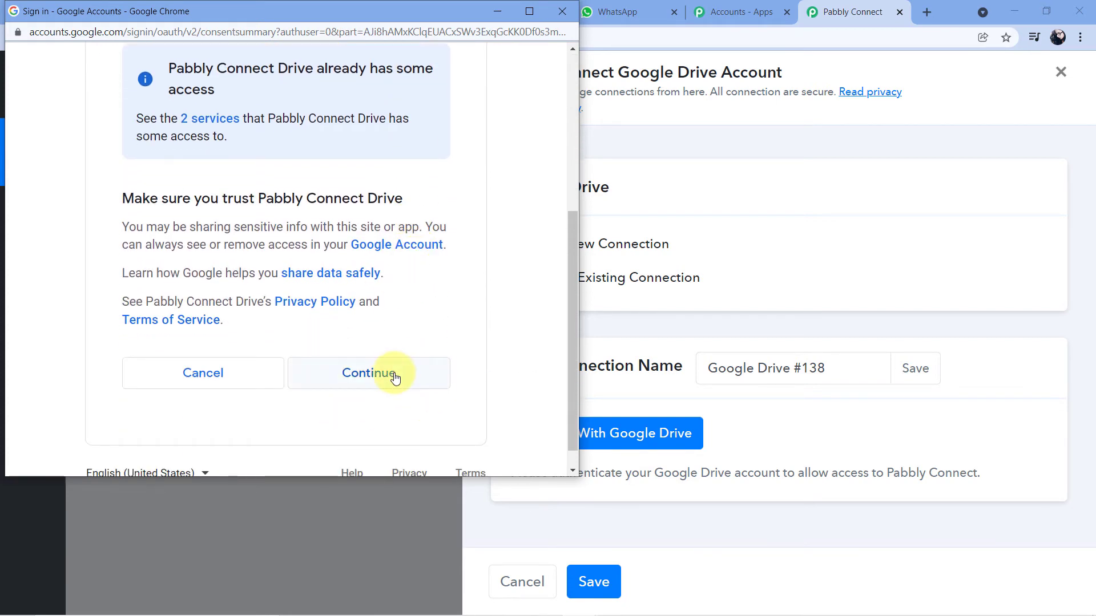
click(394, 377)
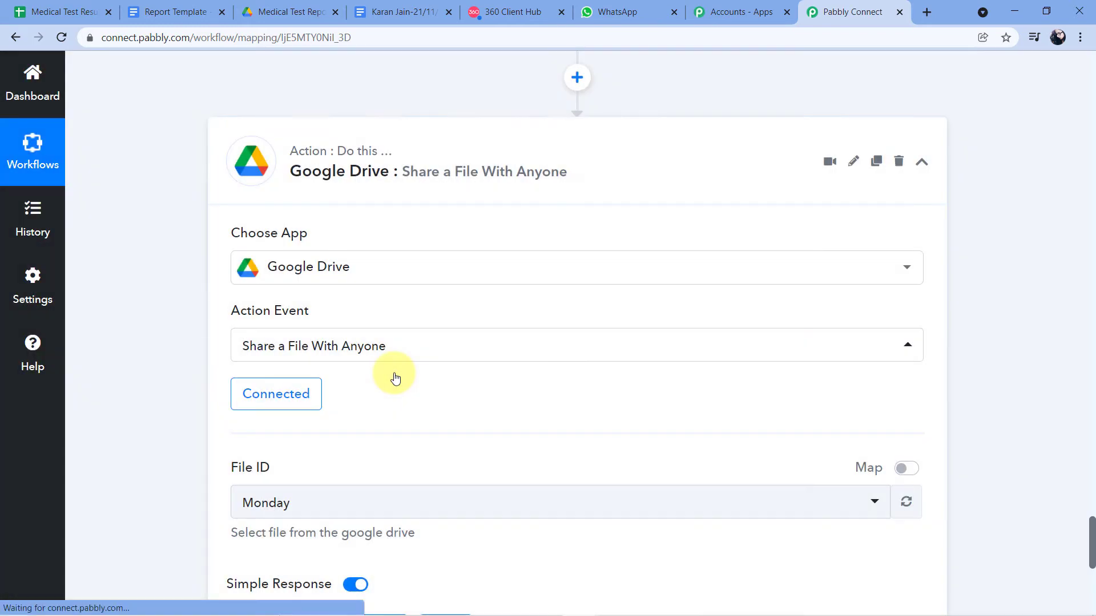
- Check the File ID field of the sharing action and enlarge the DocumentId value in the Google Docs response to read it fully
scroll(395, 378, down, 3)
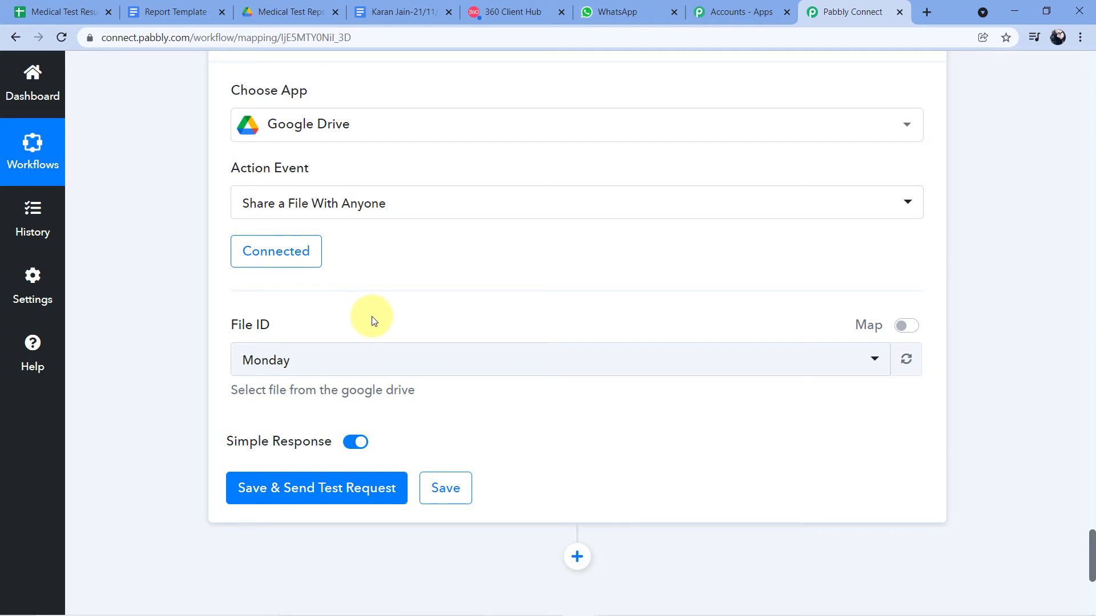
scroll(383, 323, up, 8)
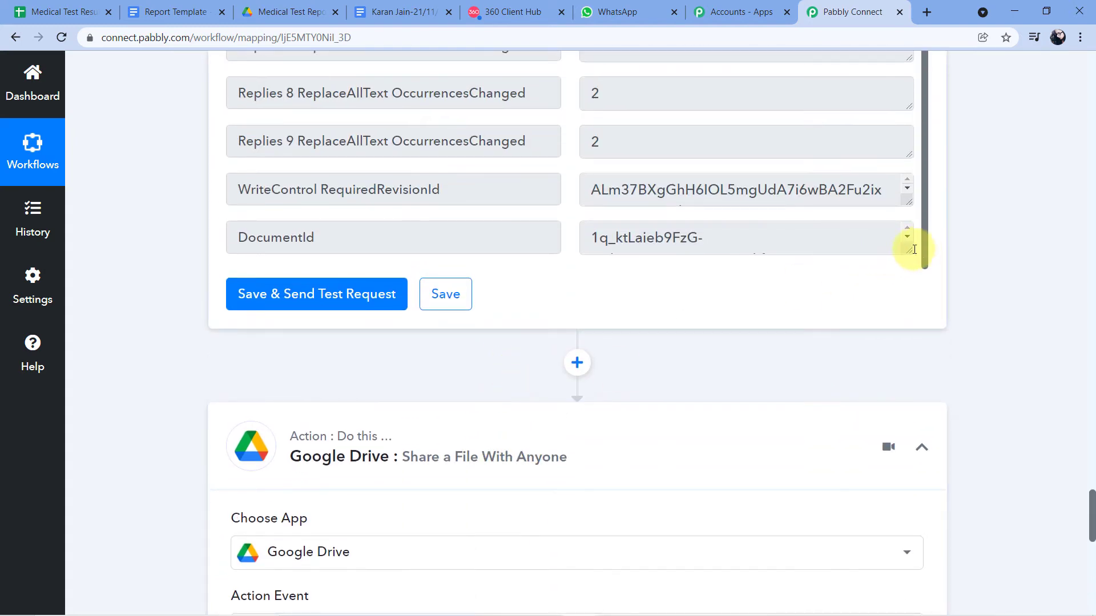
drag(909, 250, 910, 286)
scroll(741, 299, down, 1)
scroll(587, 212, up, 3)
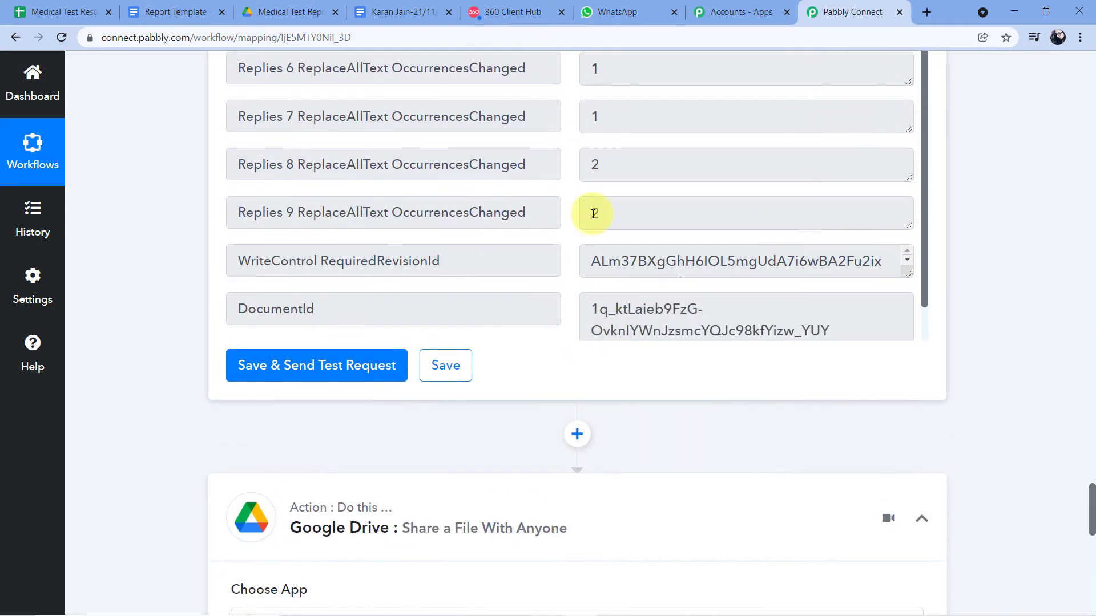
- Look over the patient row in the Medical Test Result spreadsheet at 125% zoom and return to Pabbly Connect
click(63, 12)
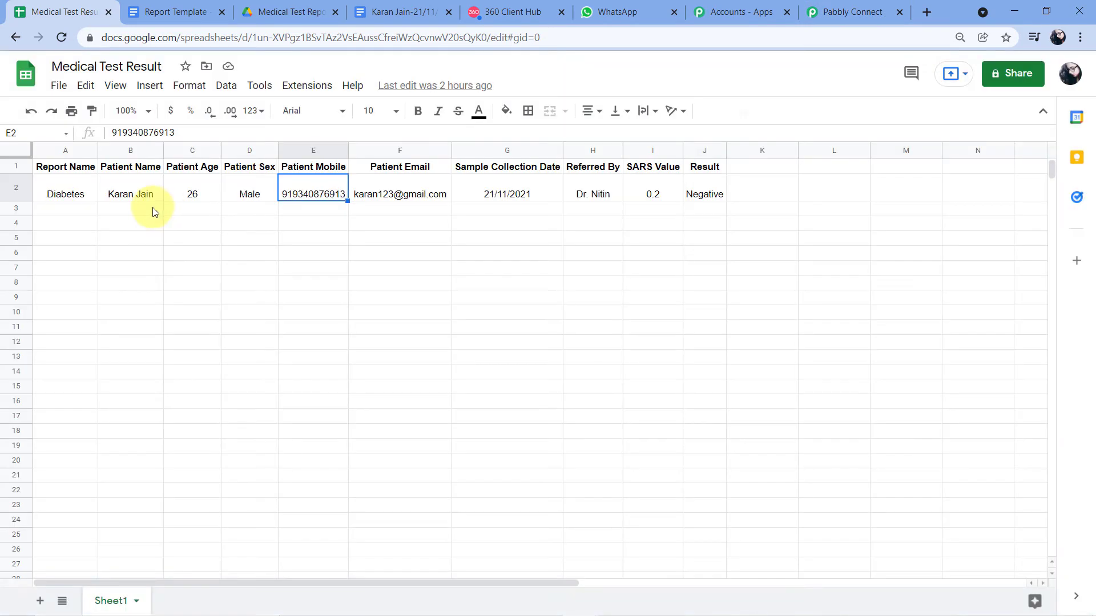
key(ctrl+plus)
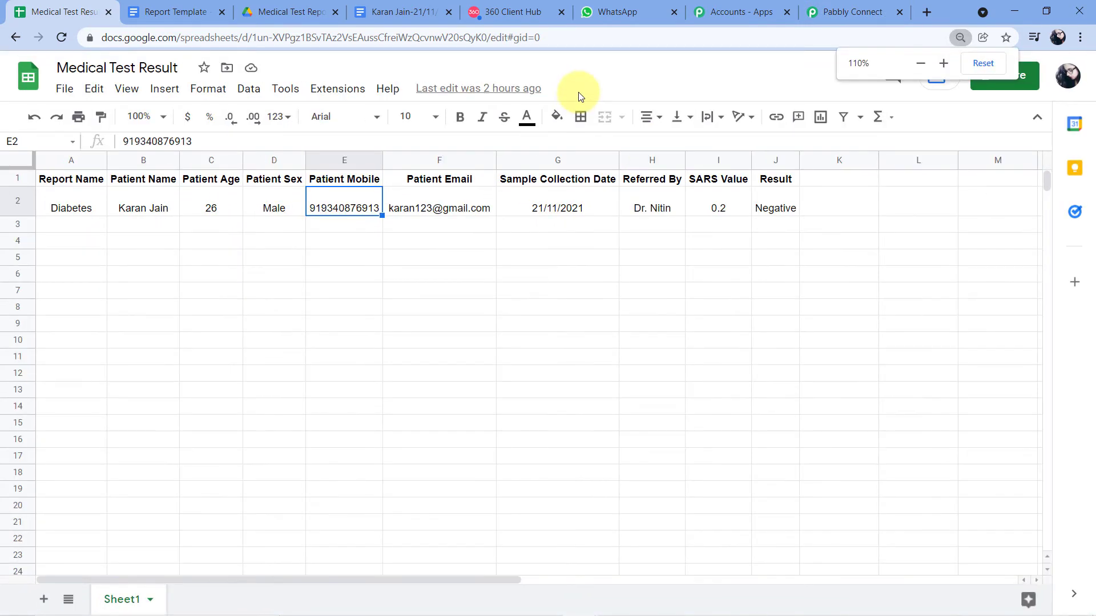
key(ctrl+plus)
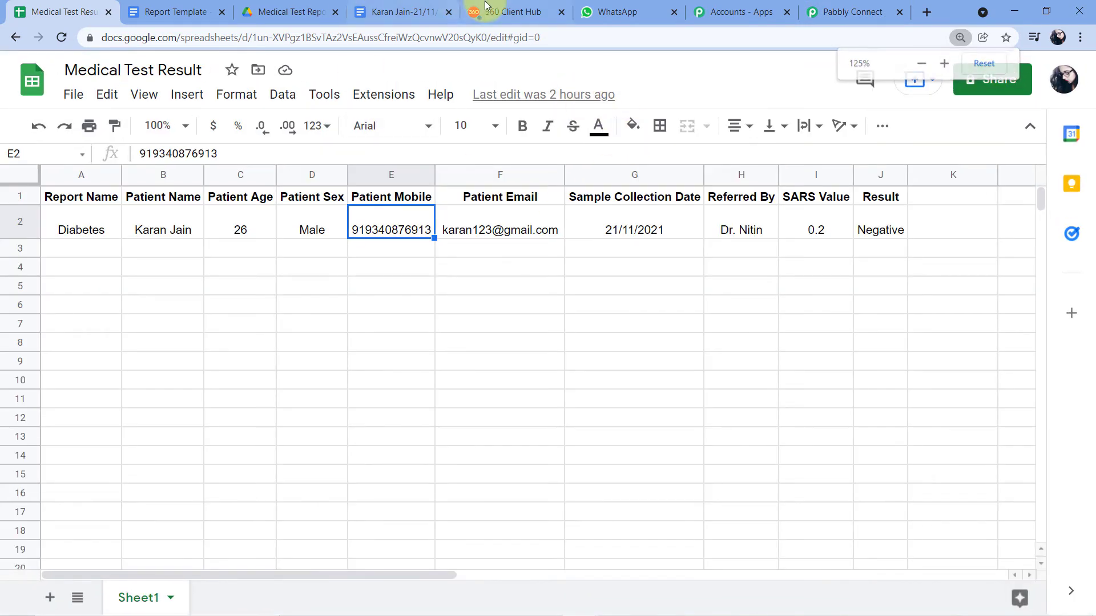
click(822, 11)
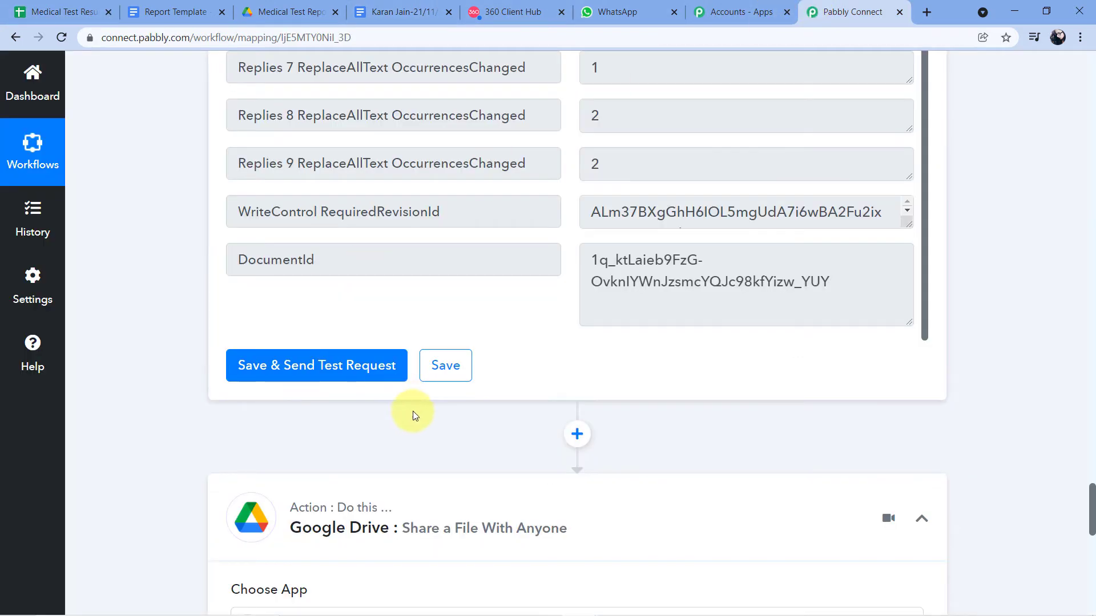
- Review the sharing action's File ID field and the Google Docs action's received response down to its DocumentId
scroll(411, 399, down, 4)
scroll(408, 380, down, 4)
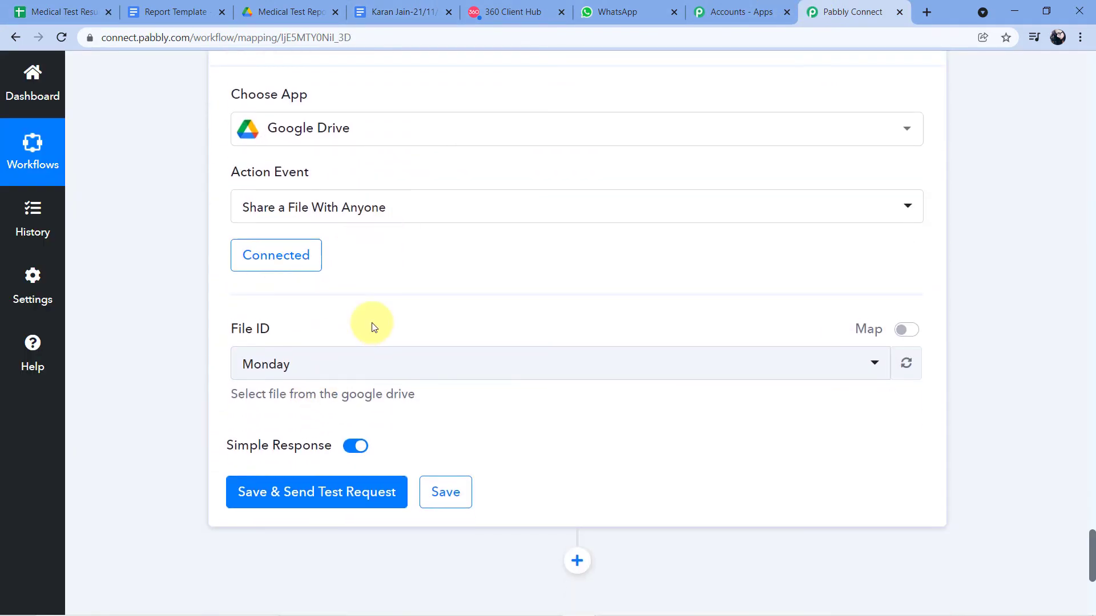
scroll(372, 321, up, 5)
scroll(559, 347, up, 8)
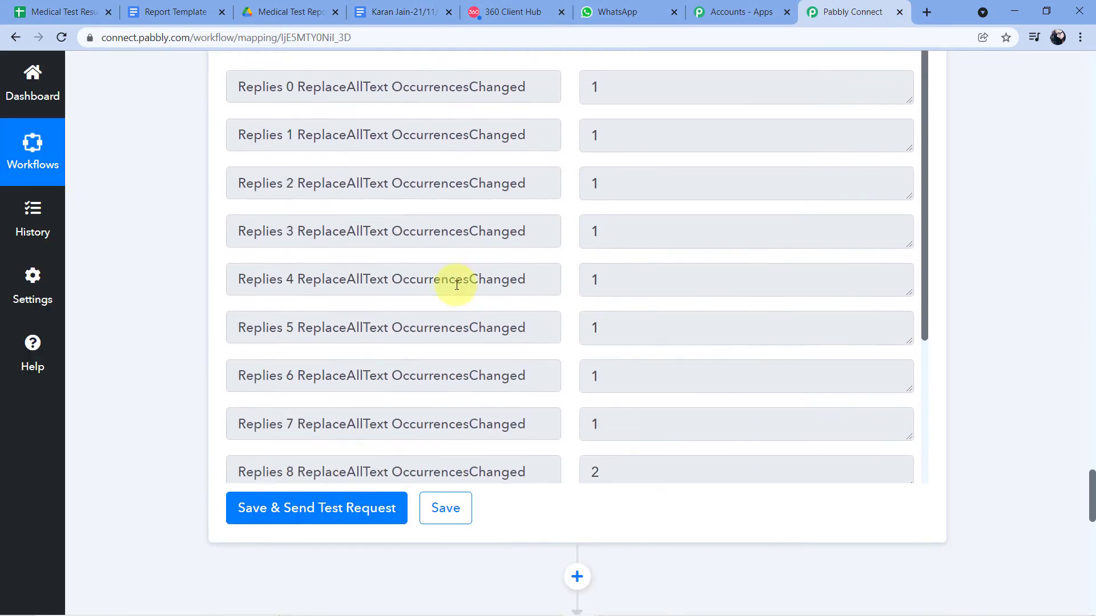
scroll(452, 283, down, 3)
scroll(291, 232, up, 8)
scroll(209, 262, down, 4)
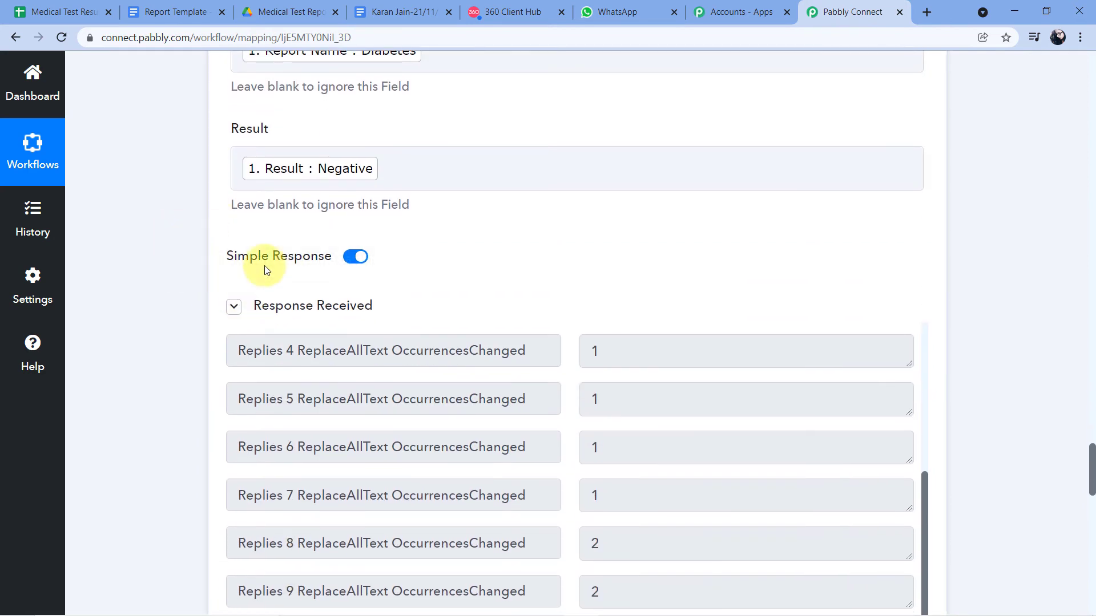
scroll(268, 282, down, 2)
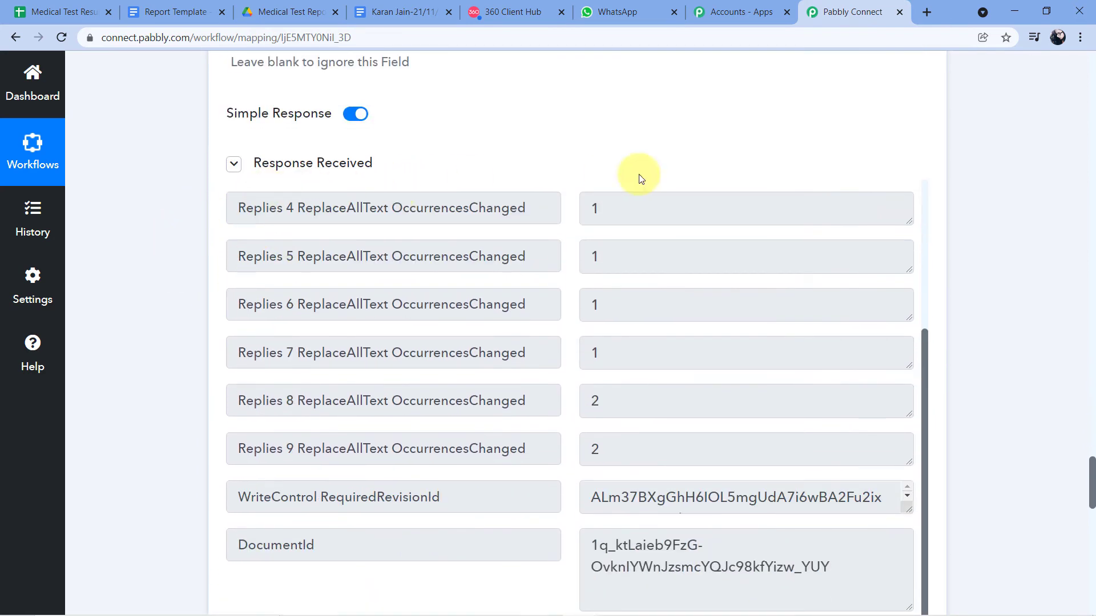
scroll(535, 147, down, 5)
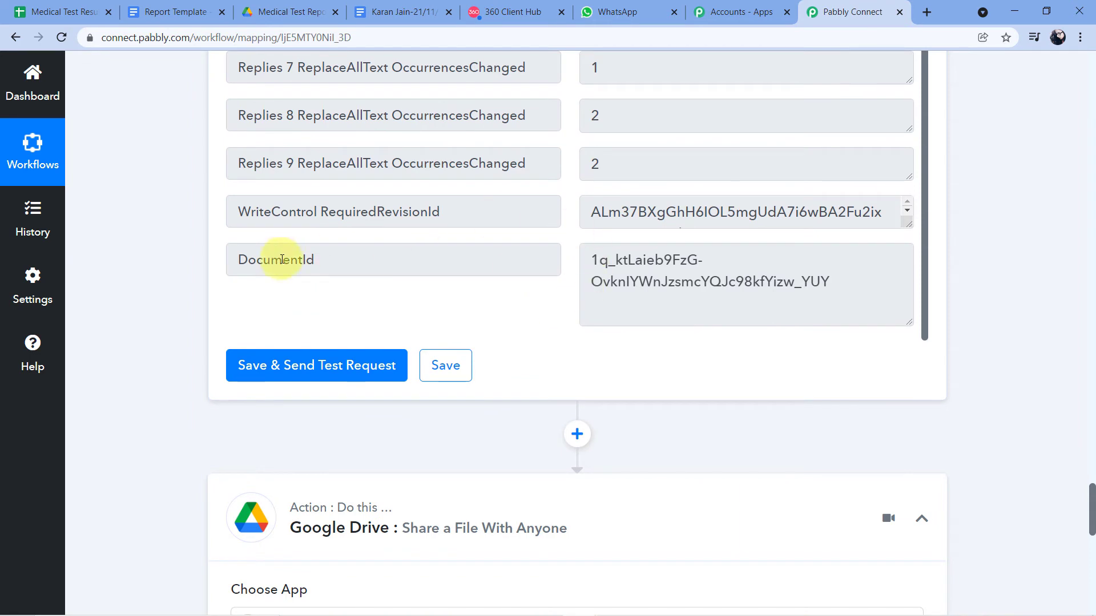
- Examine the DocumentId label and value in the Google Docs response against the File ID required by the sharing action
drag(341, 260, 225, 262)
click(347, 261)
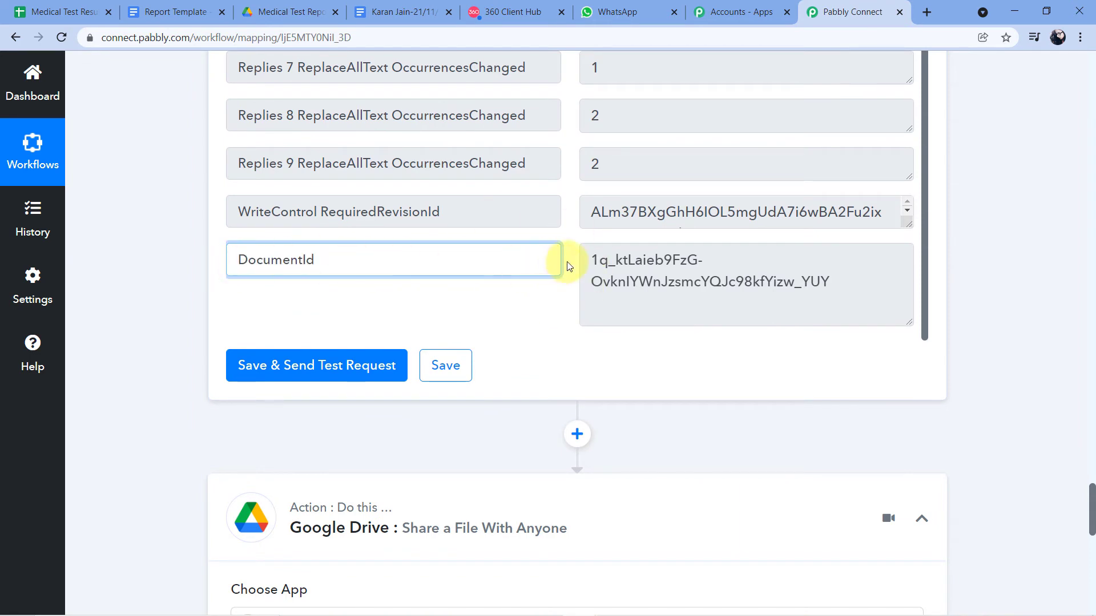
drag(592, 259, 827, 290)
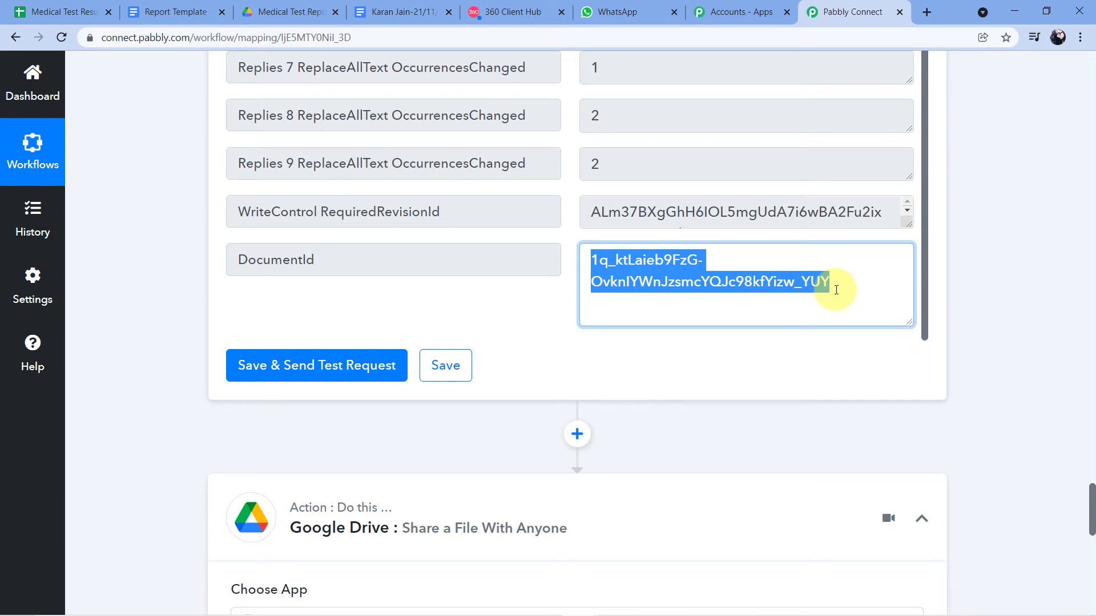
click(836, 290)
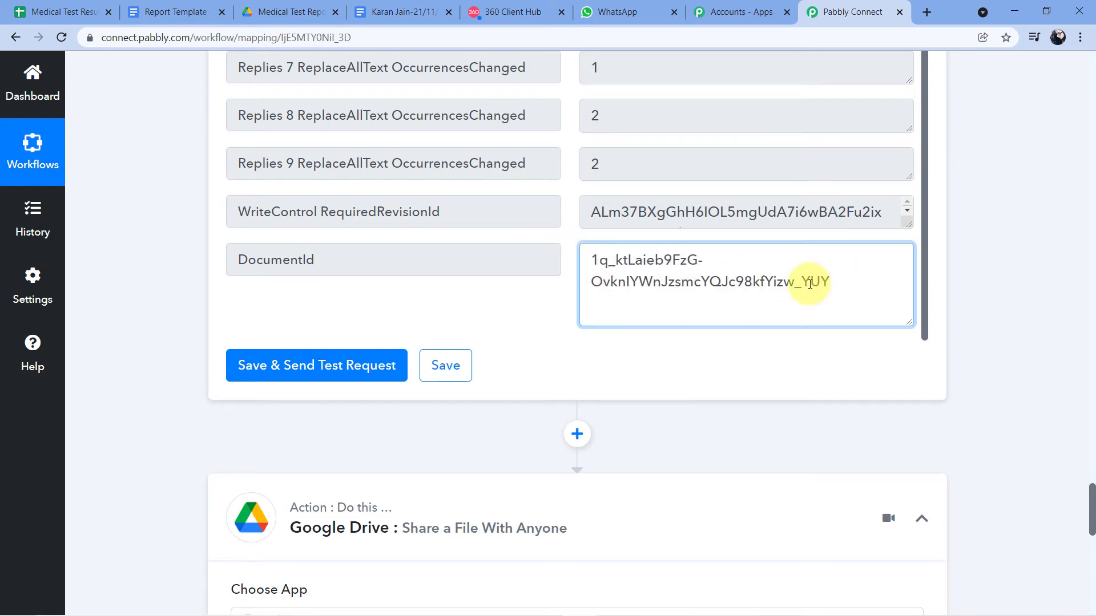
click(533, 299)
scroll(544, 307, down, 1)
scroll(544, 307, down, 5)
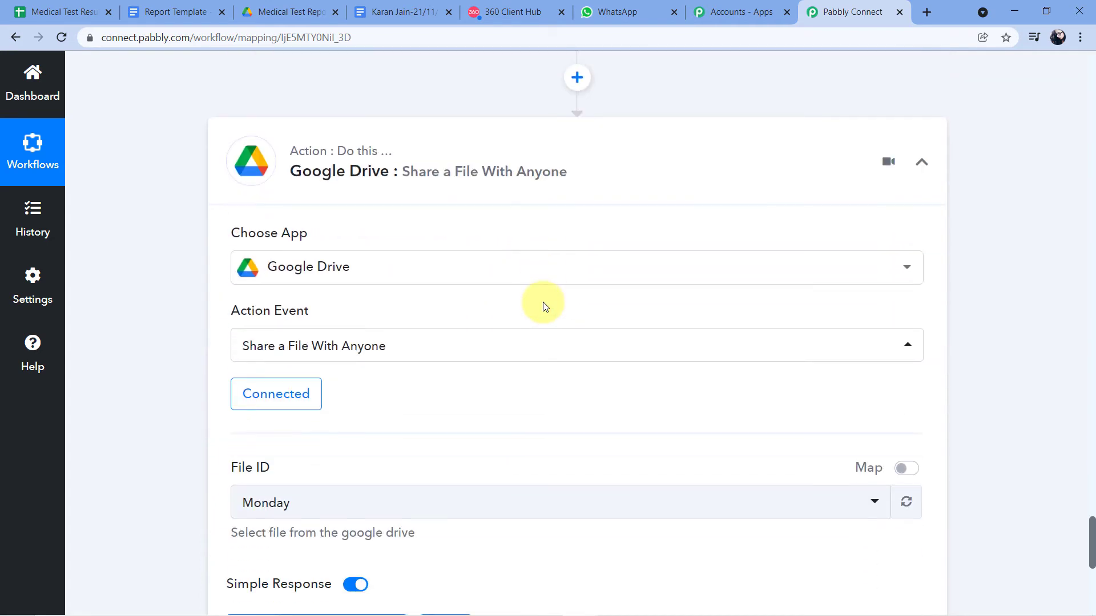
scroll(543, 301, up, 6)
scroll(632, 275, down, 1)
scroll(520, 302, down, 6)
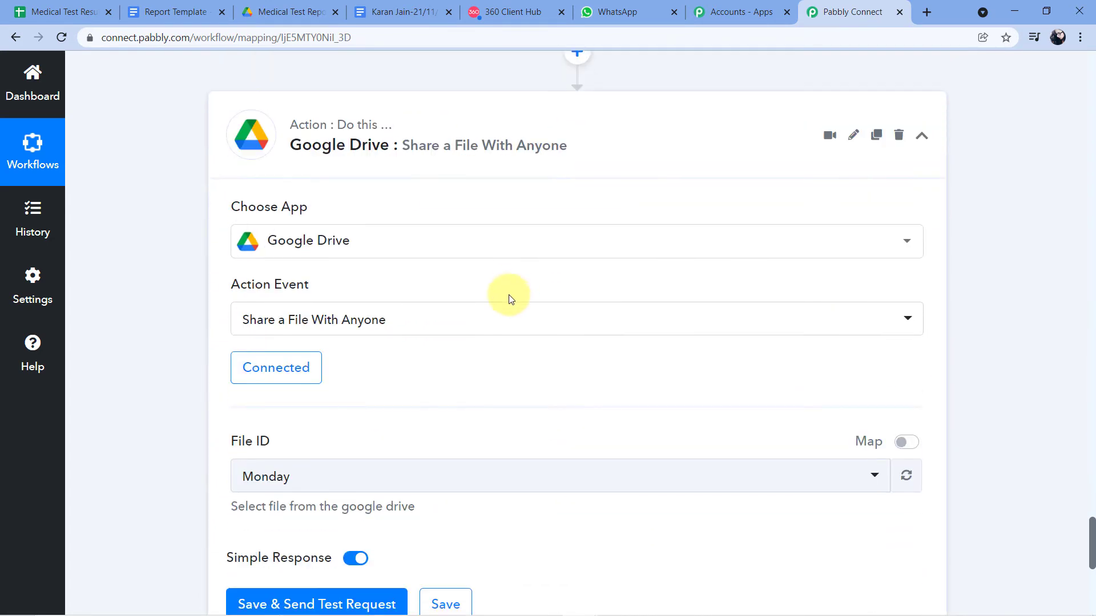
scroll(288, 389, down, 2)
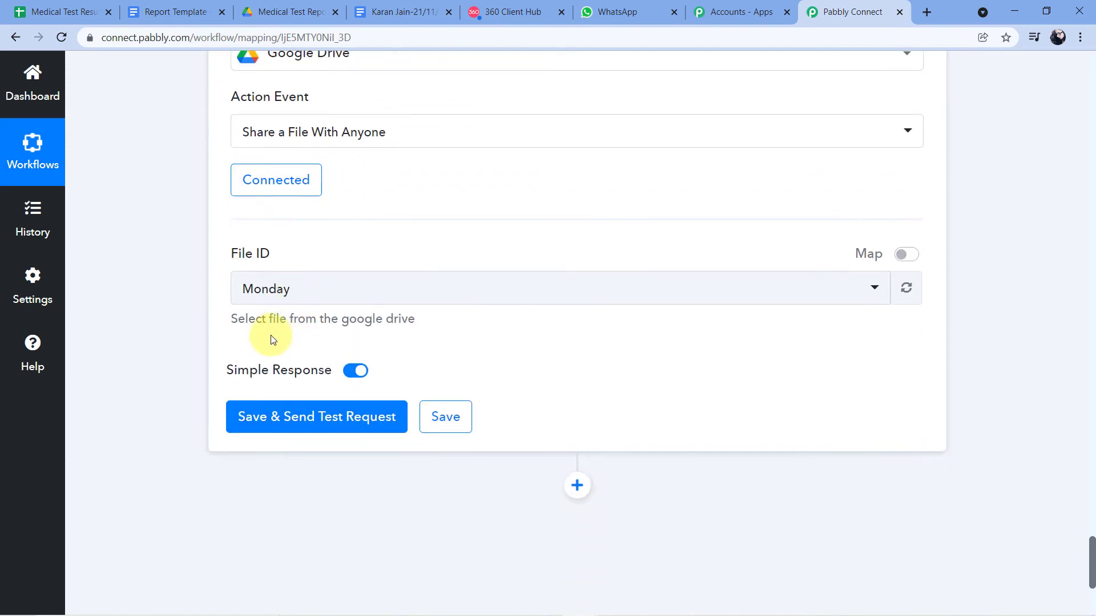
scroll(264, 317, up, 1)
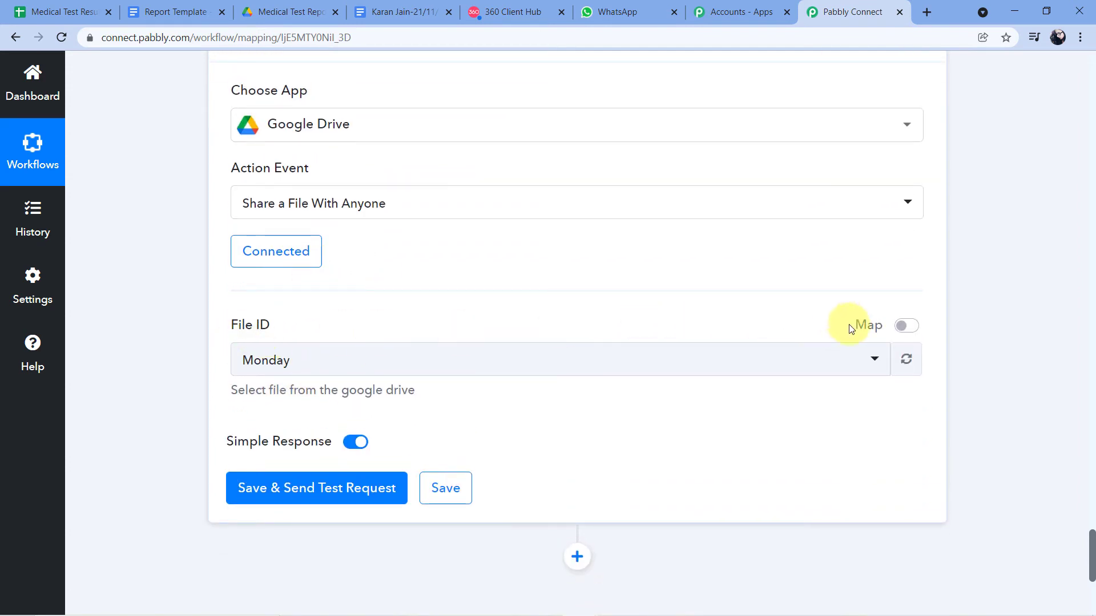
- Enable mapping for the sharing action's File ID and clear its preset value
click(901, 331)
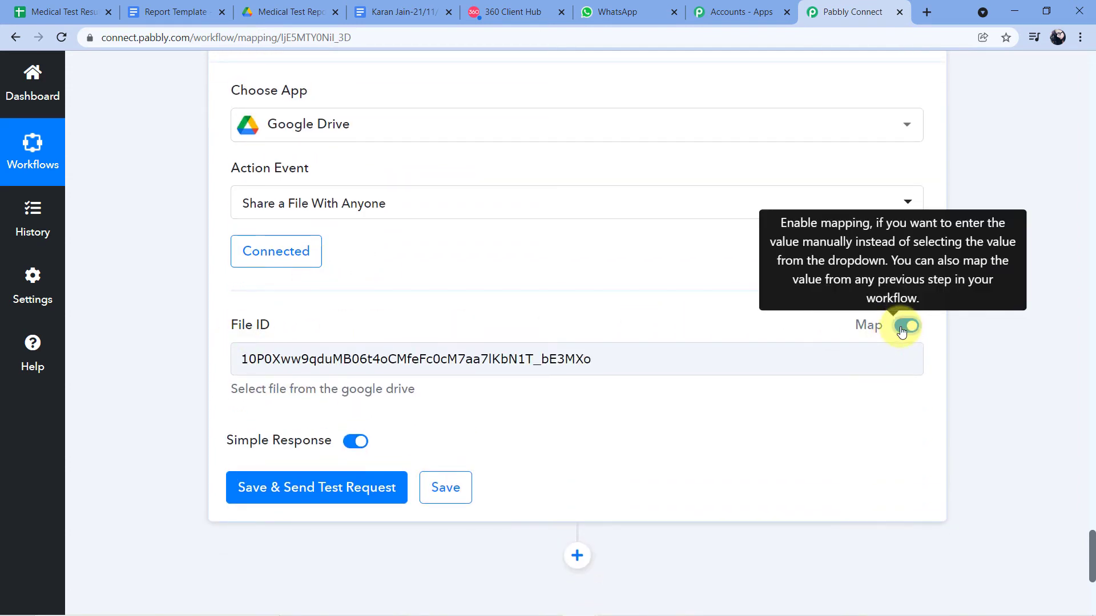
drag(684, 360, 212, 371)
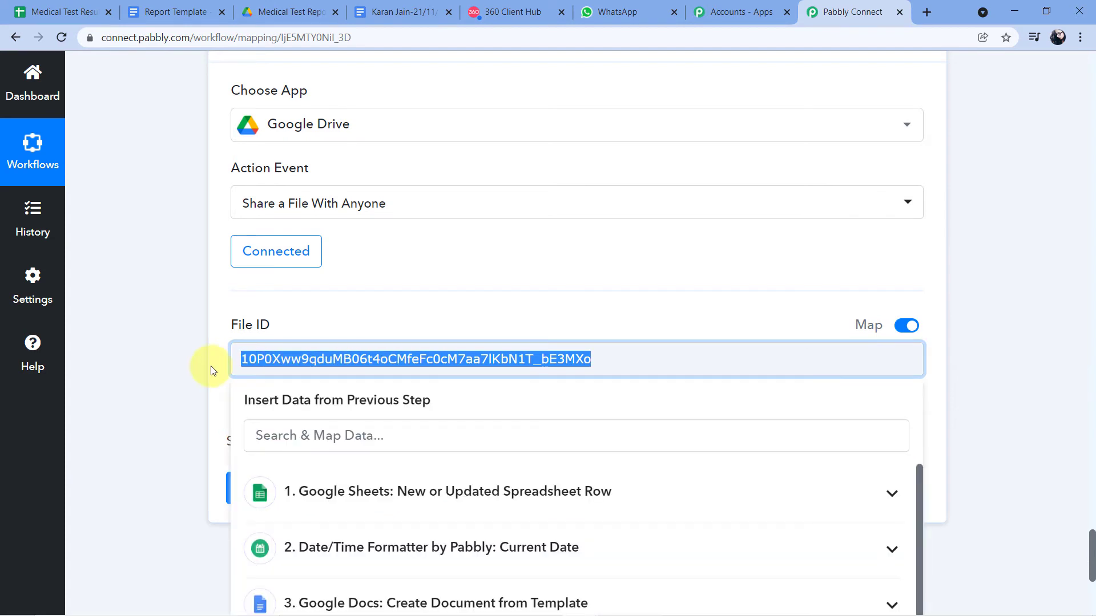
key(BackSpace)
click(416, 279)
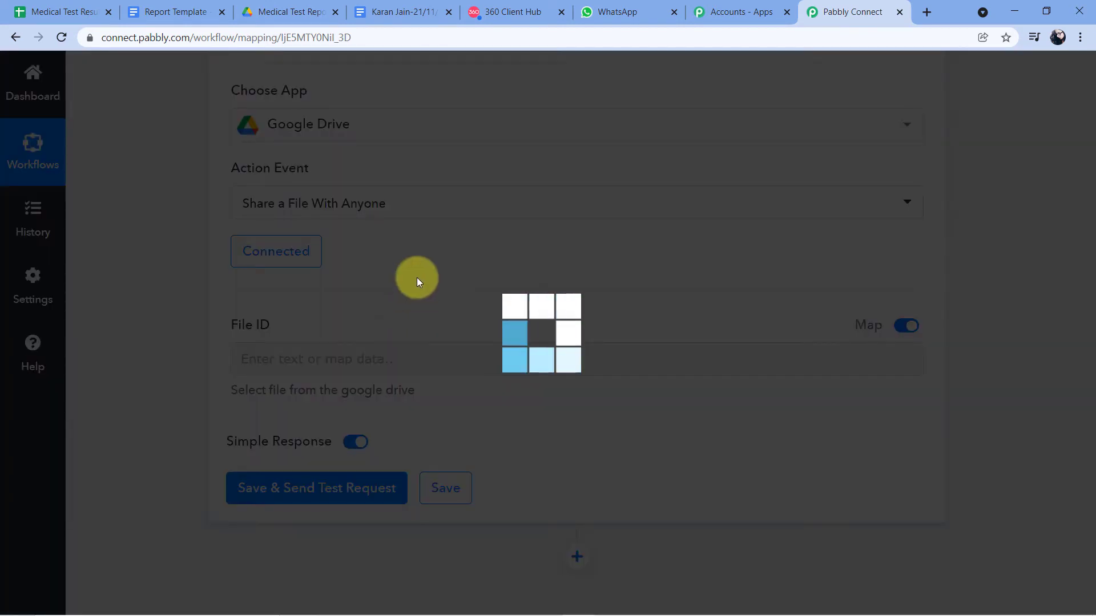
- Map the sharing action's File ID to the DocumentId from the Google Docs Create Document from Template step
scroll(320, 266, down, 1)
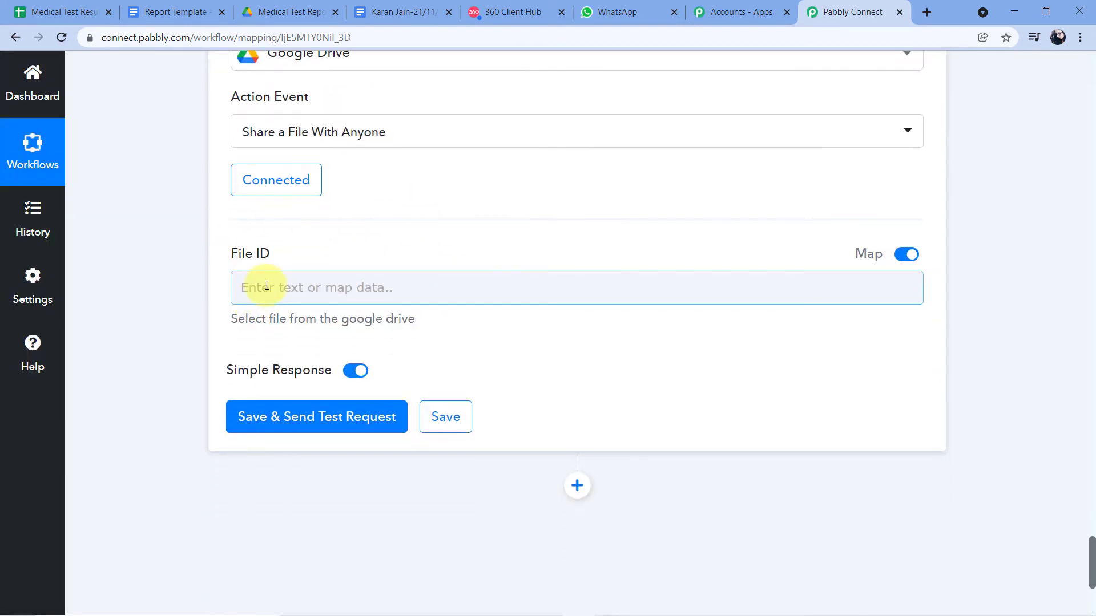
click(227, 286)
scroll(344, 231, down, 1)
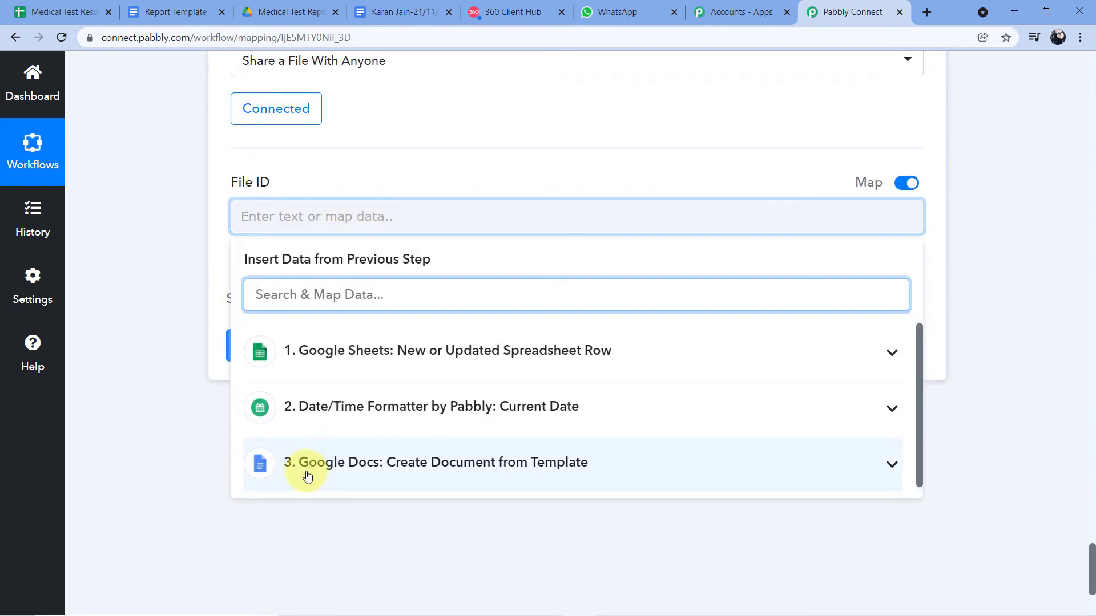
click(456, 463)
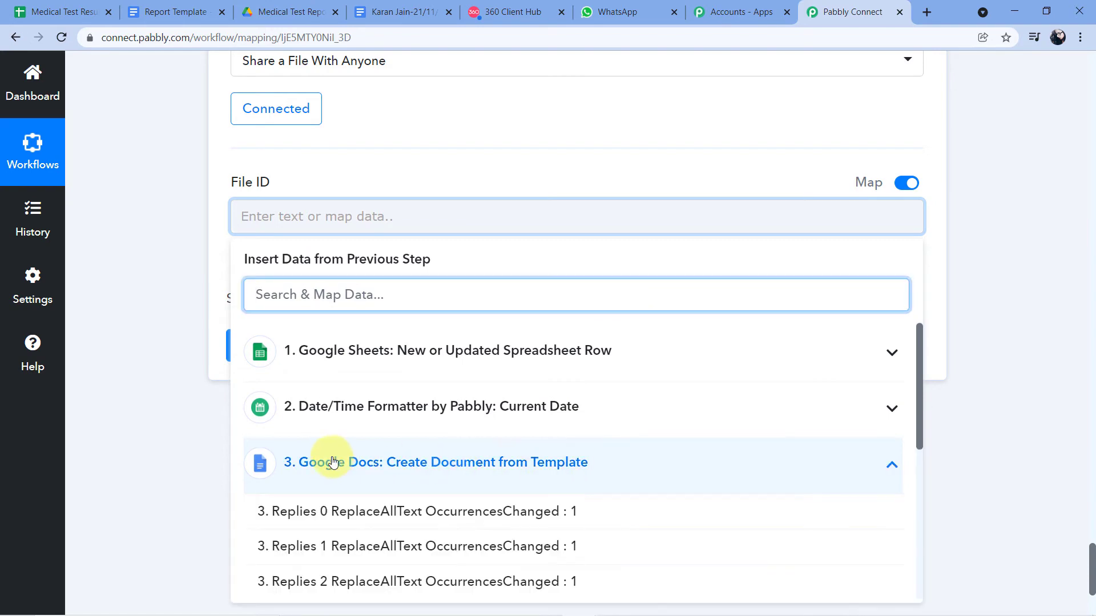
scroll(171, 411, down, 3)
scroll(384, 384, down, 3)
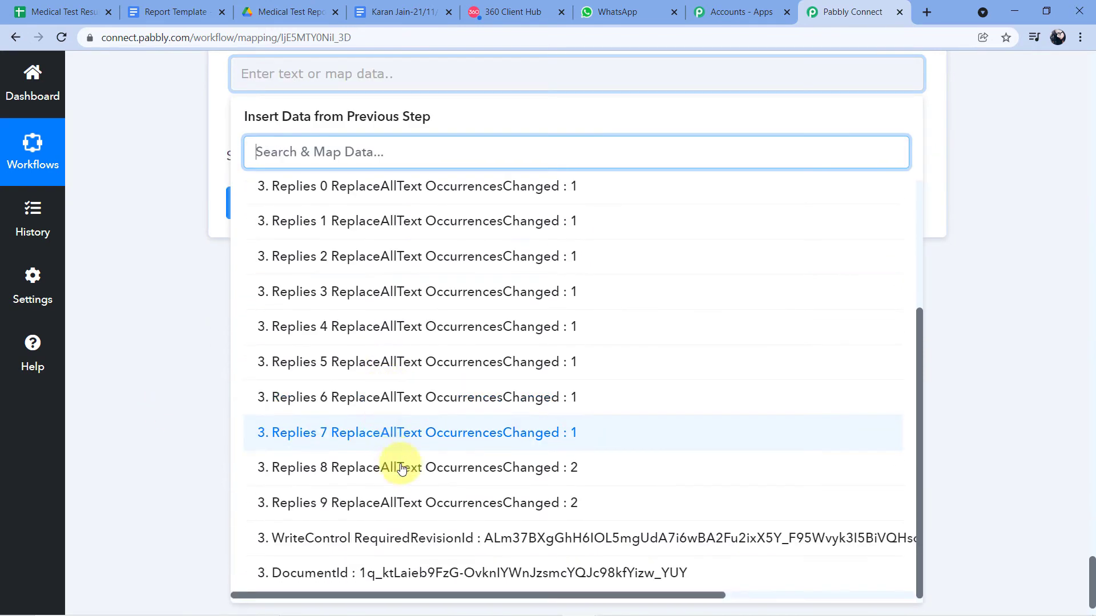
click(429, 573)
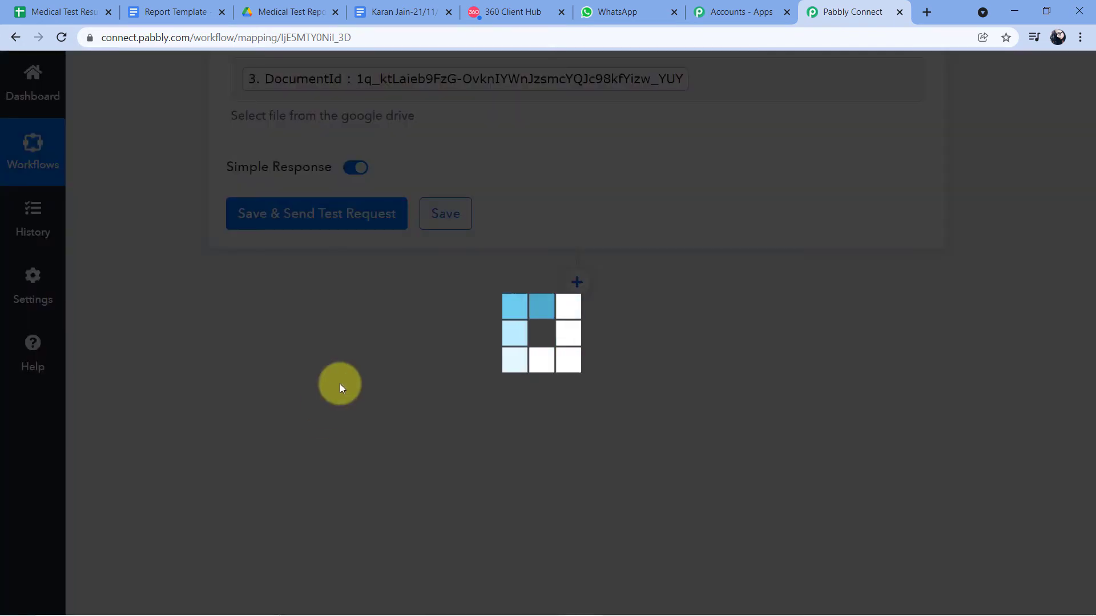
- Compare the mapped DocumentId with the generated report document, and save the sharing action with a test request
scroll(347, 371, up, 5)
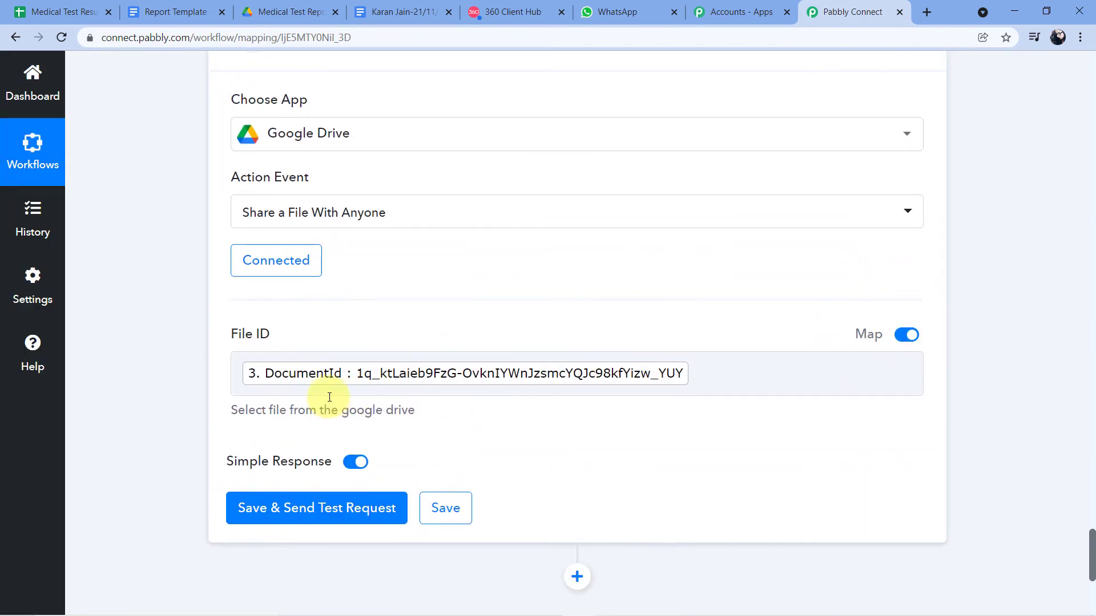
scroll(359, 404, up, 8)
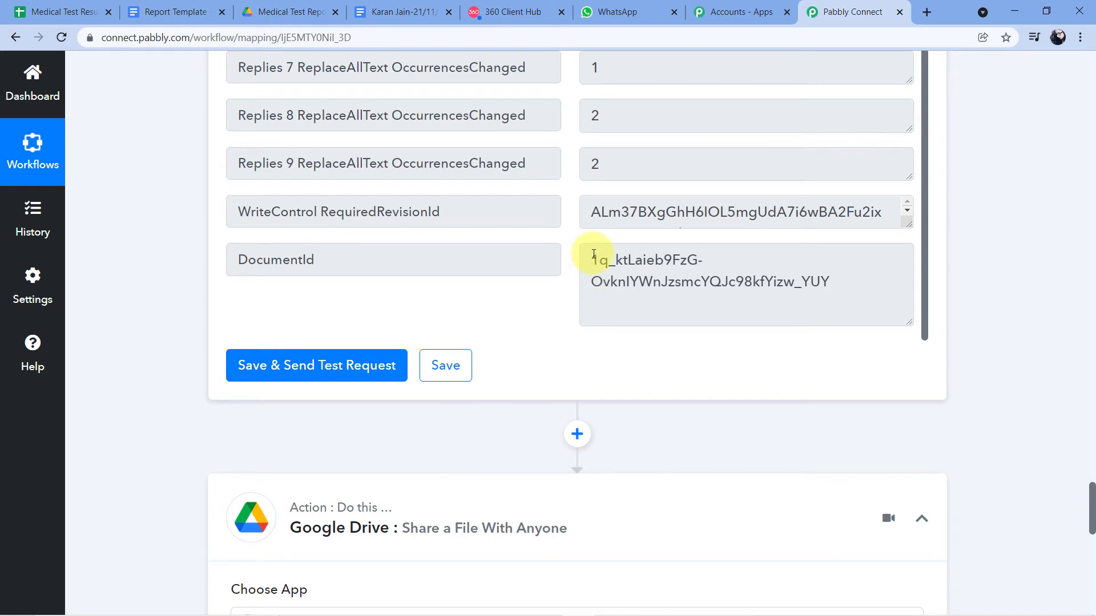
click(429, 12)
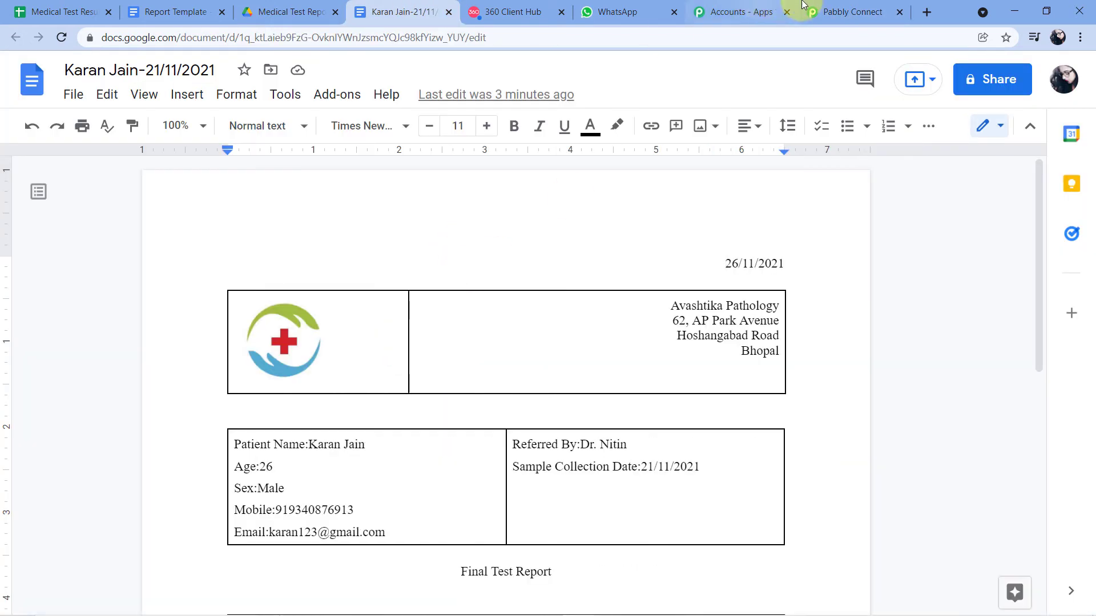
click(822, 11)
scroll(558, 285, down, 5)
scroll(552, 292, down, 4)
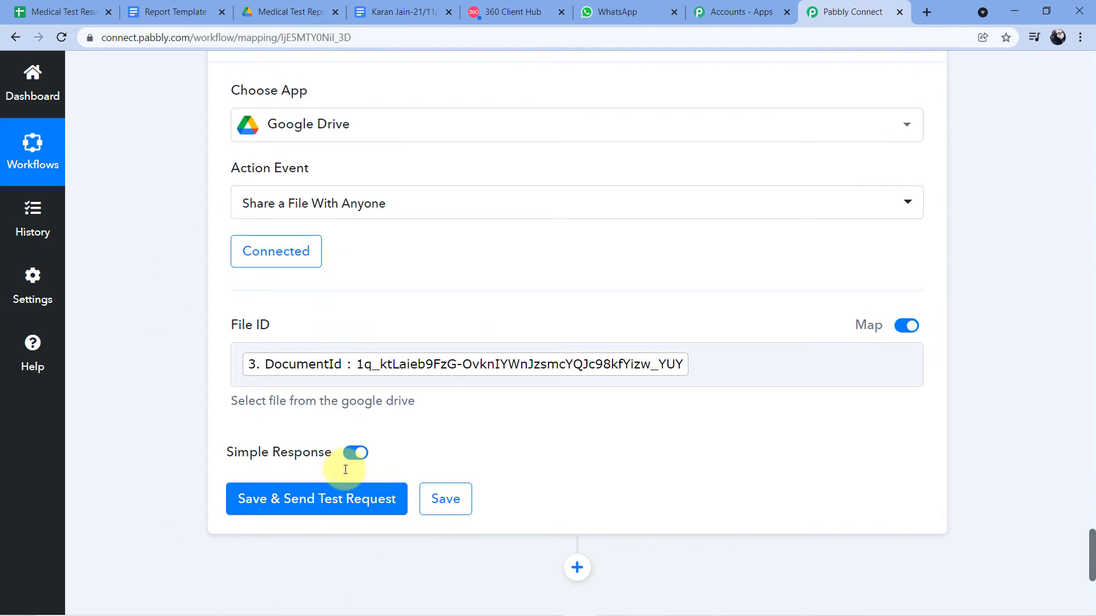
click(311, 510)
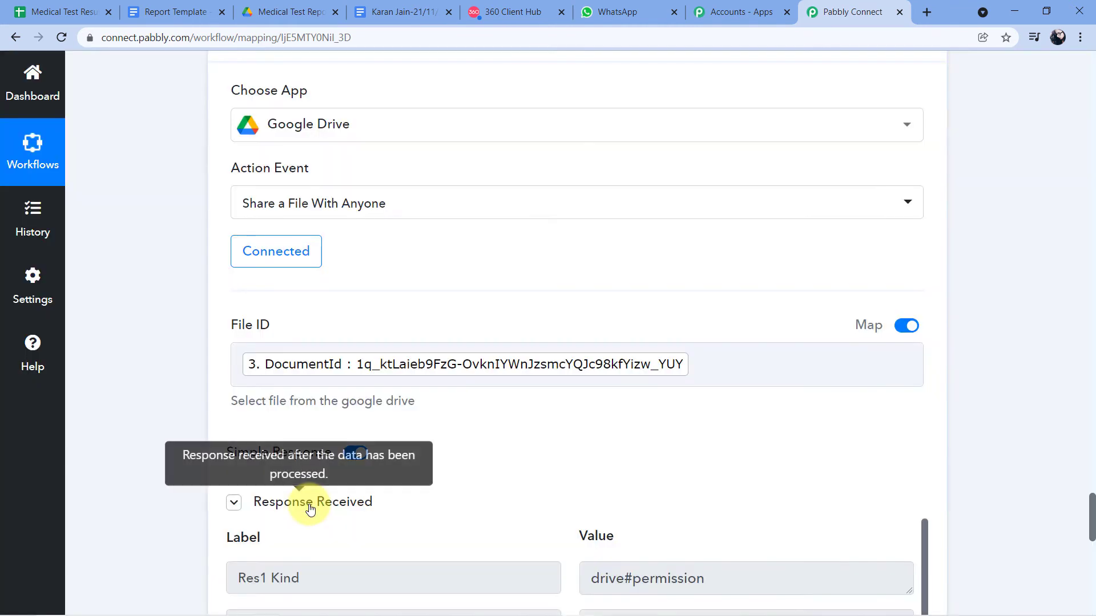
- Examine the Res1 Id value in the sharing response and the sharing status of the report in Google Docs
scroll(469, 420, down, 5)
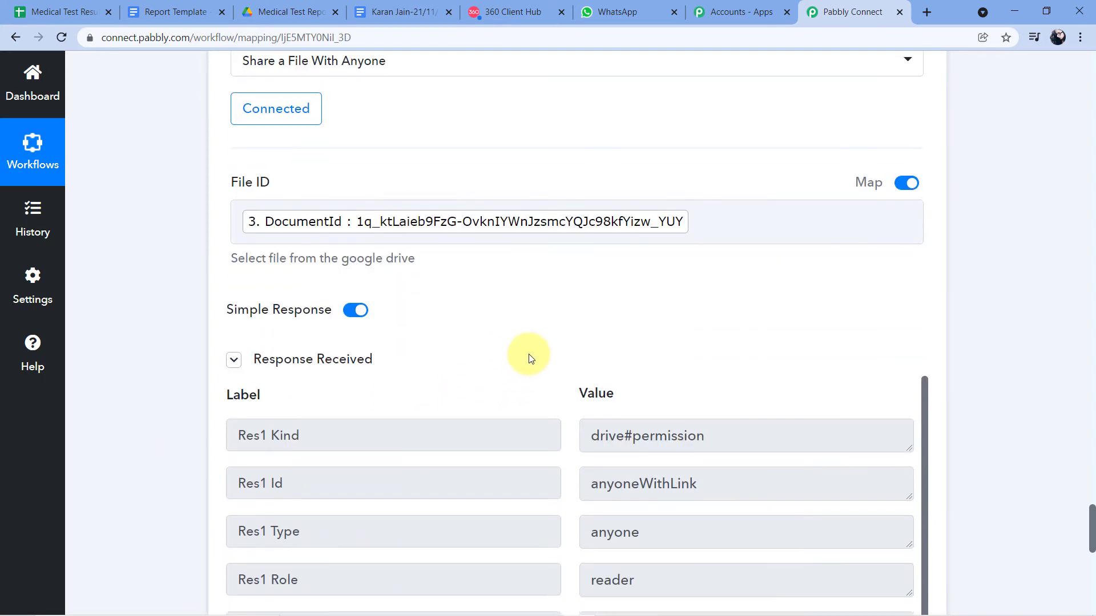
scroll(562, 250, down, 1)
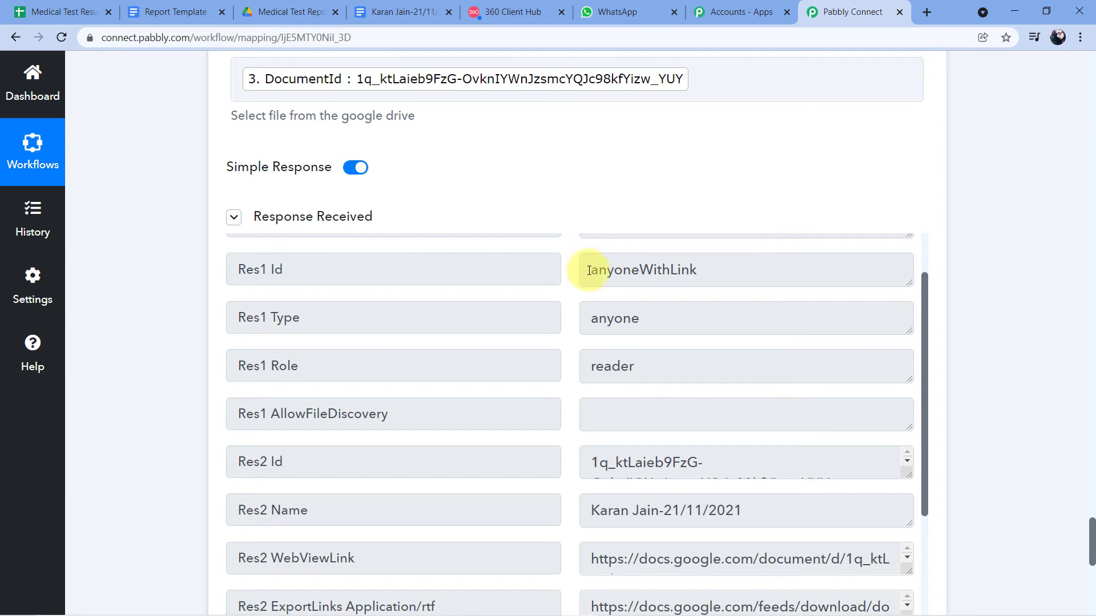
drag(589, 270, 704, 279)
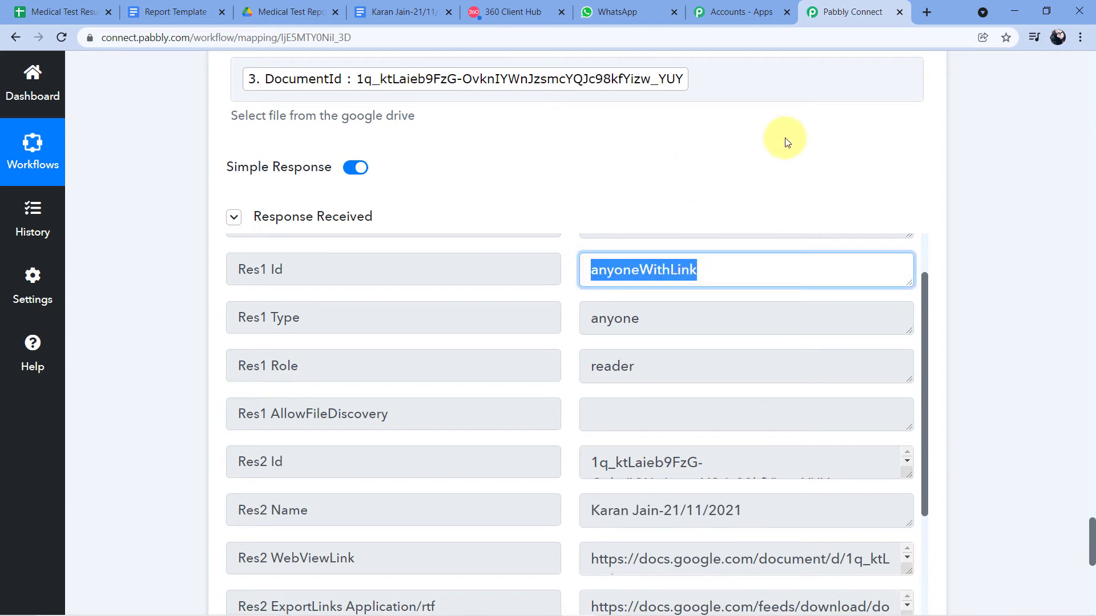
click(400, 11)
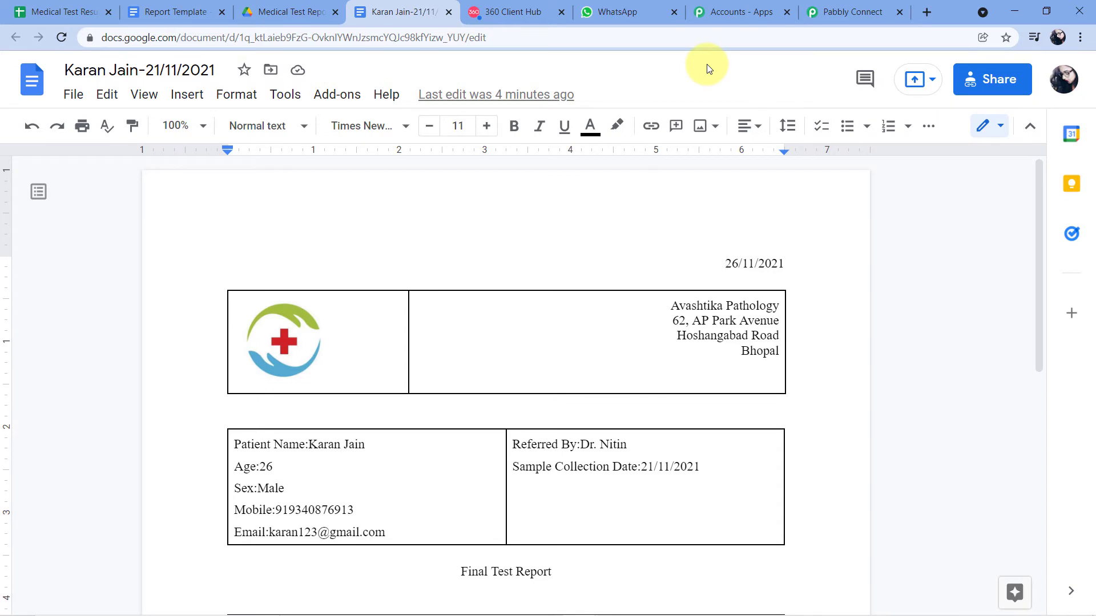
click(839, 12)
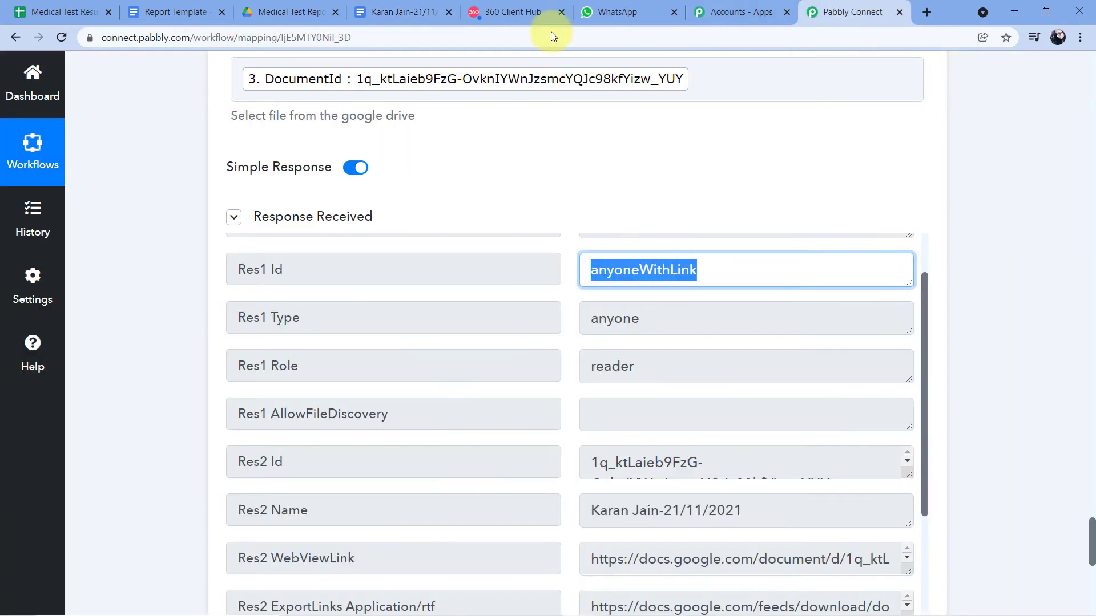
click(521, 190)
- Find the Res2 ExportLinks Application/pdf entry in the sharing response and enlarge its value to show the full link
scroll(521, 188, down, 1)
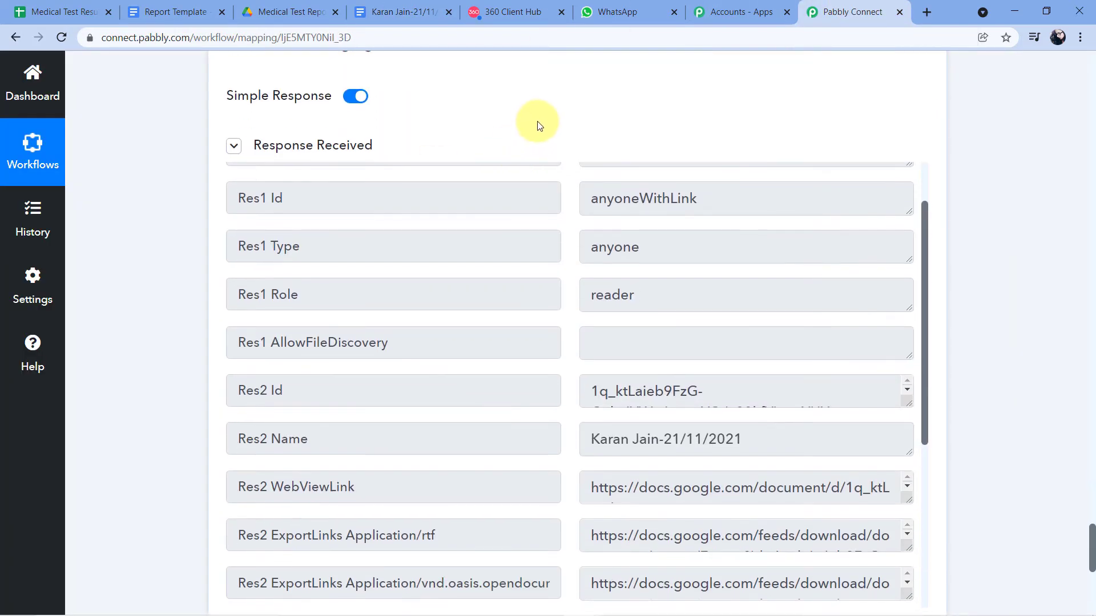
scroll(484, 135, down, 7)
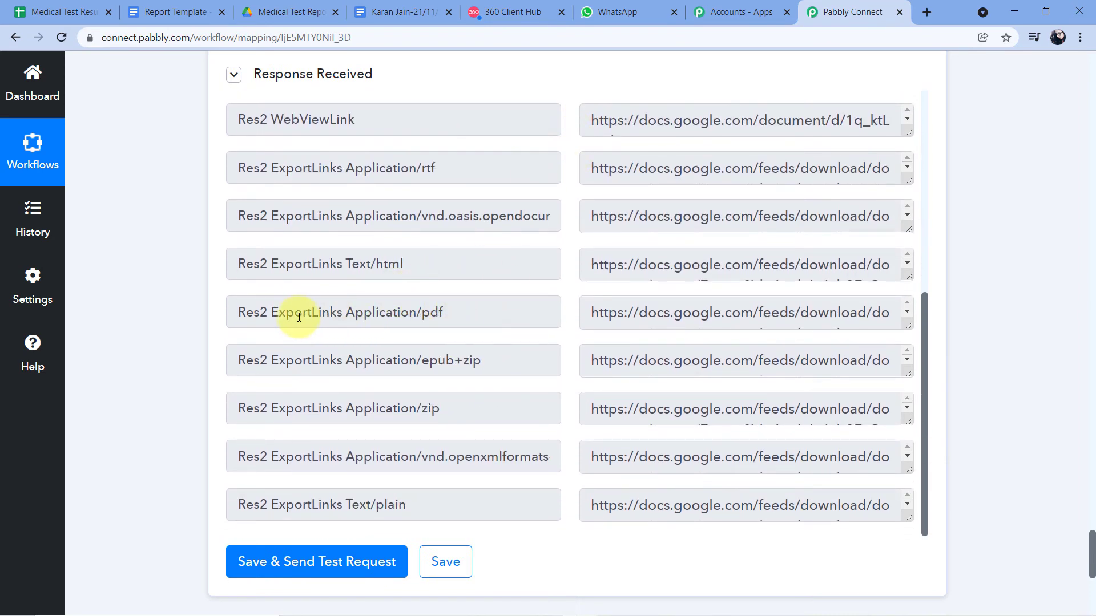
drag(444, 311, 236, 312)
click(547, 315)
click(588, 314)
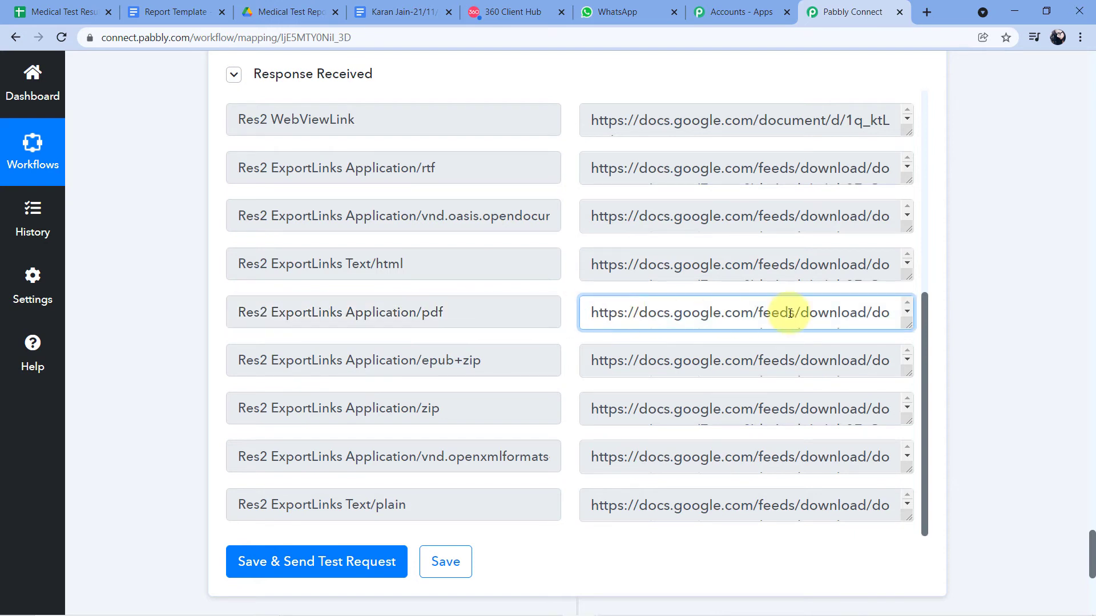
drag(908, 326, 911, 402)
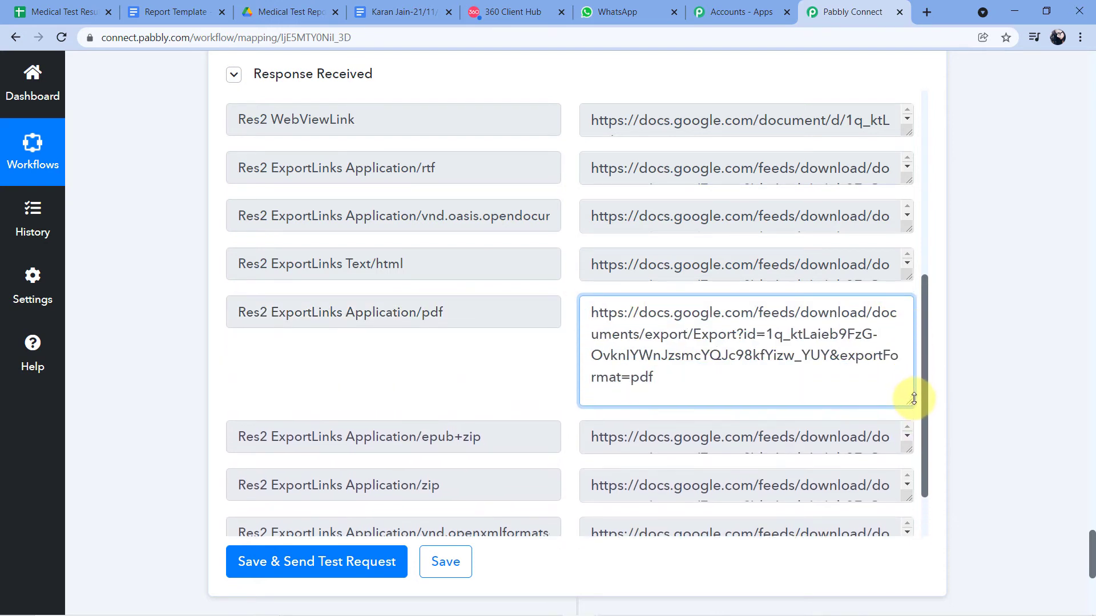
- Copy the PDF export link from the sharing response and load it in a new browser tab to download the report
click(384, 10)
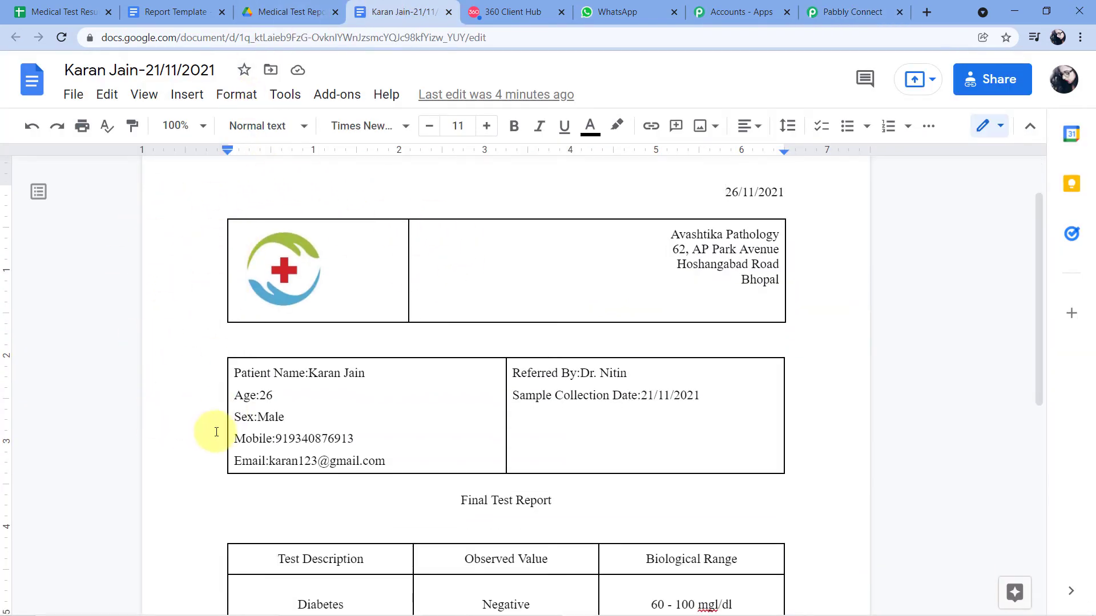
click(853, 11)
drag(656, 380, 591, 313)
right_click(642, 324)
click(657, 337)
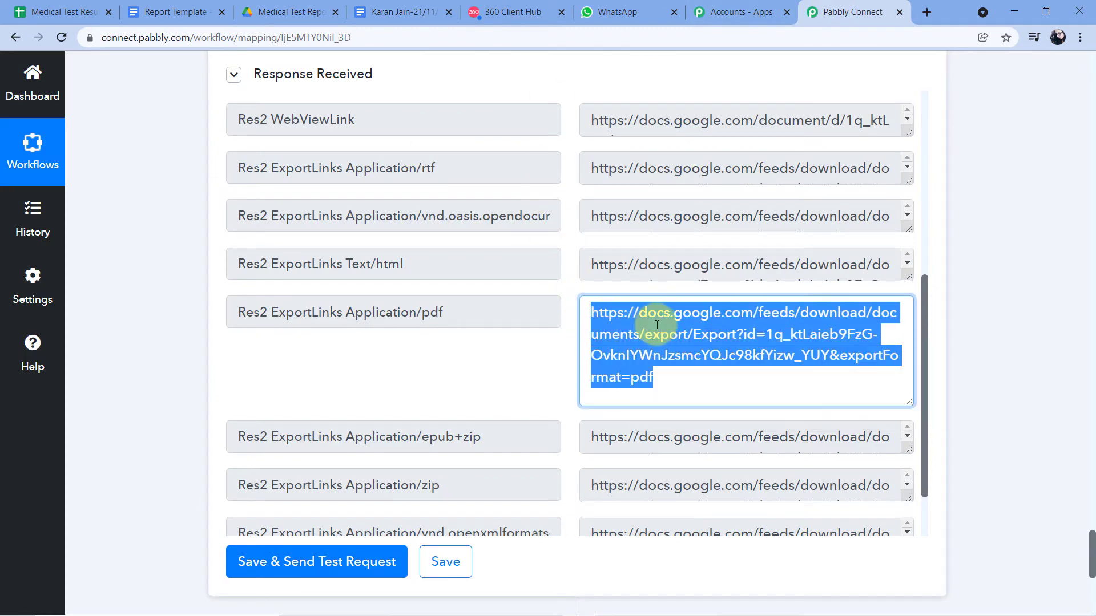
click(927, 11)
key(ctrl+v)
key(Return)
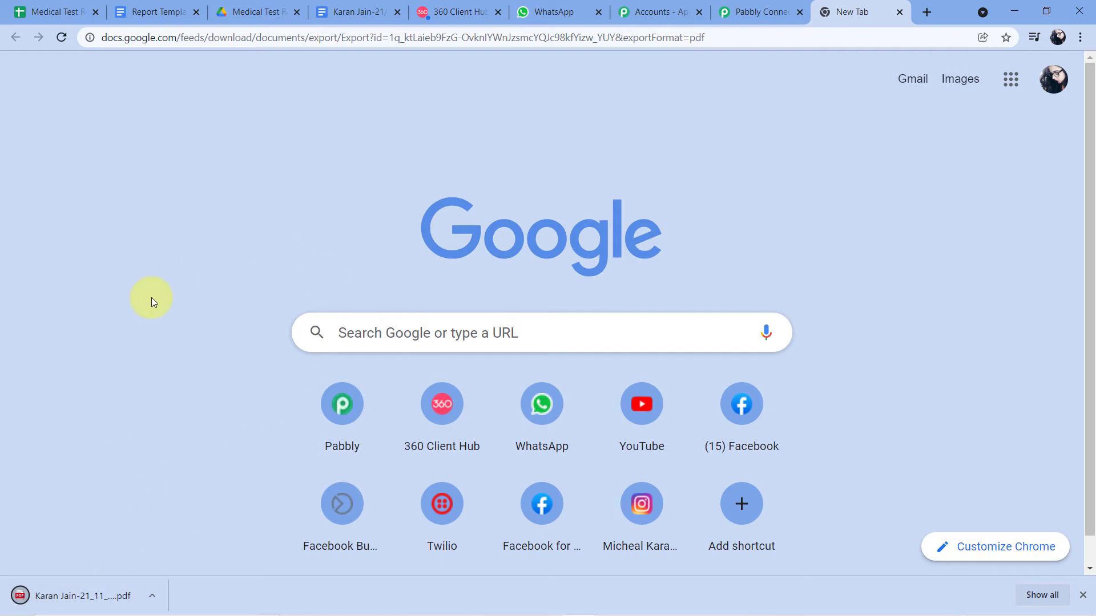
- Open the downloaded PDF report and compare its patient details and test results with the Google Docs version
click(73, 591)
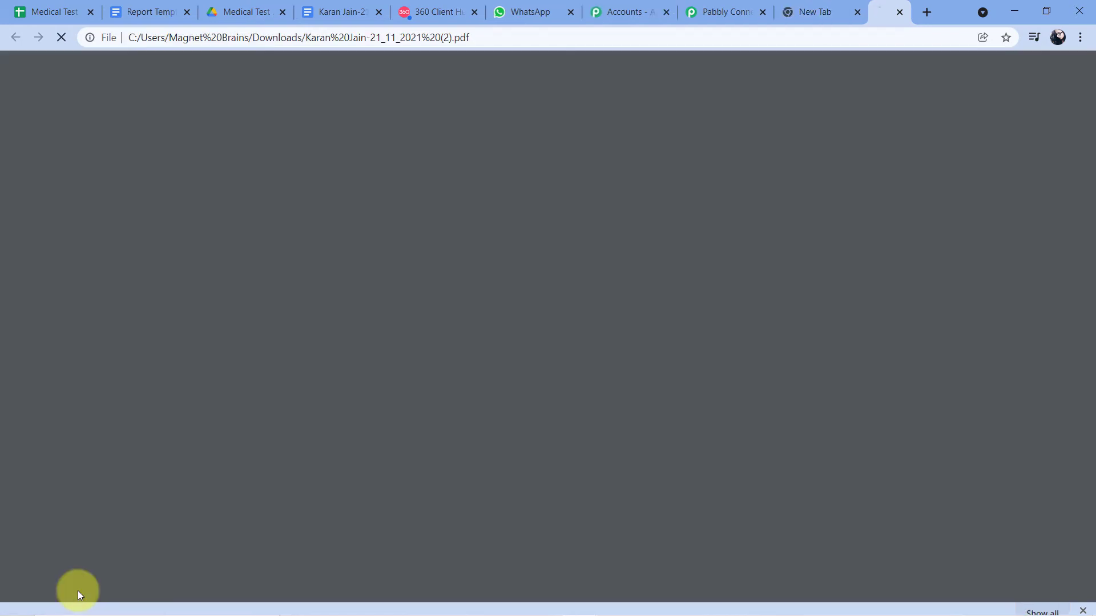
scroll(513, 140, down, 4)
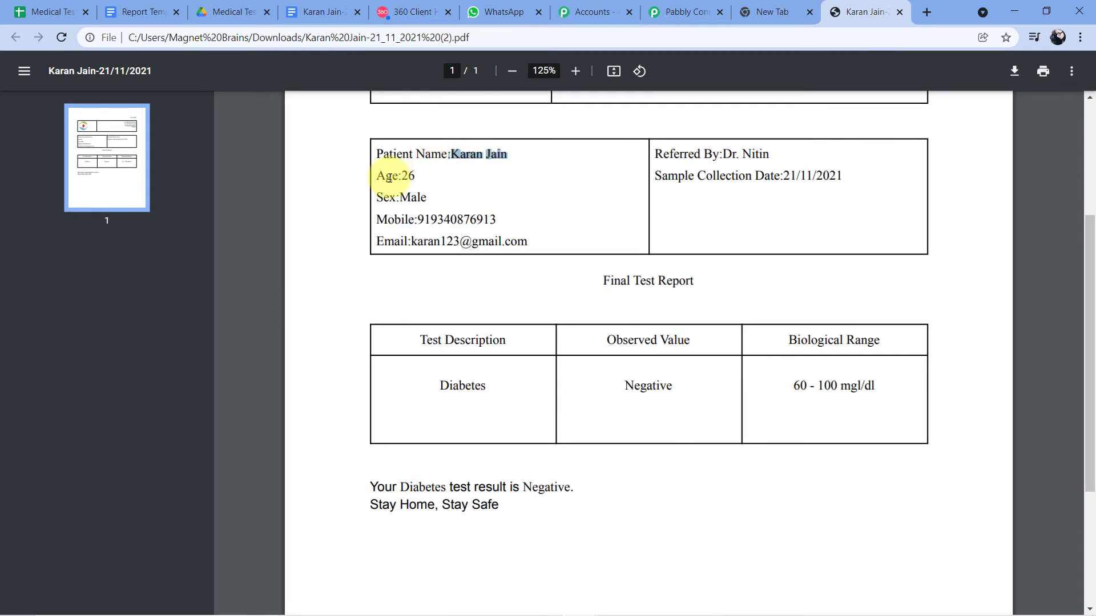
scroll(536, 274, down, 1)
scroll(535, 288, down, 2)
drag(498, 238, 431, 241)
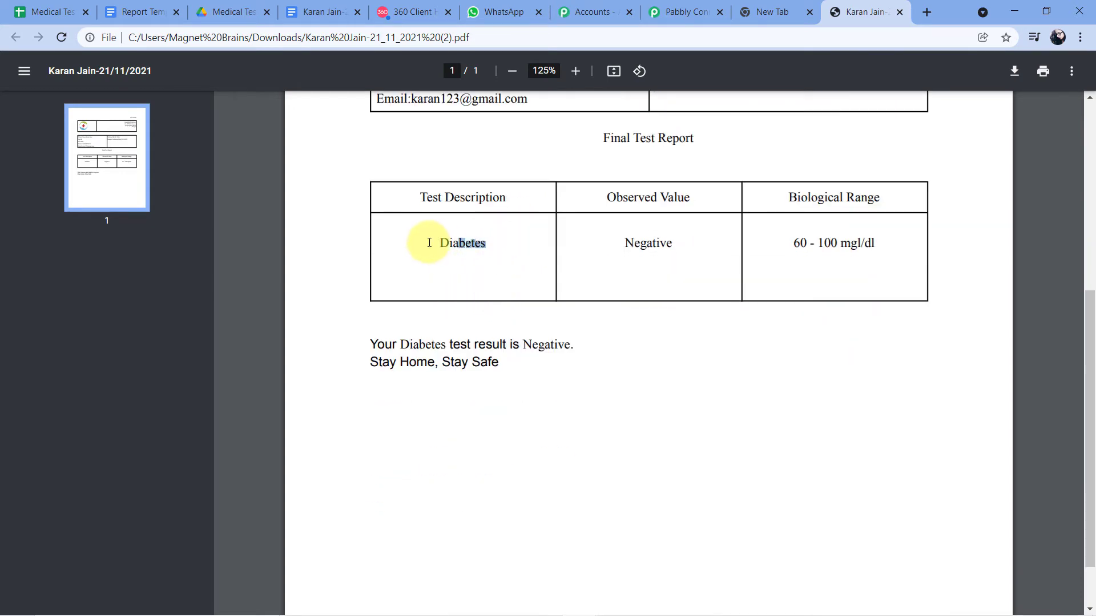
click(341, 12)
scroll(349, 201, down, 2)
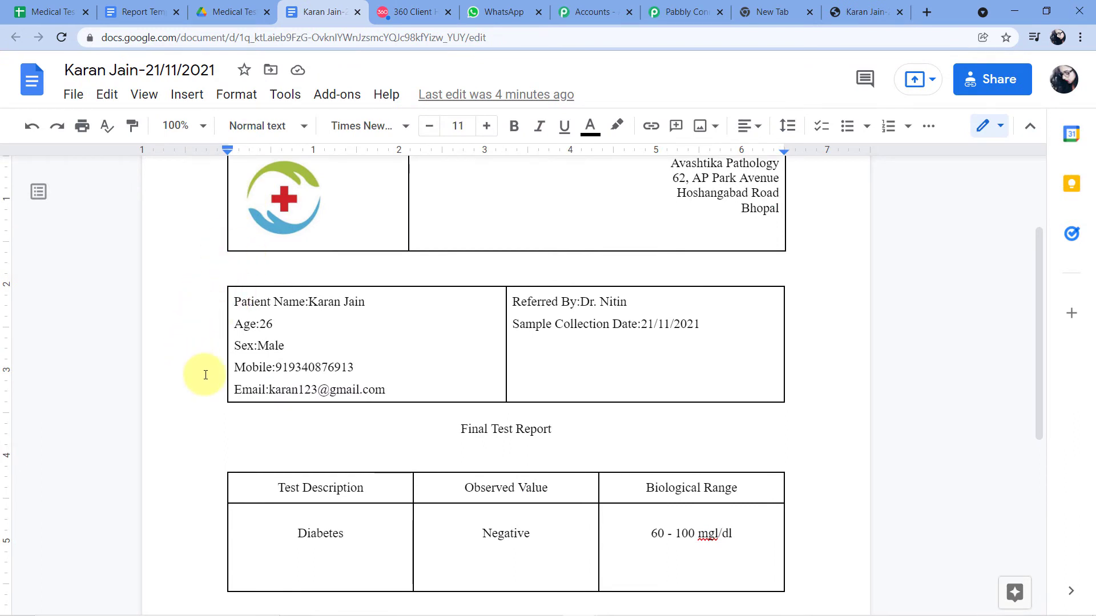
- Close the PDF report and the extra download tab, returning to the Pabbly Connect workflow
click(888, 13)
click(898, 13)
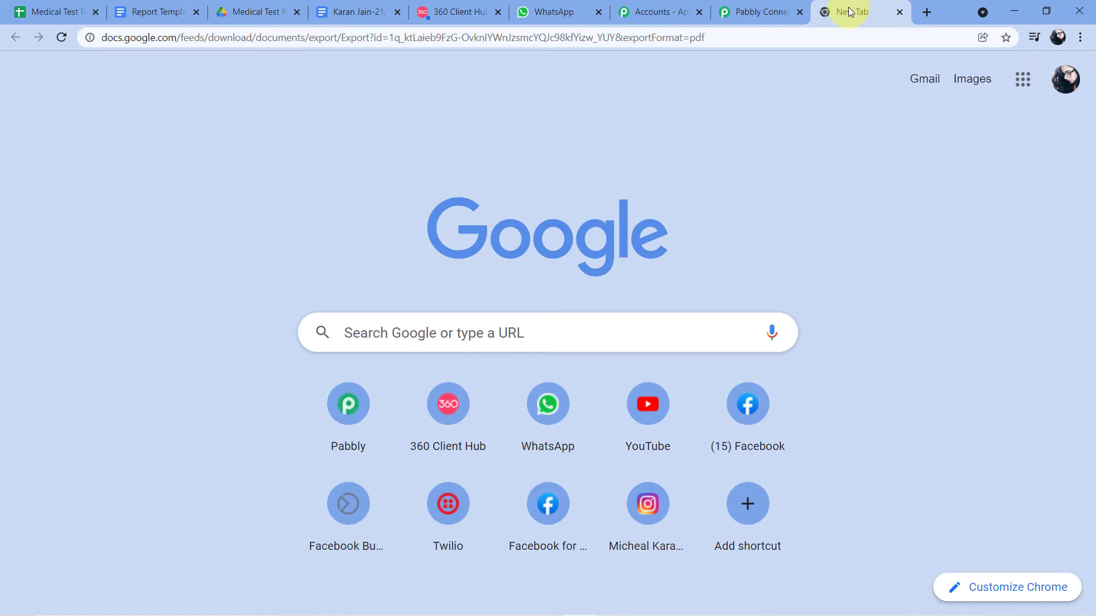
click(899, 12)
click(794, 81)
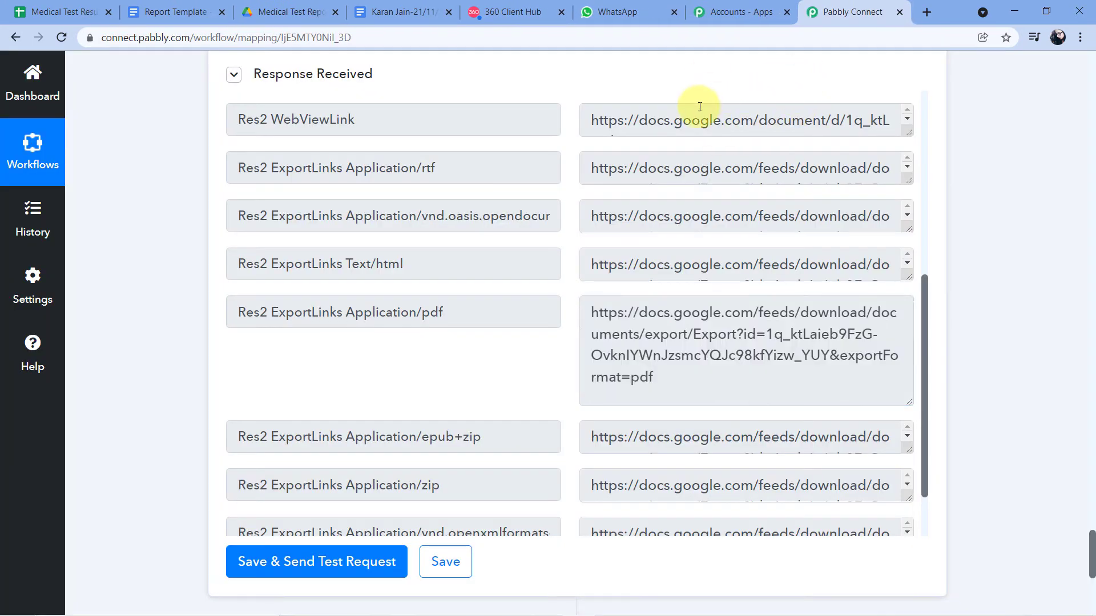
- Review the sharing action's received response, from its Res1 permission entries down to the last Res2 export link
scroll(558, 147, up, 2)
scroll(568, 164, up, 1)
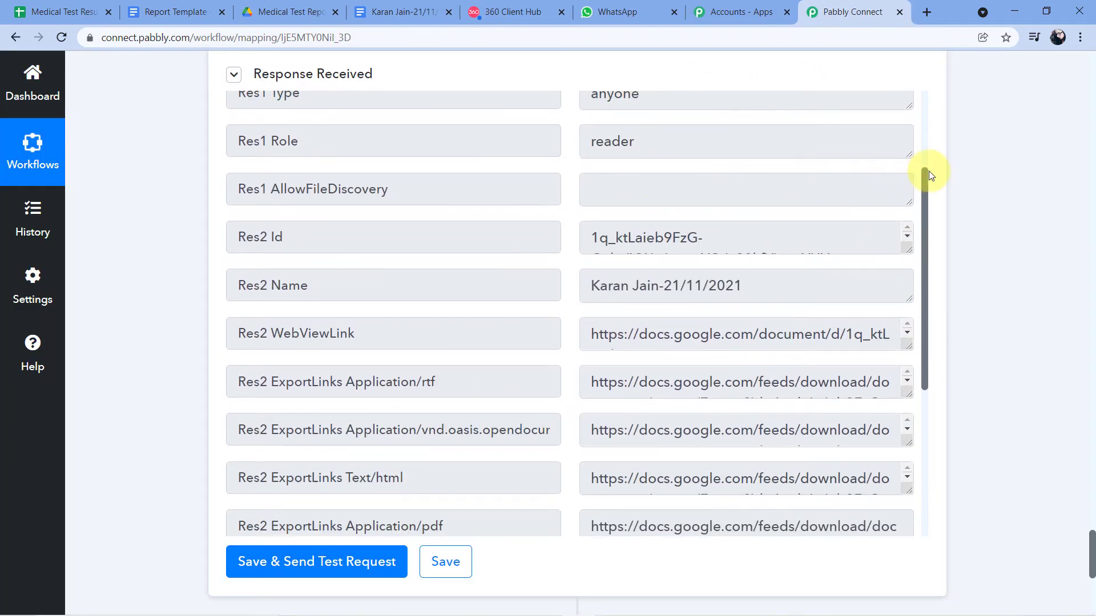
scroll(930, 173, up, 1)
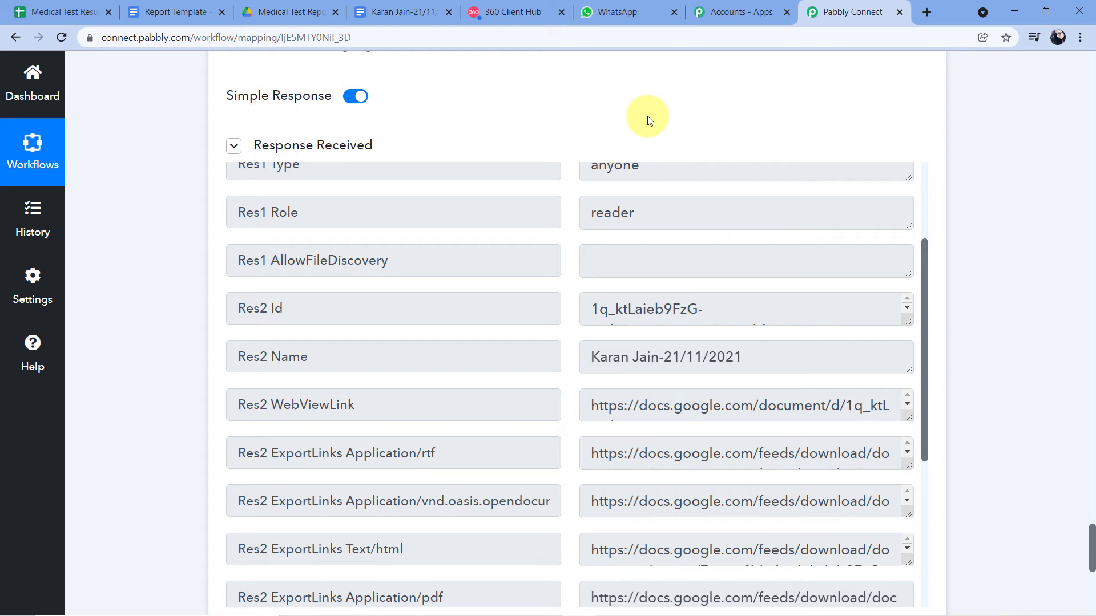
scroll(762, 141, down, 5)
scroll(610, 164, down, 4)
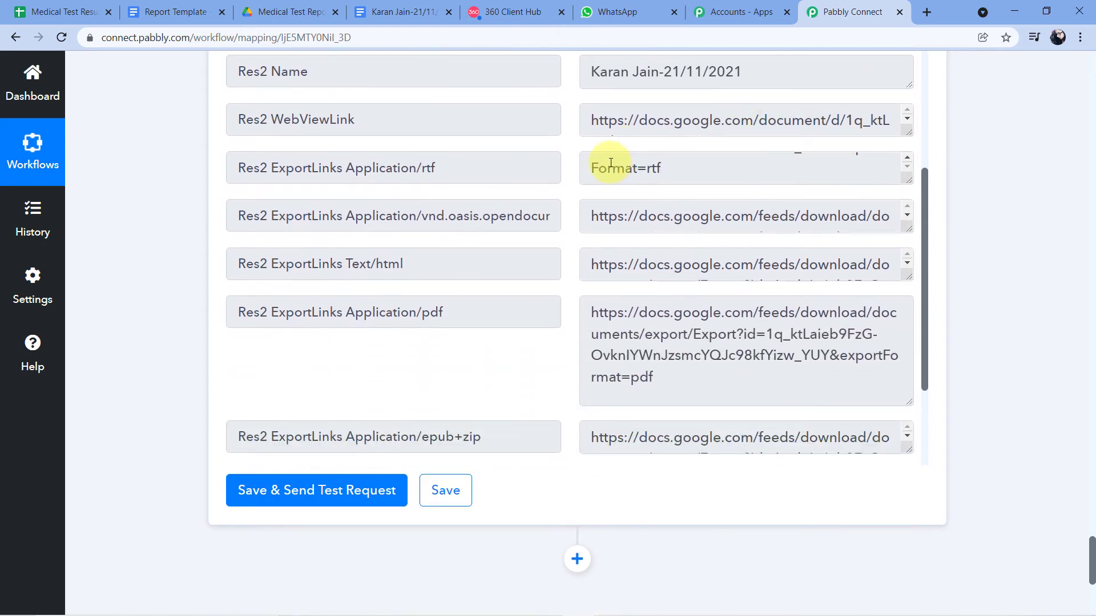
scroll(562, 174, down, 5)
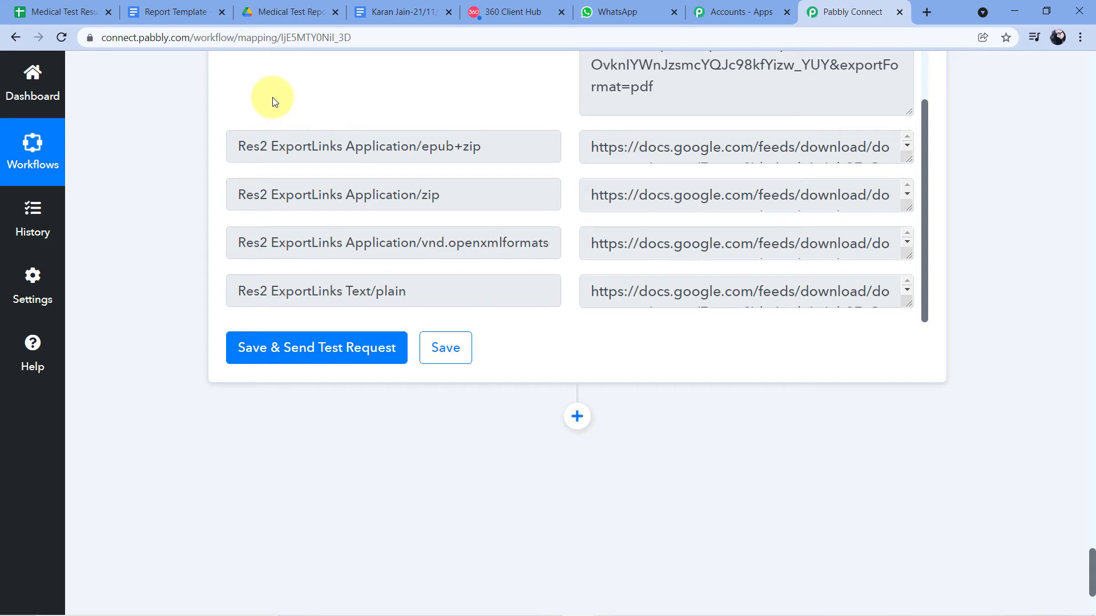
- Check the patient's mobile entry in the Medical Test Result spreadsheet and return to the end of the Pabbly Connect workflow
click(92, 6)
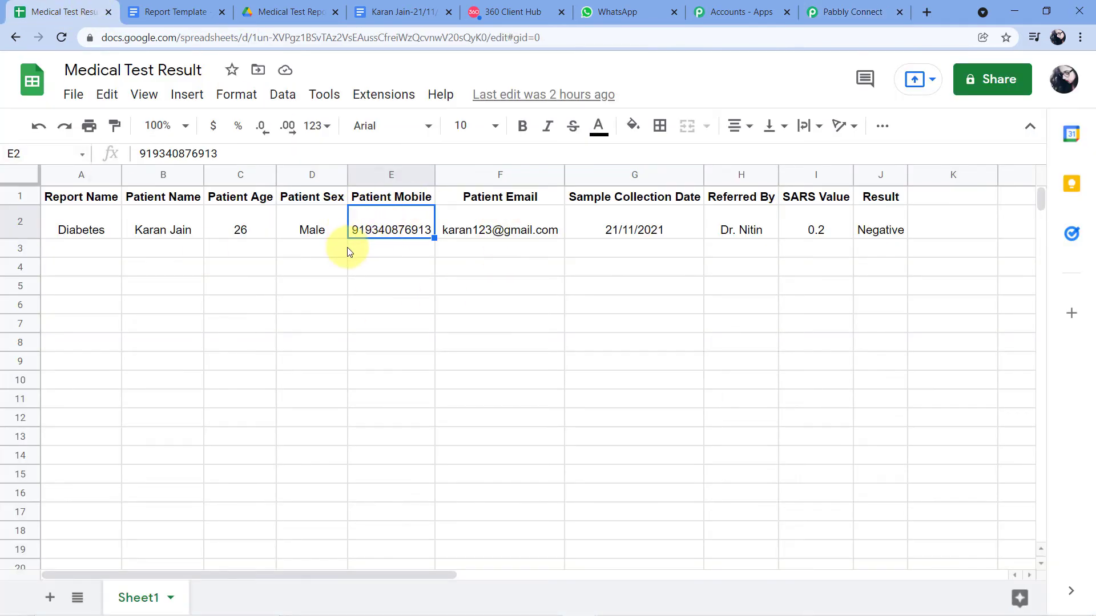
click(847, 9)
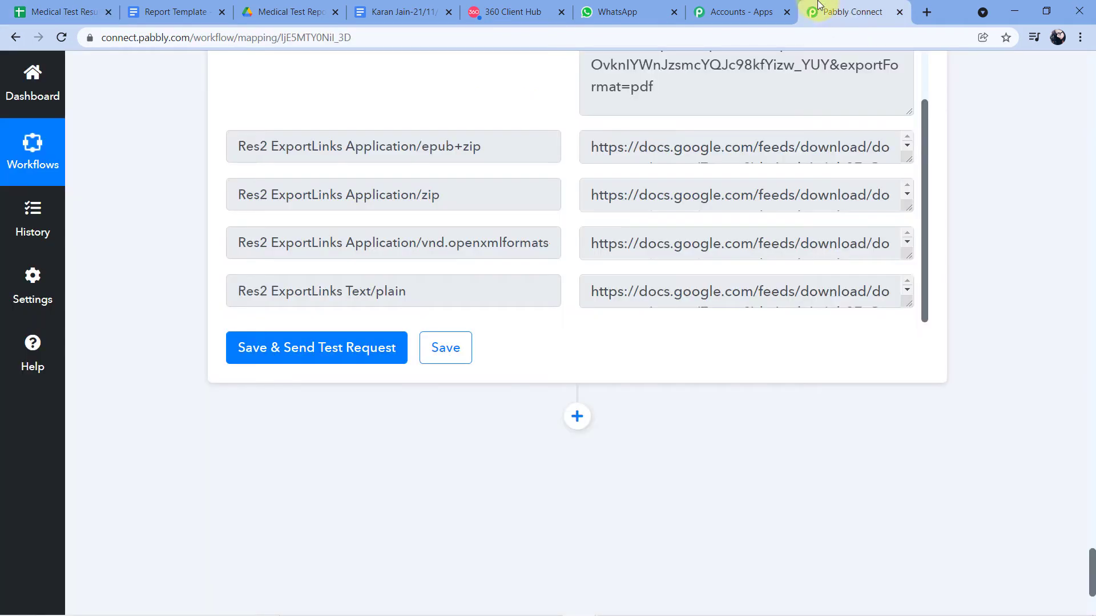
scroll(636, 231, down, 4)
scroll(642, 217, down, 2)
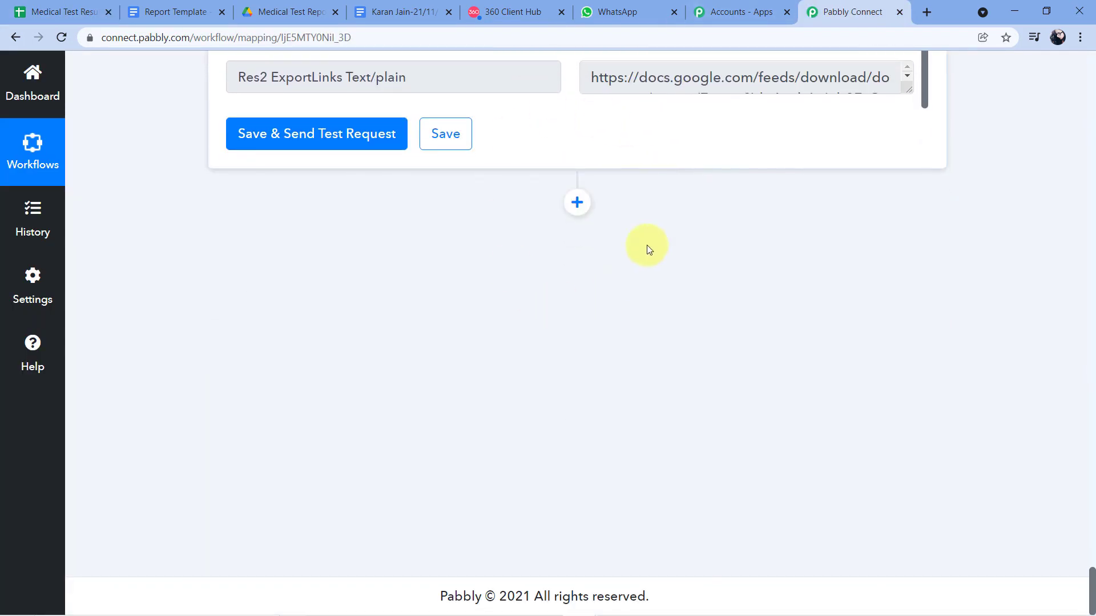
- Add a new action step after the Google Drive sharing action and choose WhatsApp by 360Dialog as its app
click(577, 203)
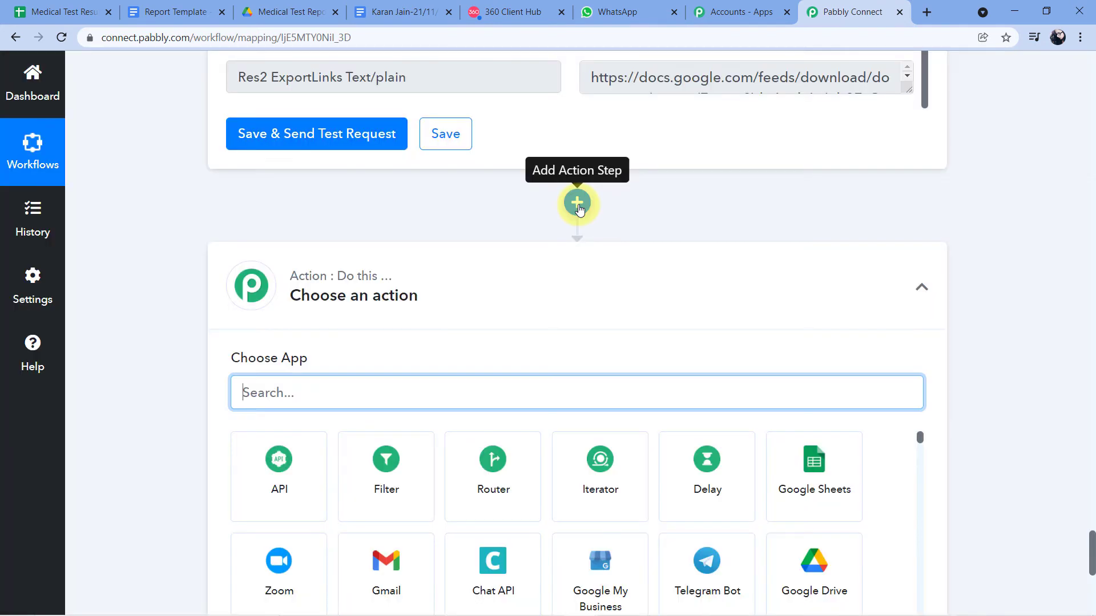
scroll(638, 179, down, 2)
scroll(637, 184, down, 1)
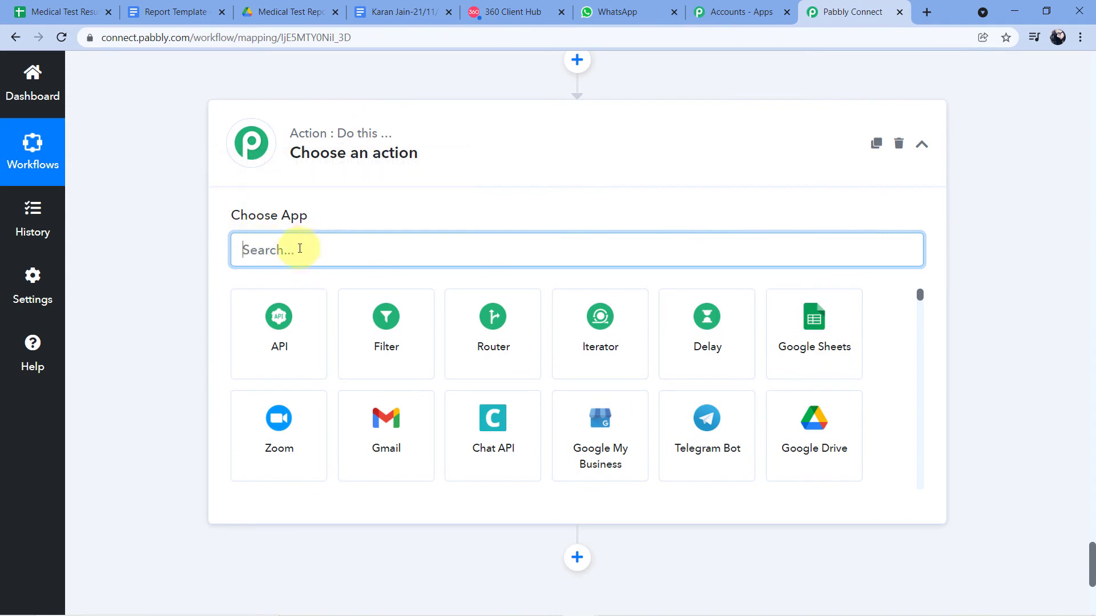
text(60)
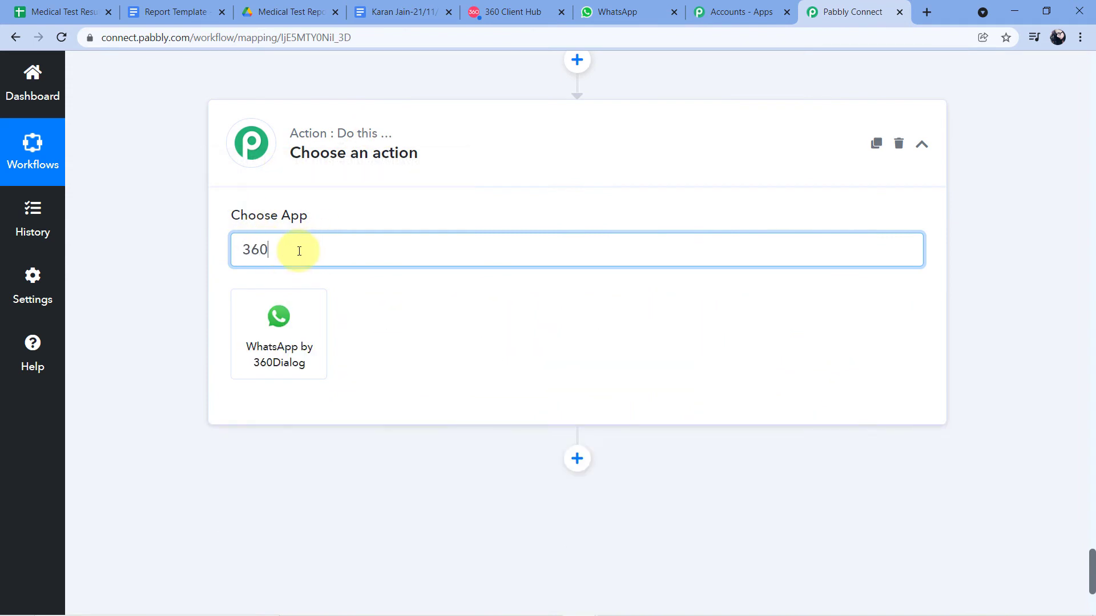
click(245, 334)
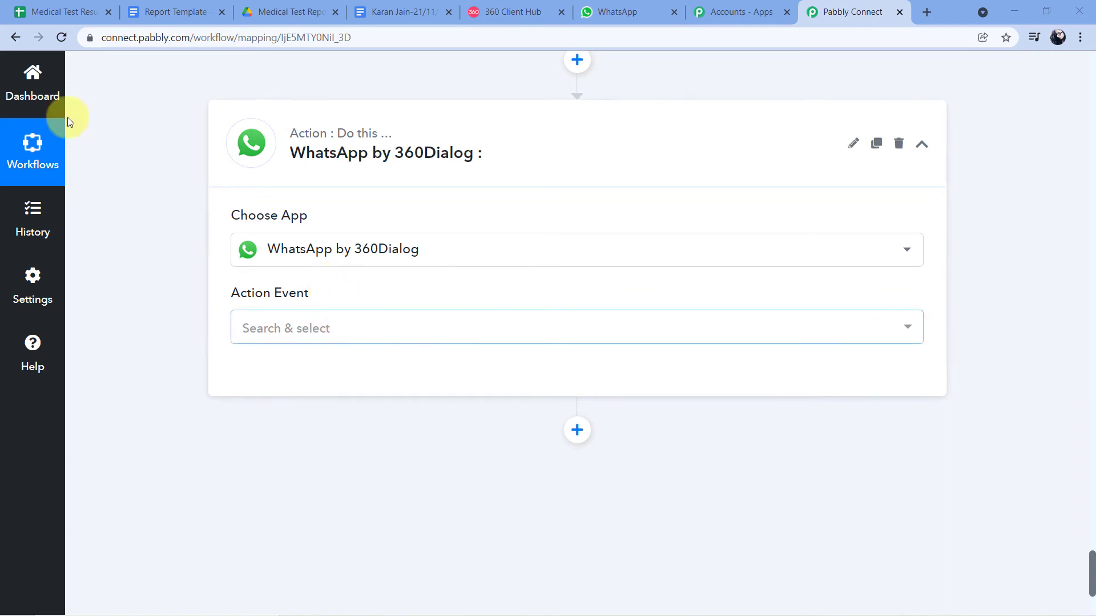
- Check the patient's mobile entry in the Medical Test Result spreadsheet, and set the WhatsApp action event to Send Template Message
click(70, 14)
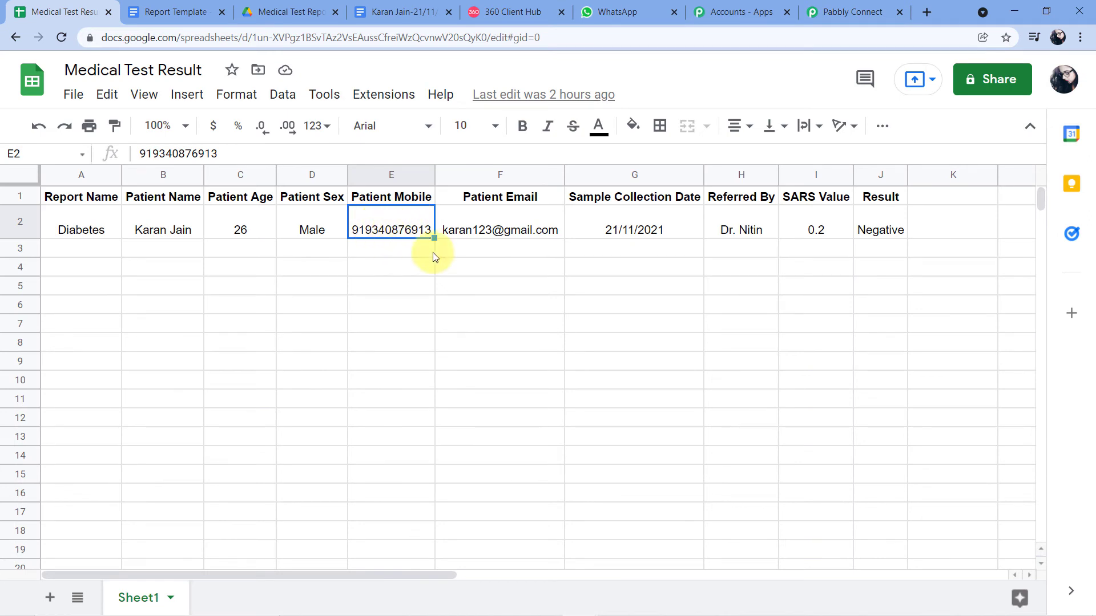
click(850, 12)
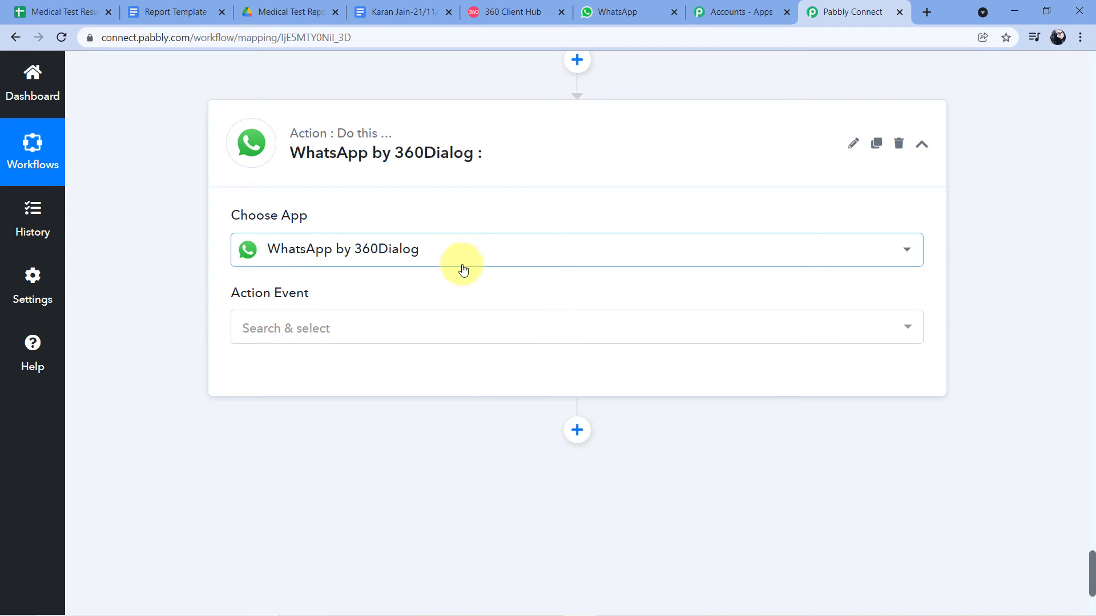
click(329, 328)
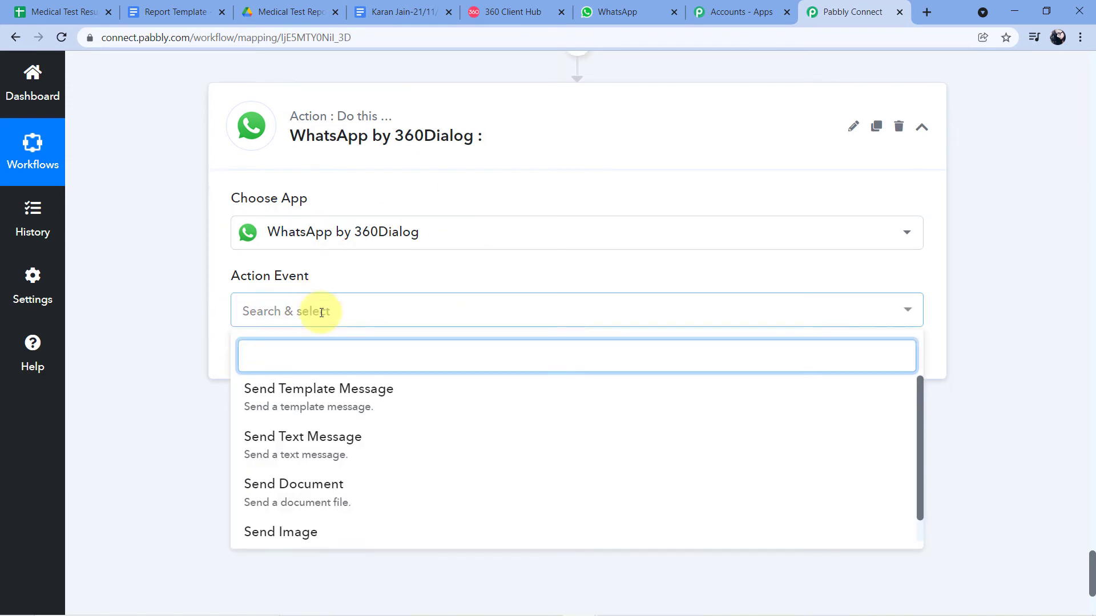
click(320, 340)
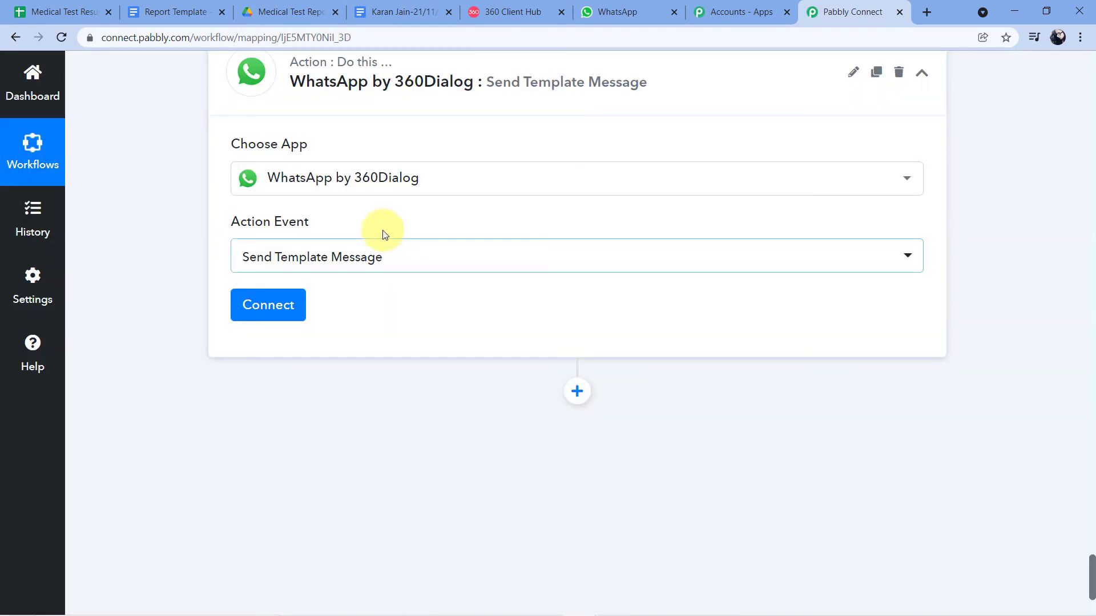
mouse_move(221, 235)
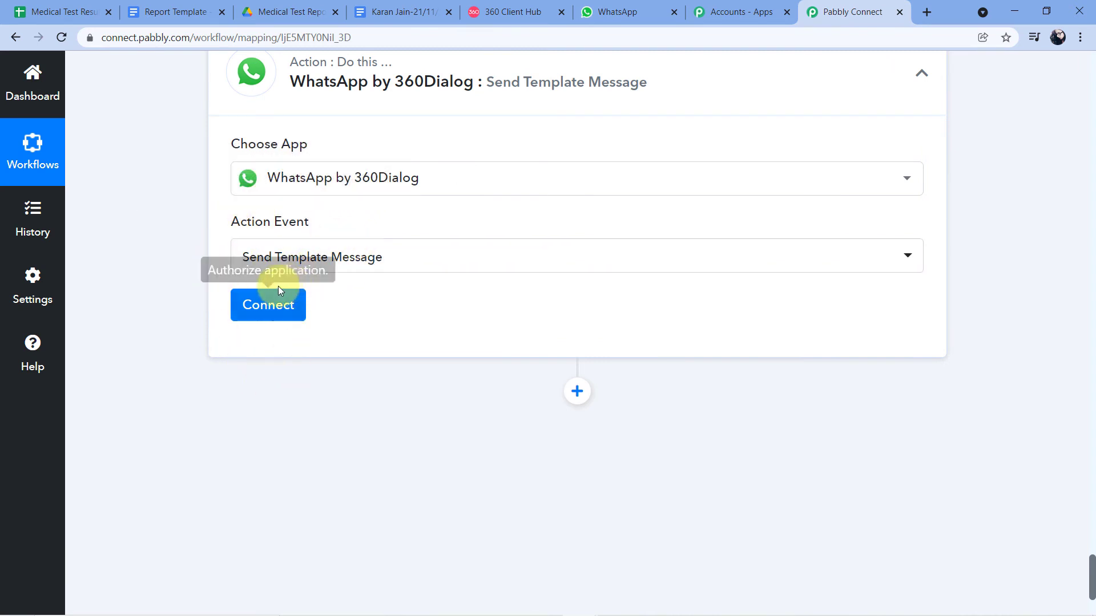
- Examine the new WhatsApp by 360Dialog connection's required fields and where the 360 Client Hub generates the API key for the WhatsApp account
click(269, 308)
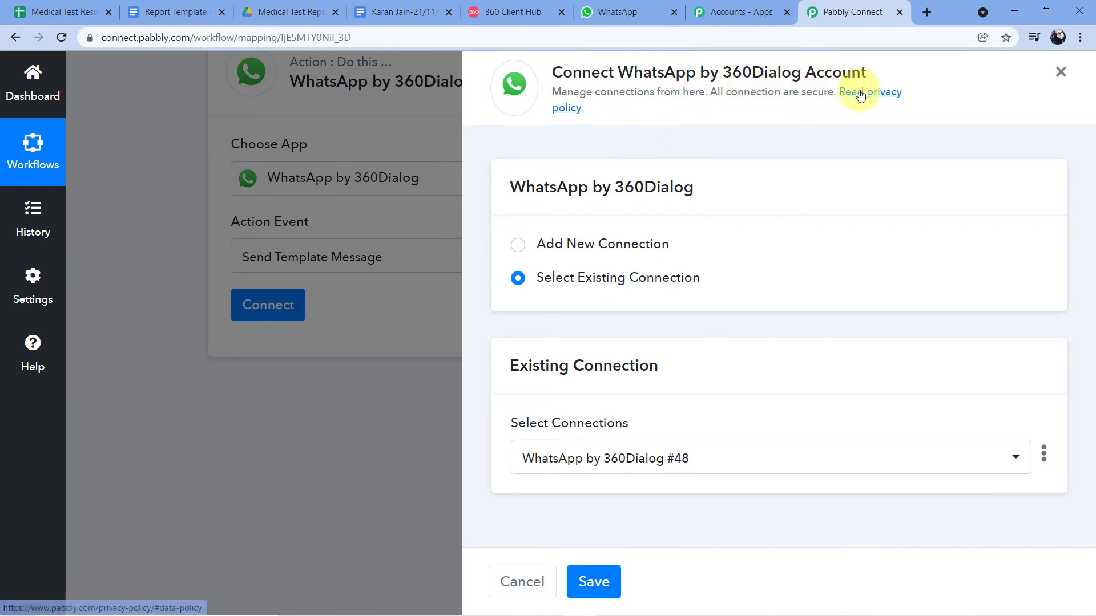
click(518, 249)
scroll(612, 166, down, 2)
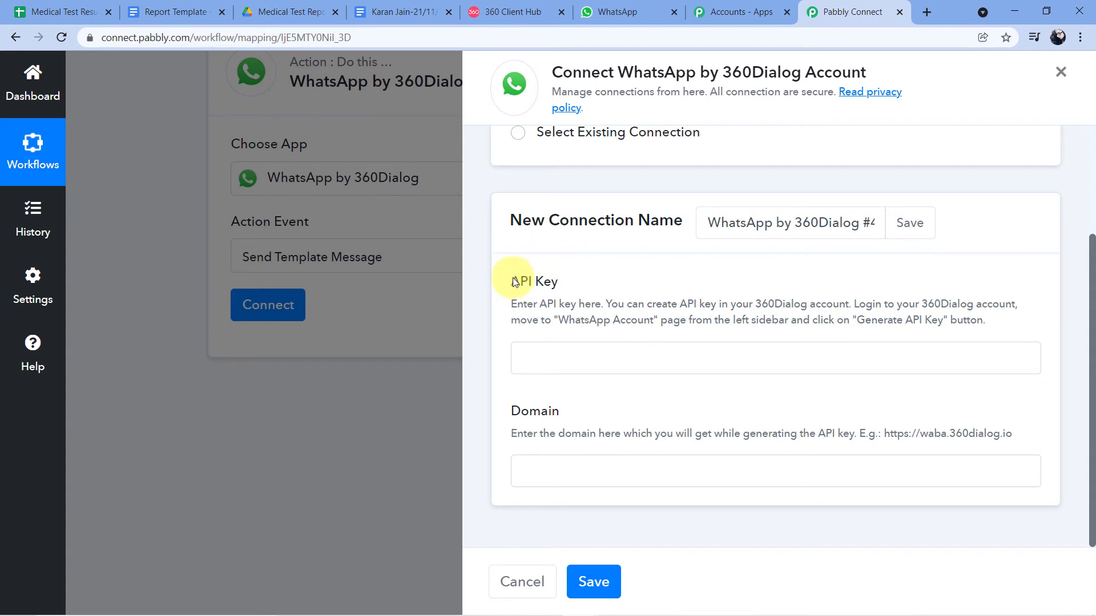
click(503, 11)
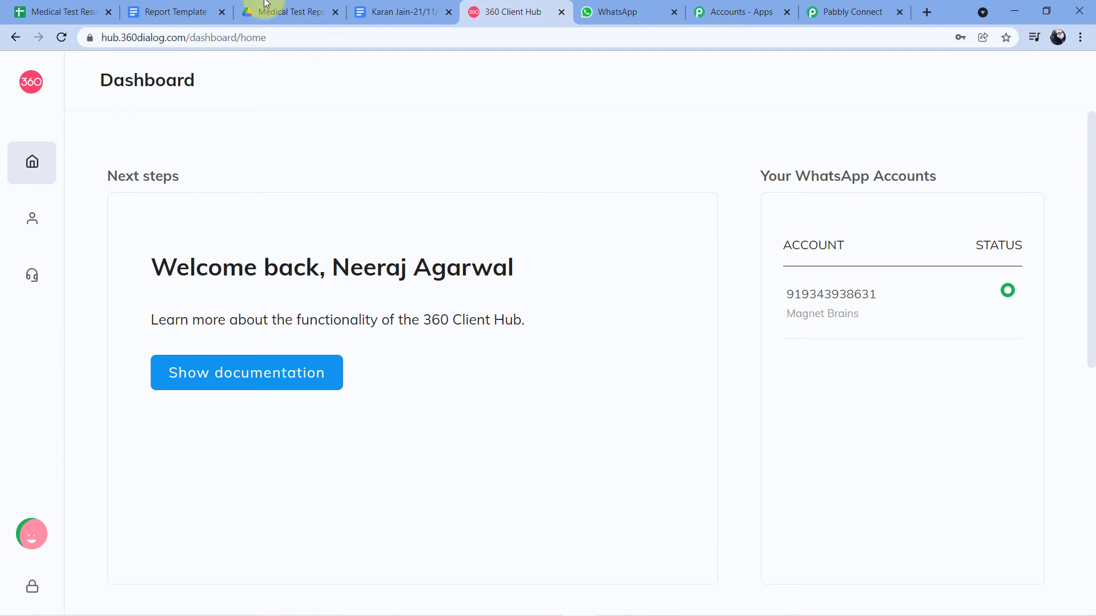
mouse_move(19, 110)
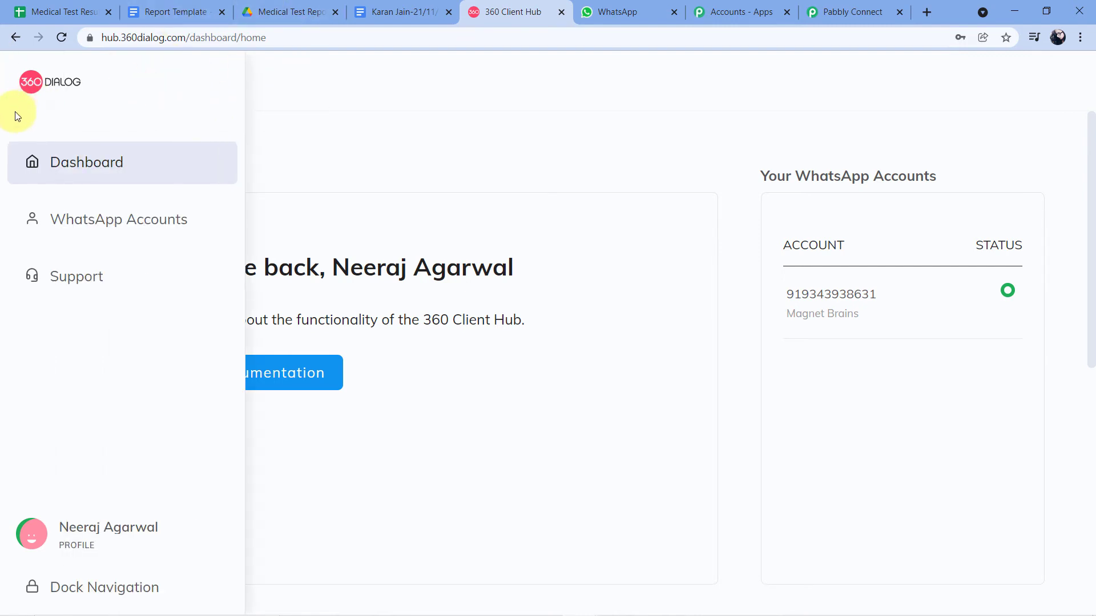
click(100, 227)
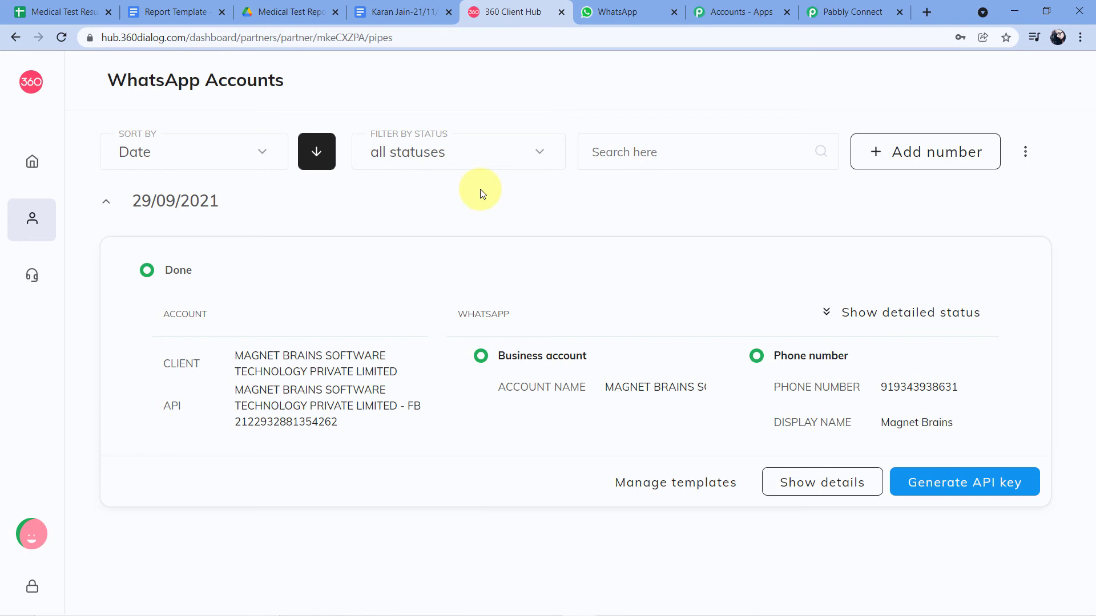
click(845, 10)
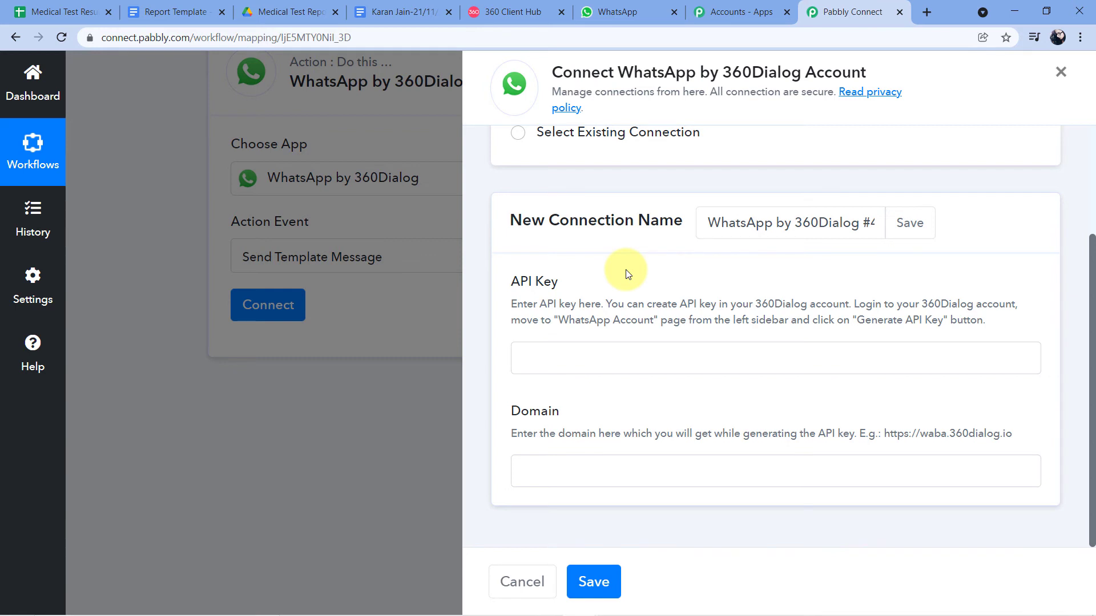
- Connect the WhatsApp action through the existing connection WhatsApp by 360Dialog #48
scroll(627, 274, up, 1)
click(518, 205)
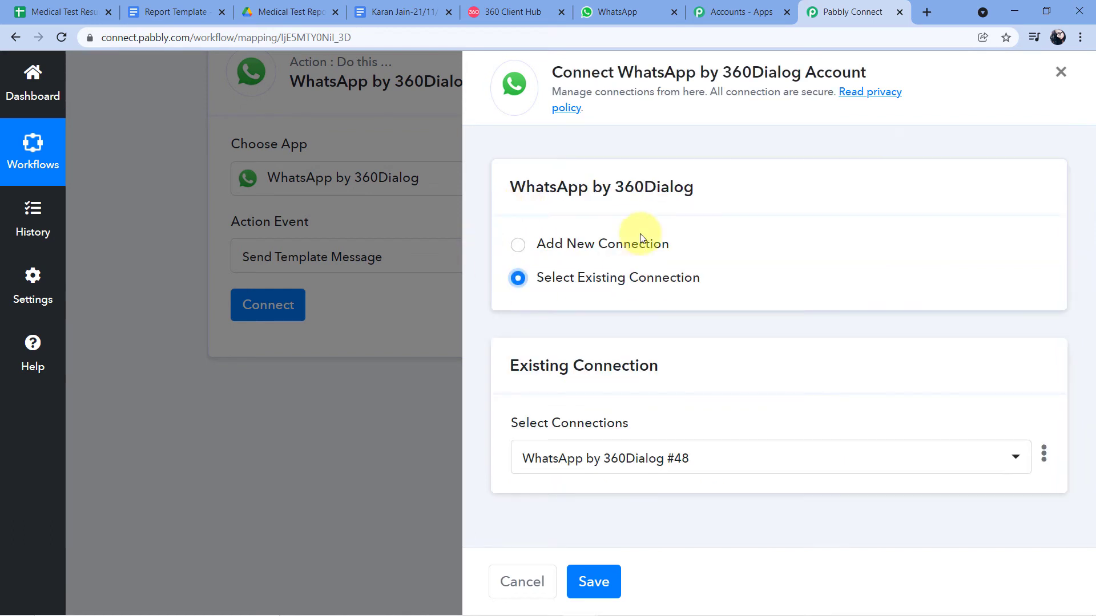
click(609, 587)
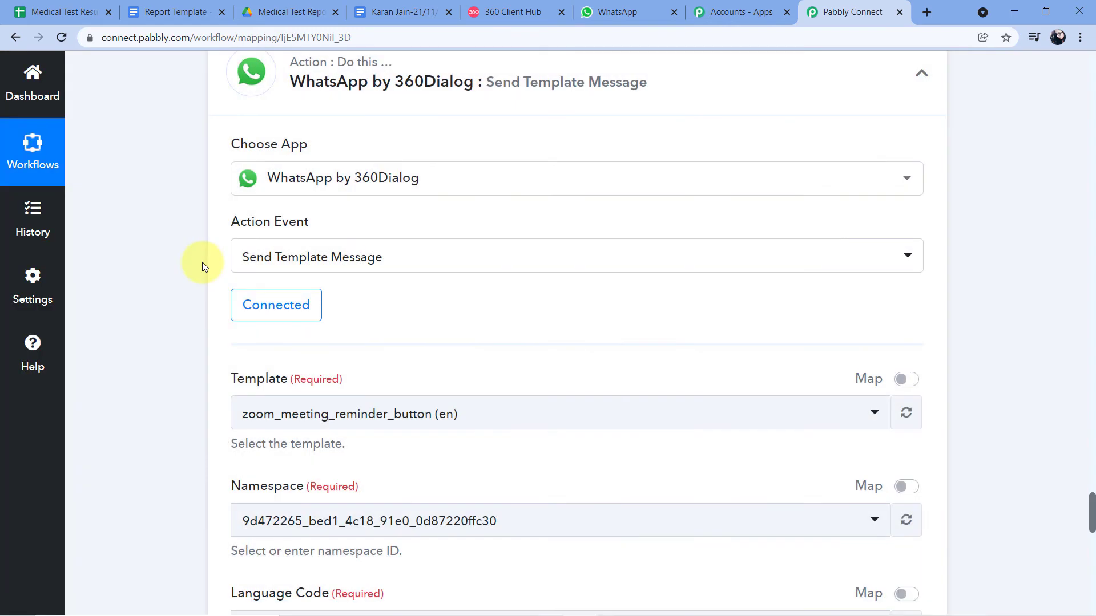
- Examine the Send Template Message fields and browse the message templates available for the Template setting
scroll(202, 266, down, 3)
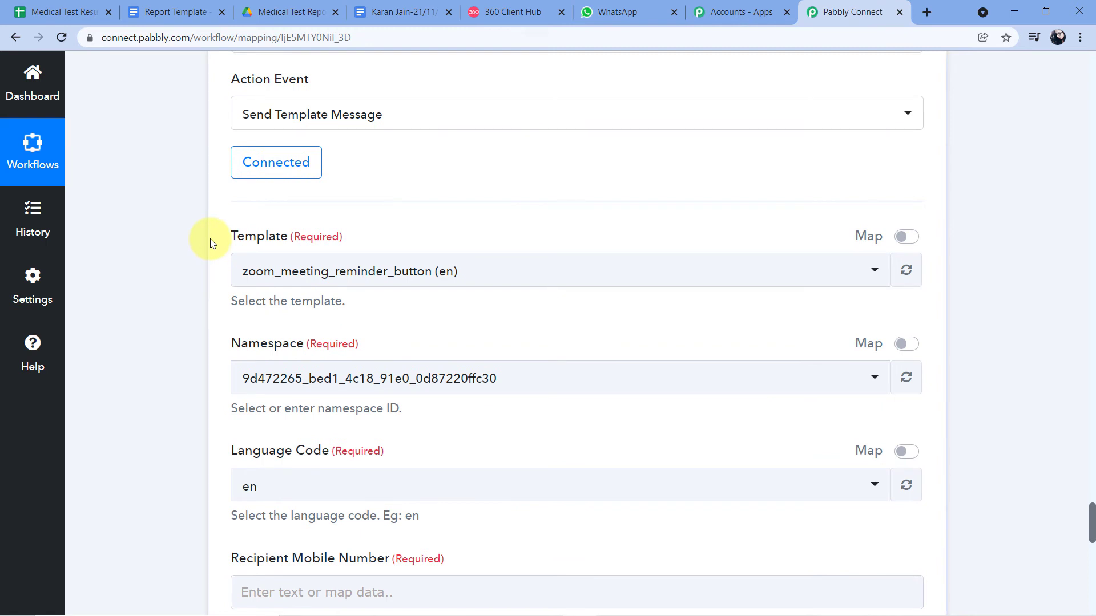
scroll(210, 244, down, 1)
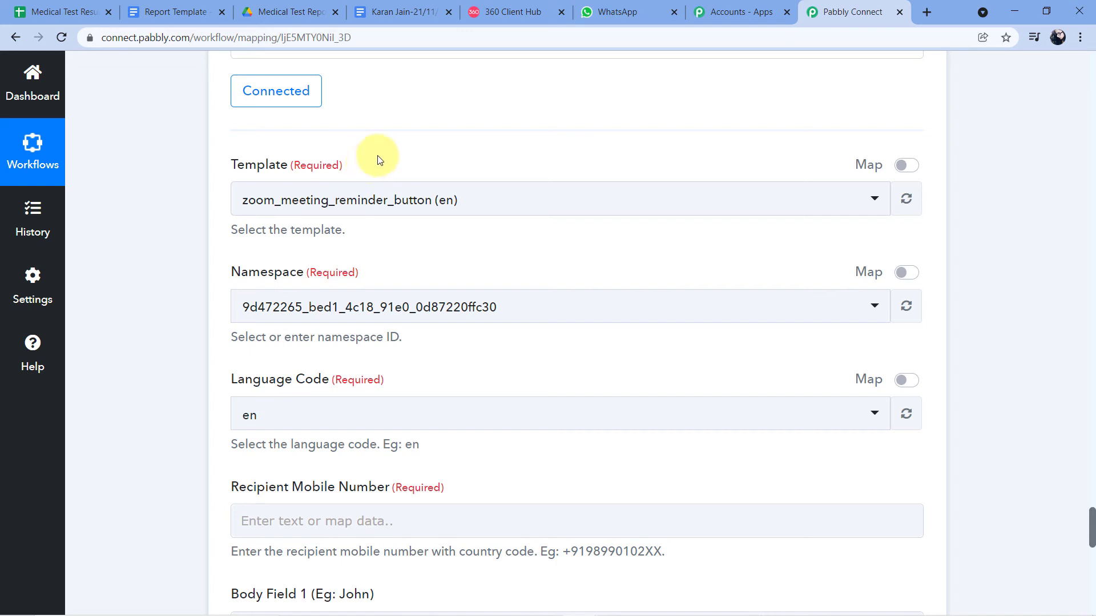
click(463, 207)
scroll(354, 285, down, 6)
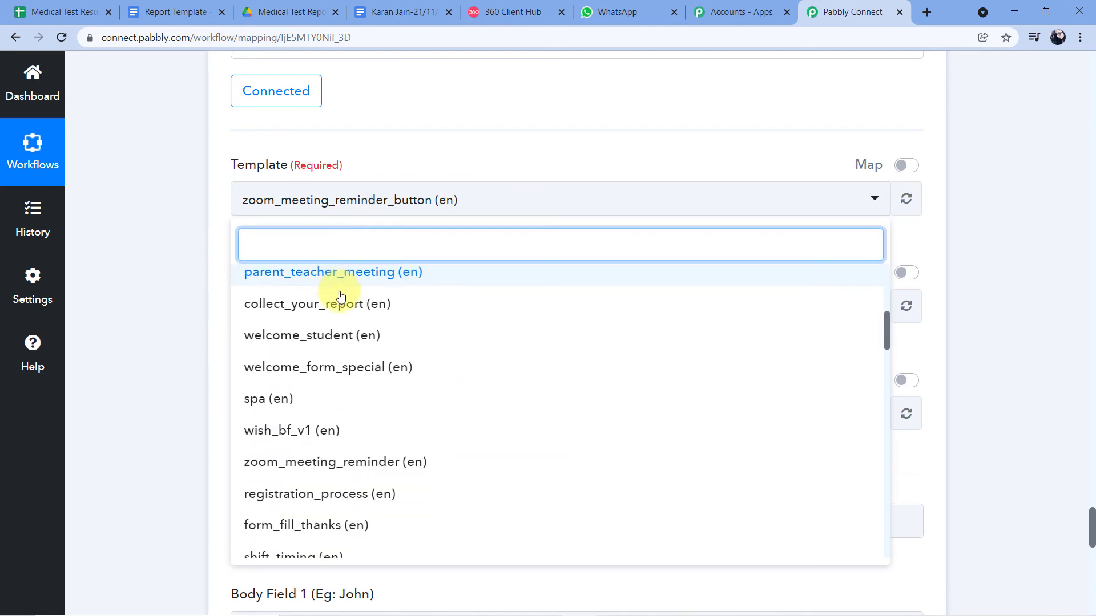
scroll(188, 357, down, 2)
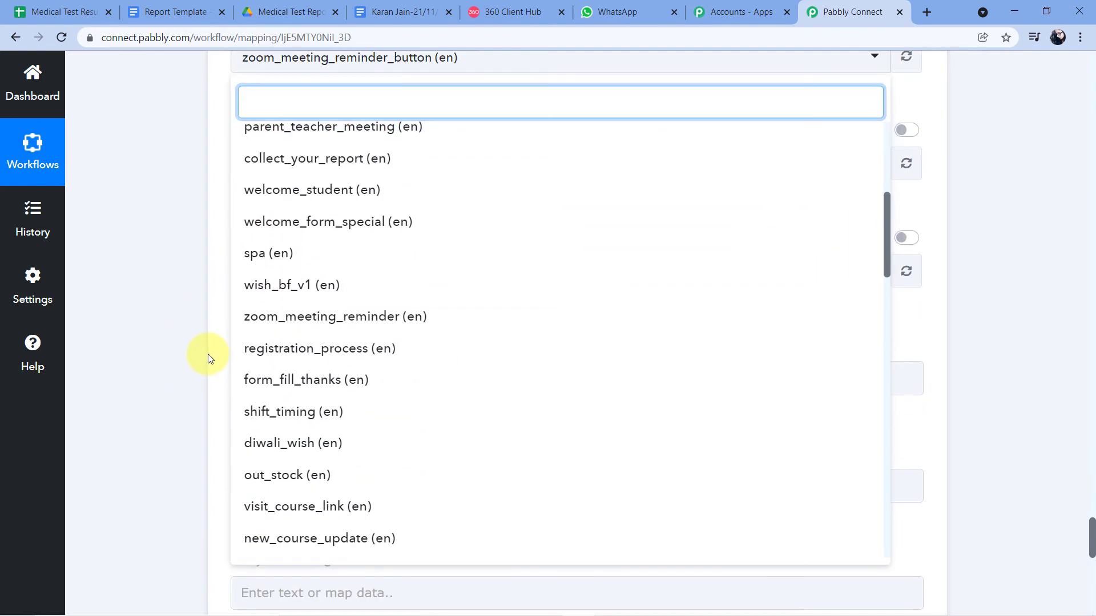
scroll(194, 302, up, 1)
scroll(308, 293, up, 3)
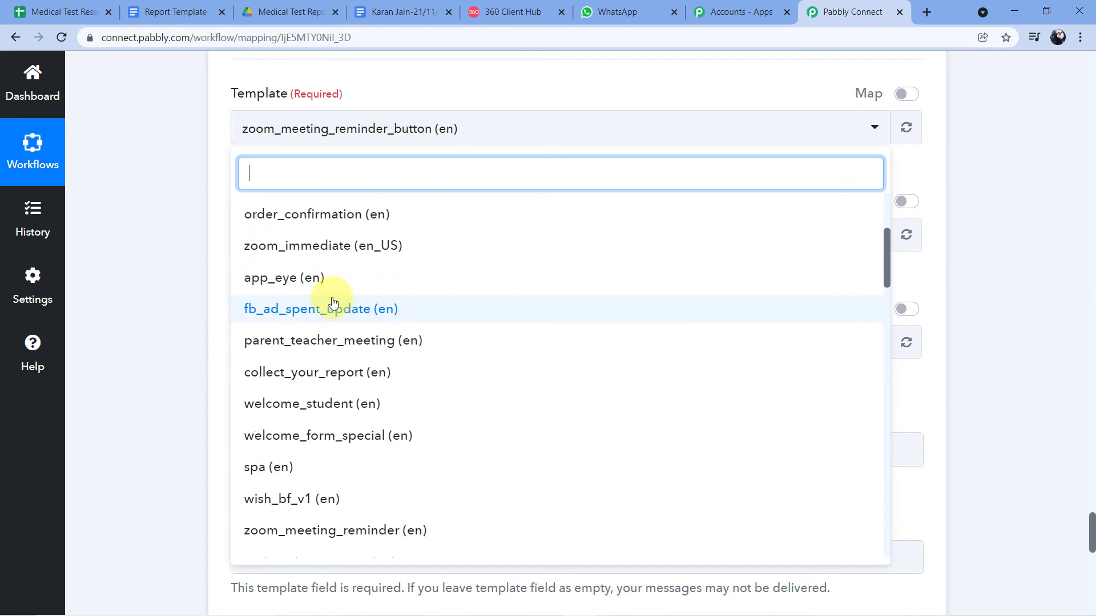
scroll(377, 280, up, 2)
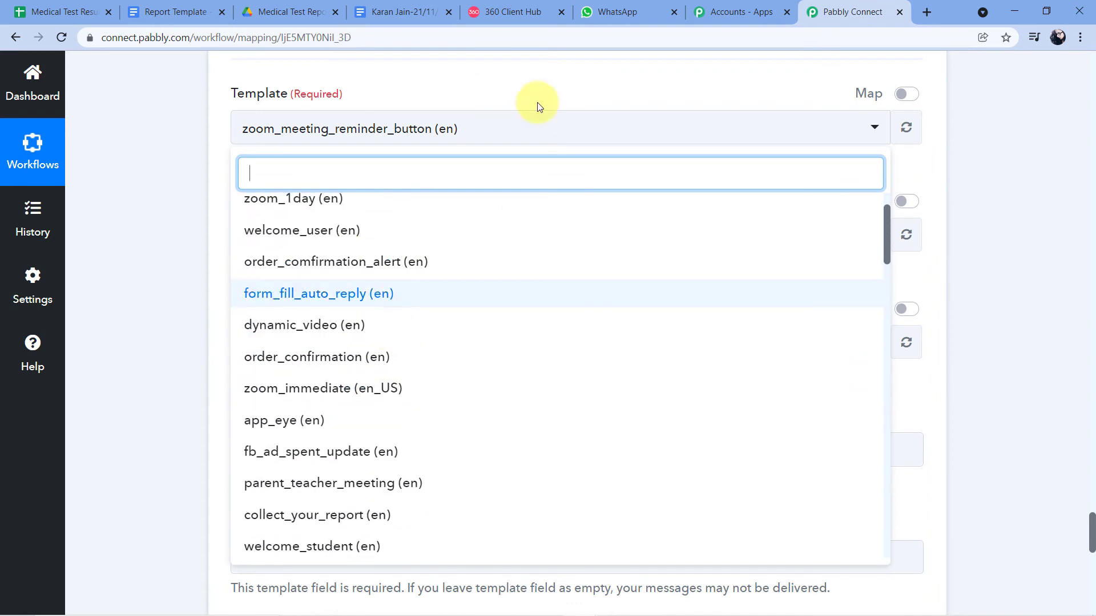
- Open template management for the WhatsApp account in the 360 Client Hub and review its existing message templates
click(508, 12)
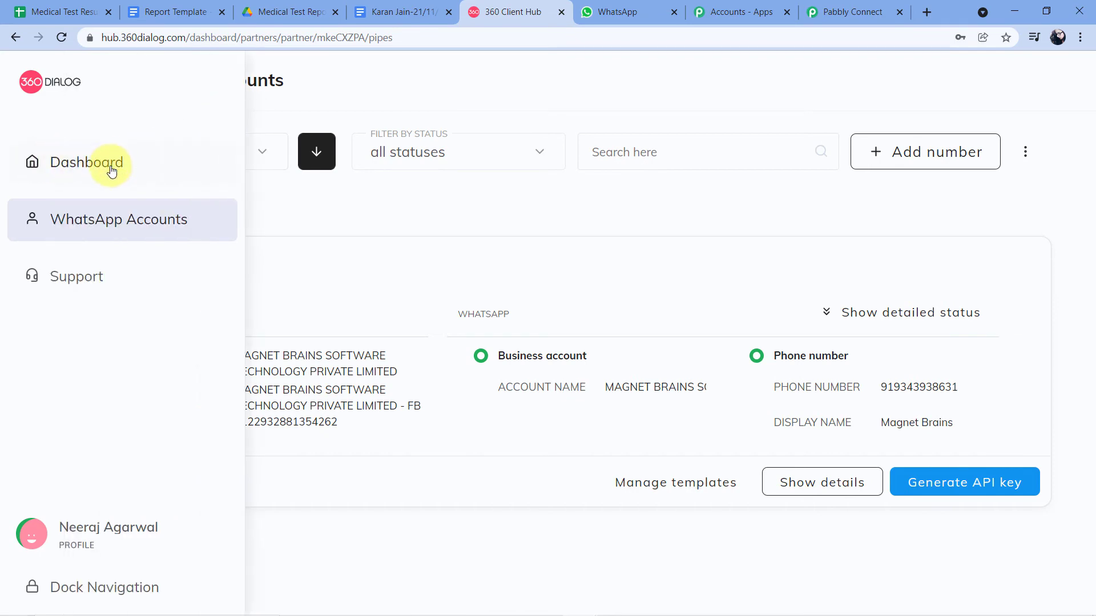
click(662, 485)
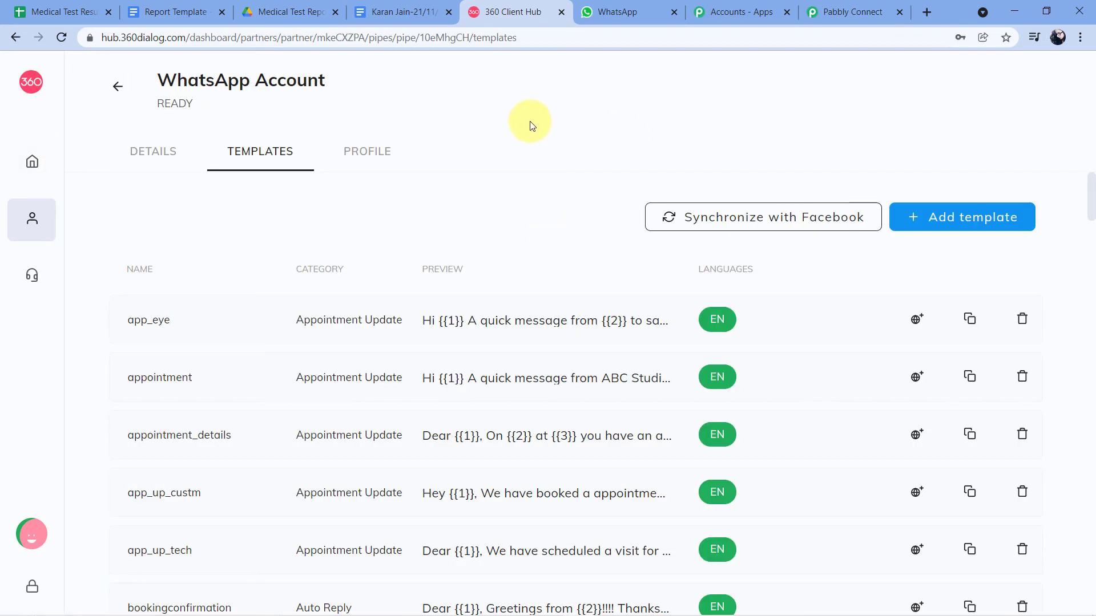
scroll(215, 166, down, 2)
scroll(131, 221, down, 7)
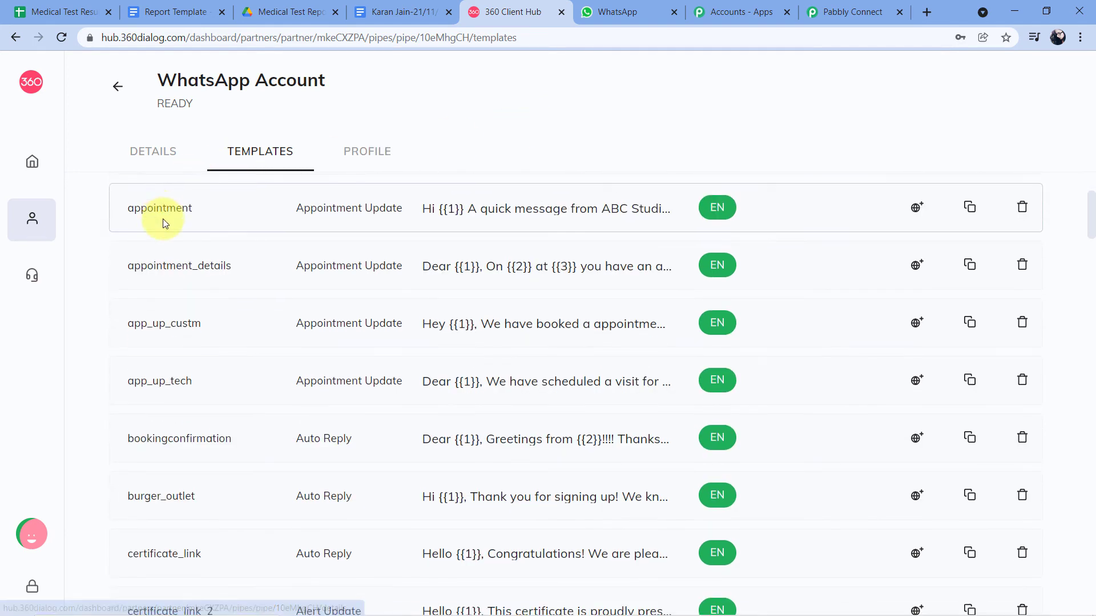
scroll(91, 332, down, 1)
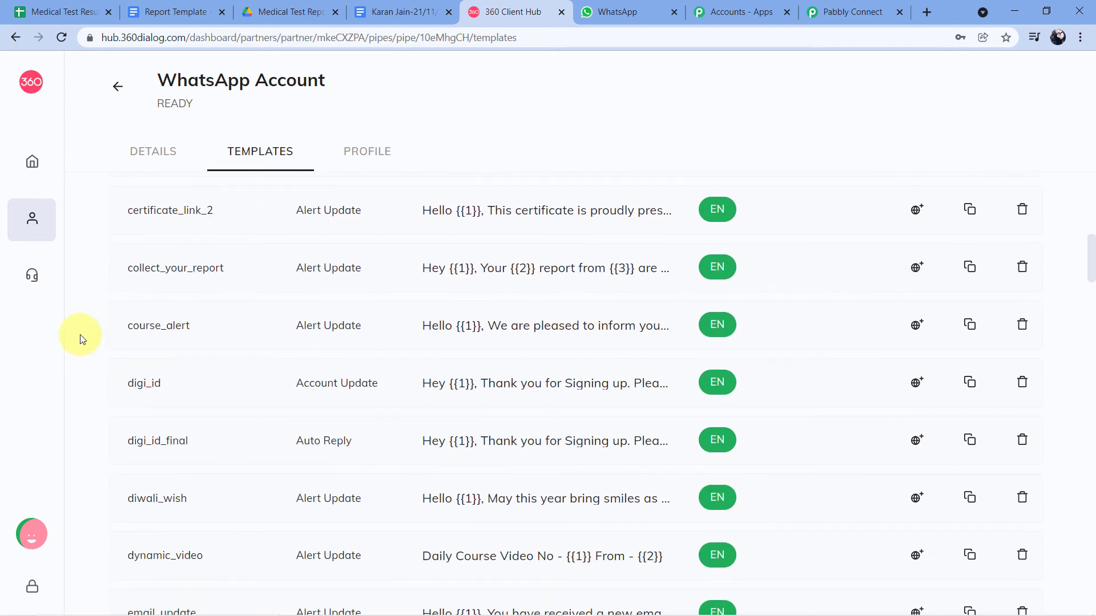
scroll(87, 388, down, 1)
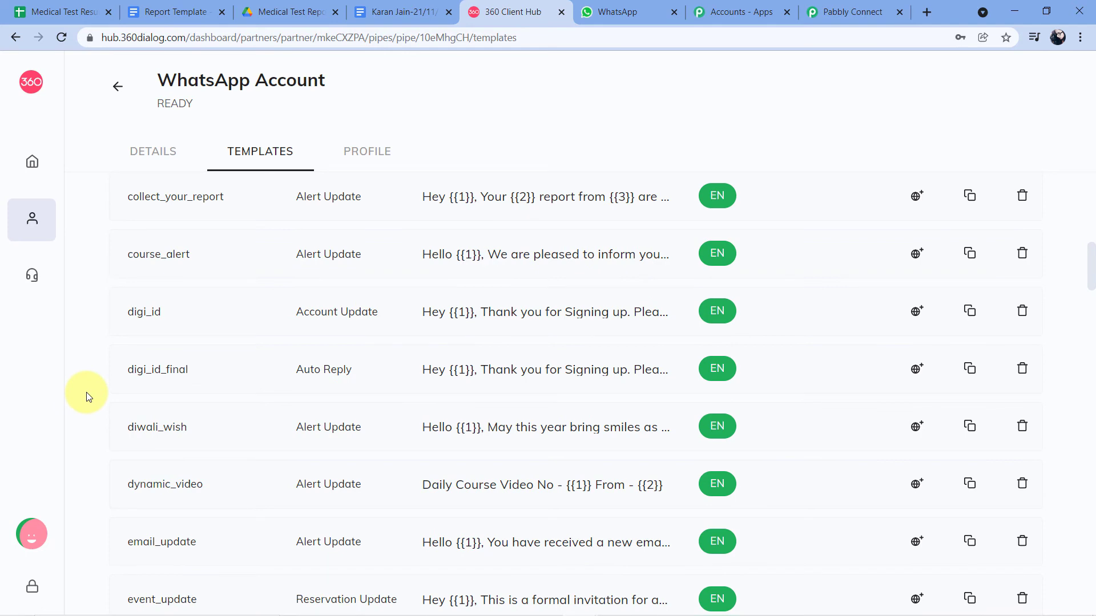
scroll(88, 396, up, 10)
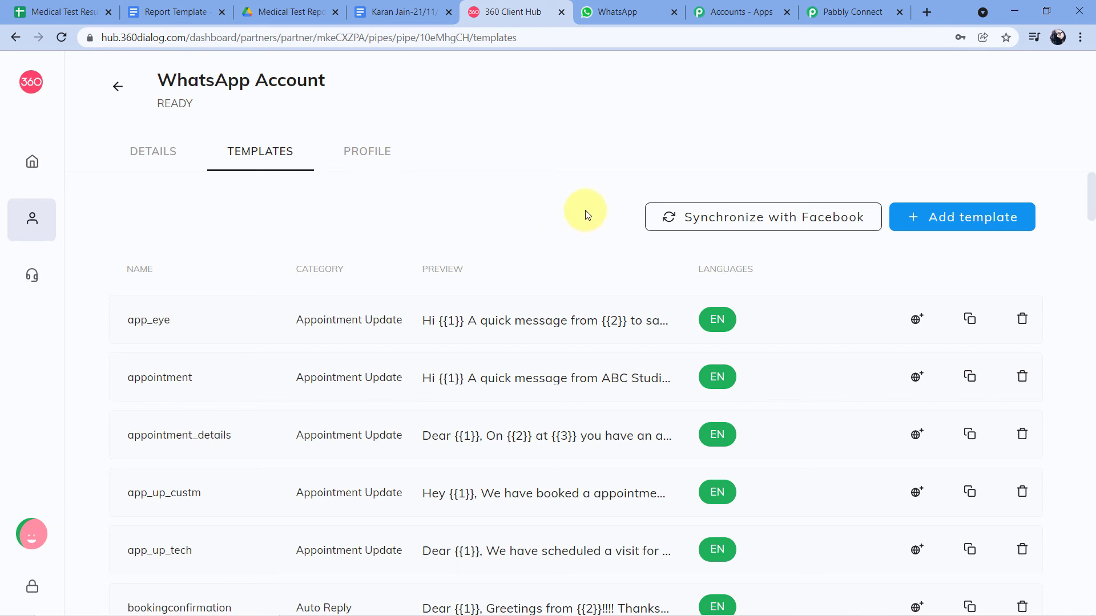
- Open a new template form, examine its fields and template type options, and close it without creating a template
click(971, 219)
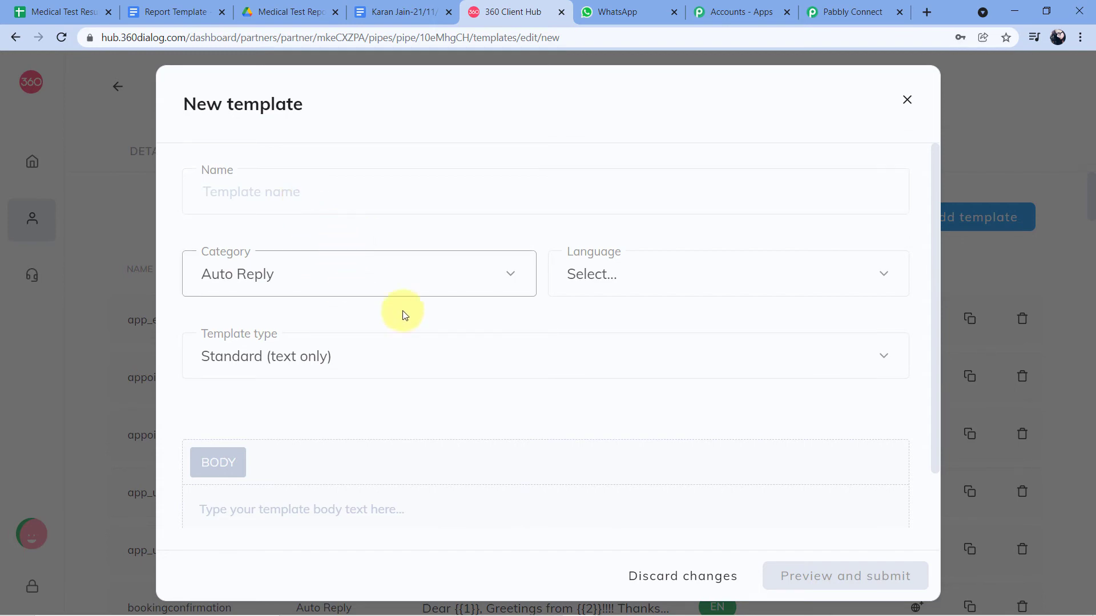
scroll(428, 300, down, 1)
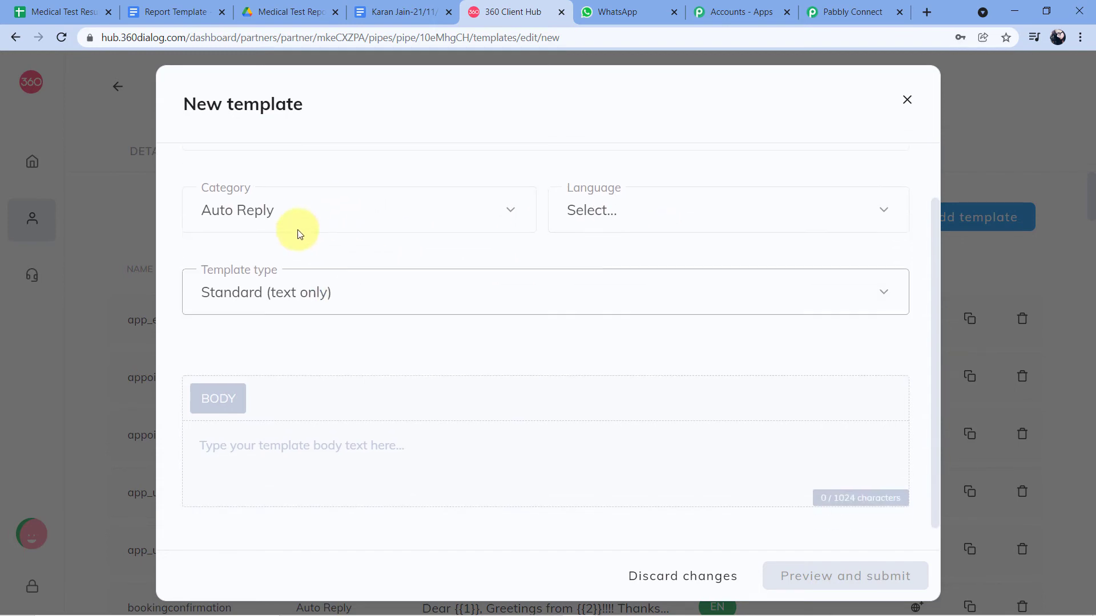
click(359, 298)
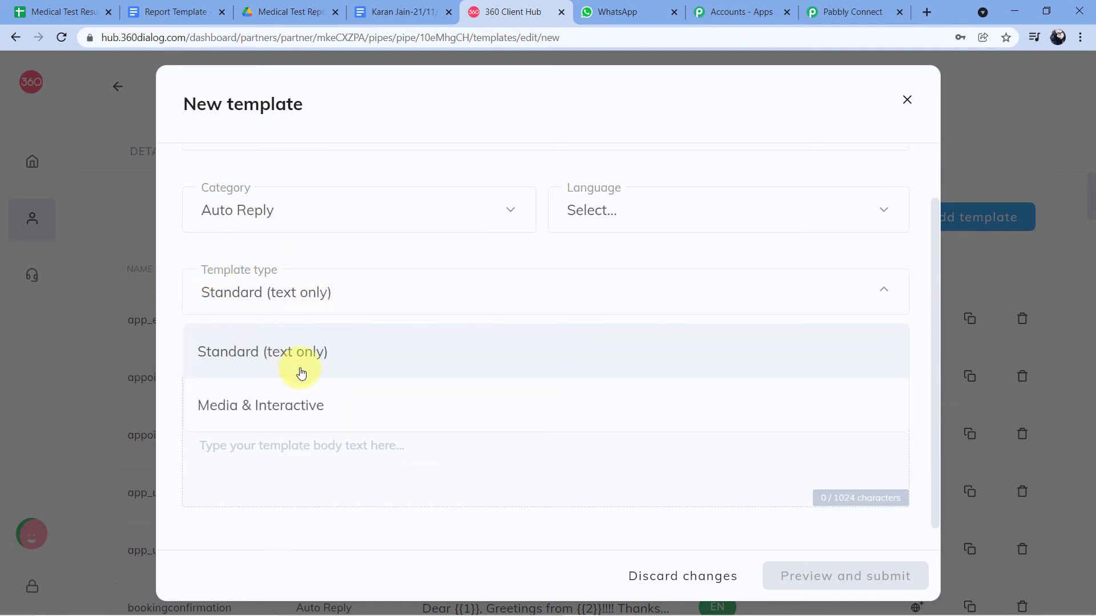
click(367, 295)
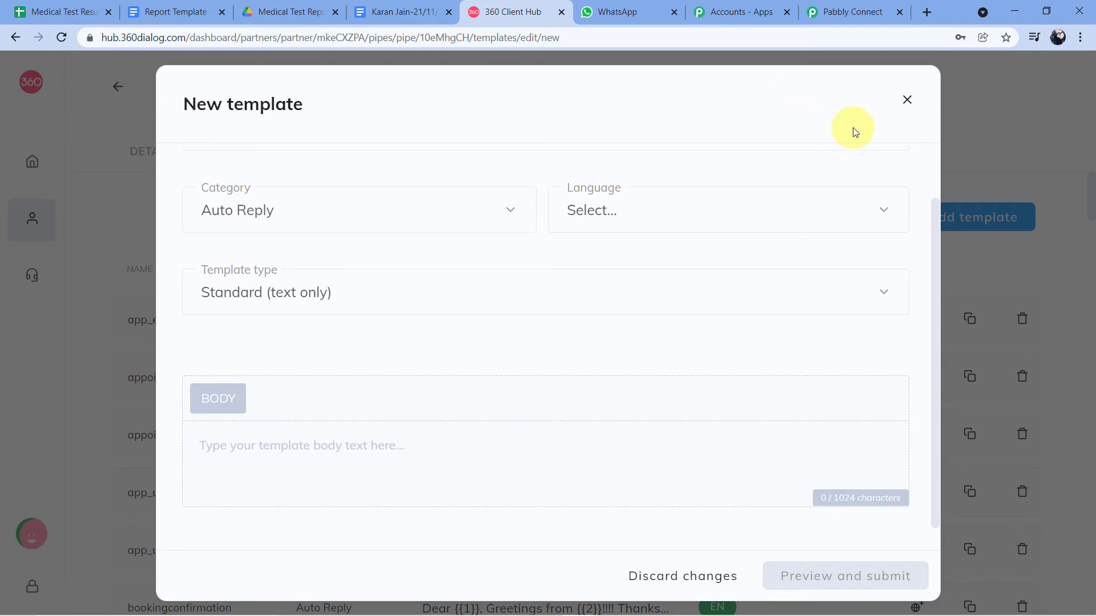
click(907, 102)
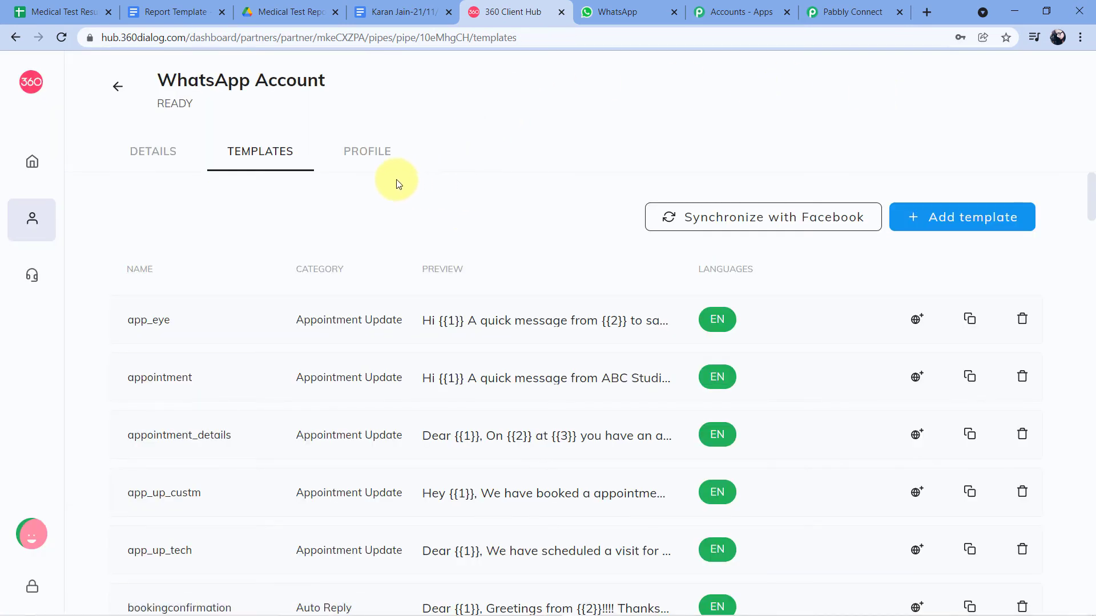
- Find the medi_report_pdf template among the WhatsApp account's existing templates and open its preview
scroll(200, 216, down, 6)
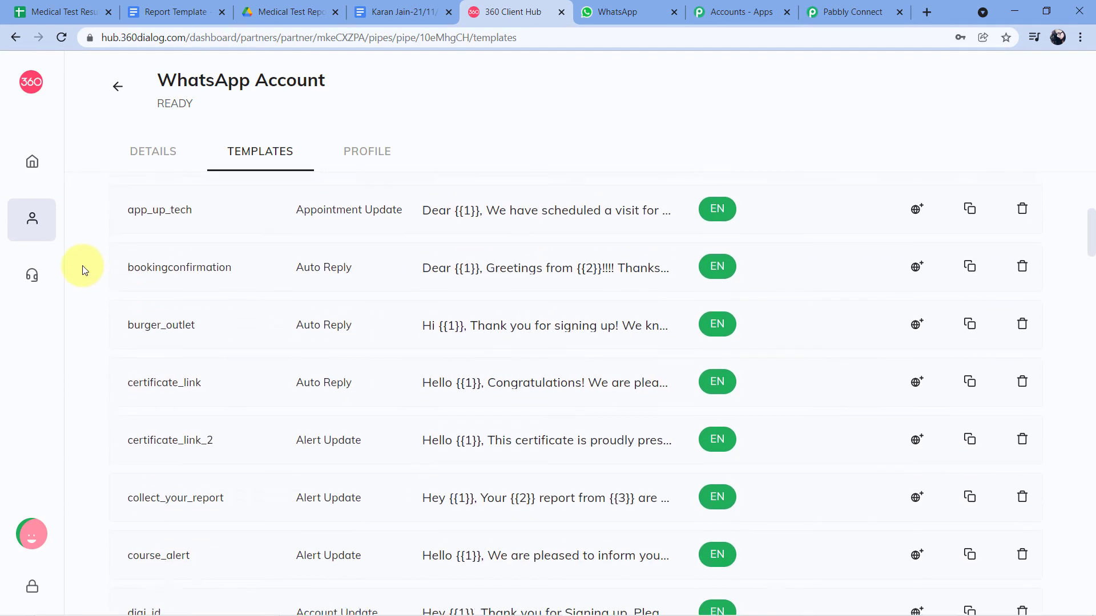
scroll(83, 268, down, 7)
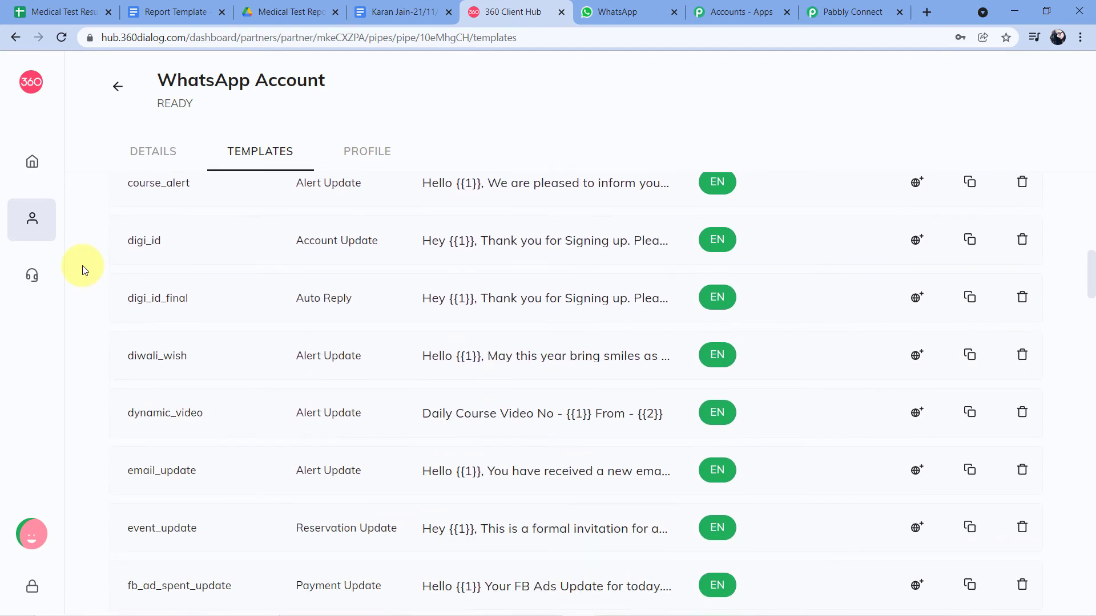
scroll(83, 269, up, 3)
scroll(83, 269, down, 7)
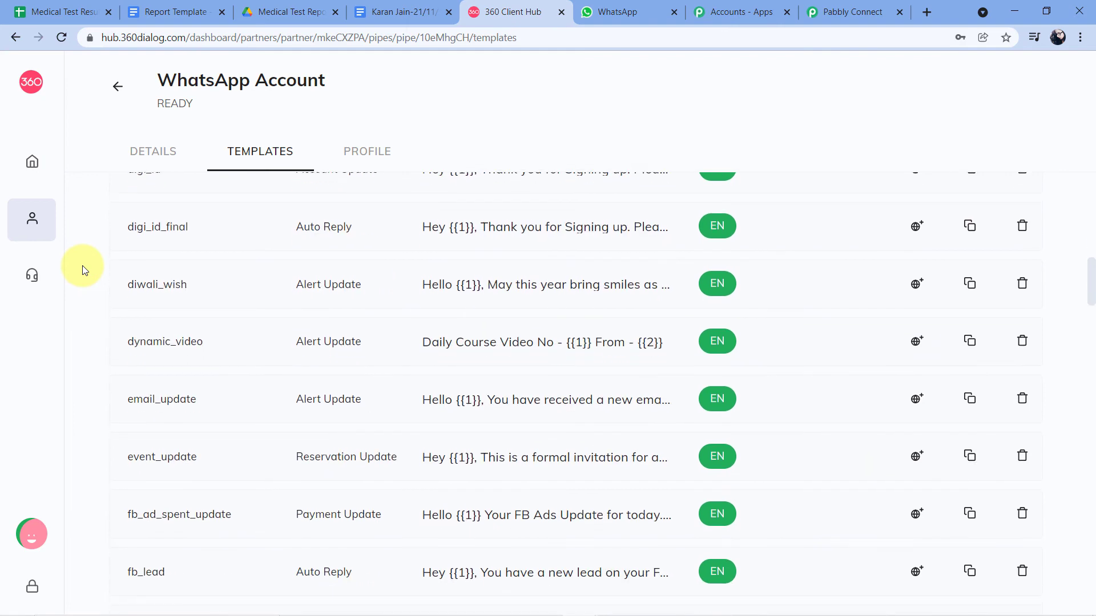
scroll(82, 265, down, 6)
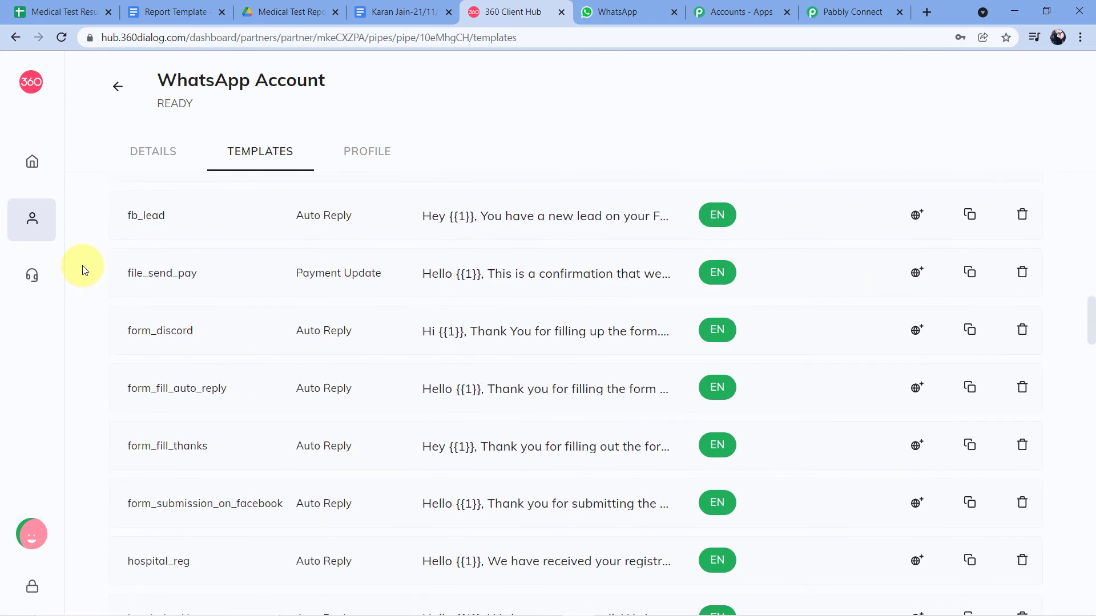
scroll(82, 265, down, 4)
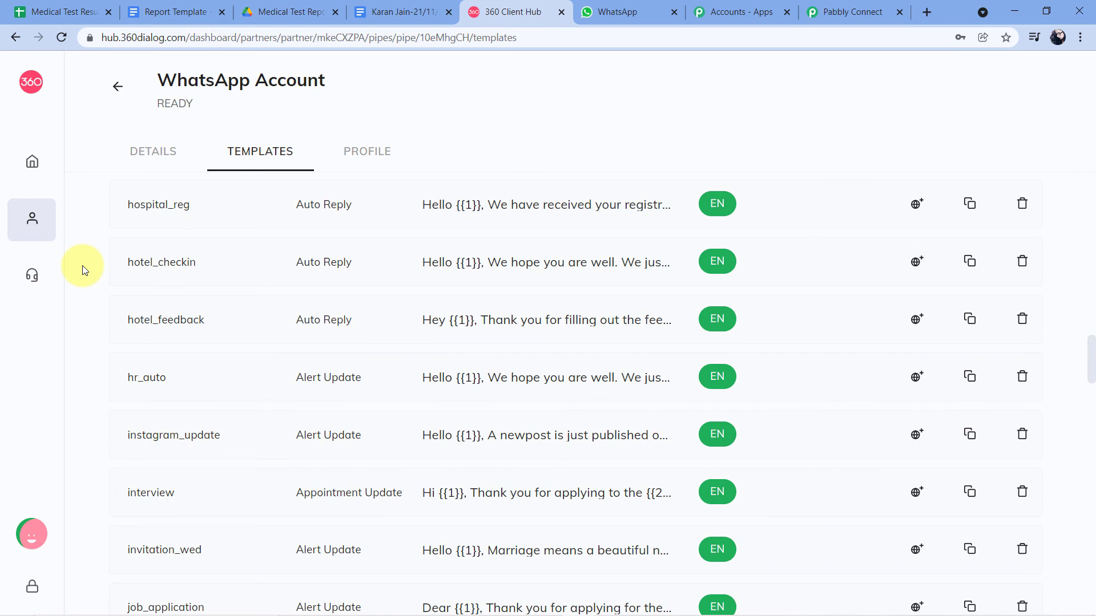
scroll(83, 269, down, 6)
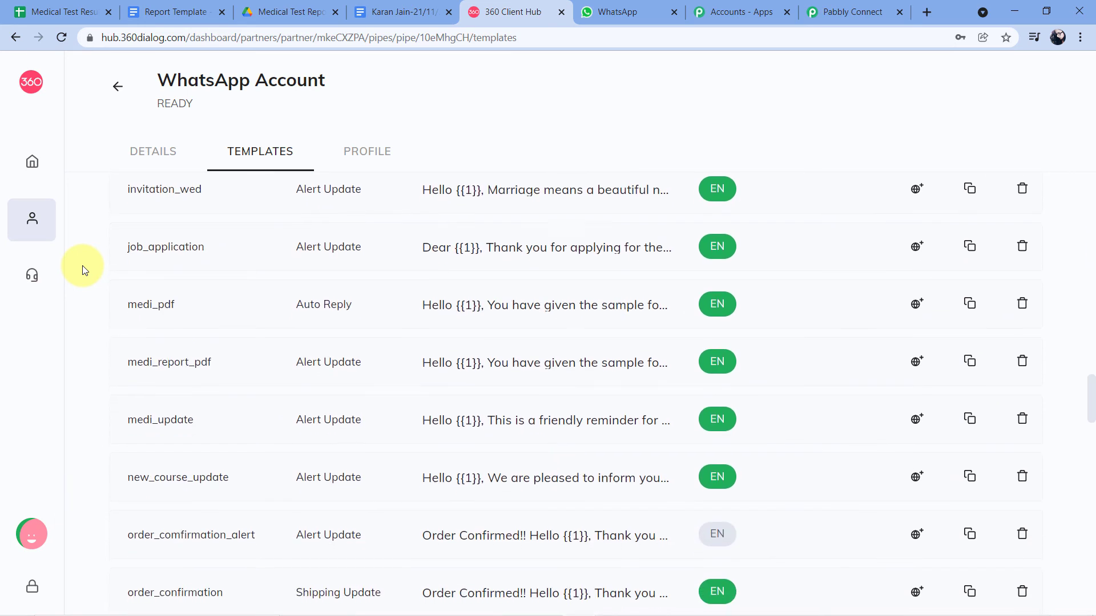
scroll(84, 269, down, 1)
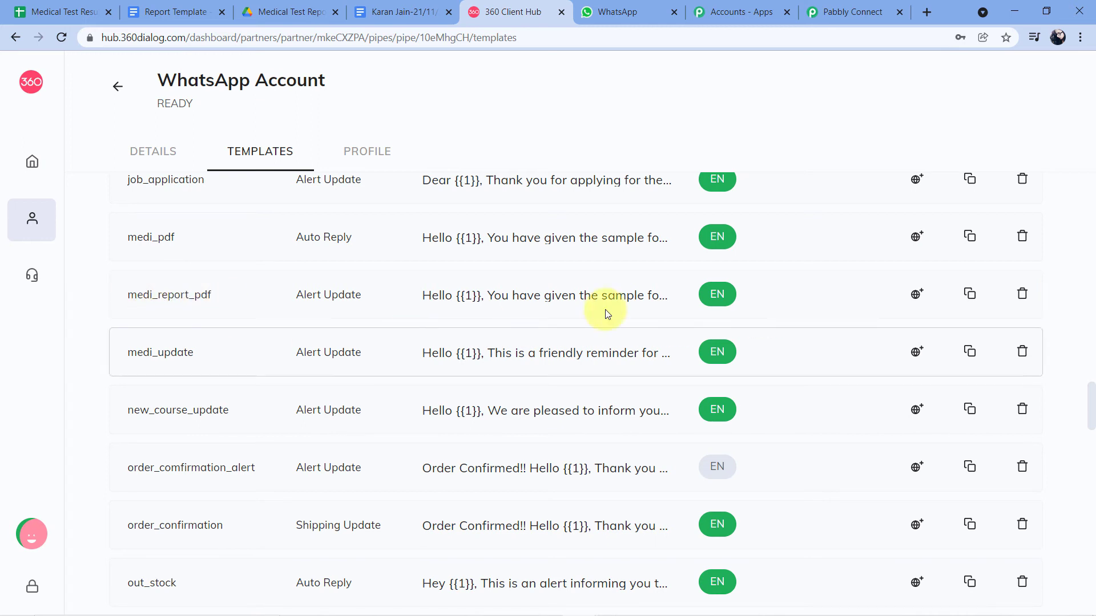
click(526, 301)
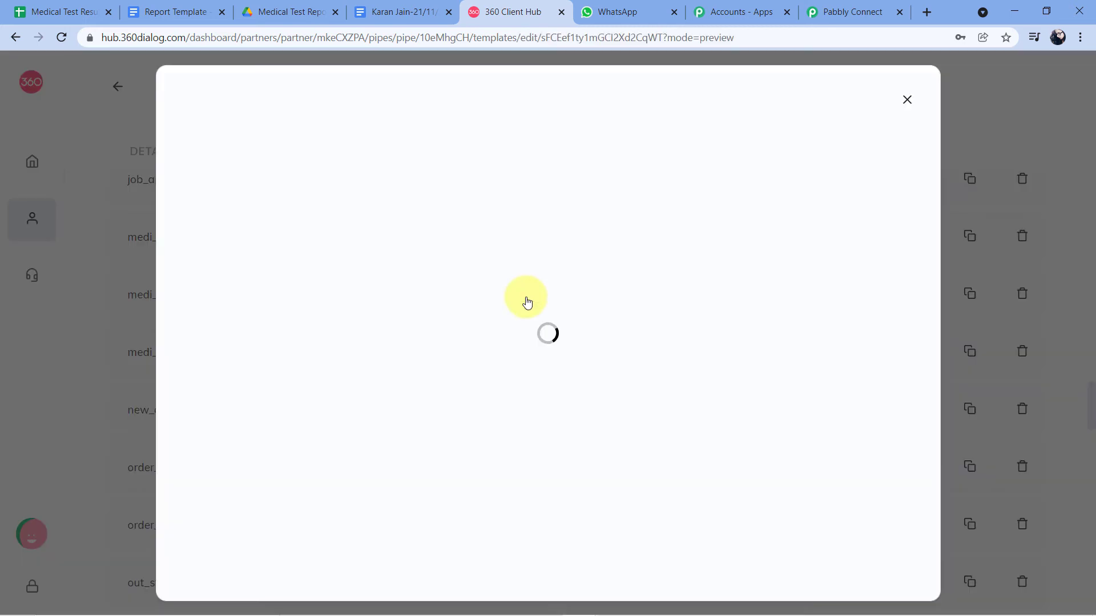
scroll(683, 246, down, 1)
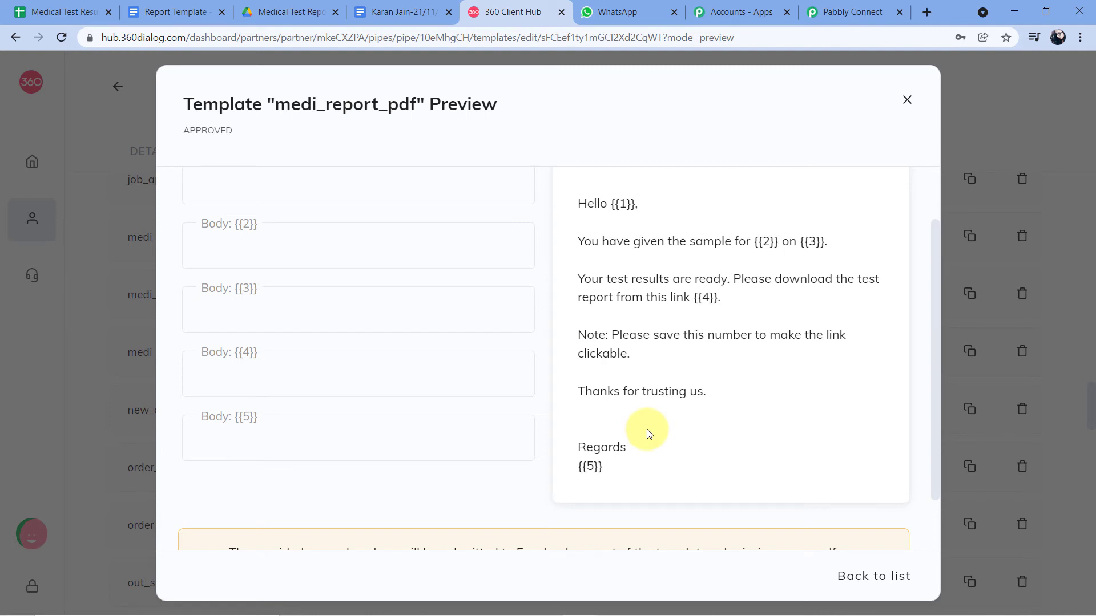
- Examine the five placeholder variables in the medi_report_pdf message, from the greeting through to the signature
double_click(621, 205)
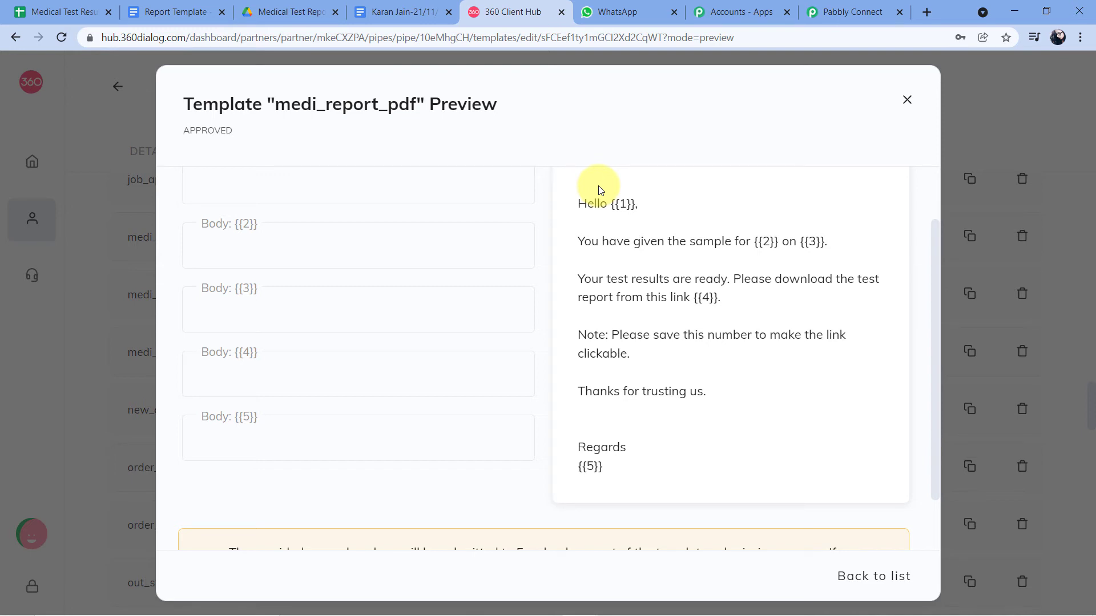
double_click(623, 203)
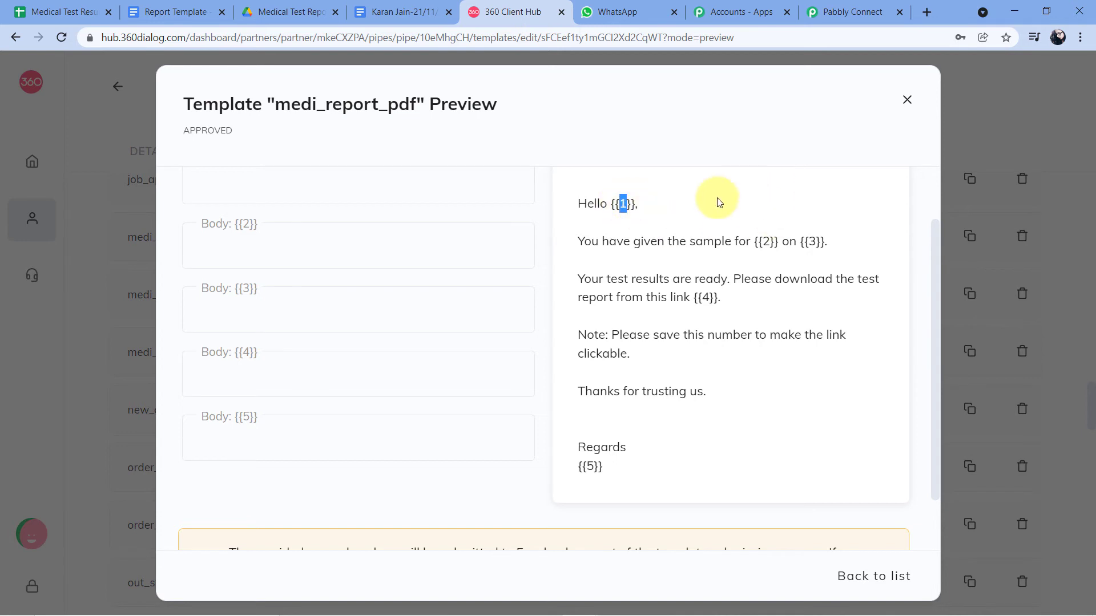
double_click(766, 240)
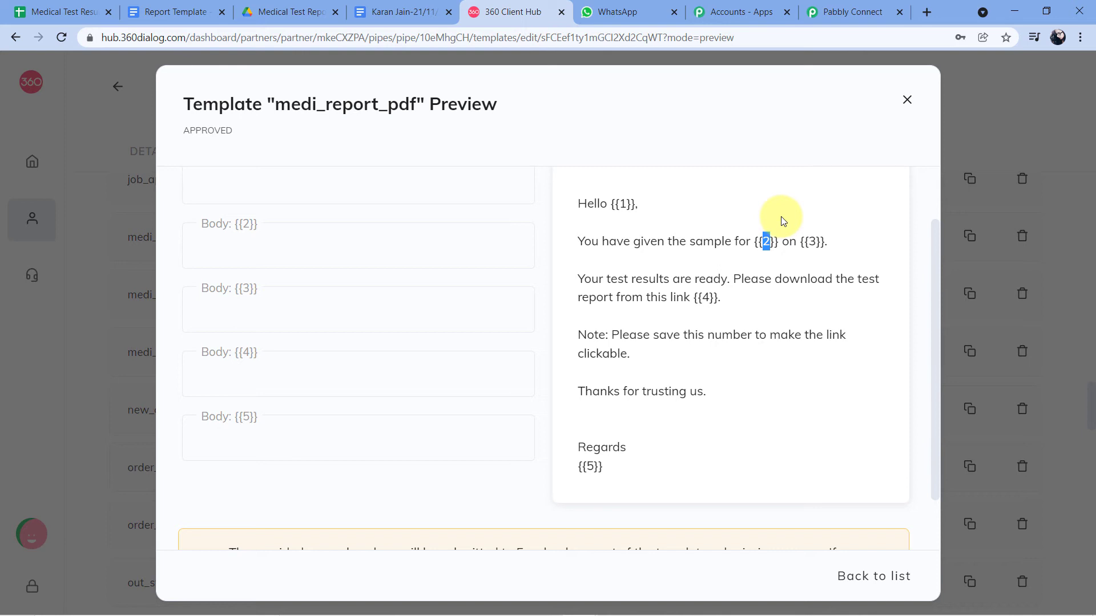
double_click(811, 240)
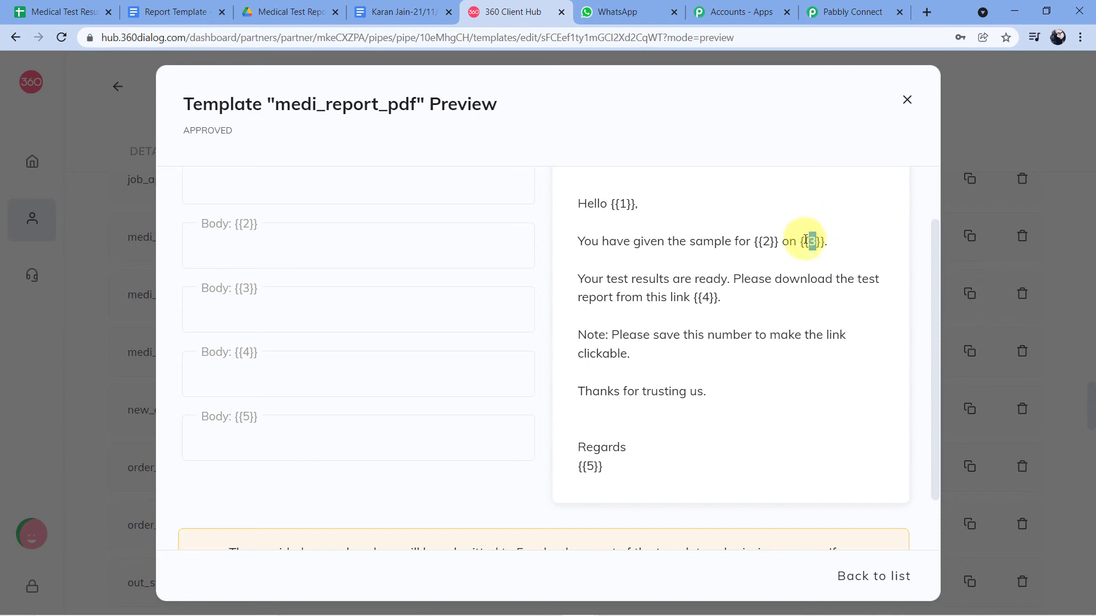
double_click(706, 297)
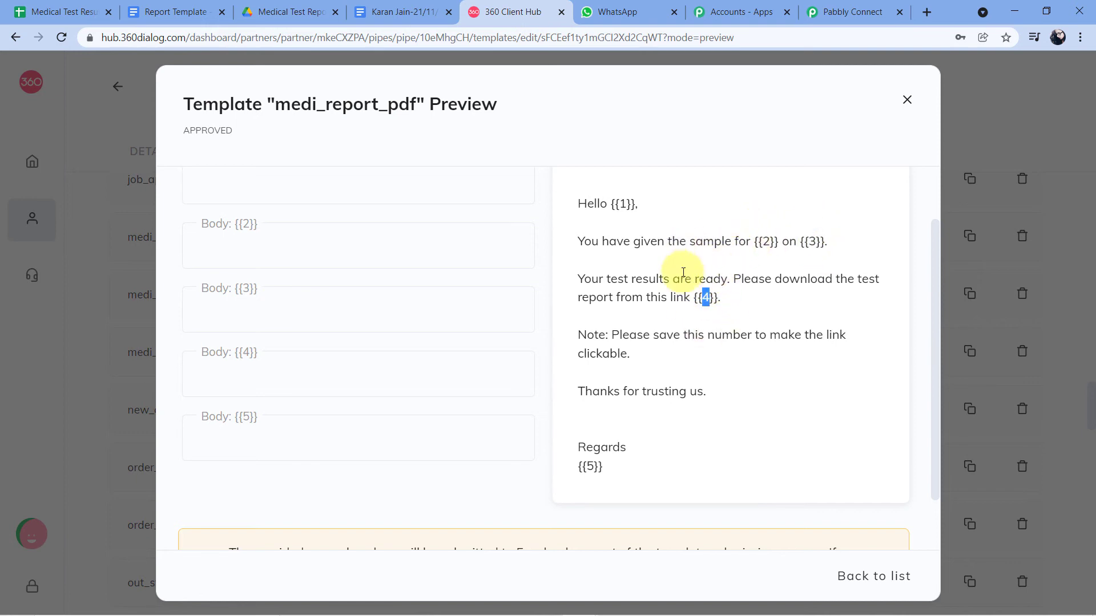
double_click(589, 467)
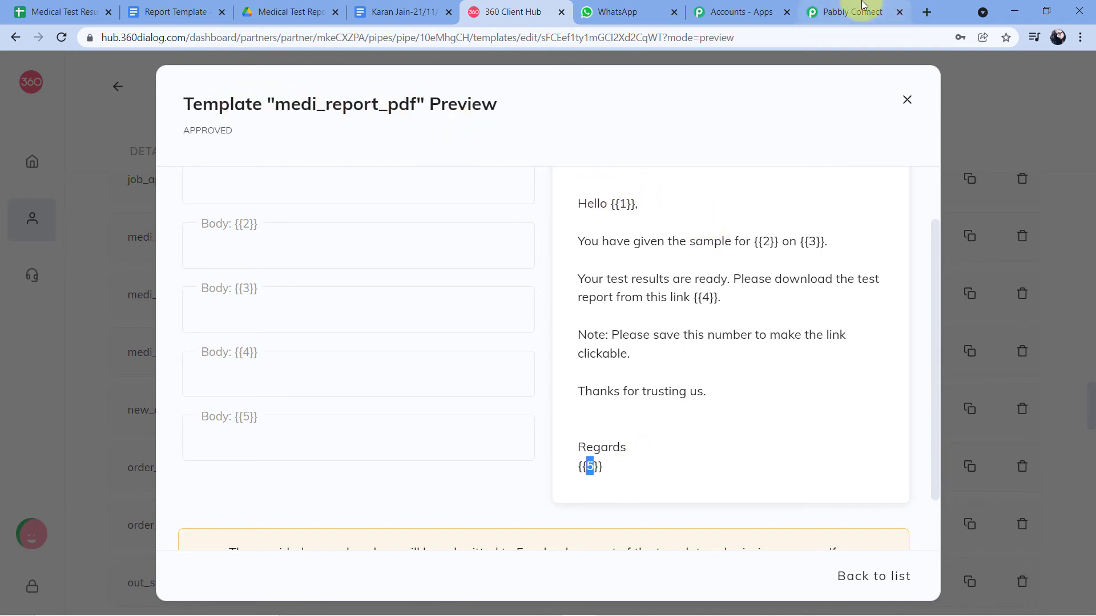
- Return to Pabbly Connect and set the WhatsApp action's Template to medi_report_pdf (en)
click(844, 11)
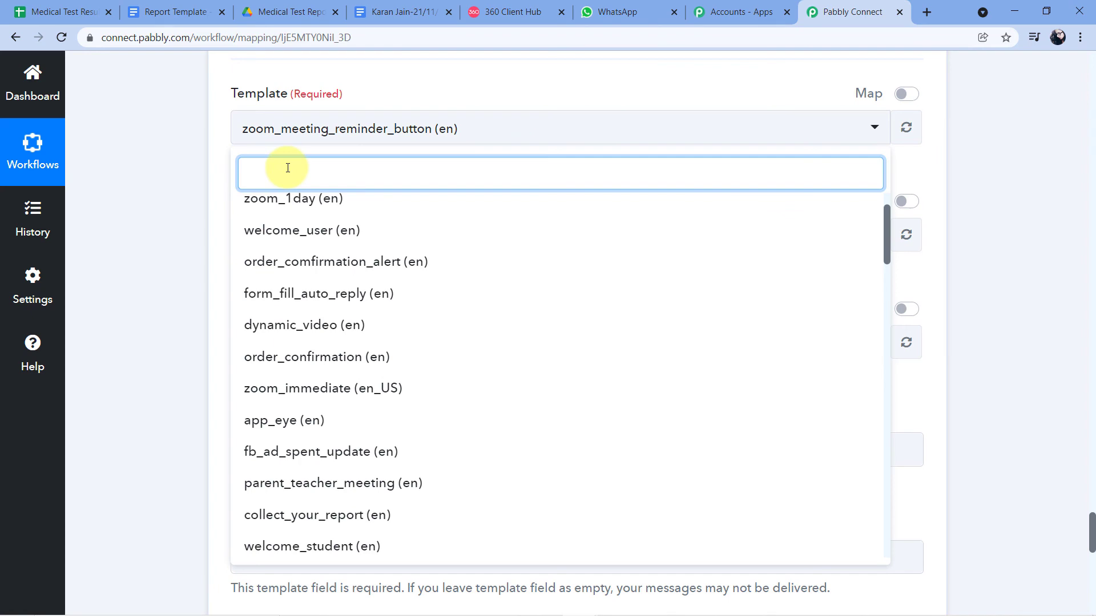
text(Med)
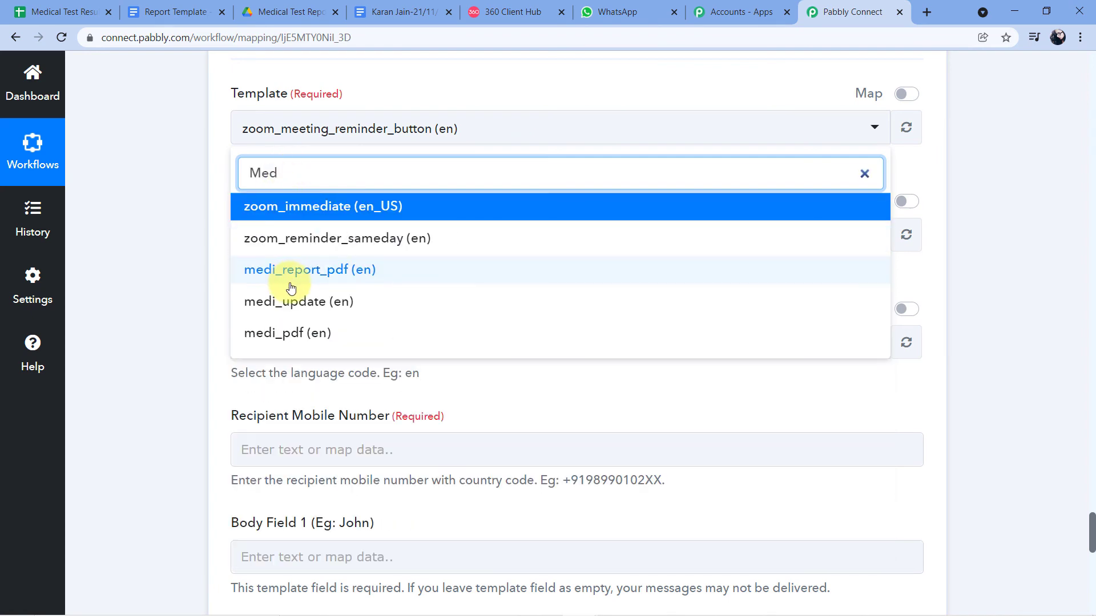
click(295, 270)
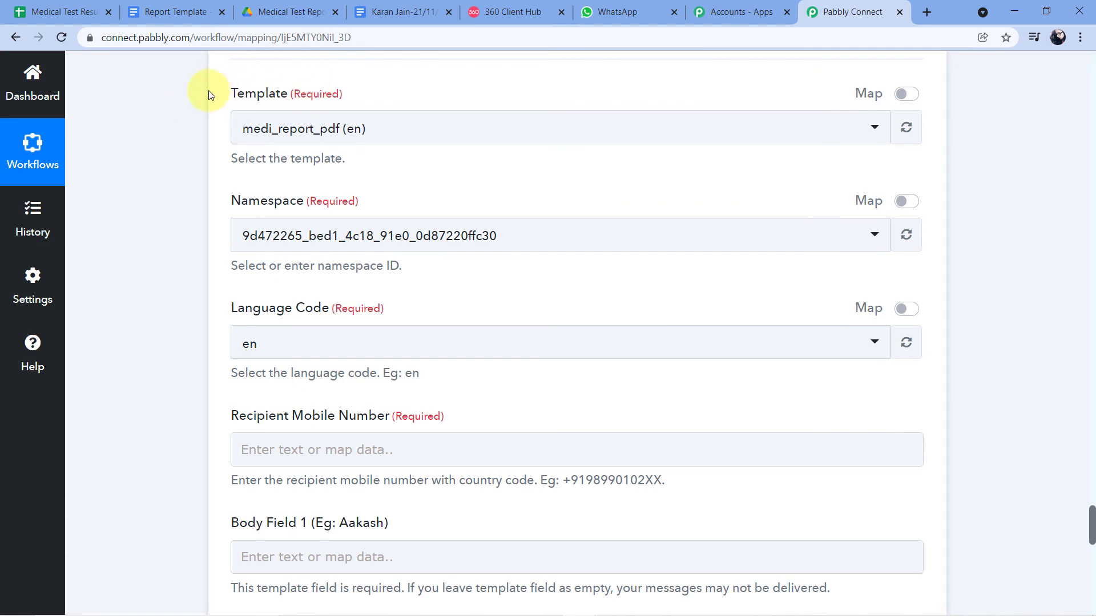
- Review the template's body fields and required recipient number format, and compare it with the Patient Mobile entry in the Medical Test Result spreadsheet
scroll(191, 163, down, 1)
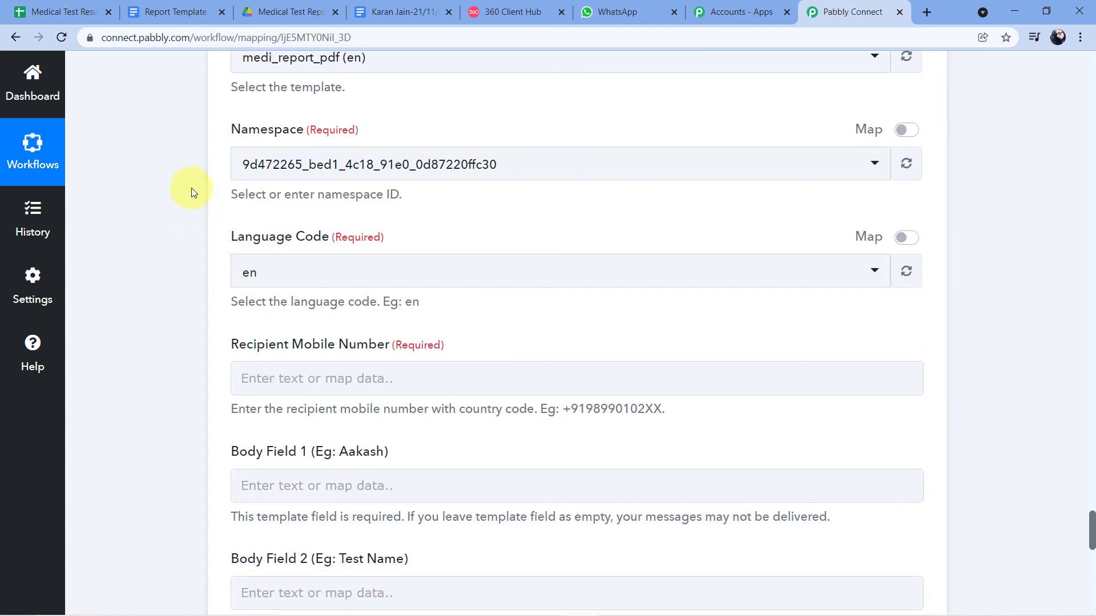
scroll(191, 187, down, 3)
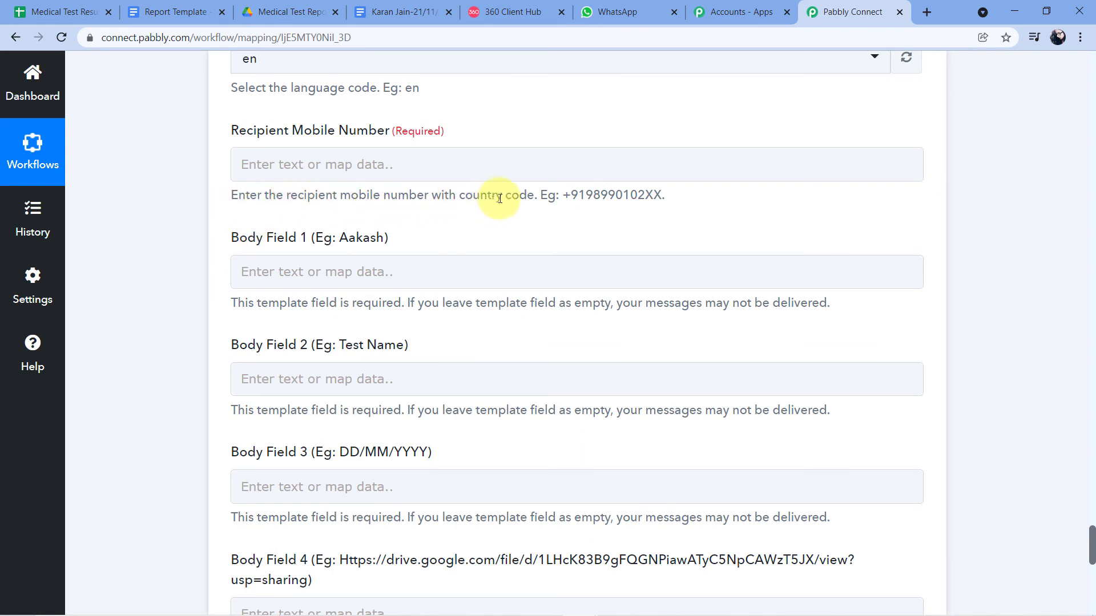
drag(562, 197, 664, 213)
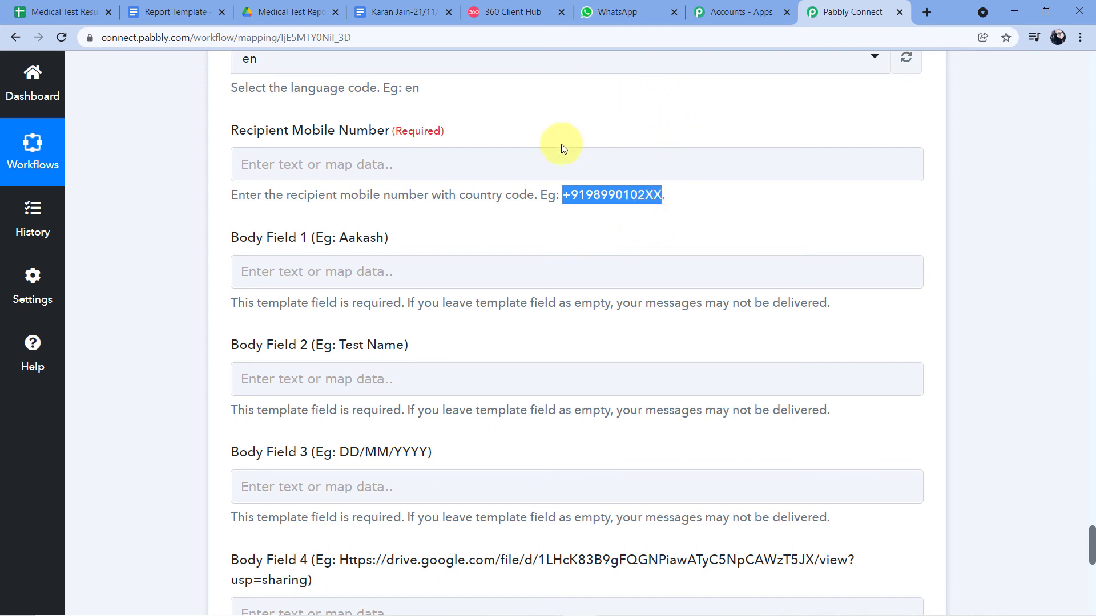
scroll(535, 190, up, 1)
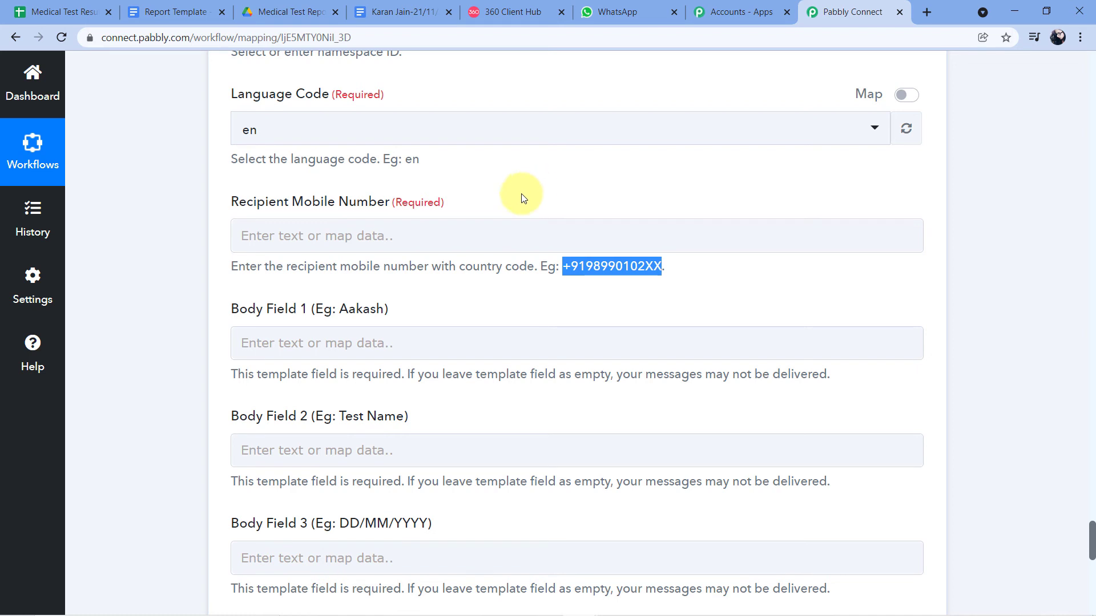
click(56, 4)
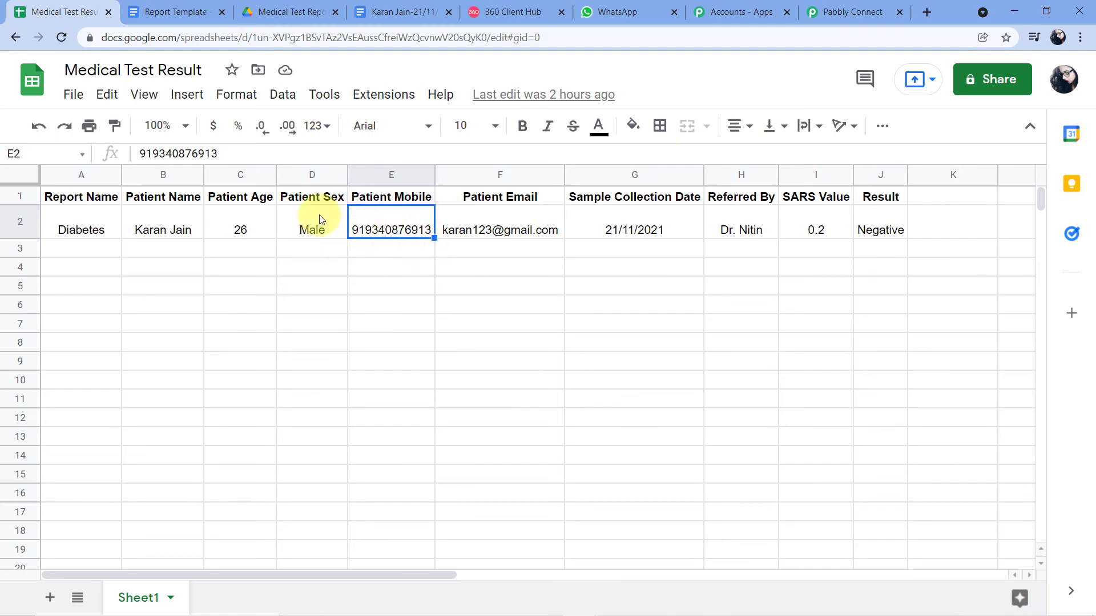
click(850, 11)
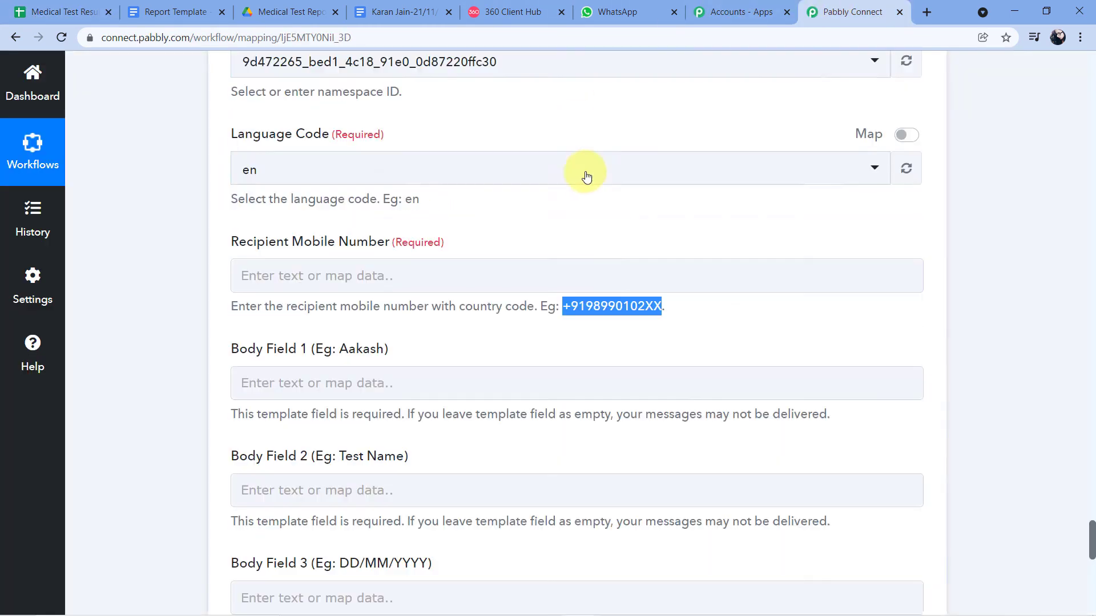
- Check the format of the Patient Mobile value in the response received by the workflow's Google Sheets trigger
scroll(587, 194, up, 20)
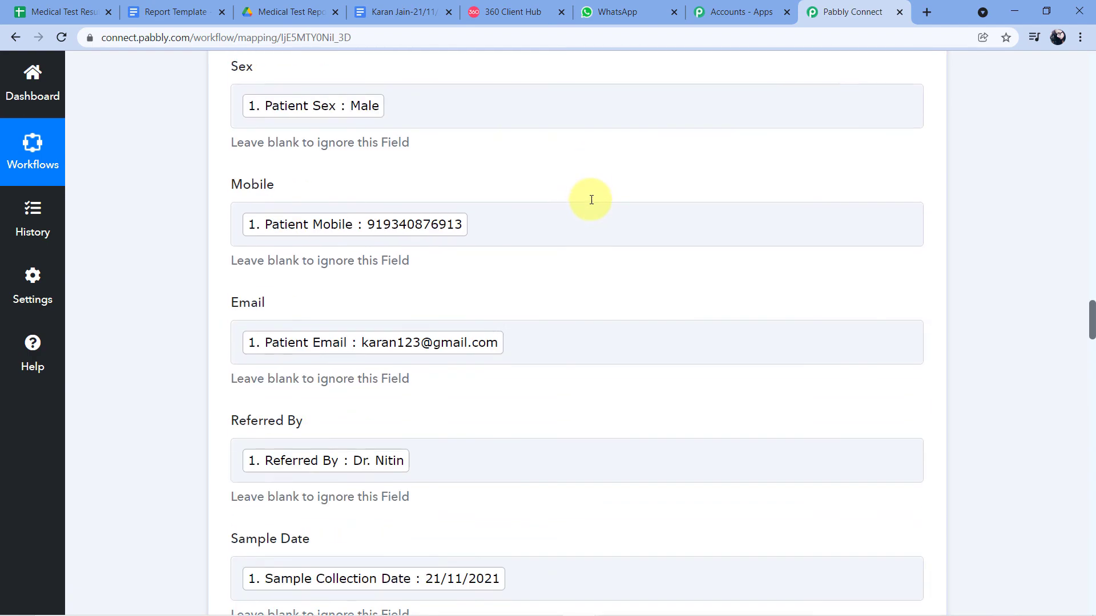
scroll(591, 199, up, 20)
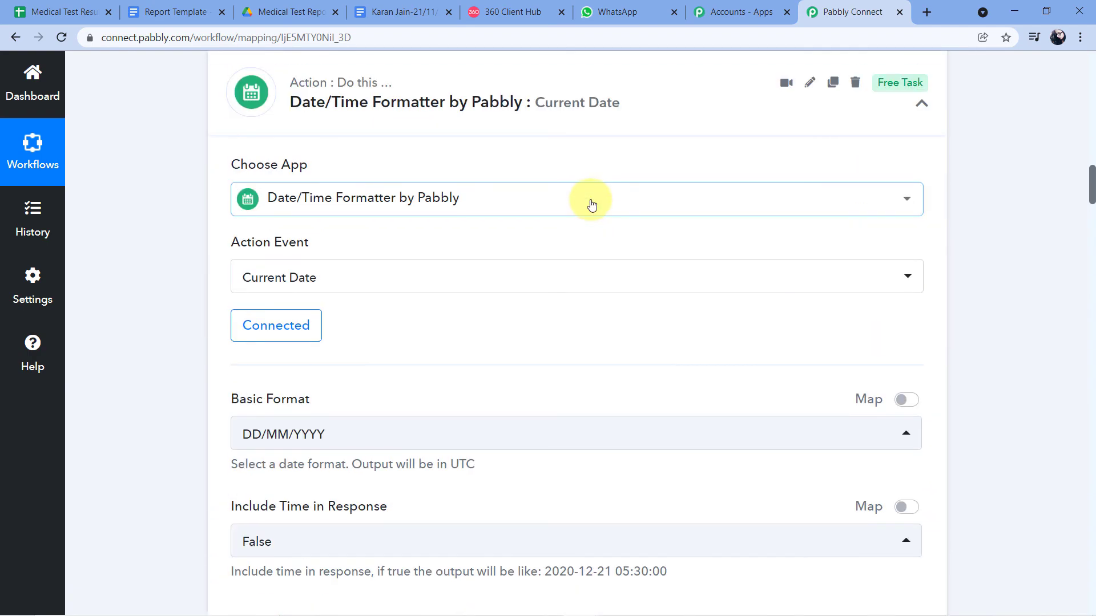
scroll(588, 203, up, 10)
scroll(577, 183, up, 2)
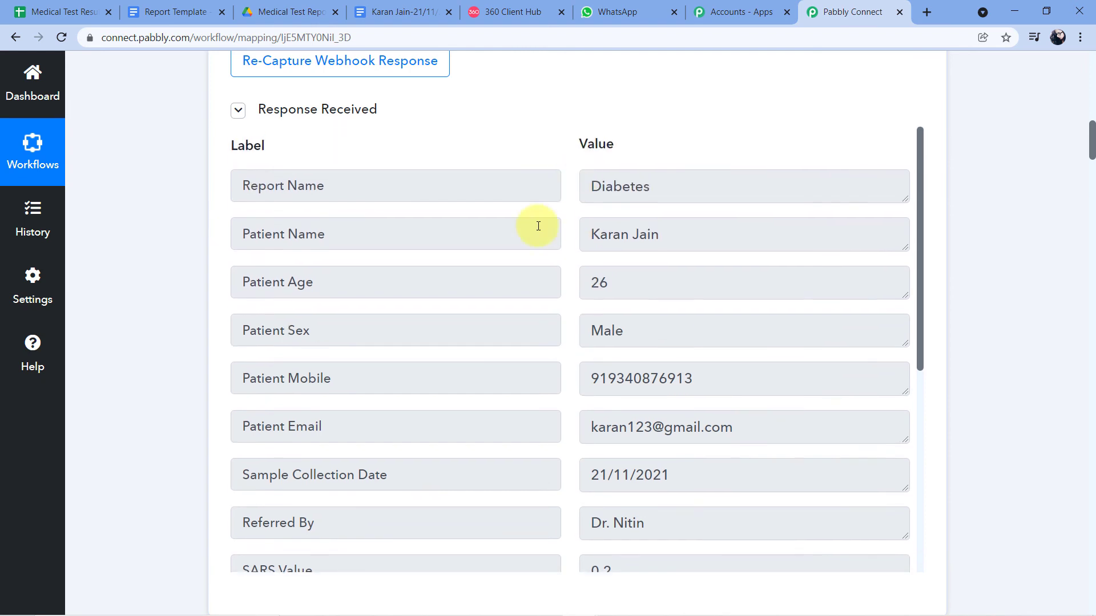
scroll(181, 243, down, 3)
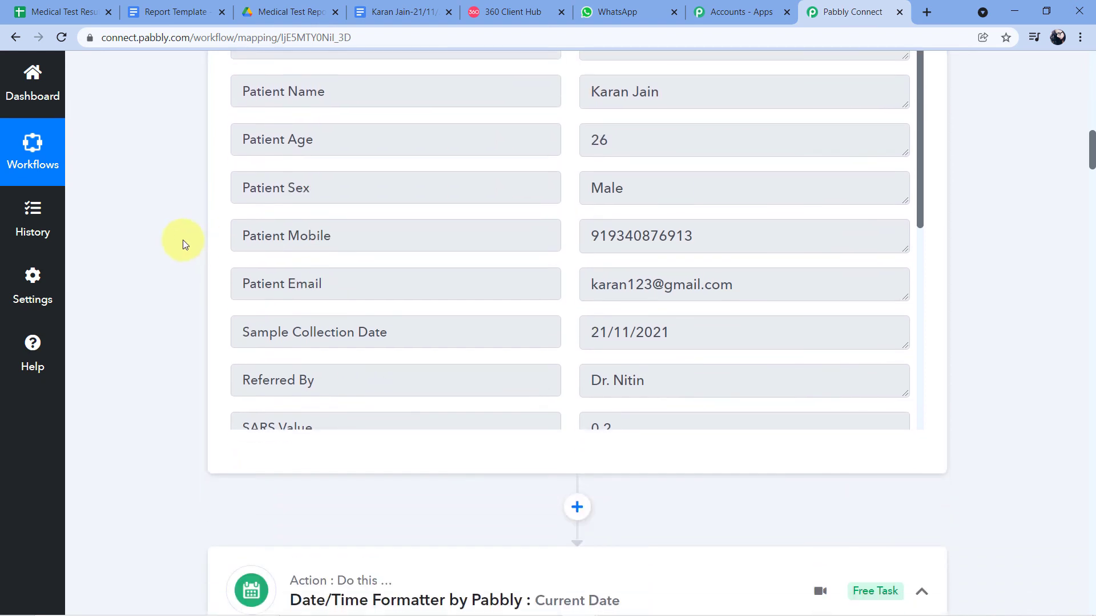
drag(594, 237, 697, 244)
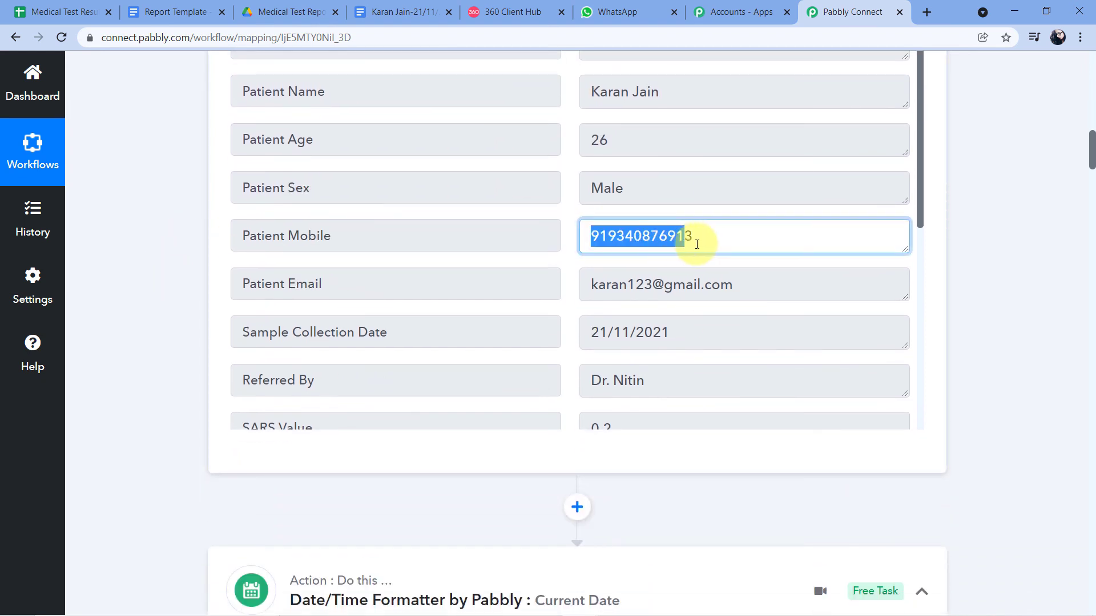
click(567, 232)
drag(591, 236, 716, 231)
click(654, 236)
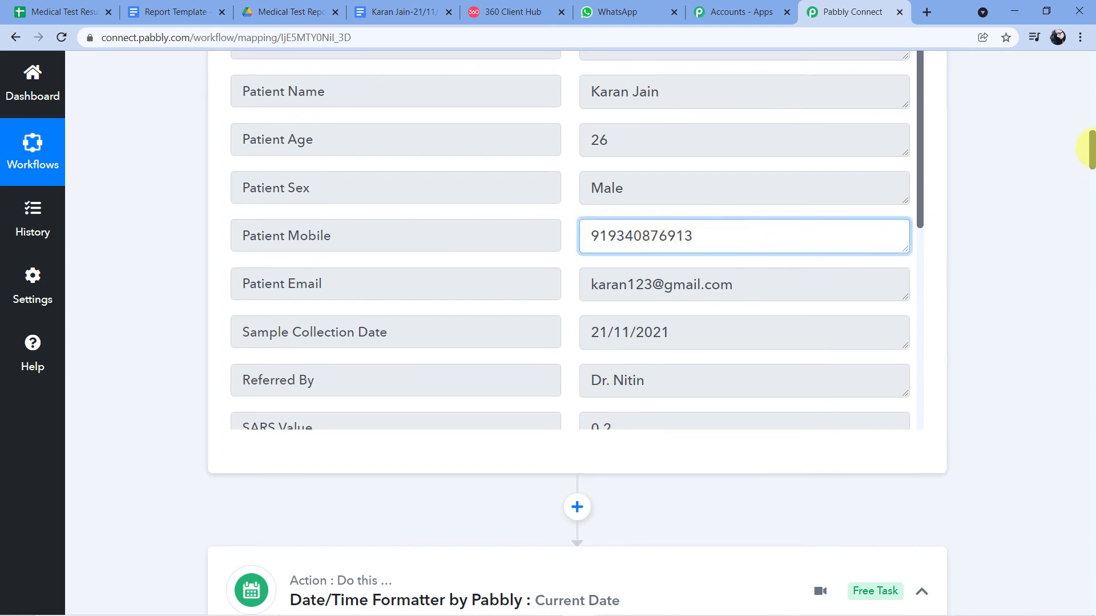
- Map the WhatsApp action's Recipient Mobile Number to Patient Mobile from the Google Sheets: New or Updated Spreadsheet Row step
drag(1088, 215, 1083, 489)
scroll(300, 142, down, 3)
scroll(215, 139, down, 9)
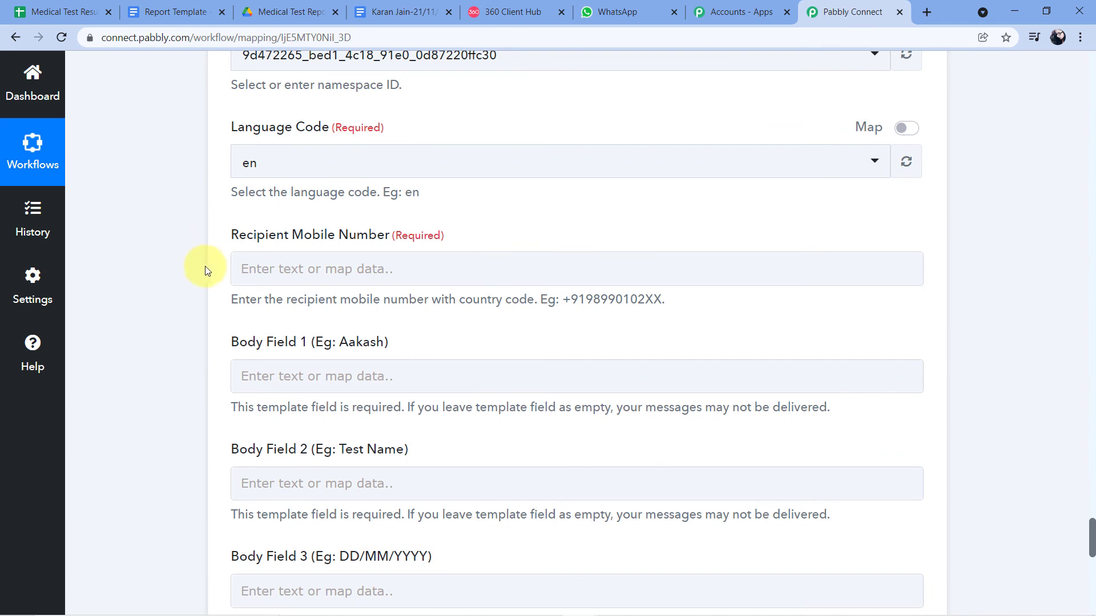
click(280, 268)
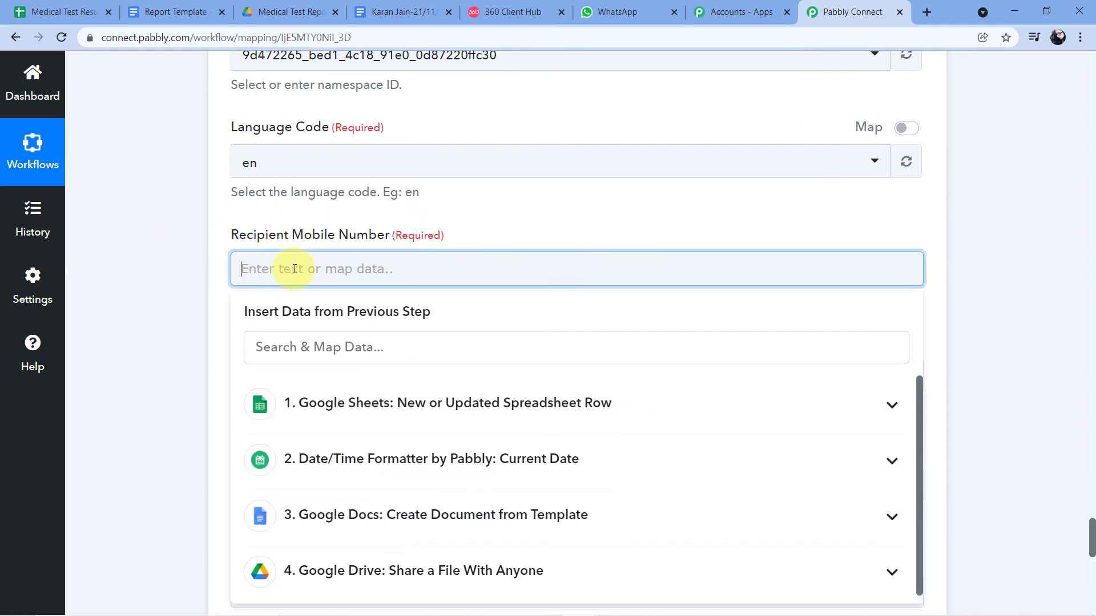
scroll(194, 302, down, 1)
click(367, 338)
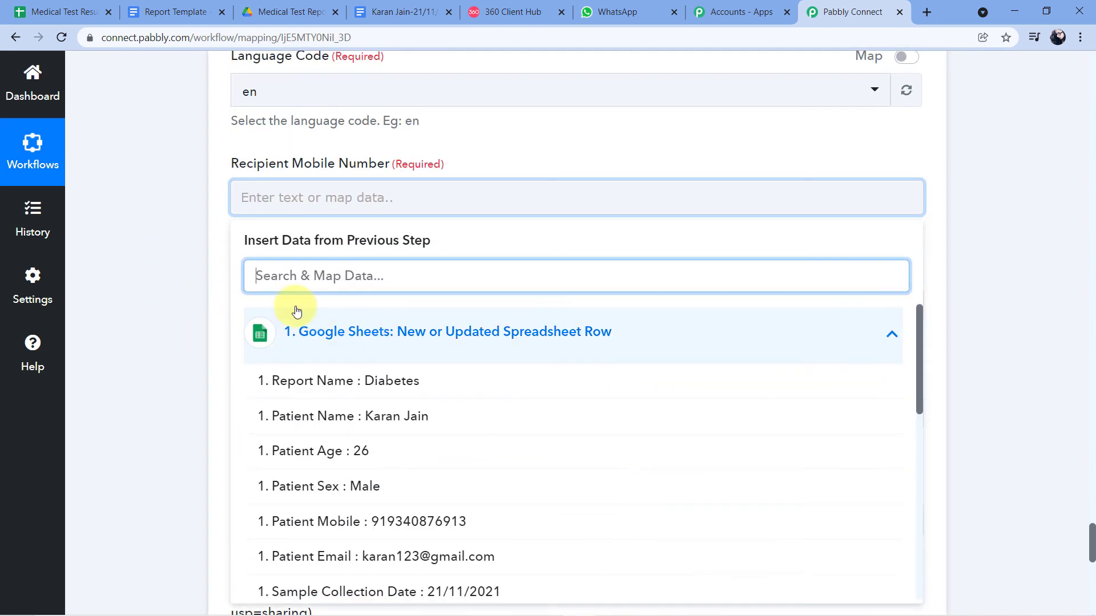
scroll(190, 296, down, 2)
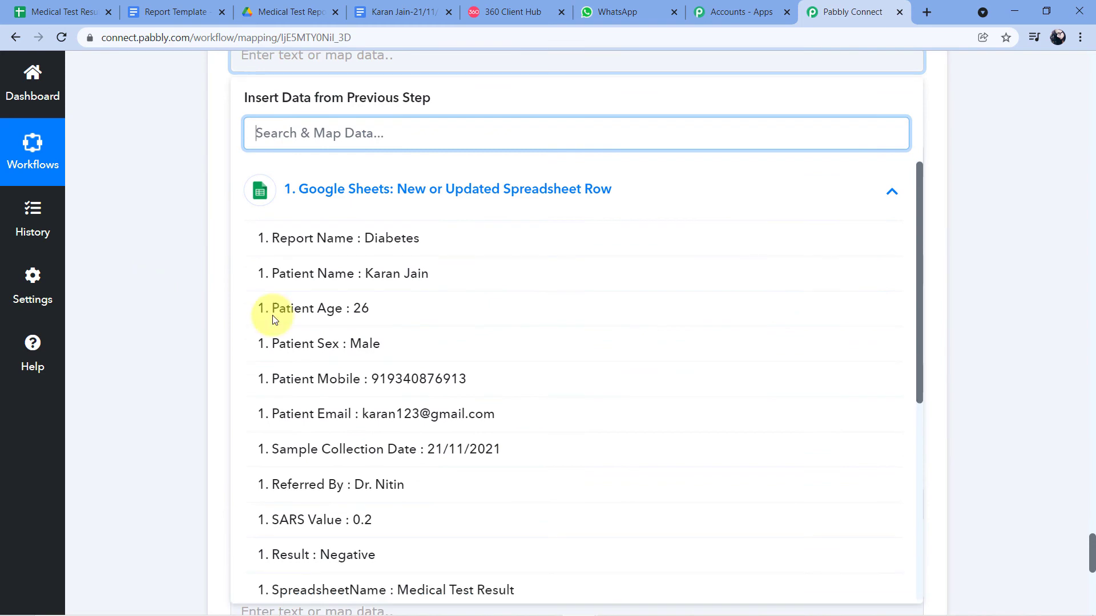
click(319, 379)
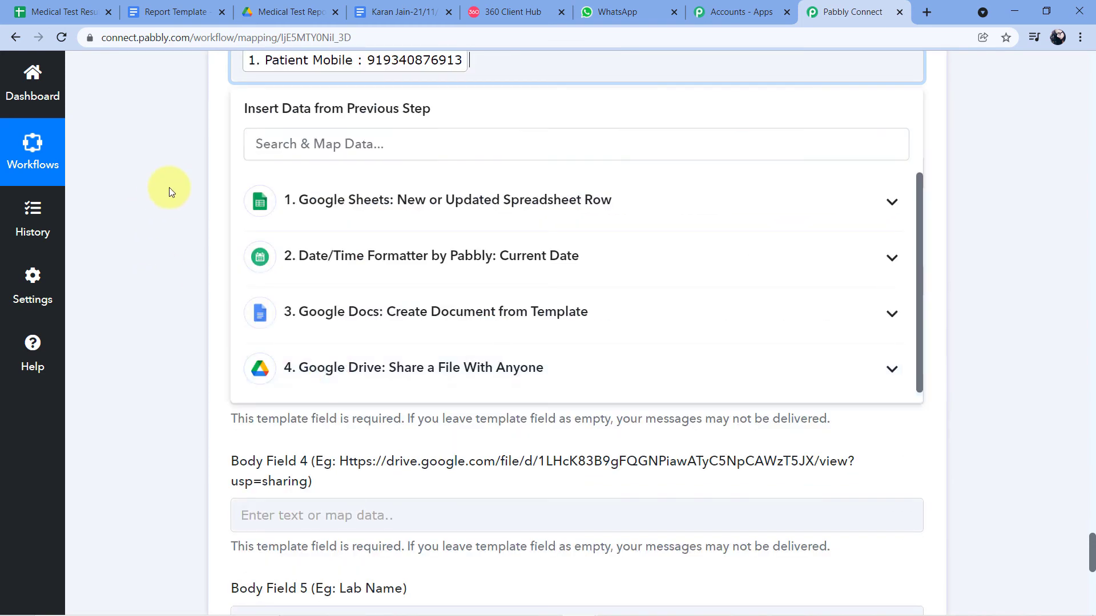
- Add a + in front of the mapped Patient Mobile value in the WhatsApp action's Recipient Mobile Number
click(169, 188)
scroll(169, 200, up, 1)
scroll(287, 201, up, 1)
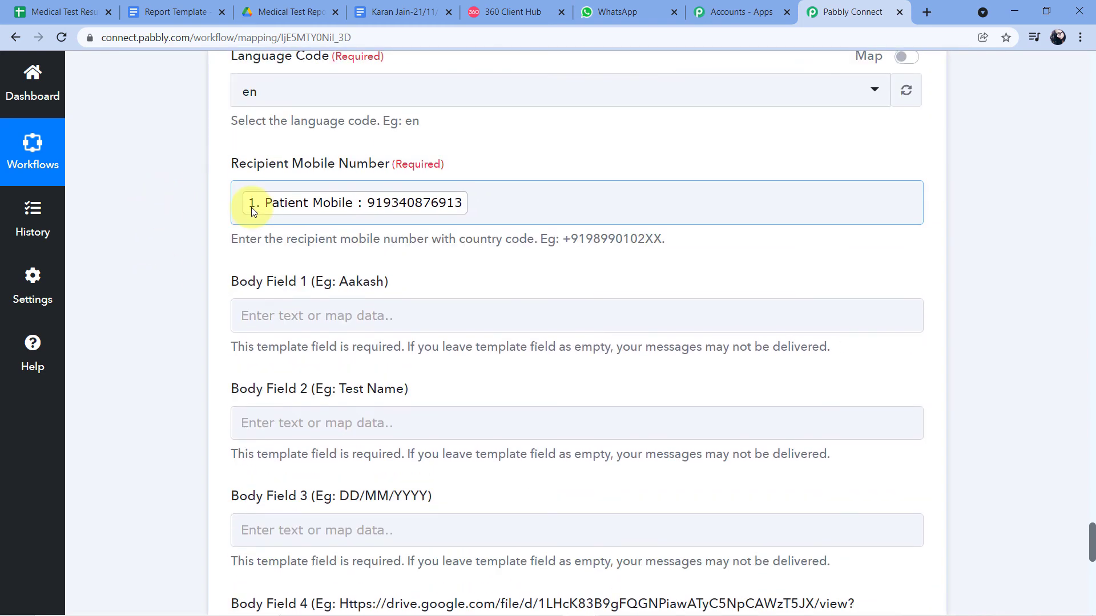
click(251, 207)
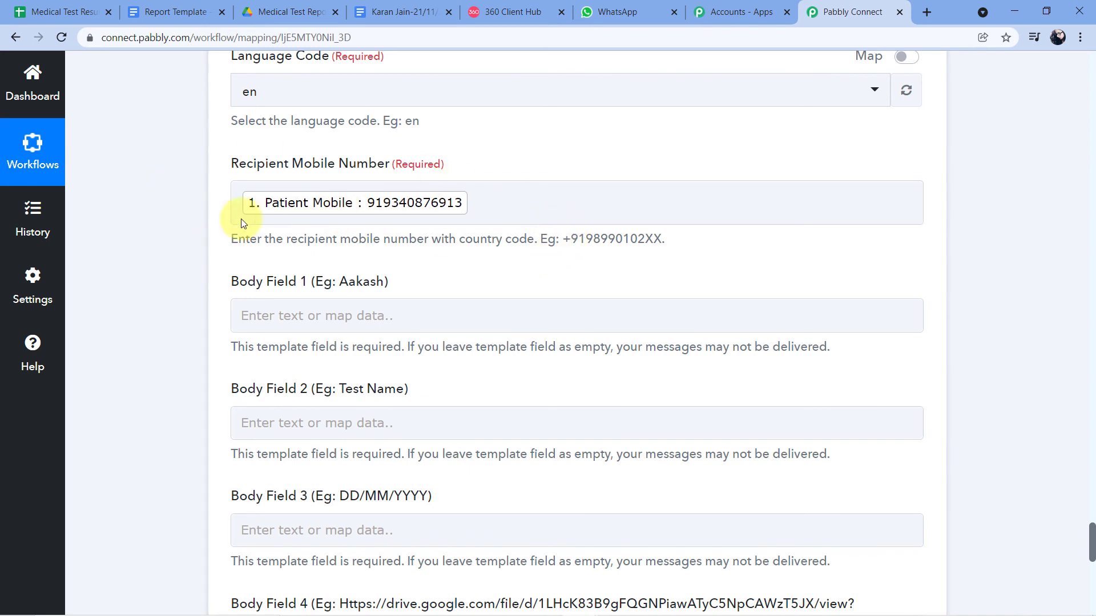
click(241, 201)
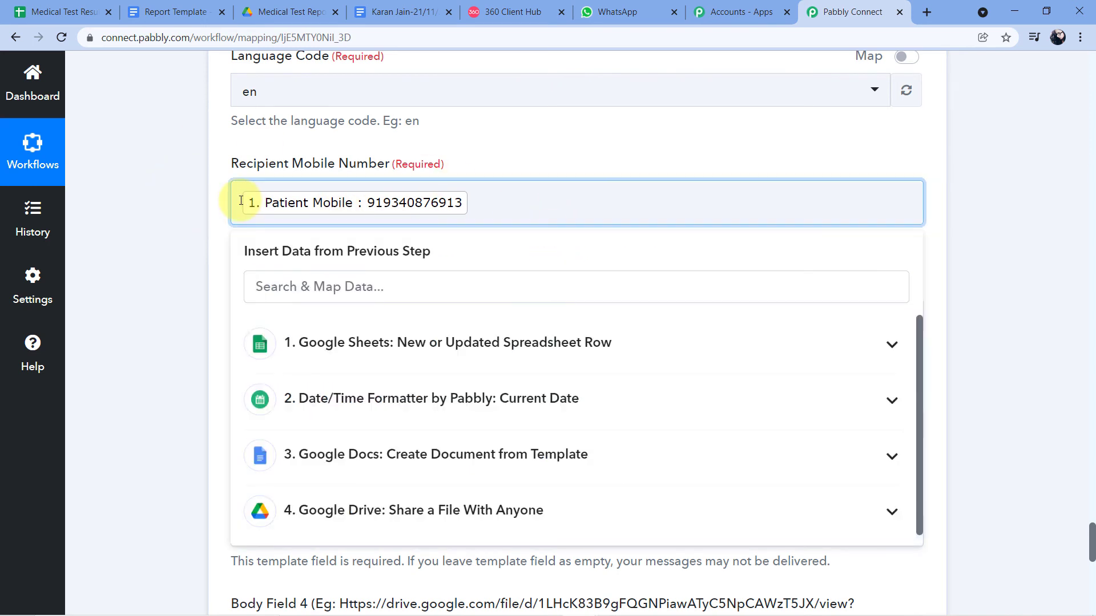
key(ctrl+v)
click(217, 202)
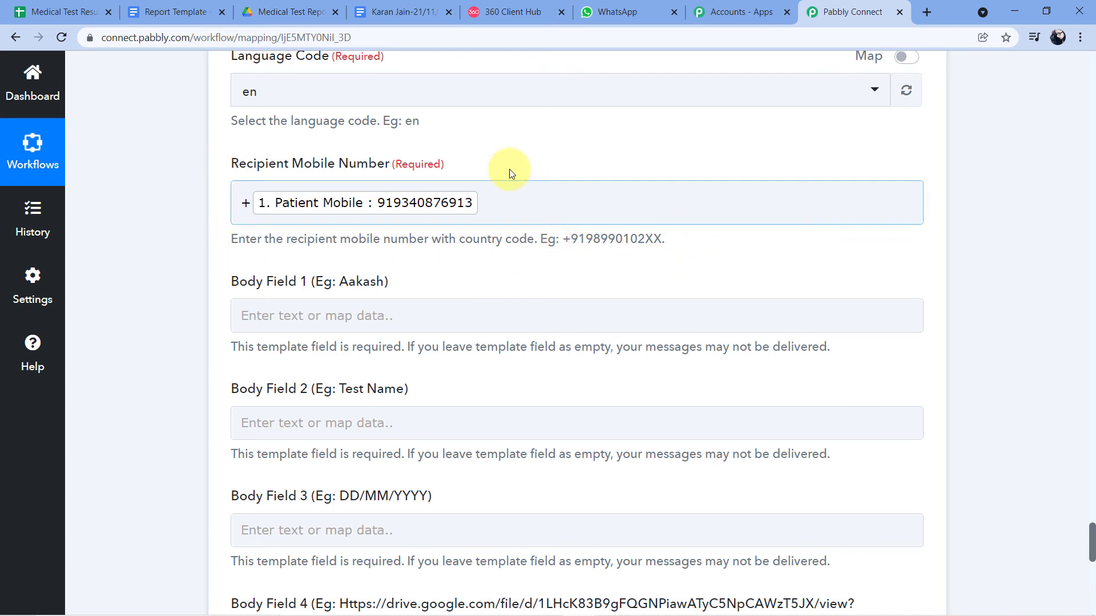
- Review the WhatsApp action's five body fields, and check what the {{1}} placeholder stands for in 360dialog's medi_report_pdf template preview
scroll(211, 232, down, 1)
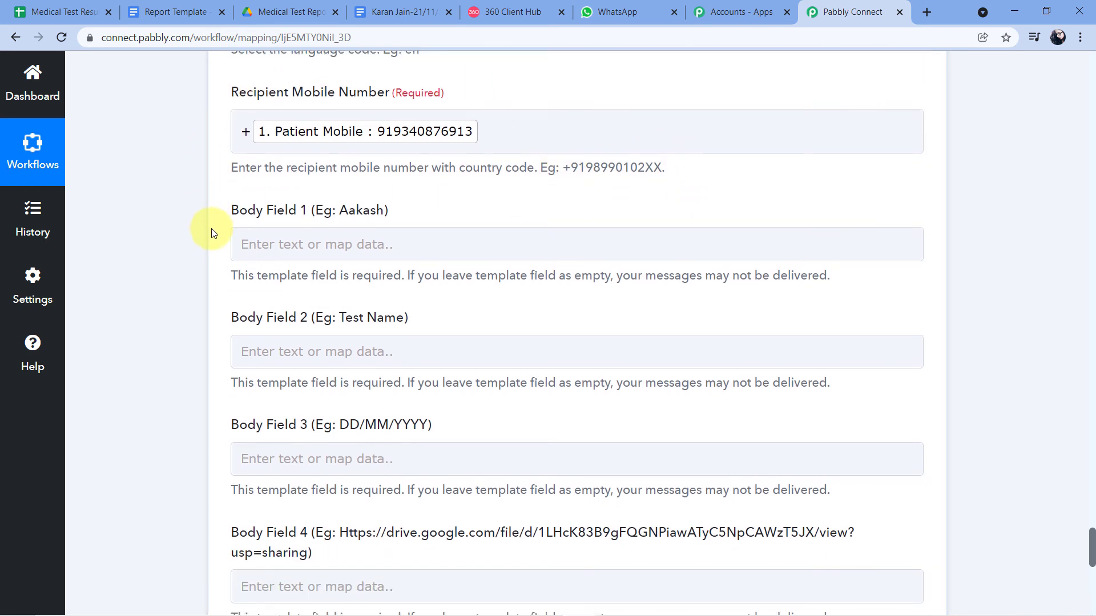
scroll(211, 233, down, 1)
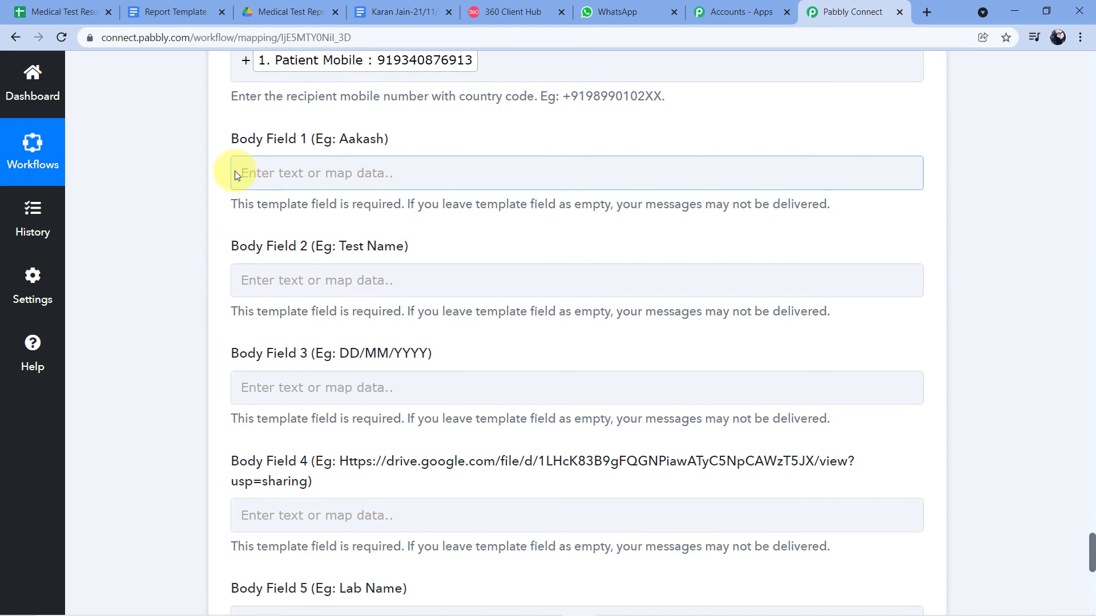
scroll(240, 197, down, 2)
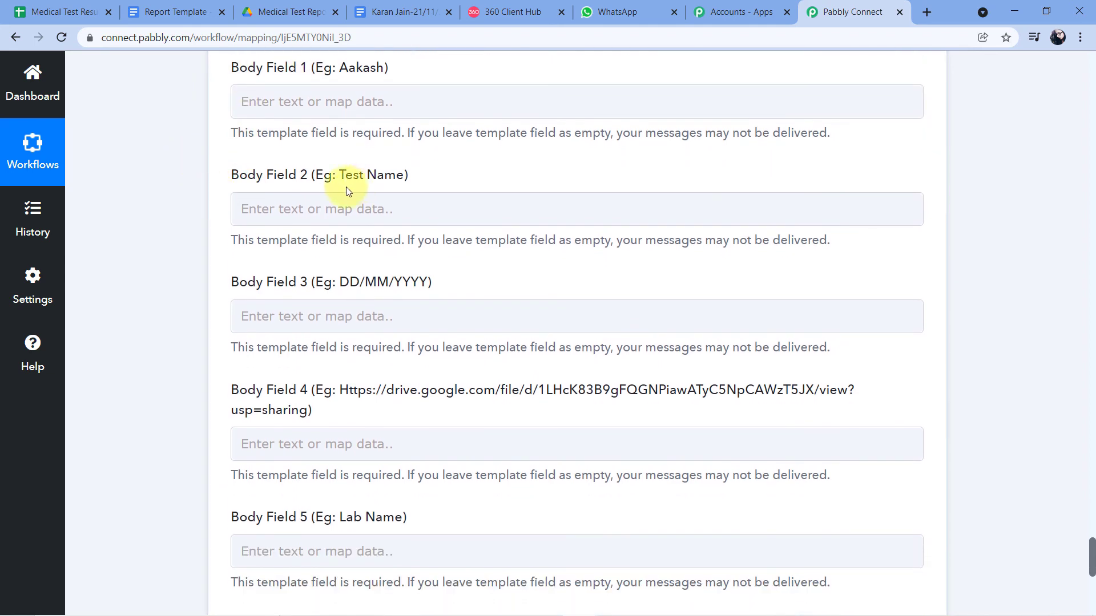
scroll(285, 246, down, 1)
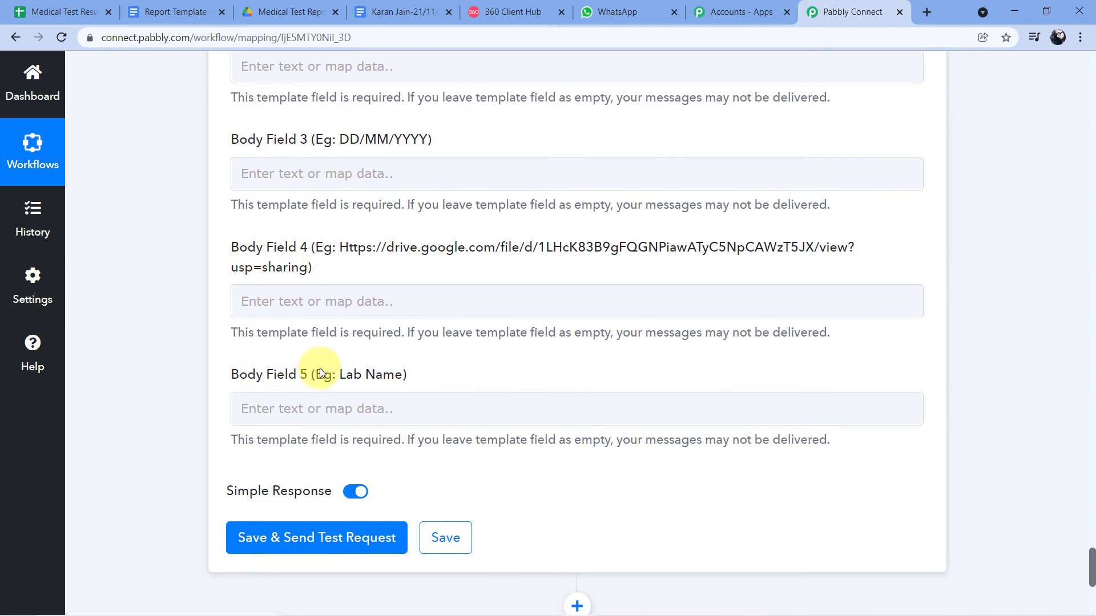
scroll(203, 300, up, 3)
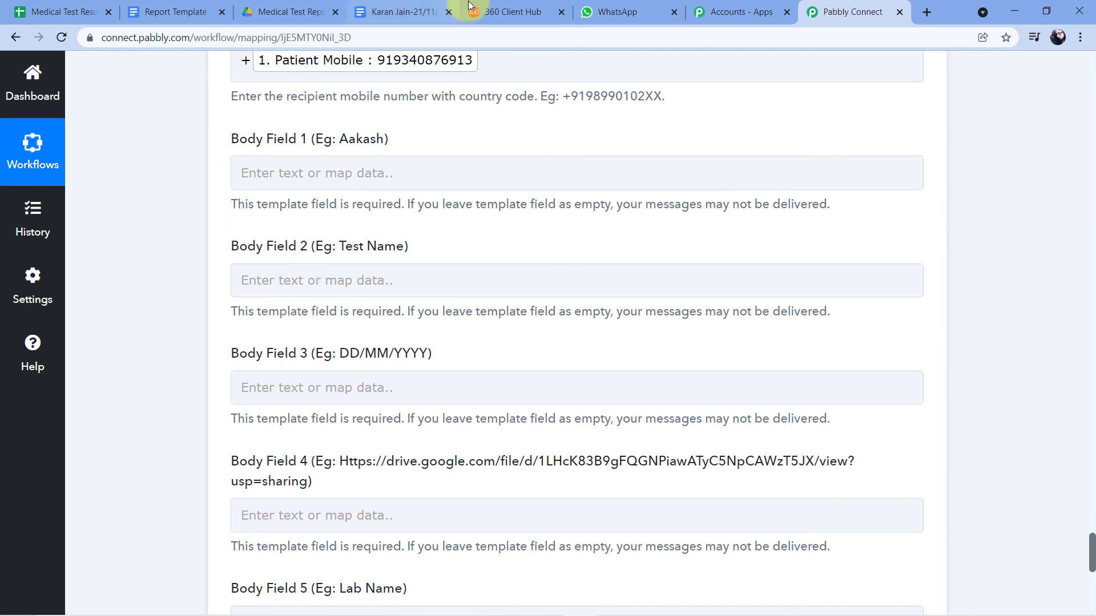
click(511, 12)
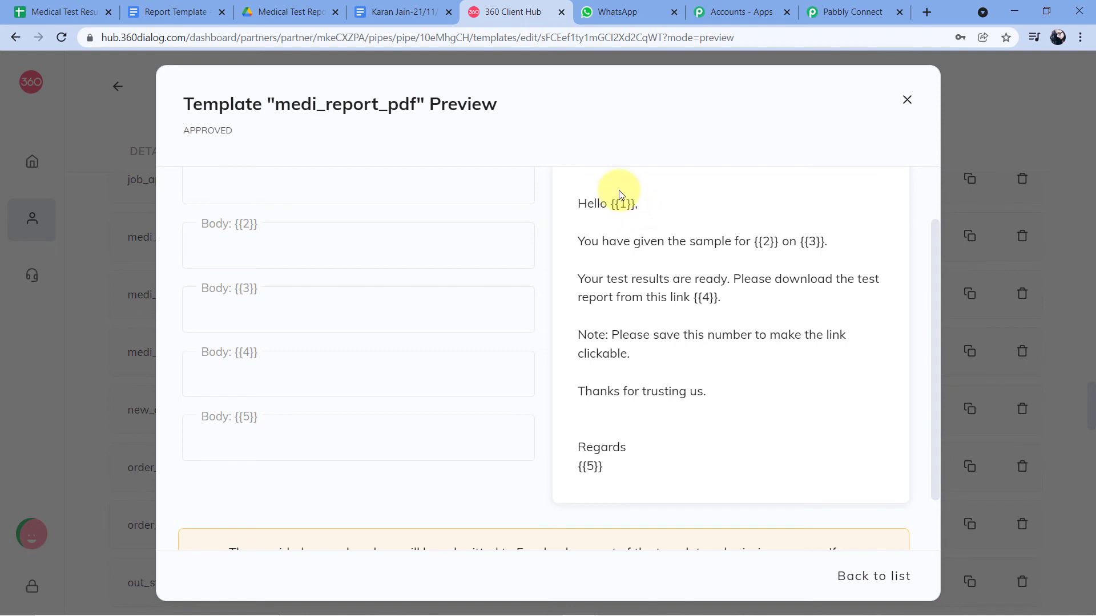
double_click(623, 204)
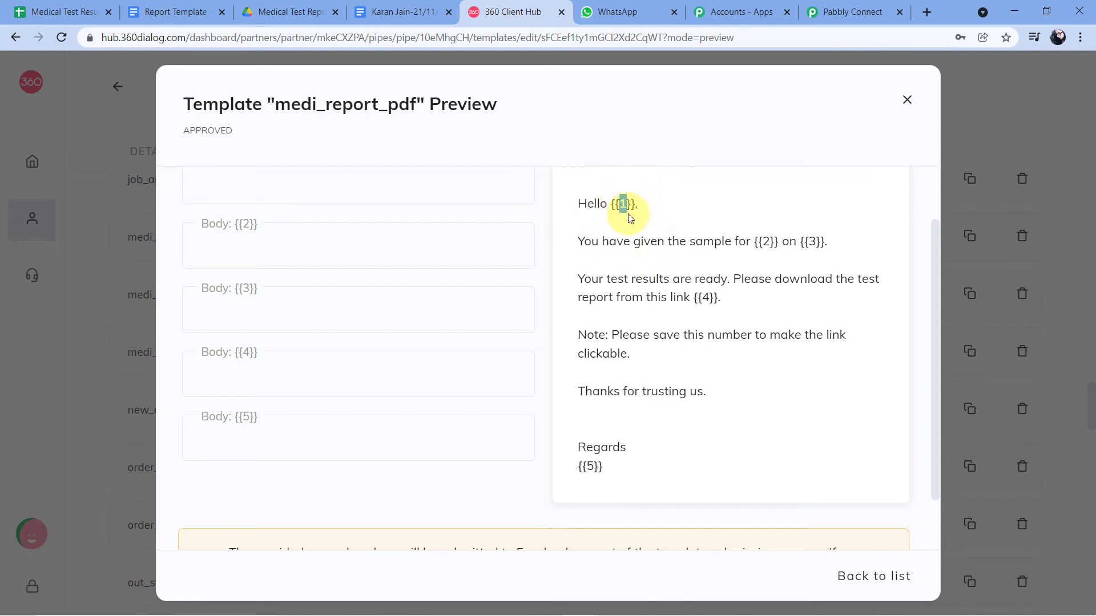
- Return to Pabbly Connect and map Body Field 1 to Patient Name from the Google Sheets: New or Updated Spreadsheet Row step
click(845, 11)
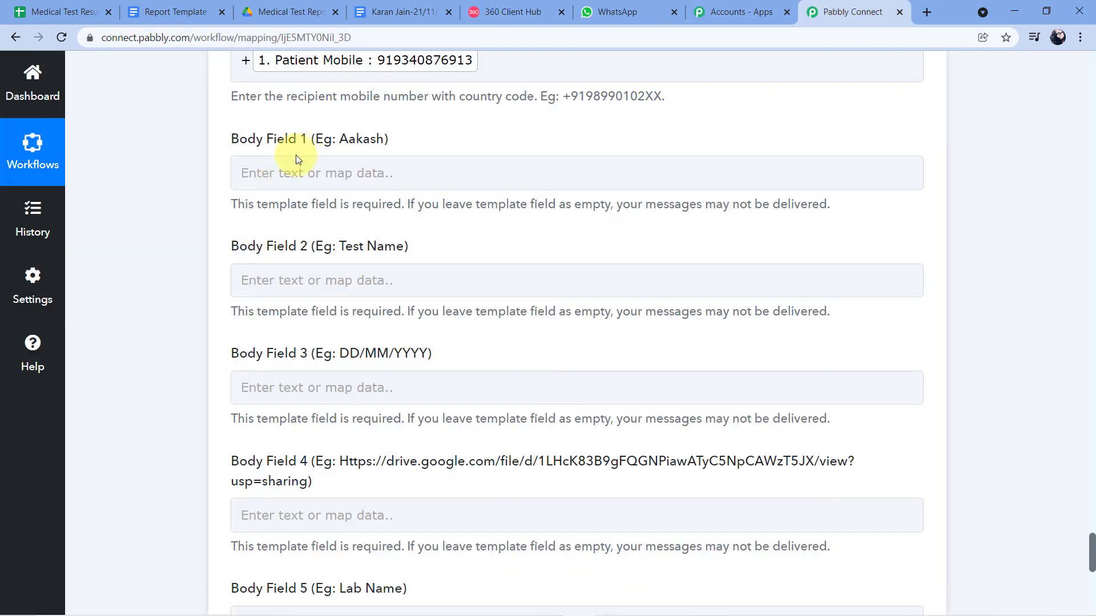
click(269, 174)
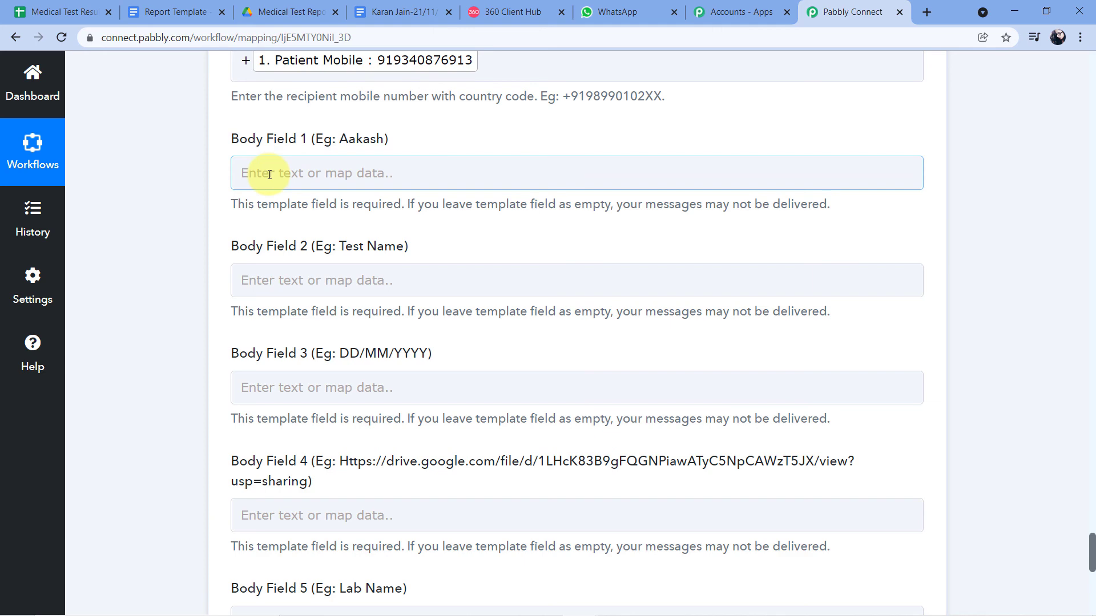
click(270, 174)
click(349, 317)
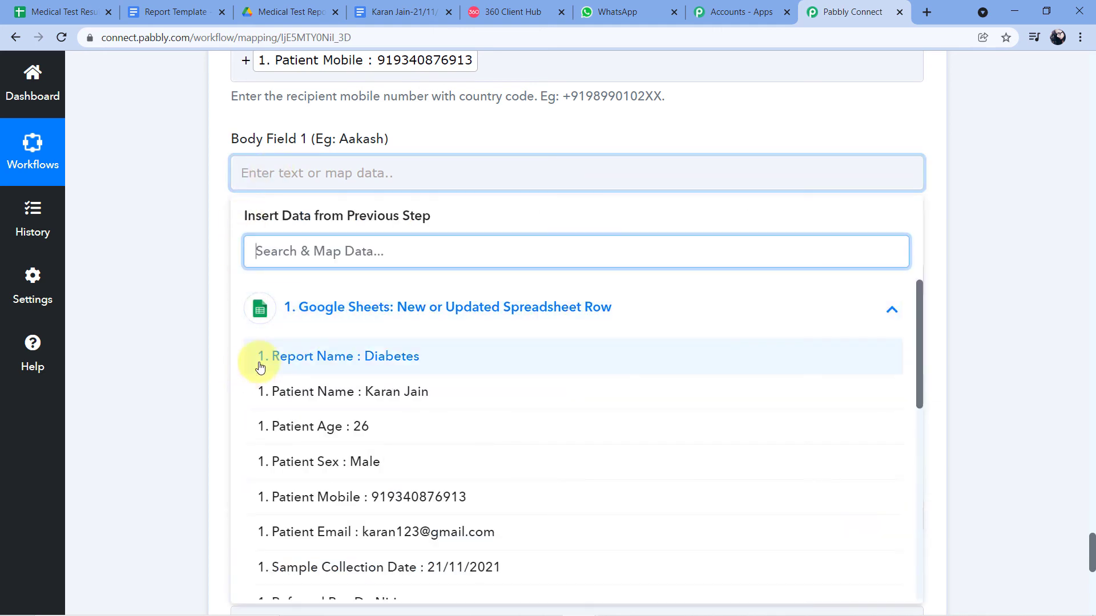
click(354, 394)
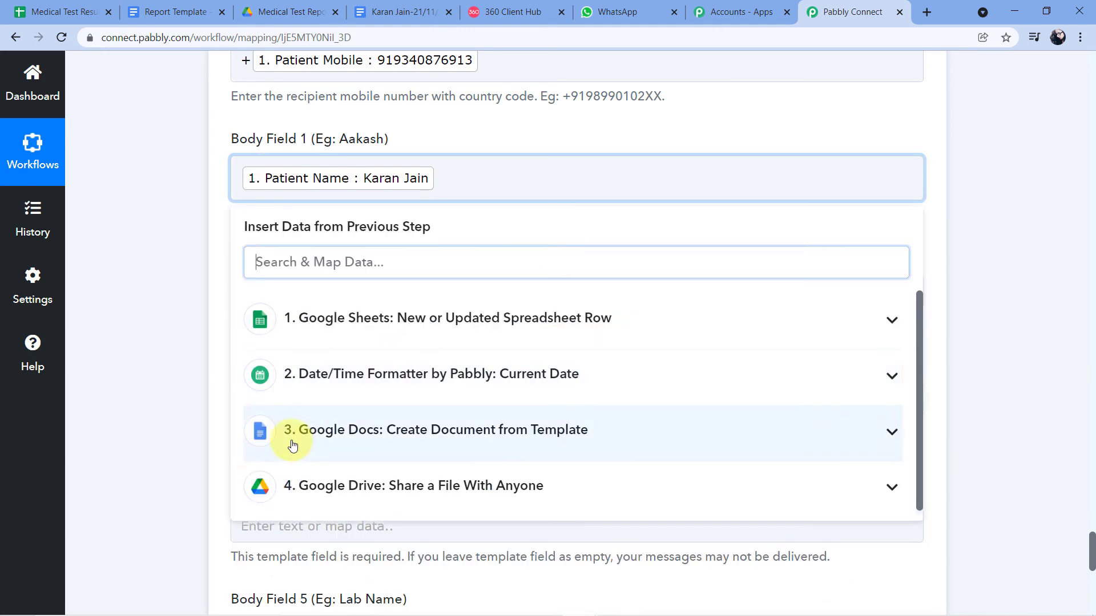
click(211, 222)
- Map Body Field 2 (Test Name) to Report Name from the Google Sheets: New or Updated Spreadsheet Row step
scroll(208, 211, down, 1)
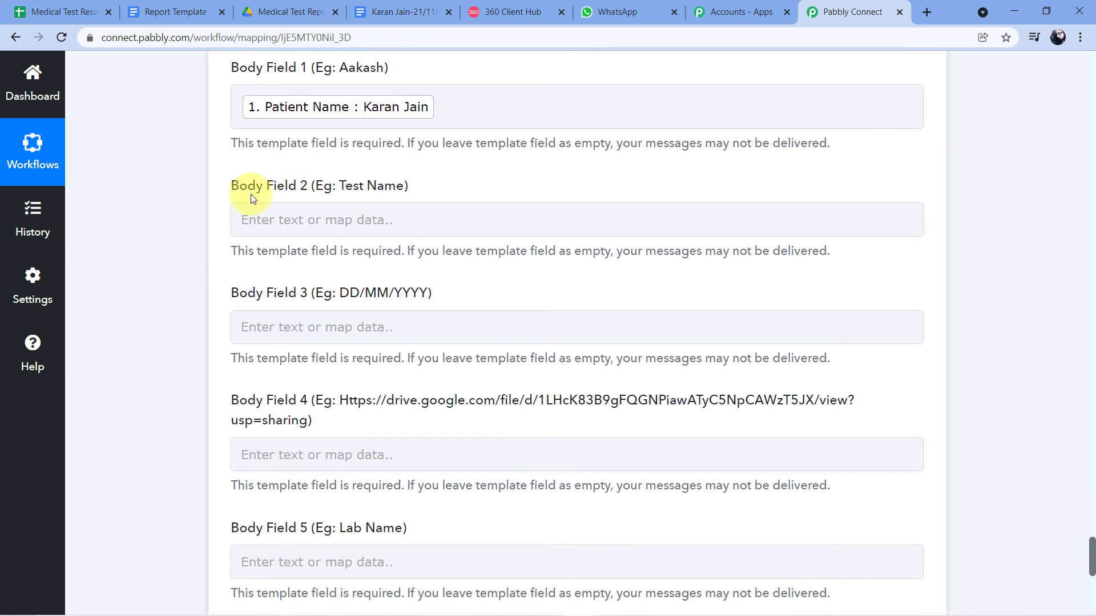
click(283, 213)
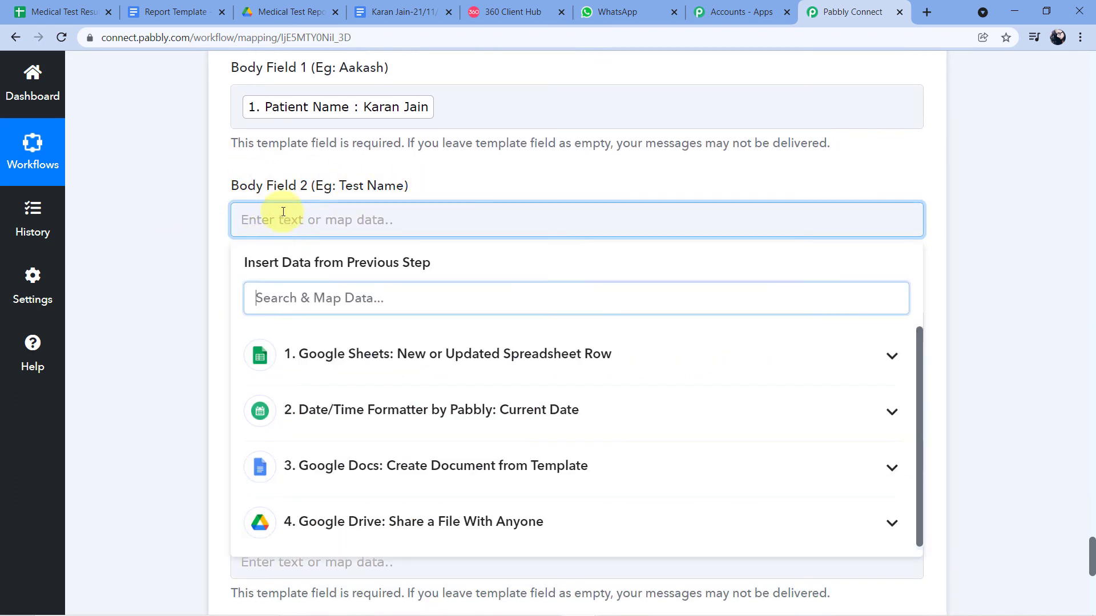
scroll(184, 227, down, 1)
click(380, 286)
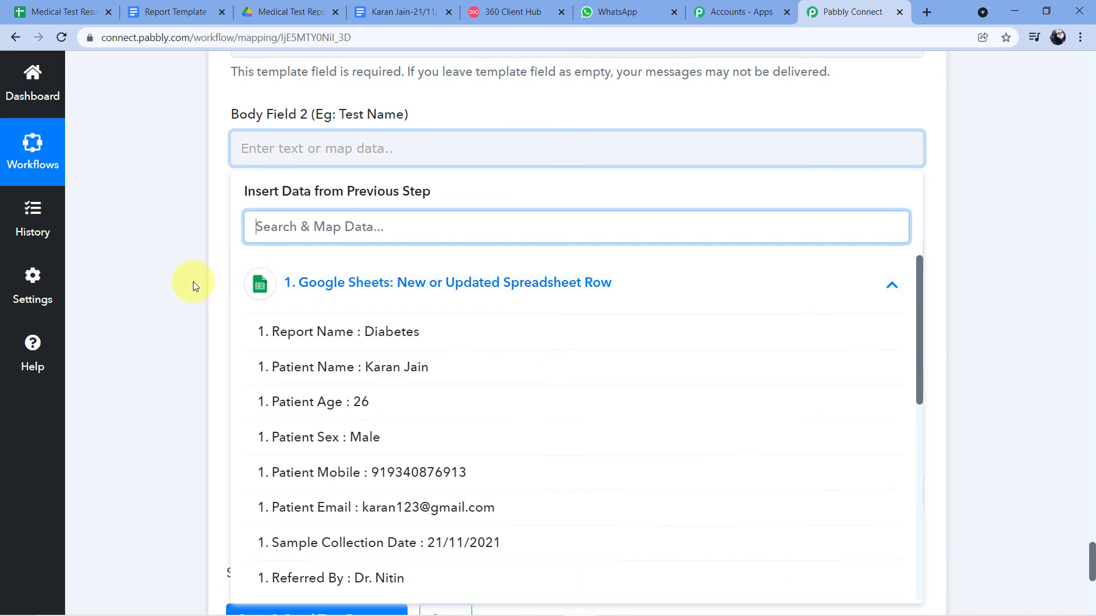
scroll(194, 280, down, 1)
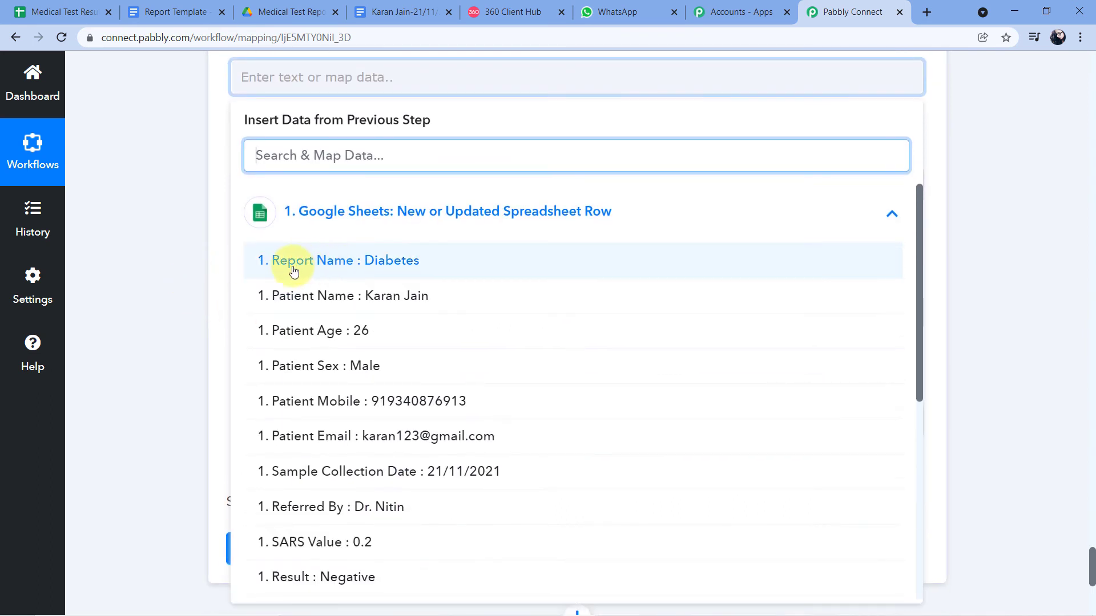
click(370, 266)
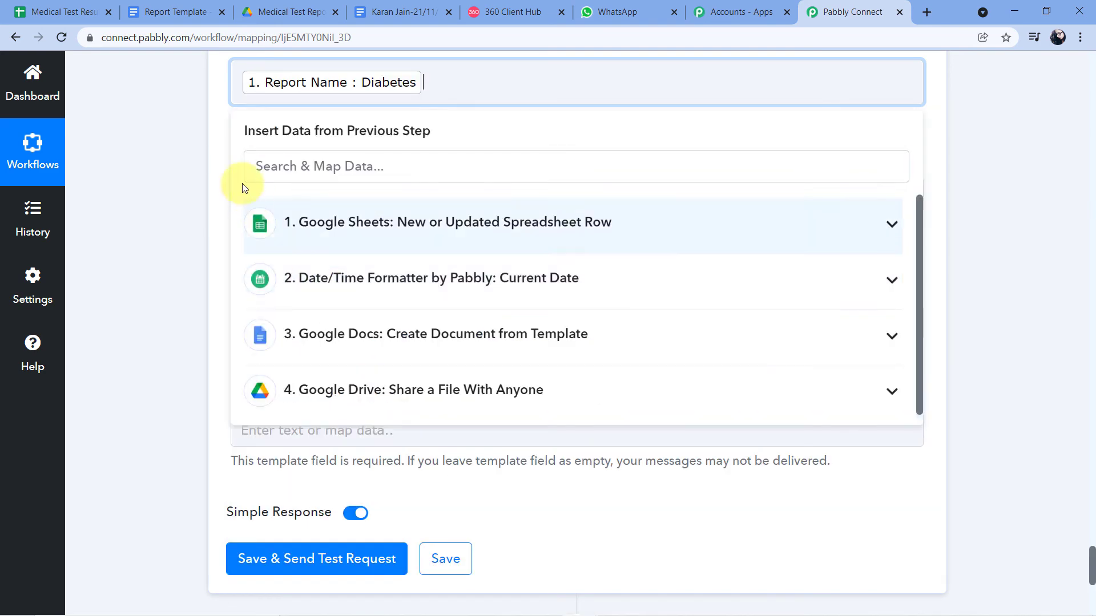
click(220, 166)
- Map Body Field 3 (DD/MM/YYYY) to Sample Collection Date from the Google Sheets: New or Updated Spreadsheet Row step
scroll(197, 178, down, 1)
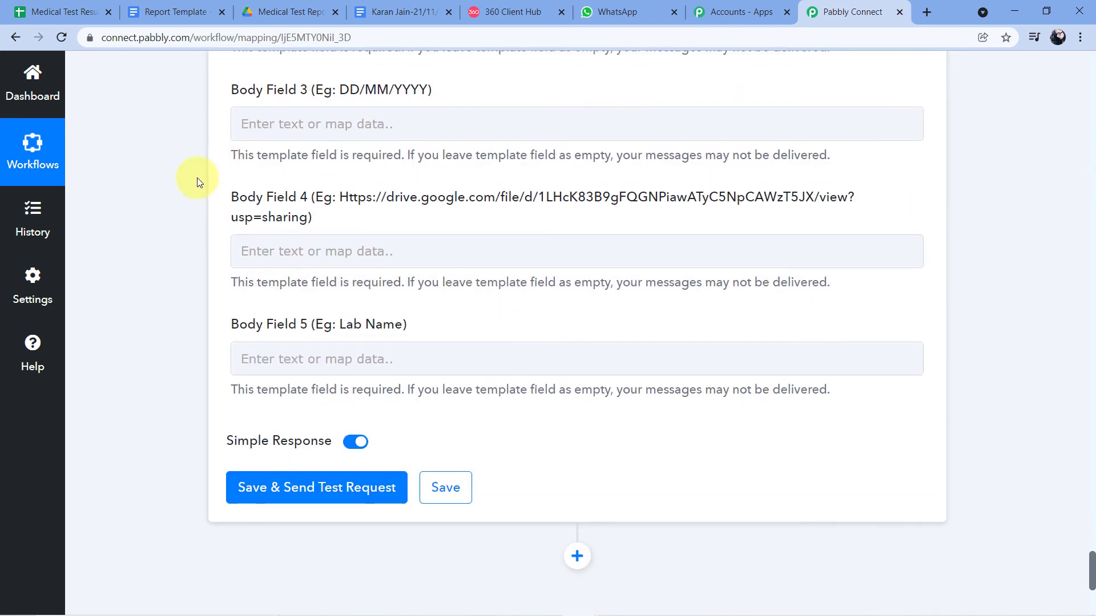
scroll(197, 178, up, 2)
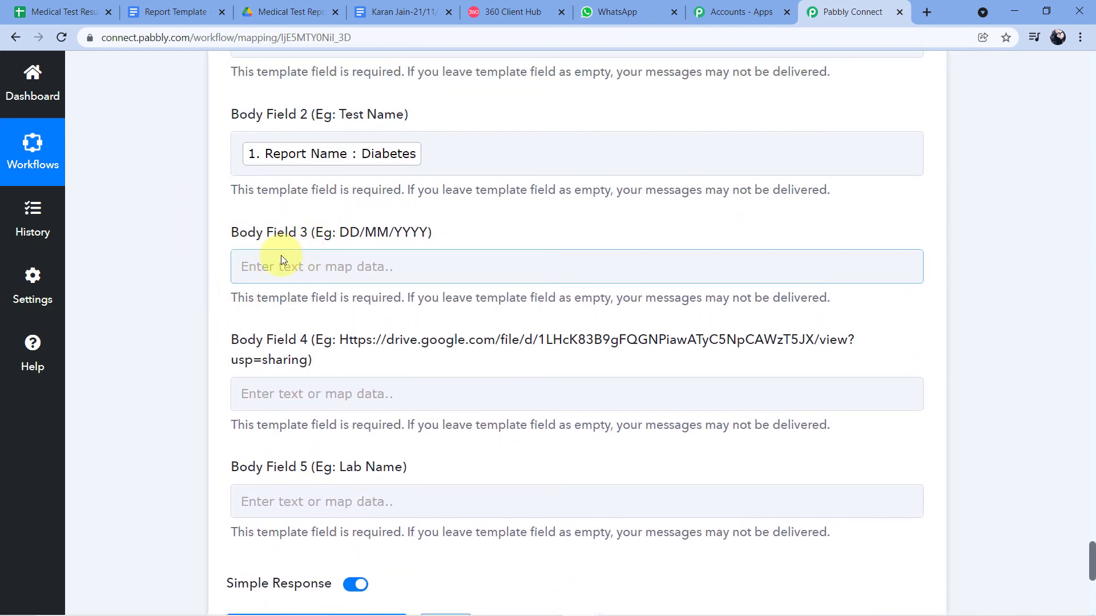
click(281, 256)
click(318, 399)
scroll(171, 291, down, 3)
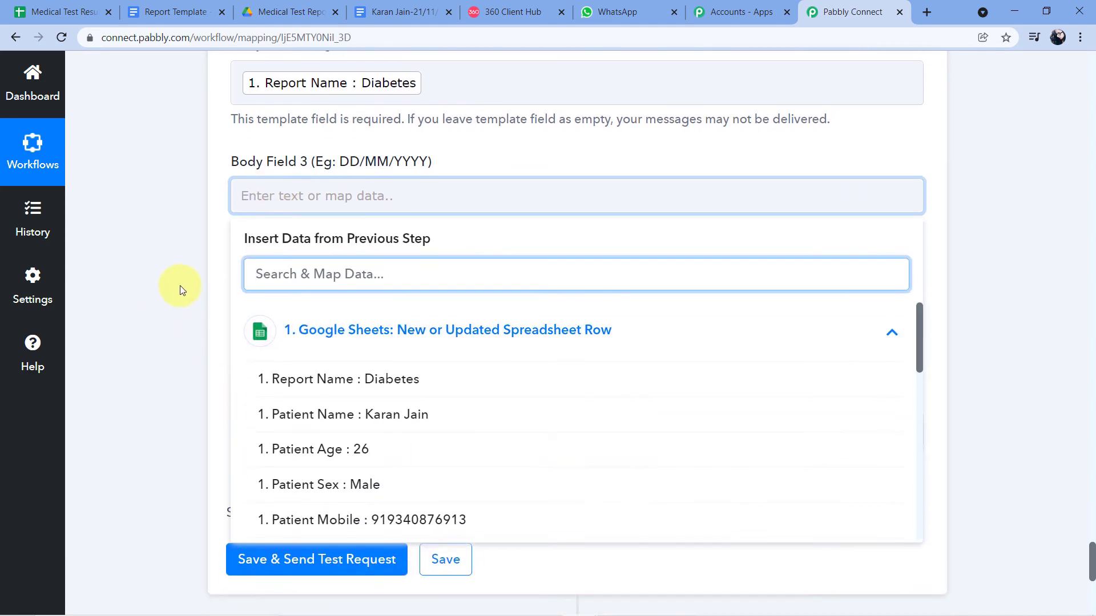
scroll(300, 286, down, 3)
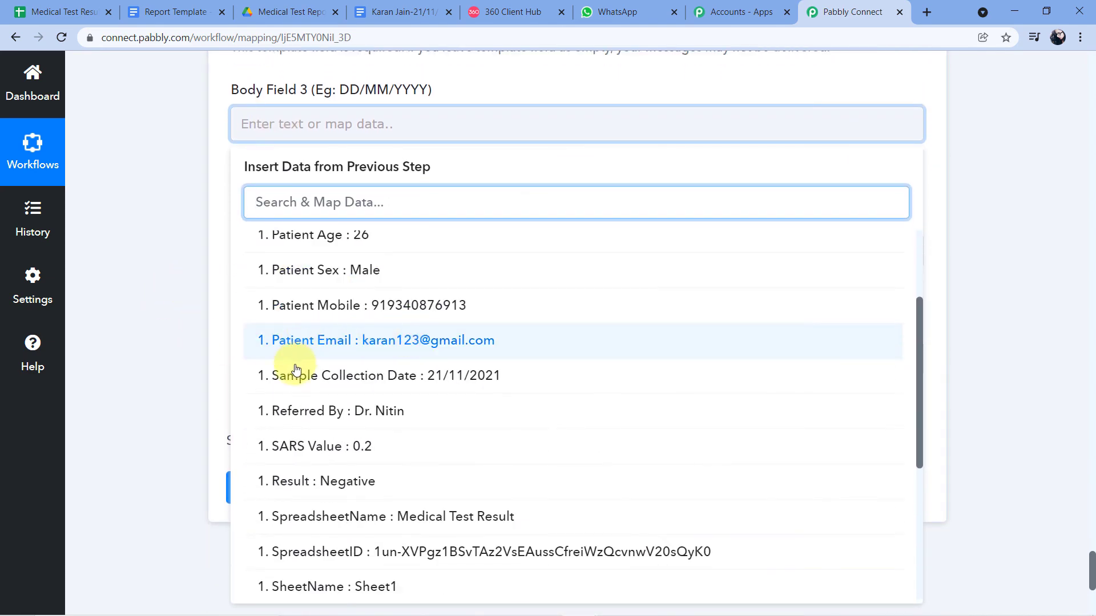
click(461, 377)
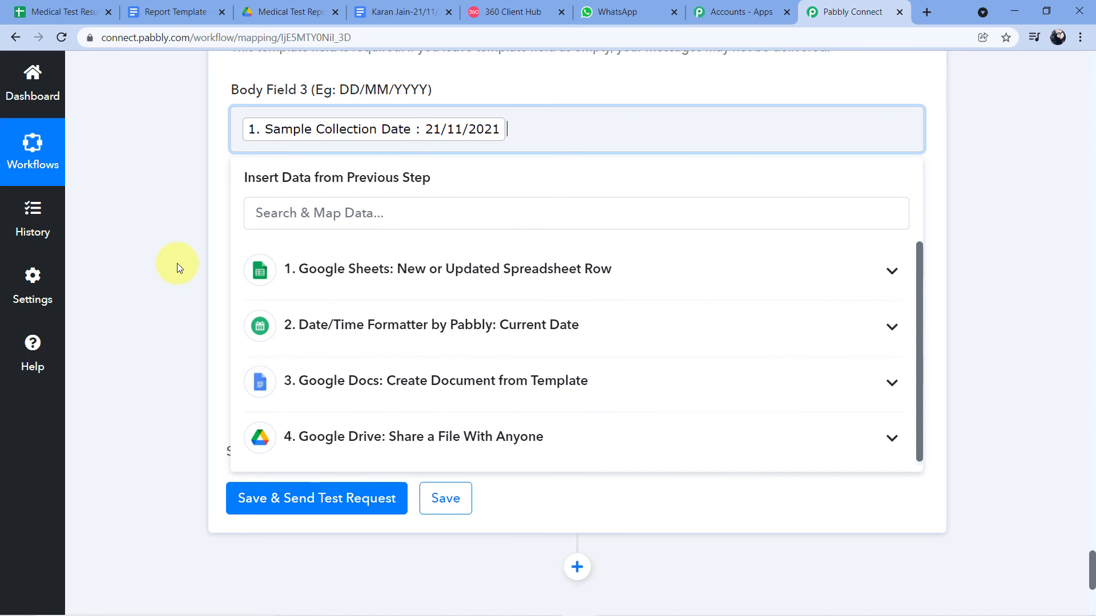
click(204, 224)
- Map Body Field 4, the report link, to Res2 ExportLinks Application/pdf from the Google Drive: Share a File With Anyone step
scroll(248, 279, down, 1)
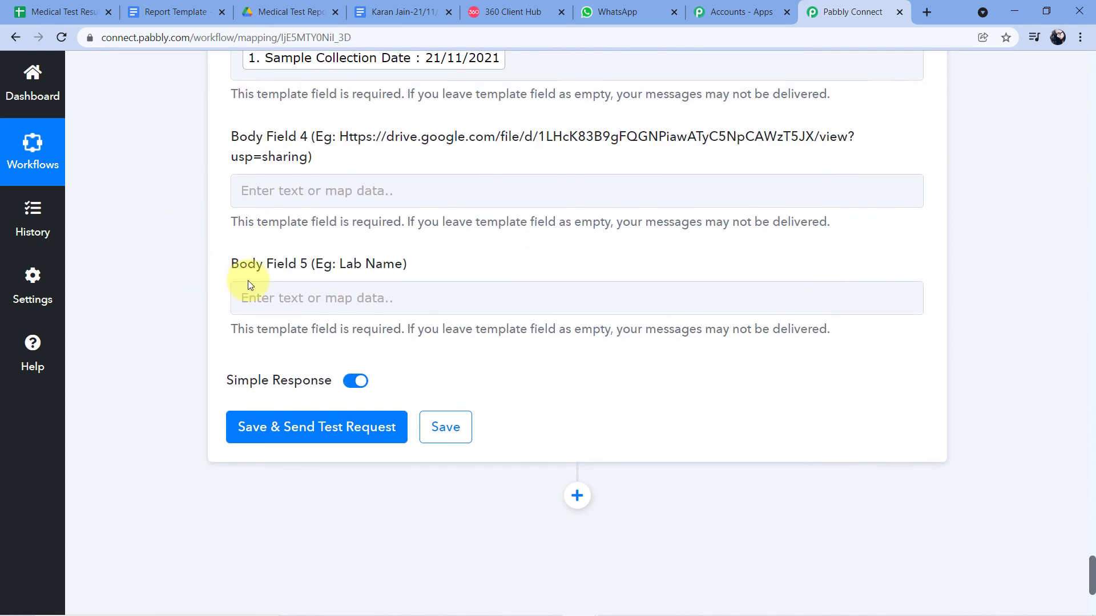
click(310, 189)
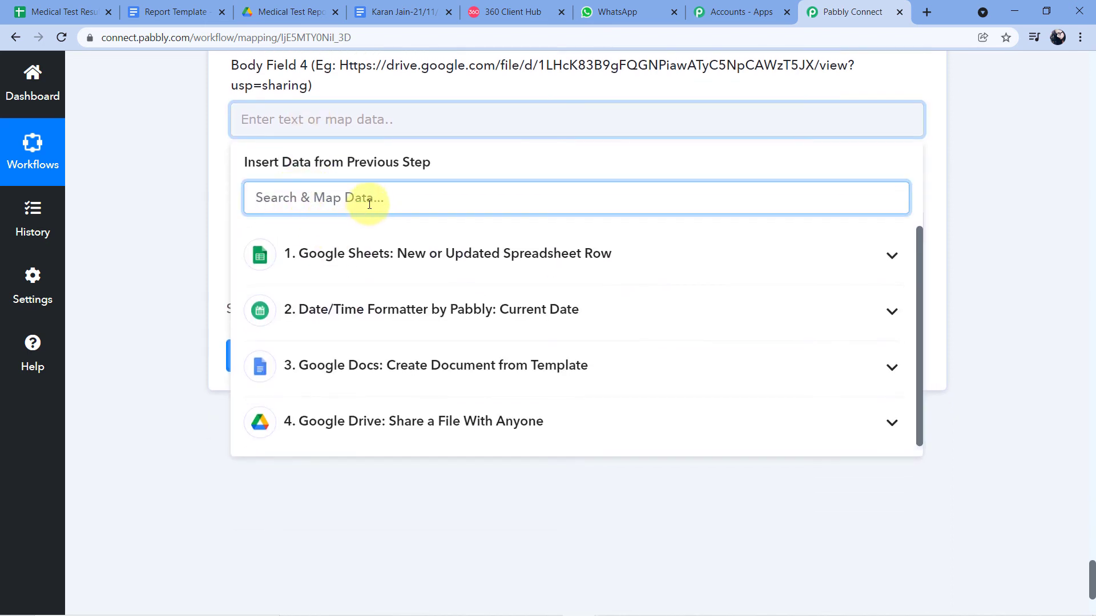
scroll(361, 135, down, 2)
click(360, 118)
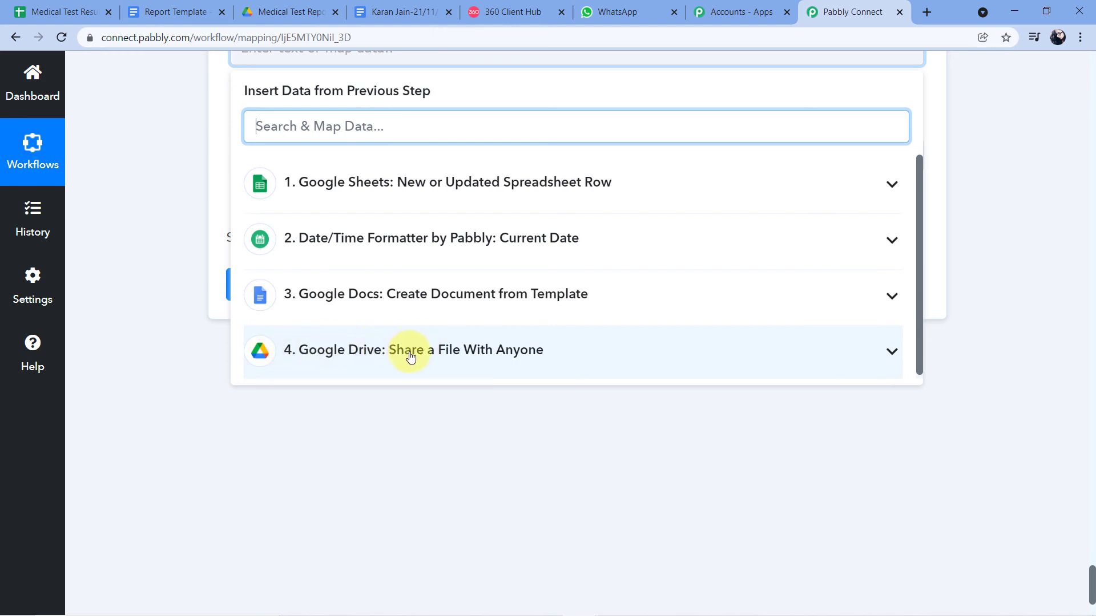
click(513, 352)
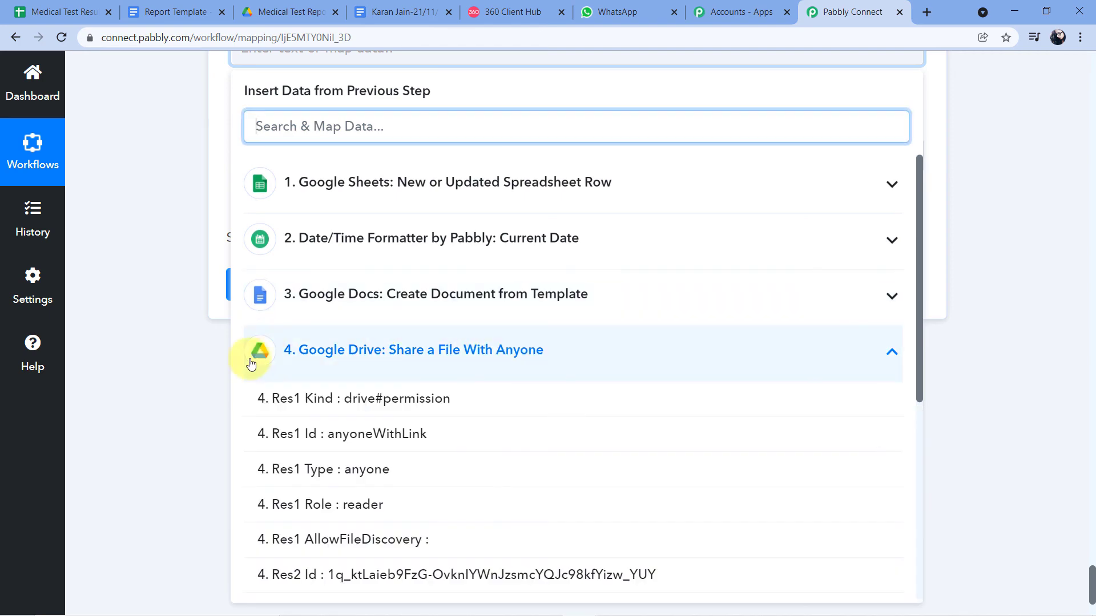
scroll(149, 357, down, 2)
scroll(343, 281, down, 3)
scroll(388, 341, down, 2)
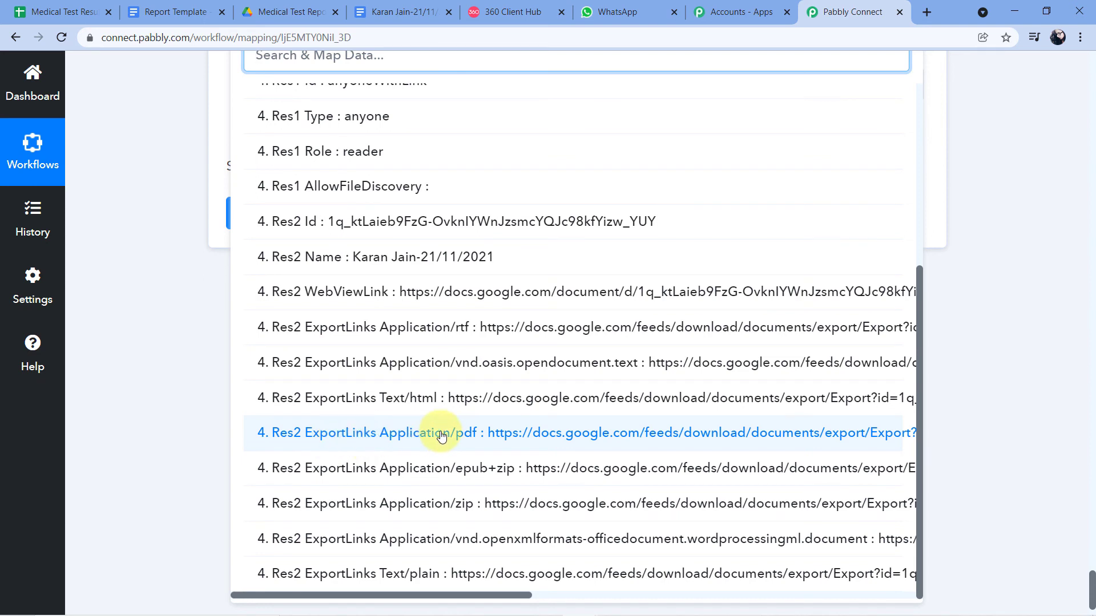
click(405, 438)
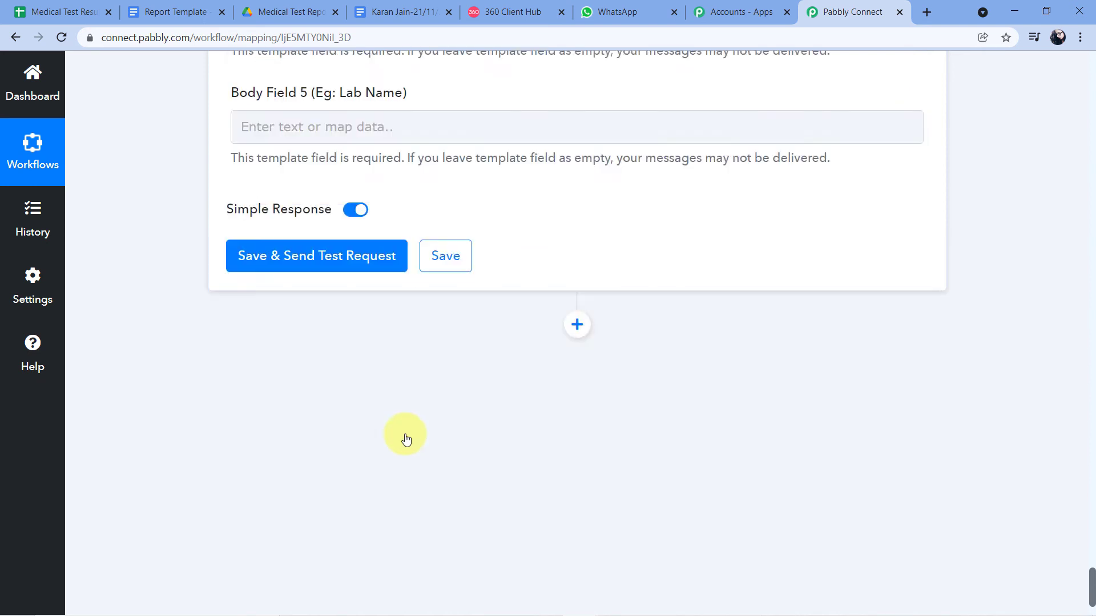
click(177, 286)
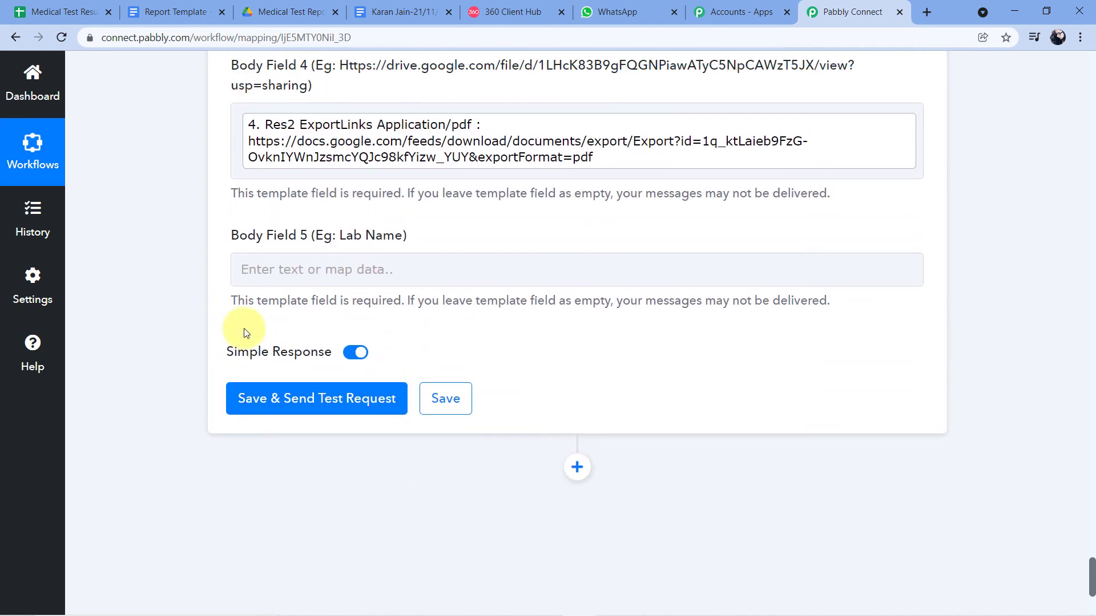
- Check the closing variable of the template preview in 360 Client Hub, and set Body Field 5 (Lab Name) in Pabbly Connect to Digi Path Lab
click(248, 270)
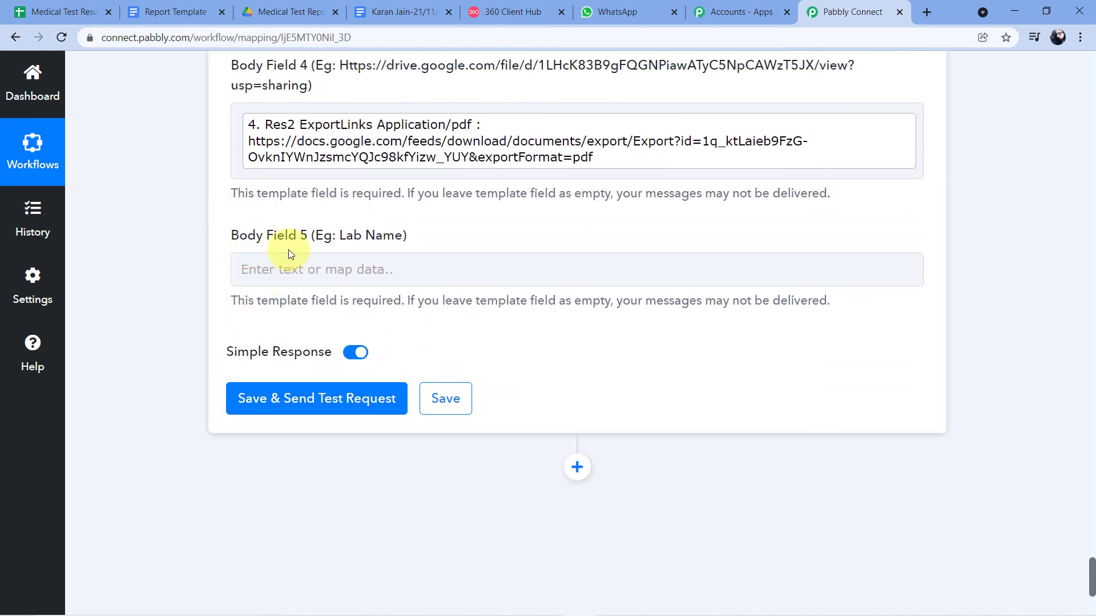
click(511, 12)
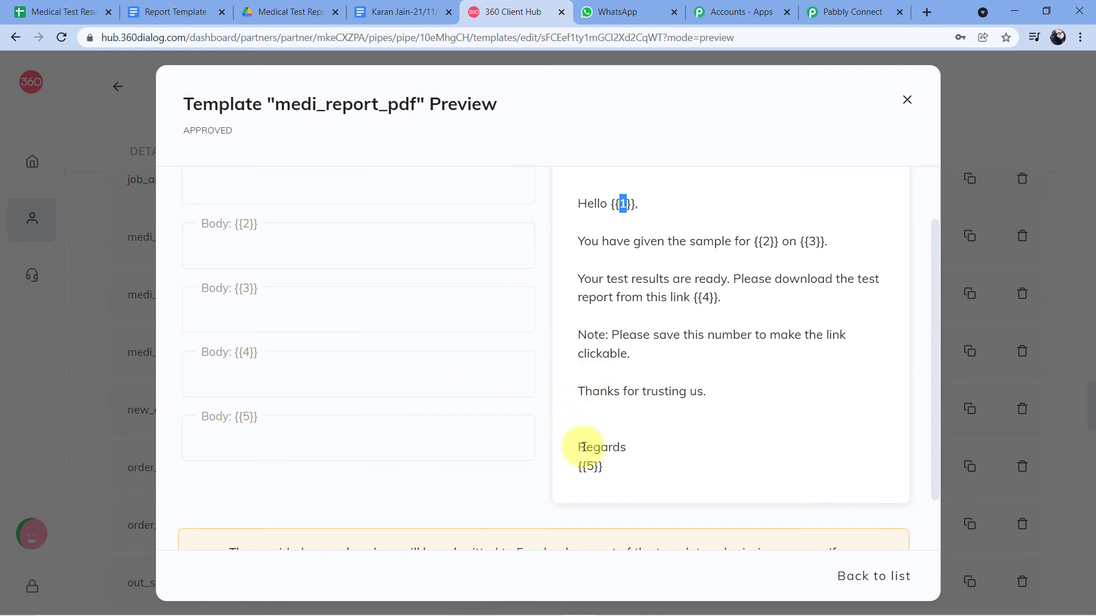
click(856, 12)
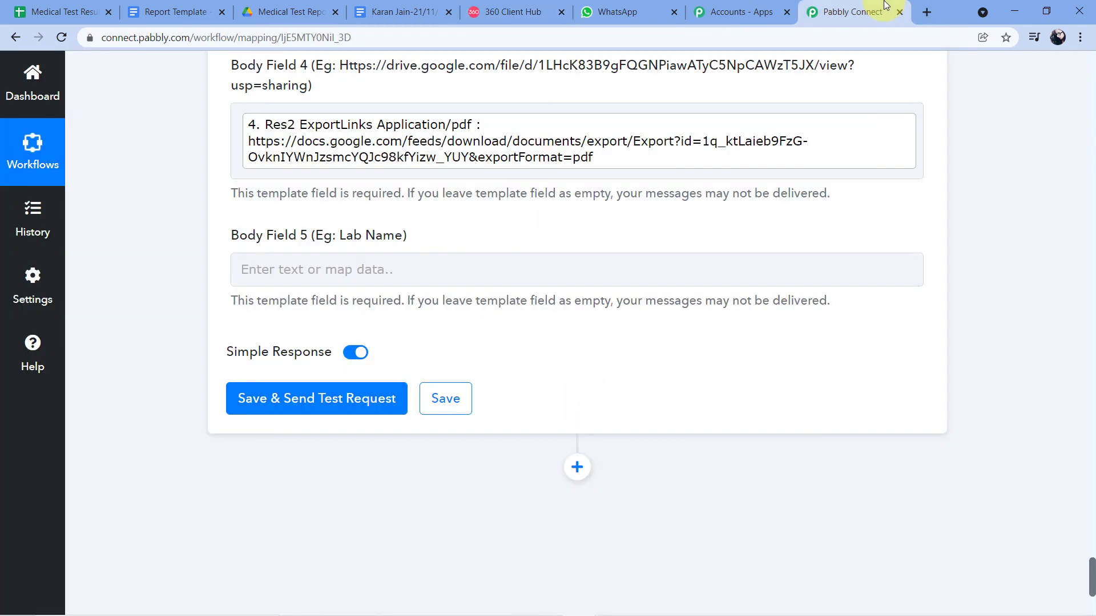
click(295, 269)
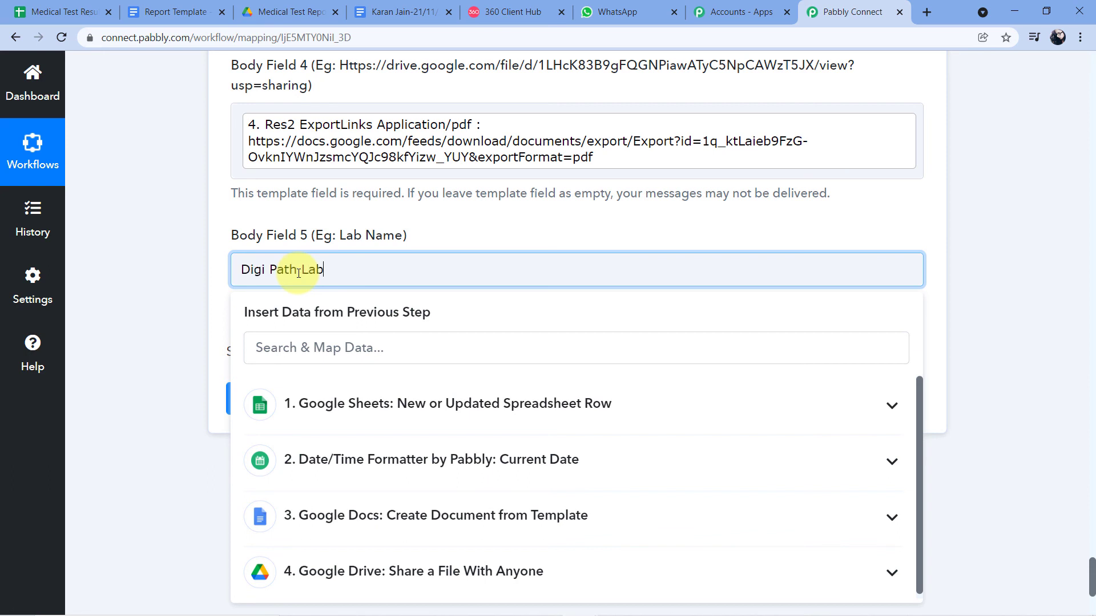
click(224, 247)
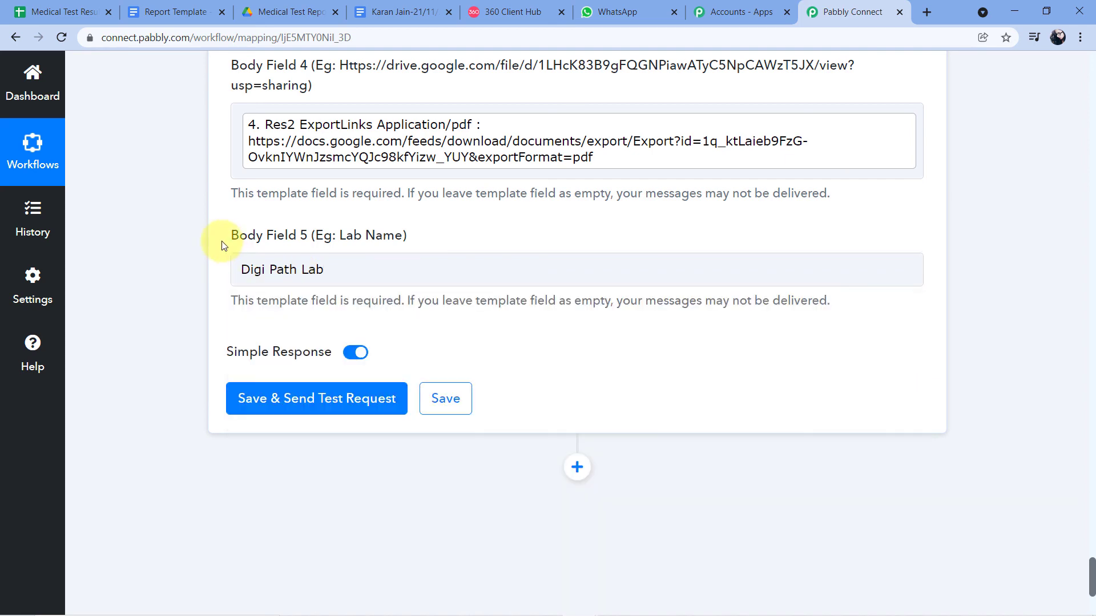
- Save the WhatsApp by 360Dialog Send Template Message action, send a test request and view its response
scroll(223, 245, up, 5)
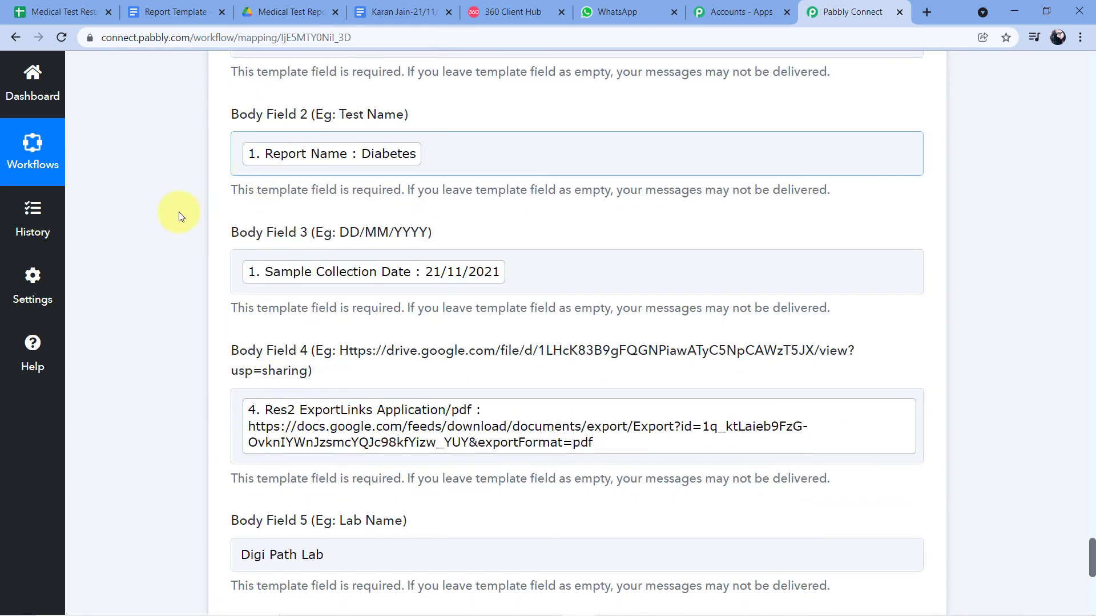
scroll(234, 214, down, 4)
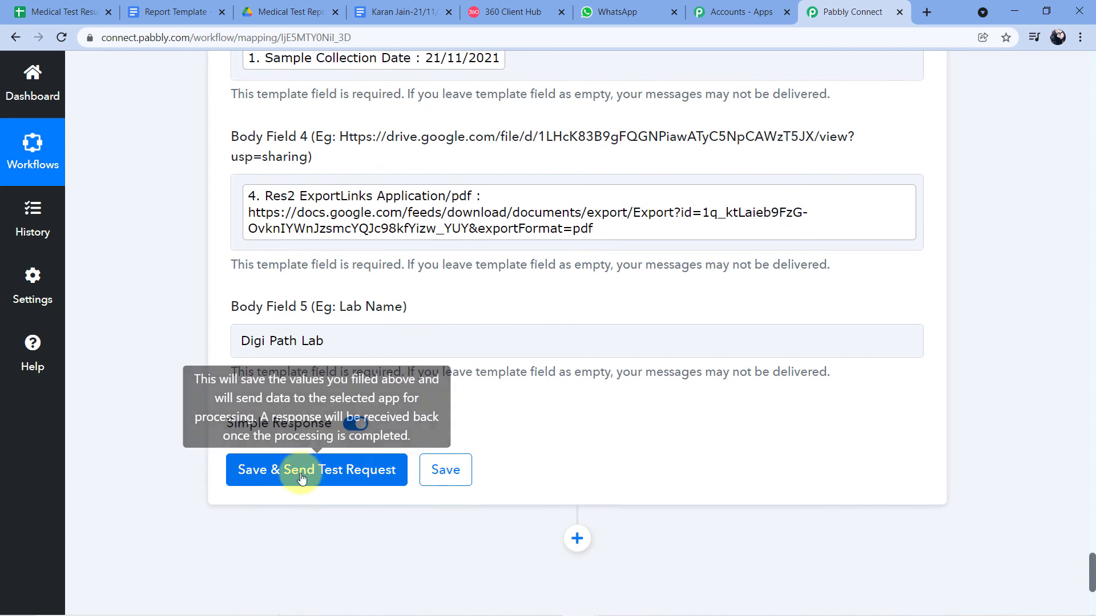
click(304, 478)
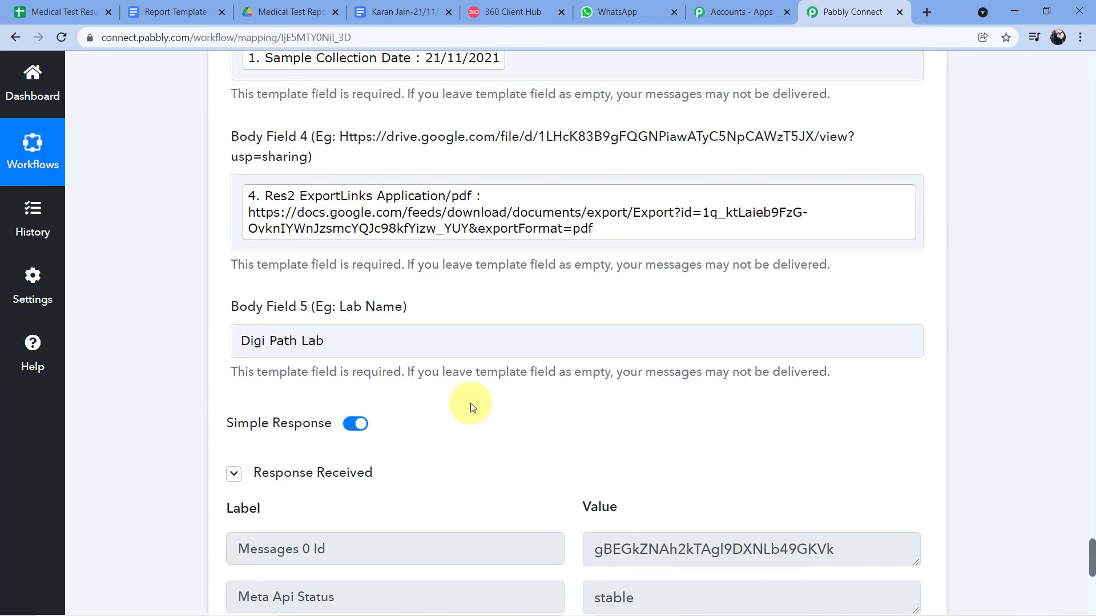
scroll(472, 407, down, 4)
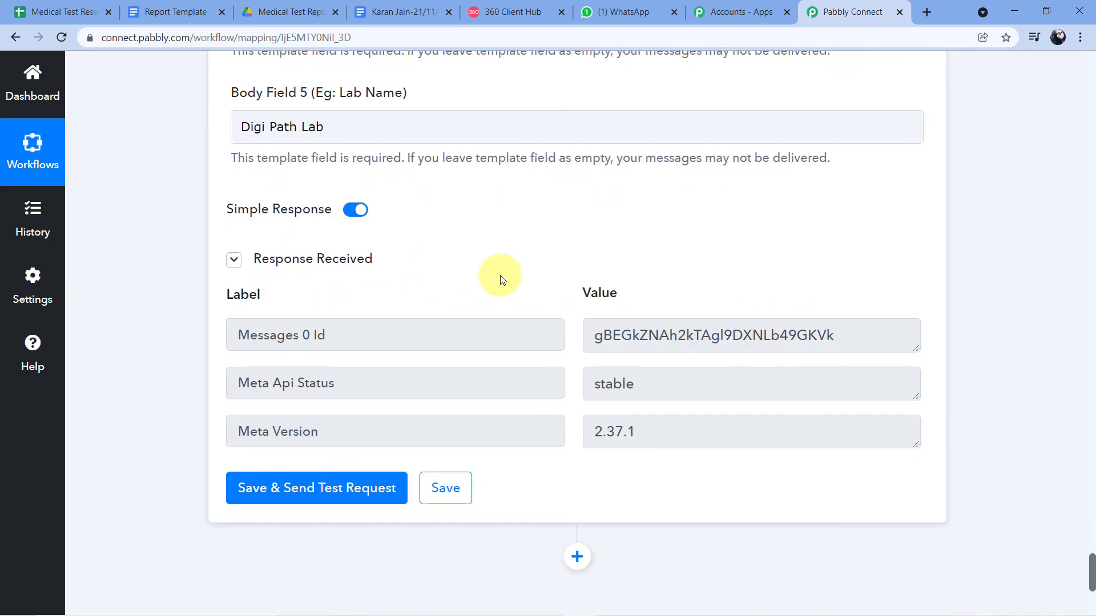
scroll(547, 257, down, 2)
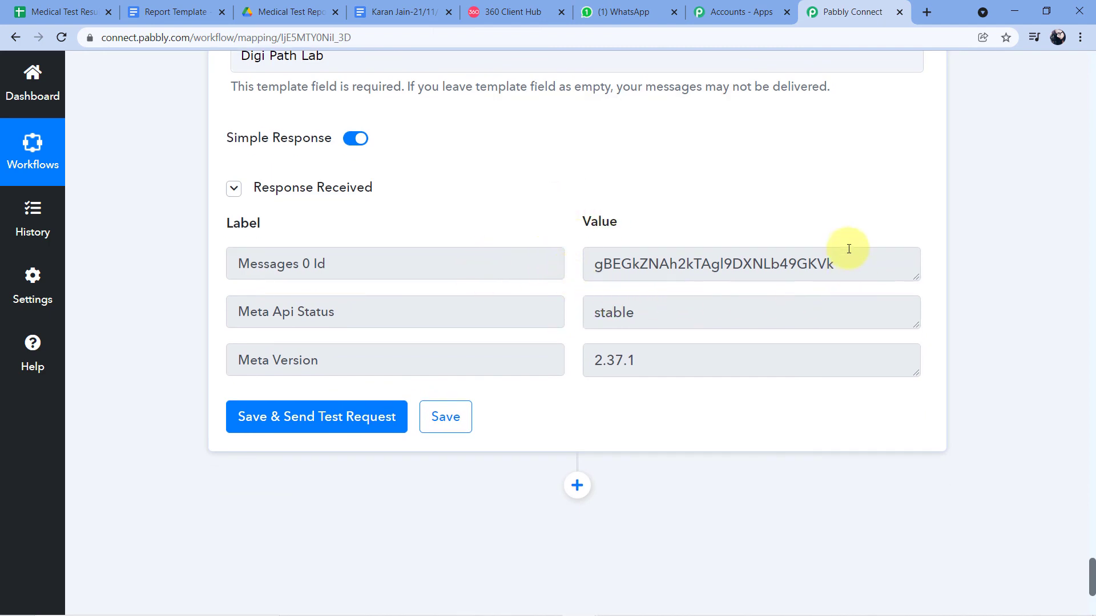
- Review the Google Drive step's PDF export link and the template, recipient and body field mappings of the WhatsApp by 360Dialog step
scroll(560, 274, up, 5)
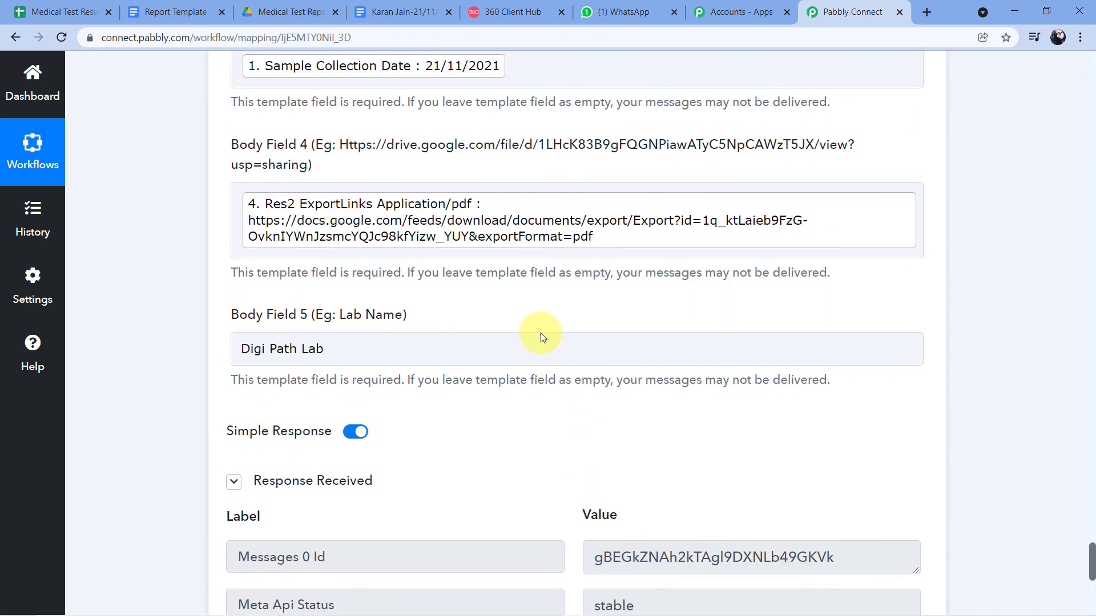
scroll(539, 337, up, 10)
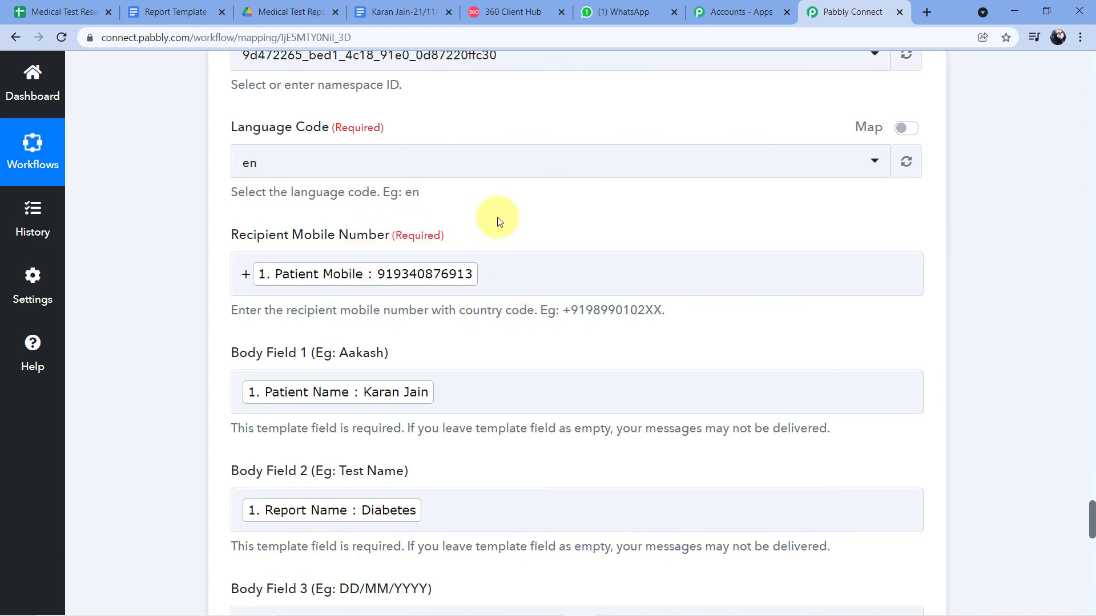
scroll(473, 233, up, 12)
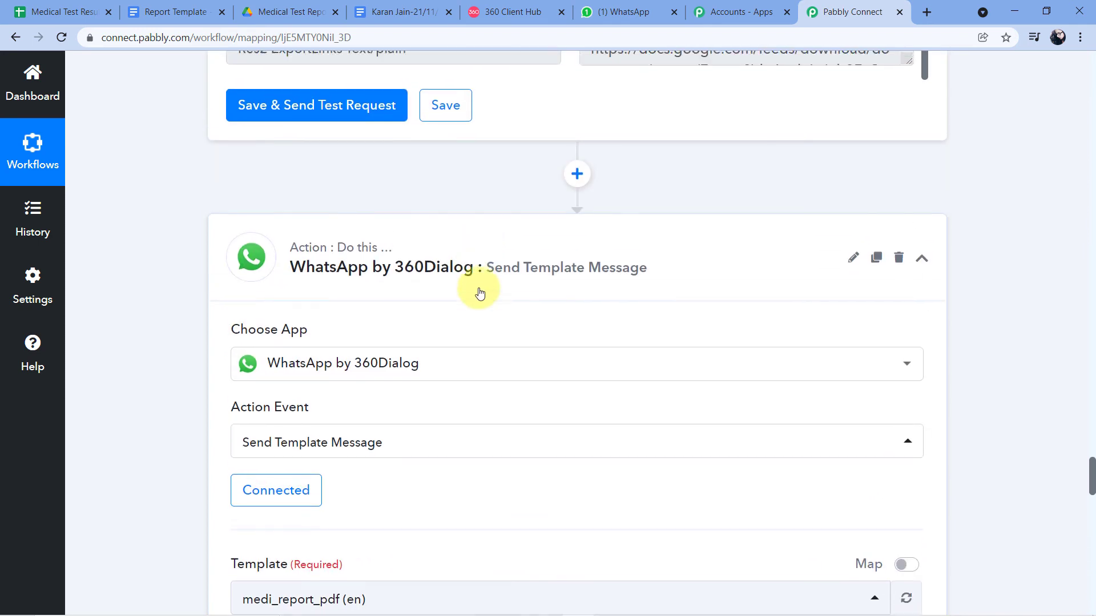
scroll(512, 340, up, 7)
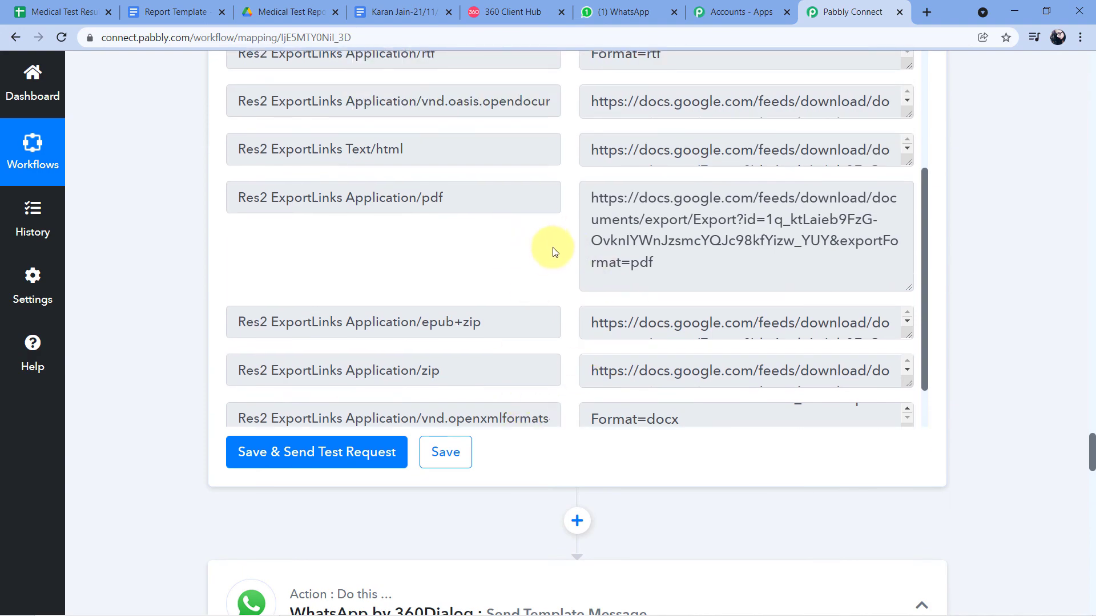
scroll(533, 255, down, 15)
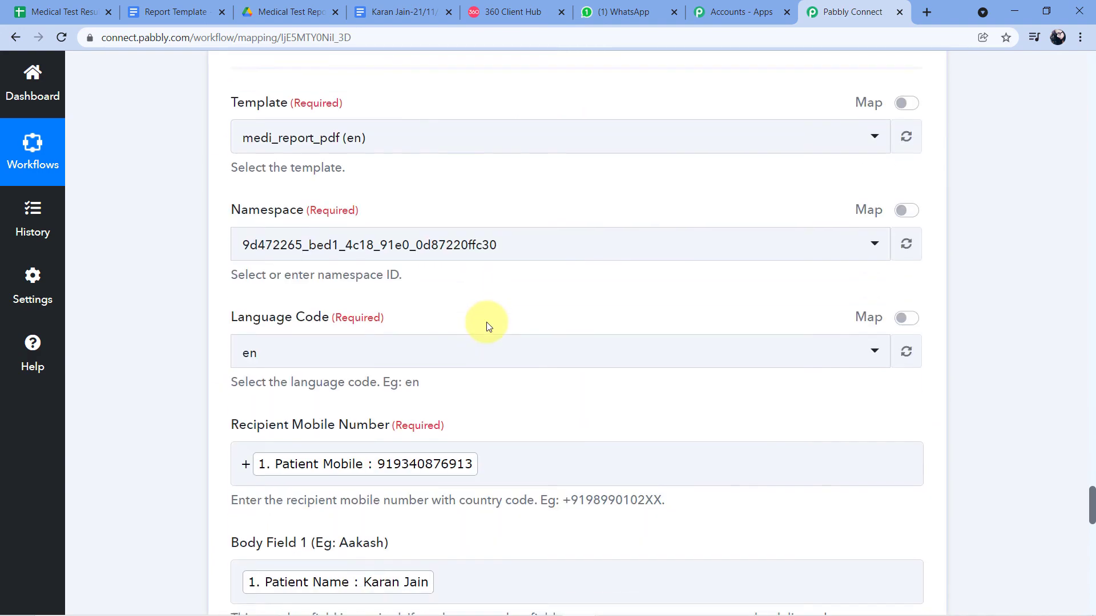
scroll(486, 326, down, 7)
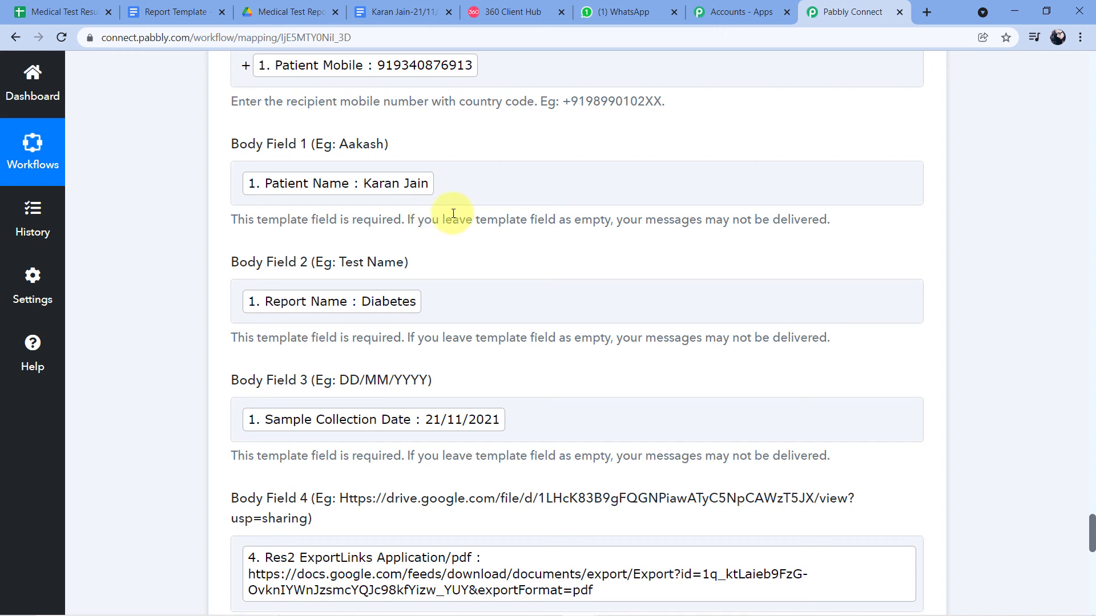
- Open the unread message in WhatsApp Web and compare its patient name, test name and sample date with the Medical Test Result spreadsheet
click(600, 12)
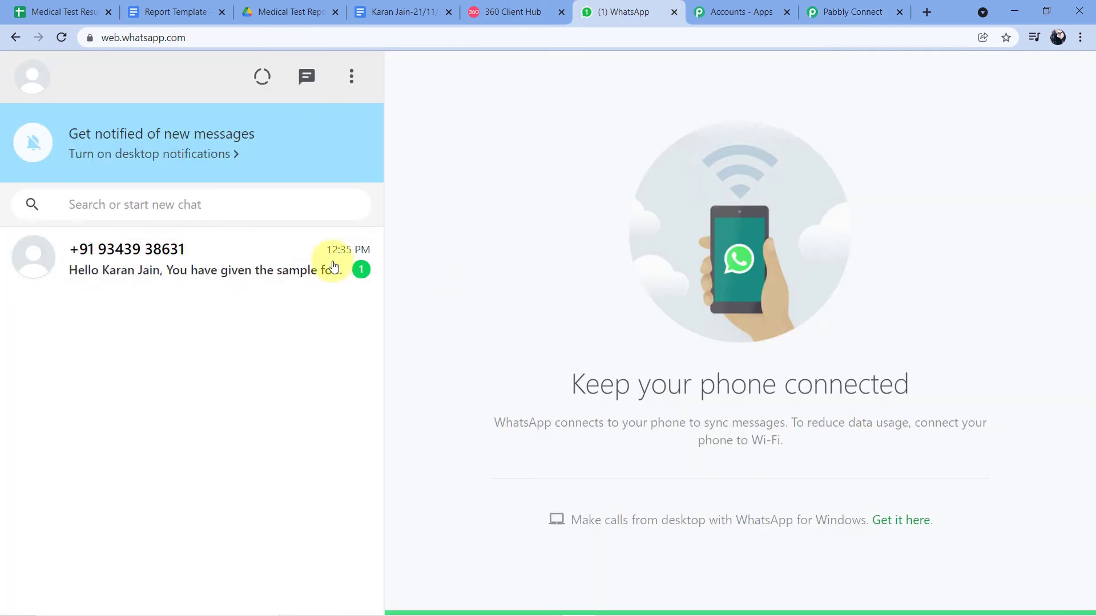
click(262, 270)
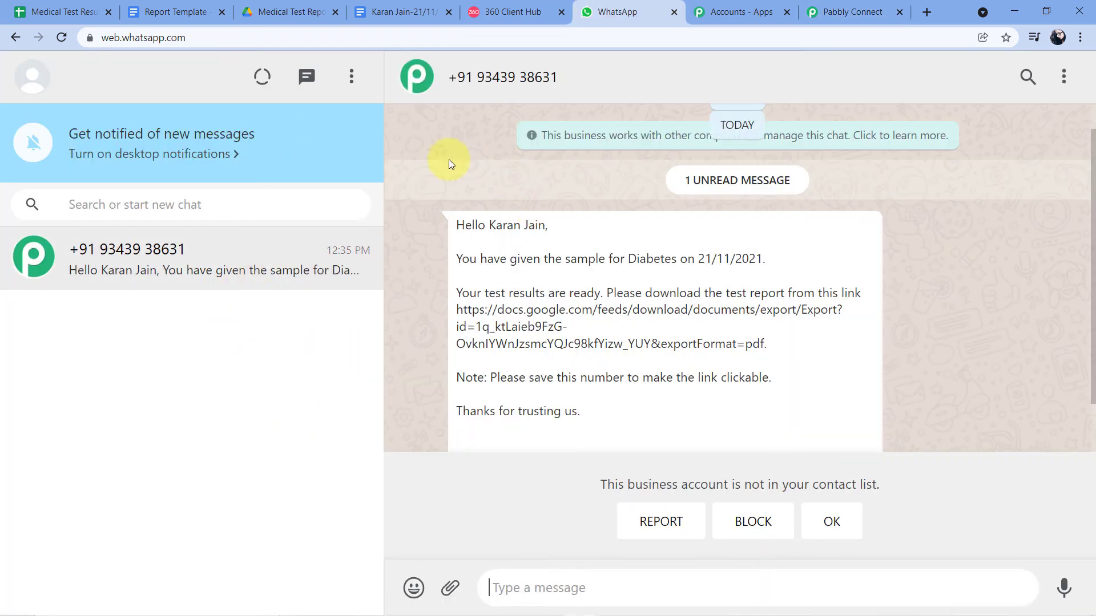
scroll(425, 183, down, 1)
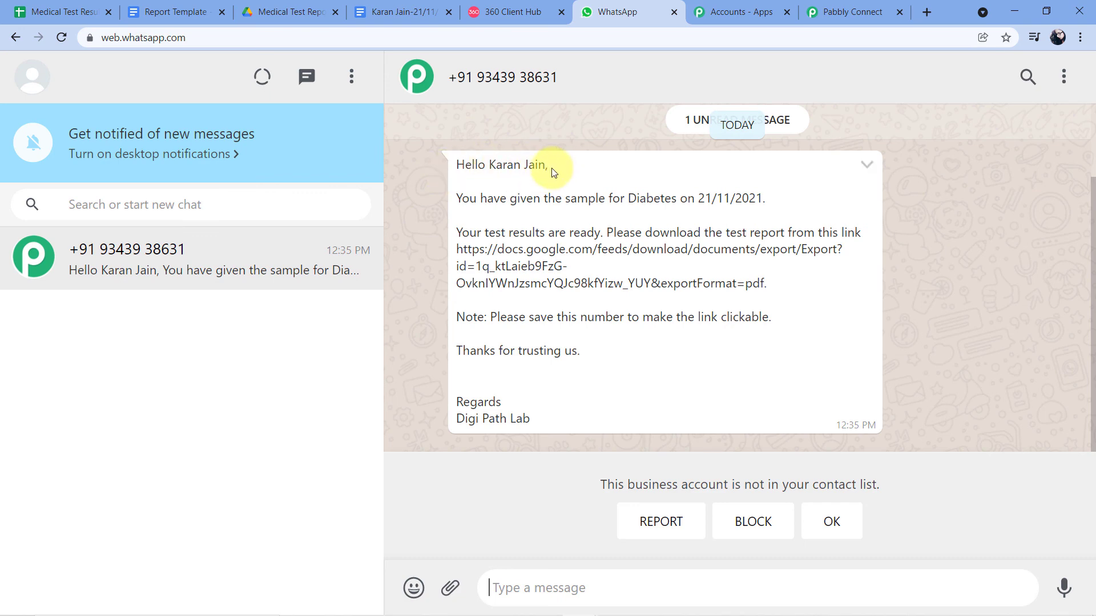
click(68, 11)
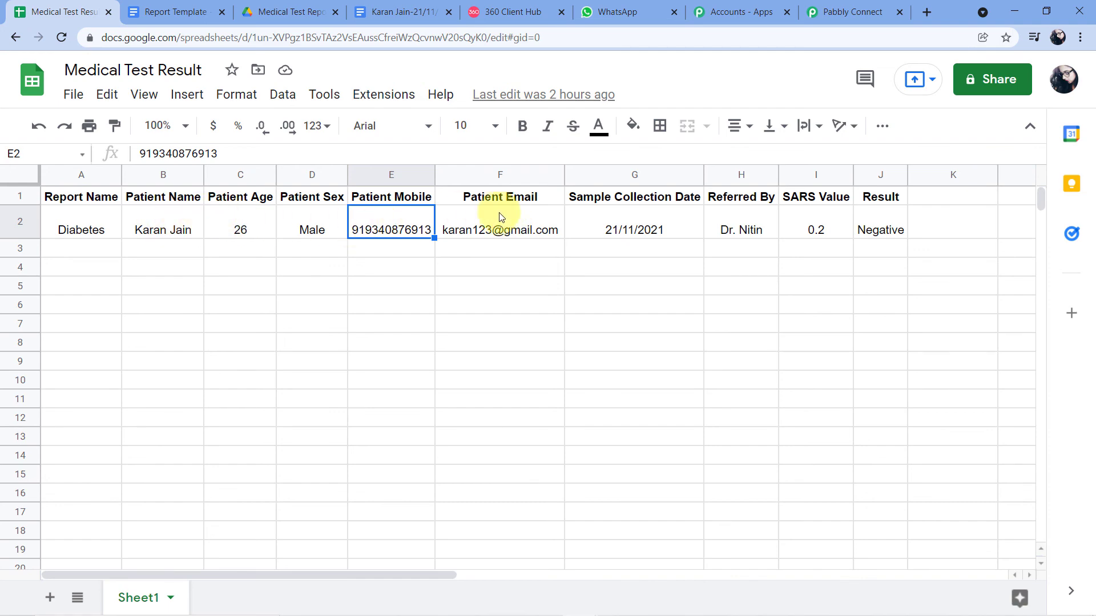
click(632, 5)
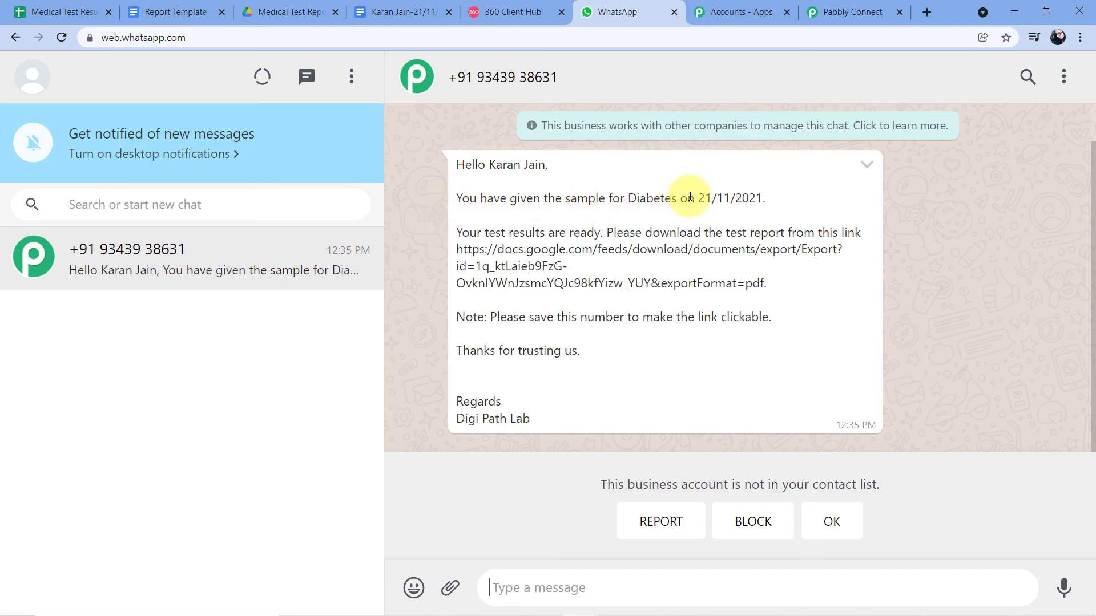
drag(711, 193, 759, 196)
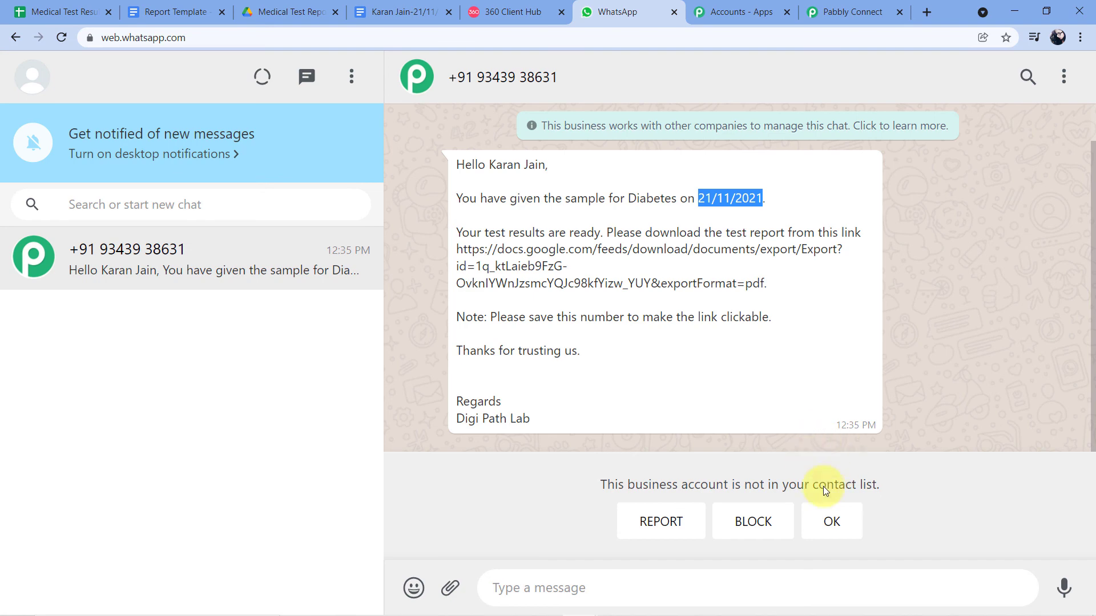
- Accept the unknown business account in WhatsApp and compare the message's lab name signature with the medi_report_pdf template in 360 Client Hub
click(832, 521)
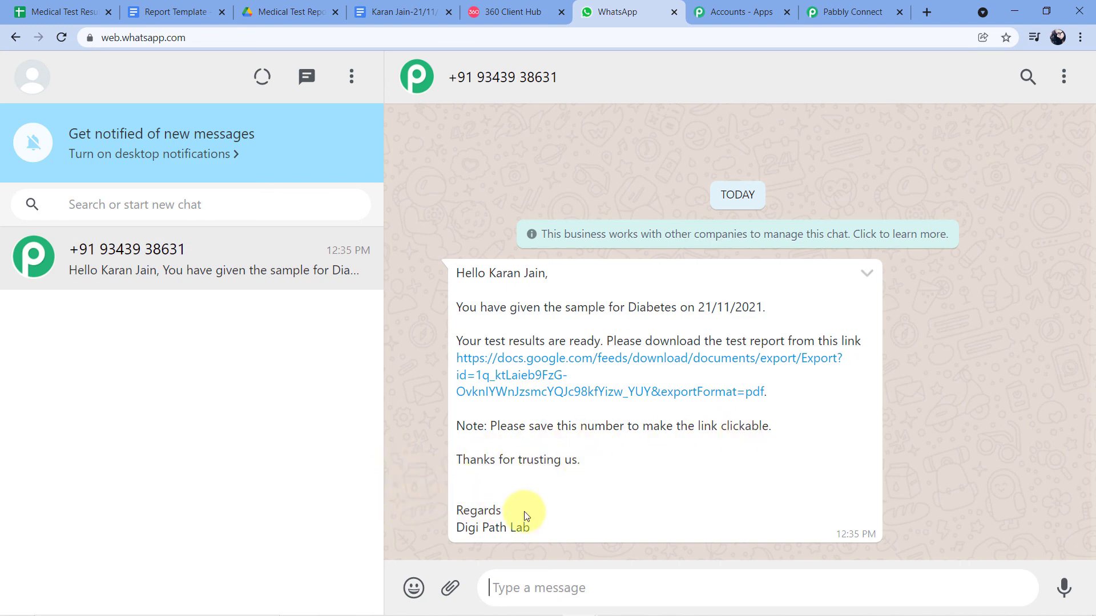
drag(529, 525, 439, 533)
click(511, 517)
click(517, 11)
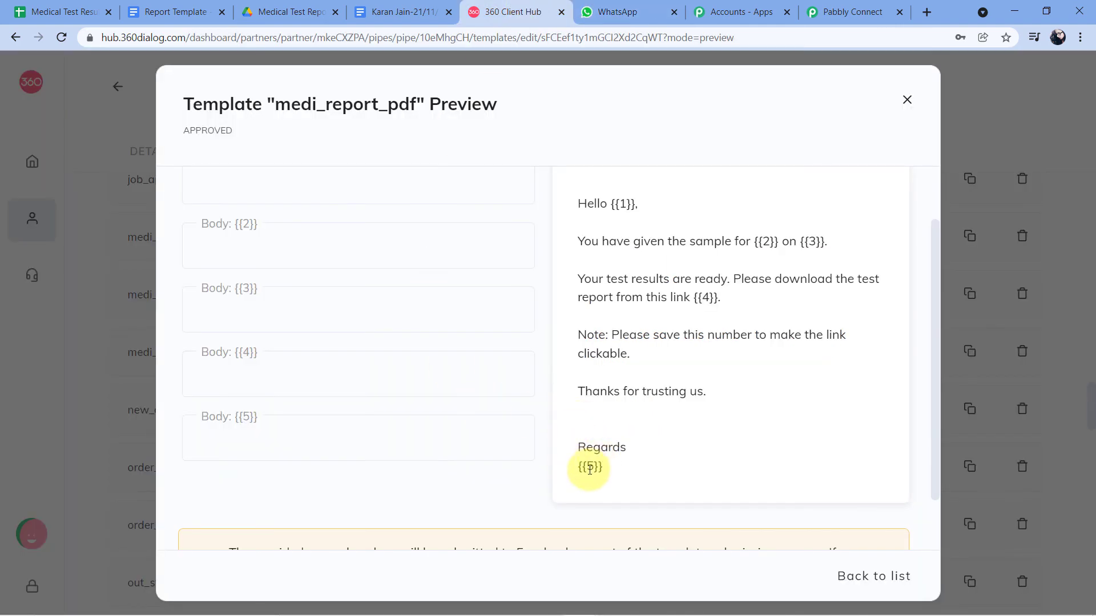
click(656, 7)
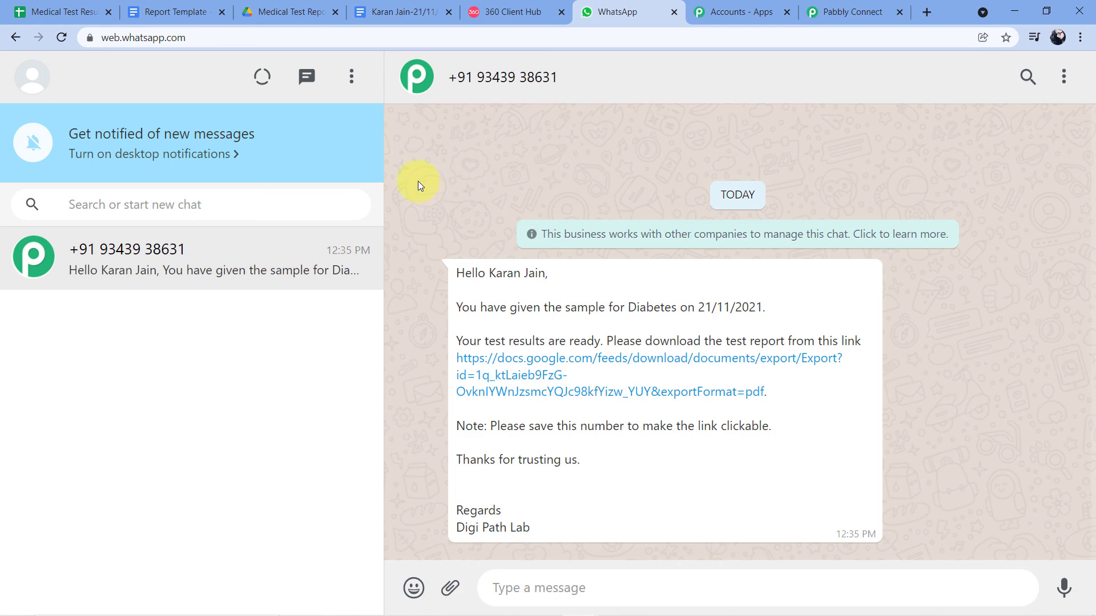
- Review the Medical Test Result spreadsheet, the Report Template document, the Medical Test Reports folder in Drive and the WhatsApp message
click(86, 10)
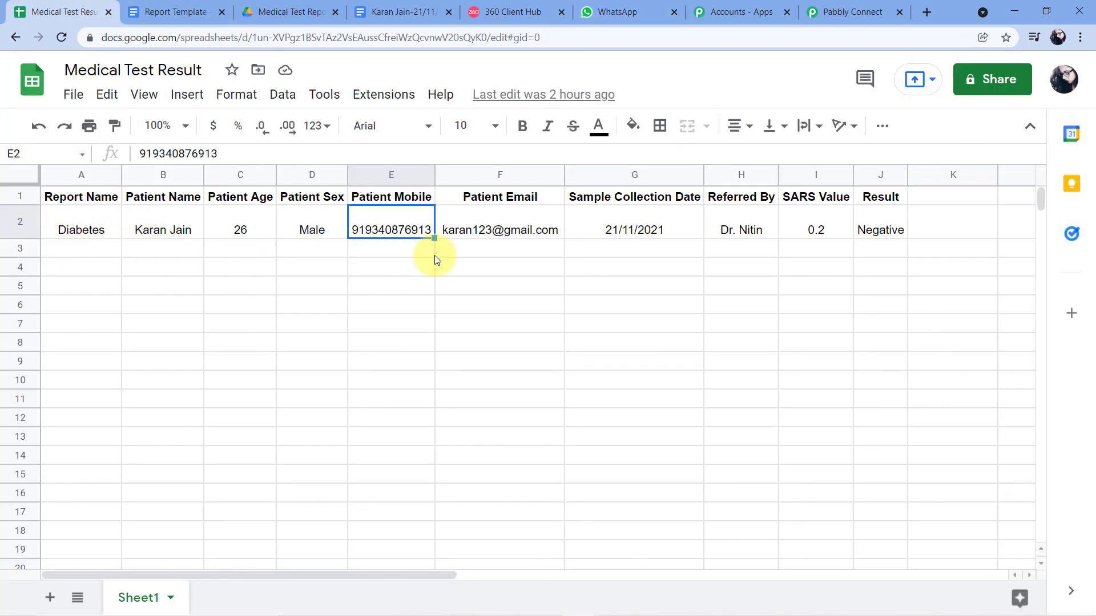
click(193, 26)
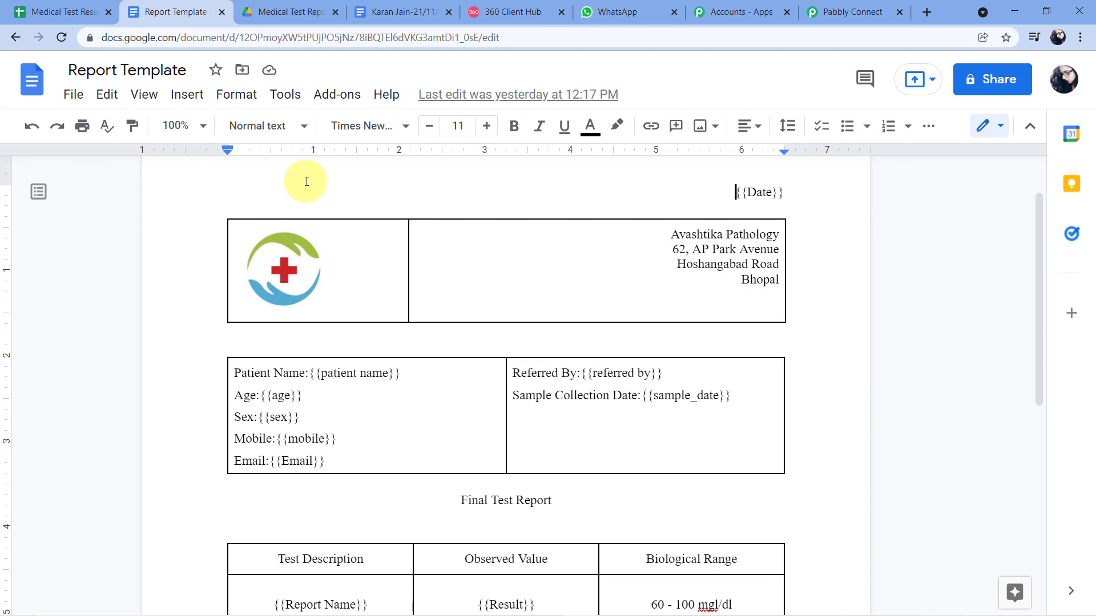
click(314, 11)
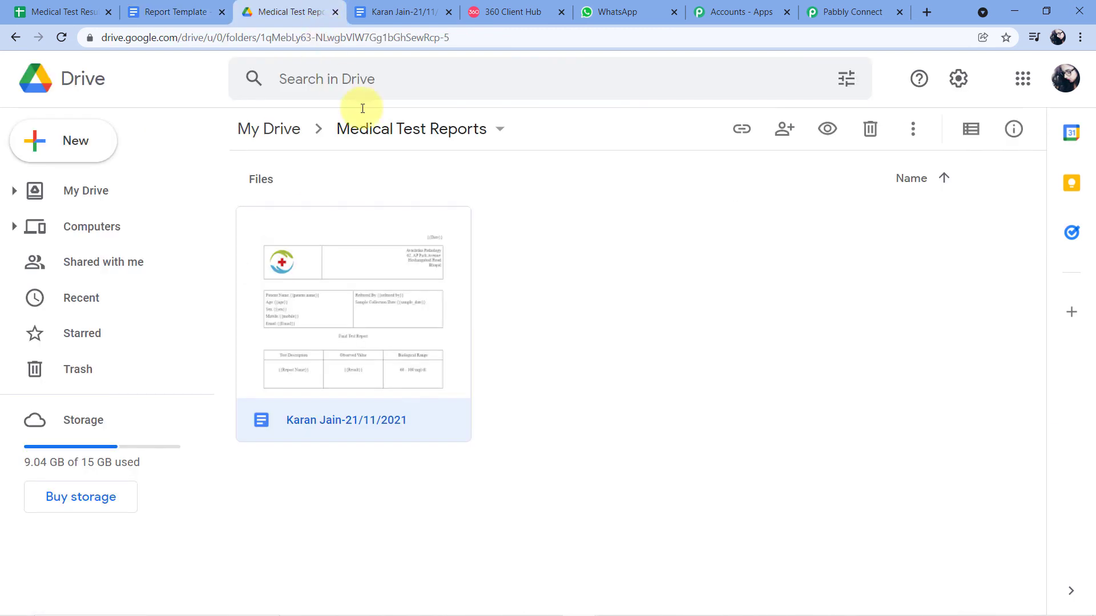
click(528, 194)
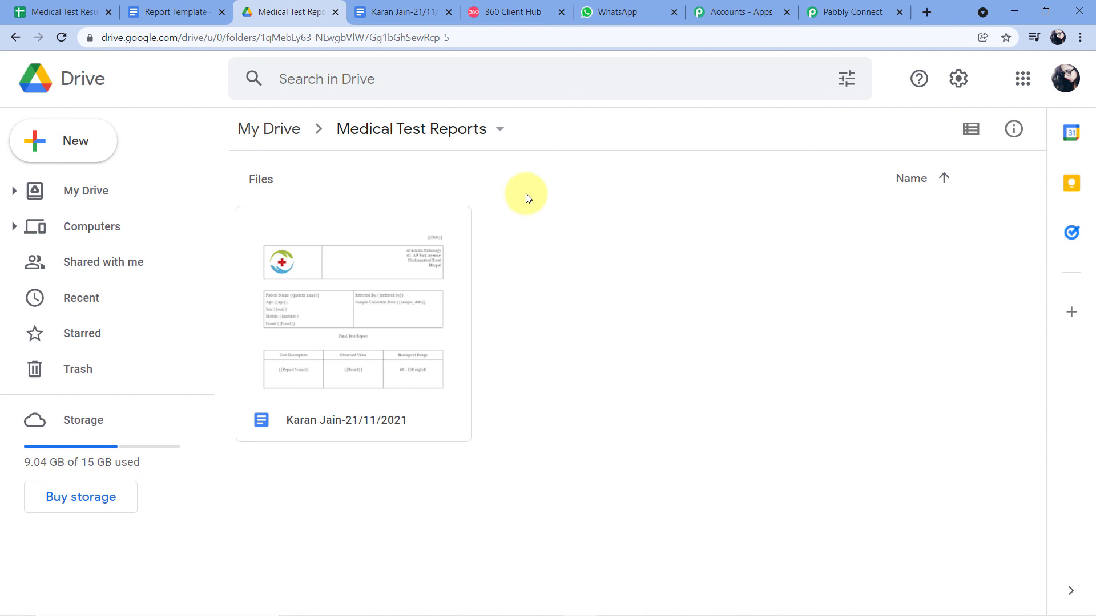
click(610, 11)
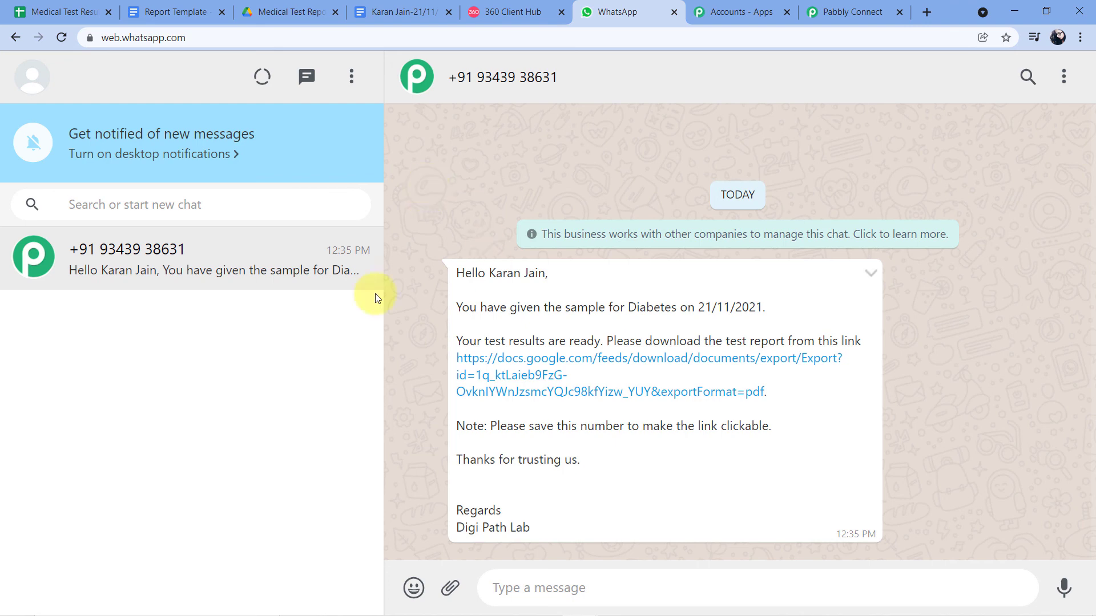
- Paste a new patient record into row 3 of the Medical Test Result spreadsheet: Vitamin D, age 22, Male, collection date 24/11/2021, SARS value 0.35, Negative
click(40, 12)
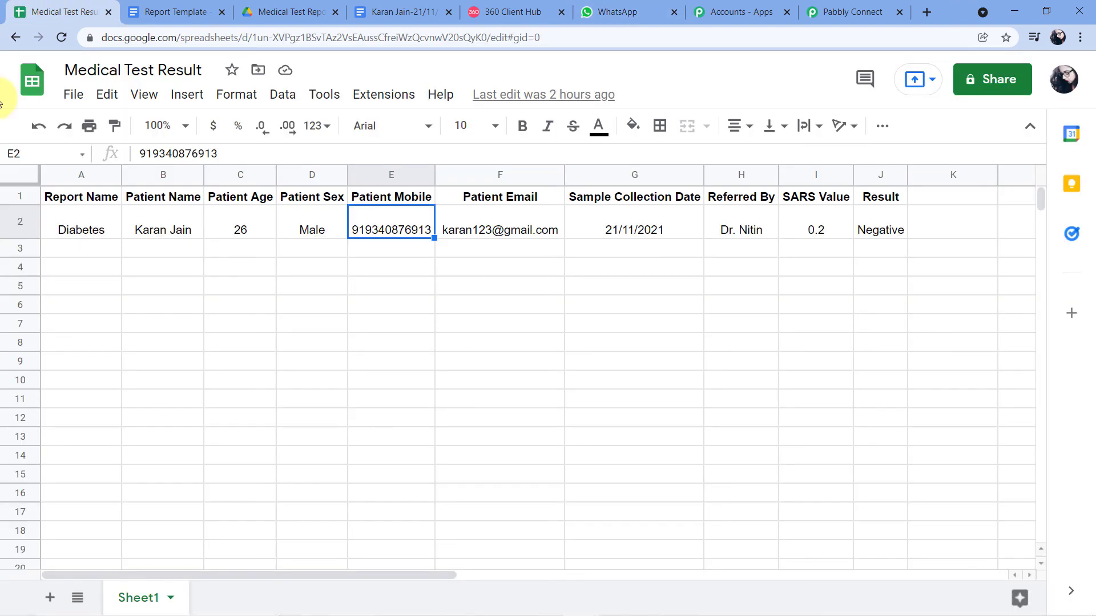
click(78, 247)
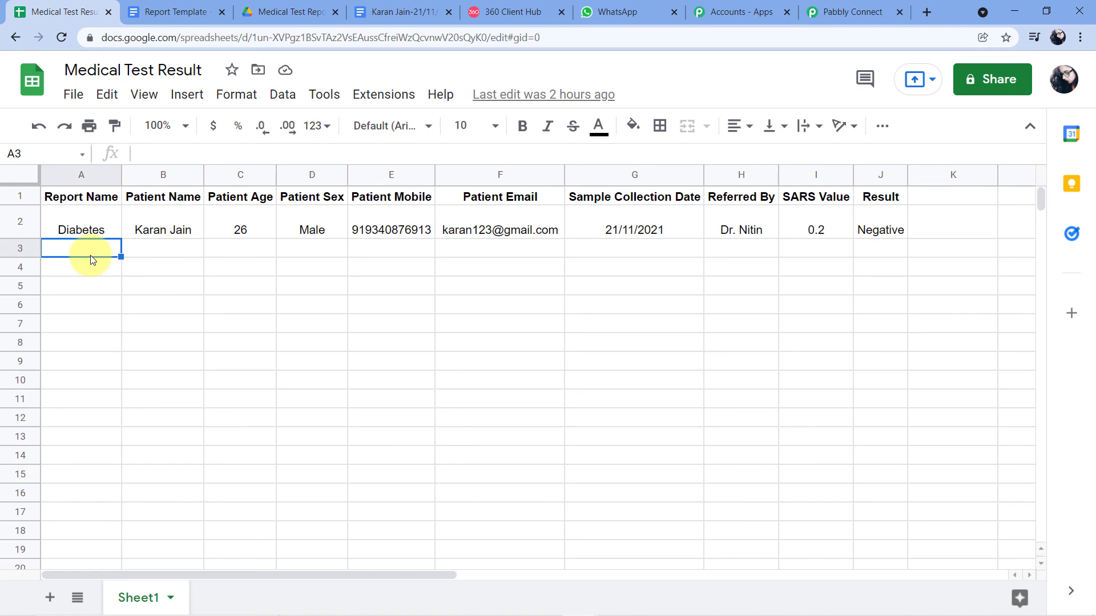
key(ctrl+v)
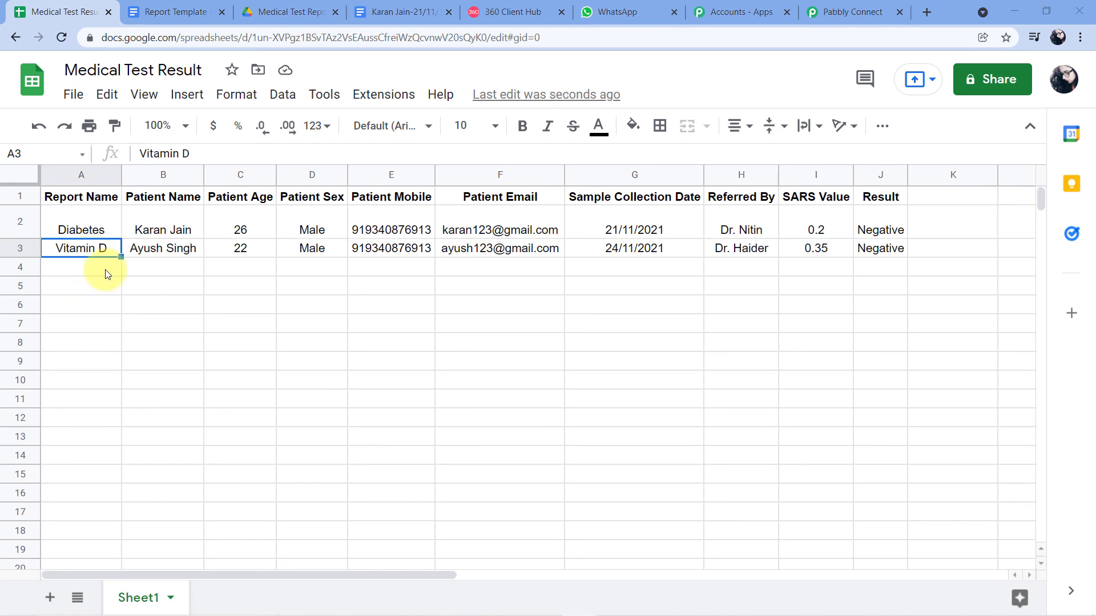
click(148, 251)
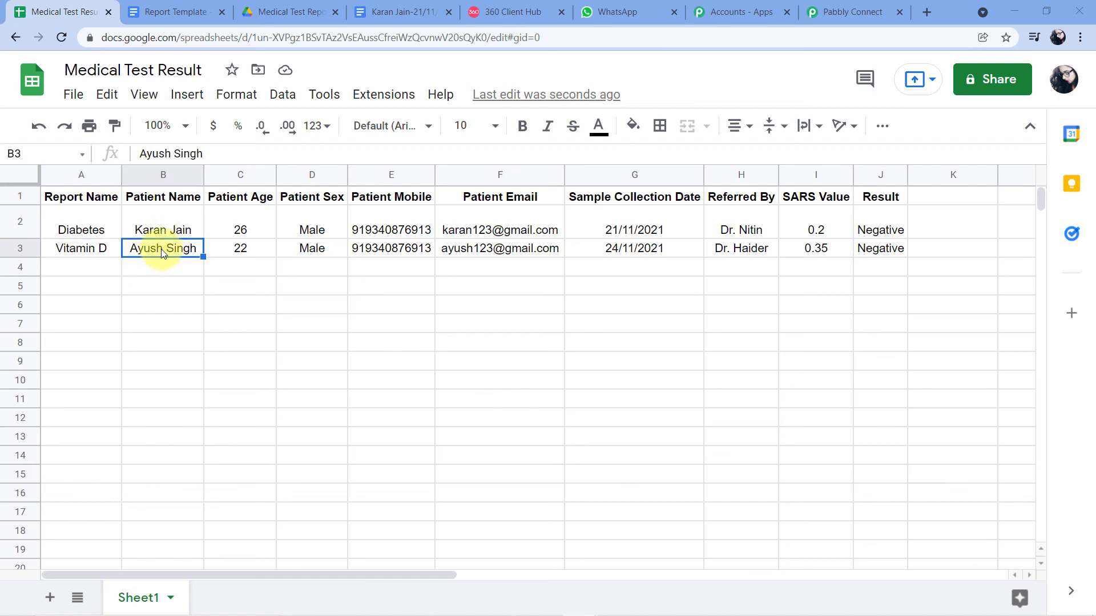
click(86, 247)
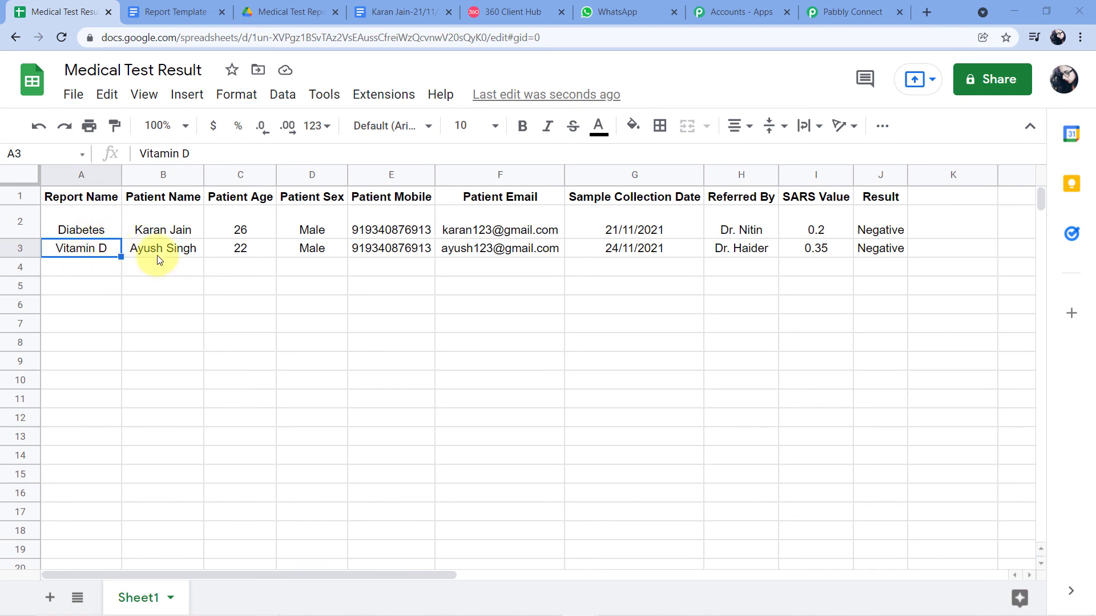
- Review the new Vitamin D patient record in row 3 and the placeholders in the Report Template document
click(245, 255)
click(428, 254)
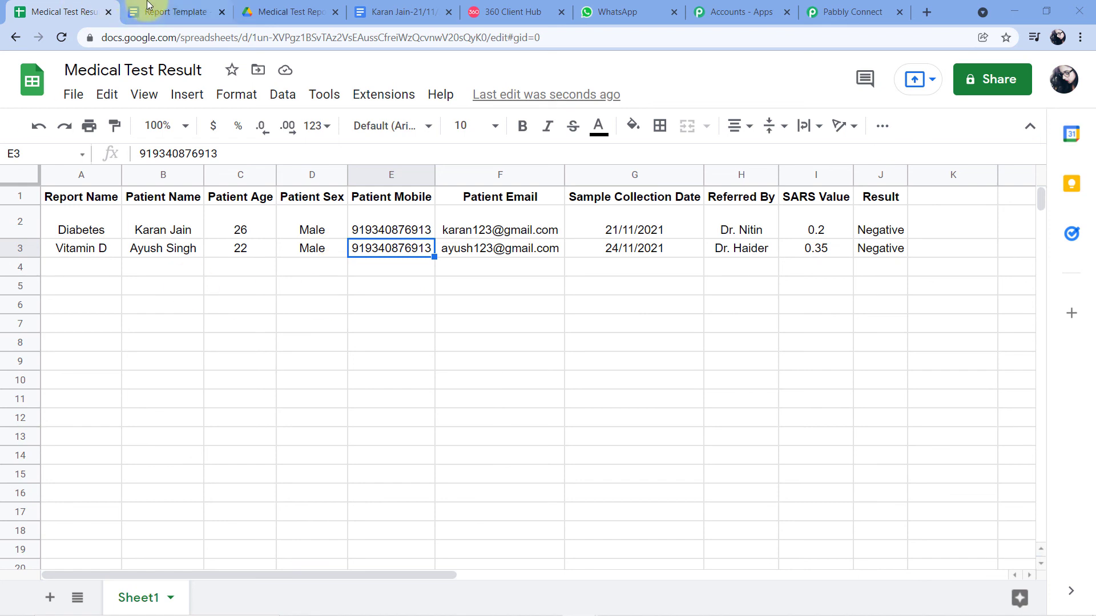
click(166, 6)
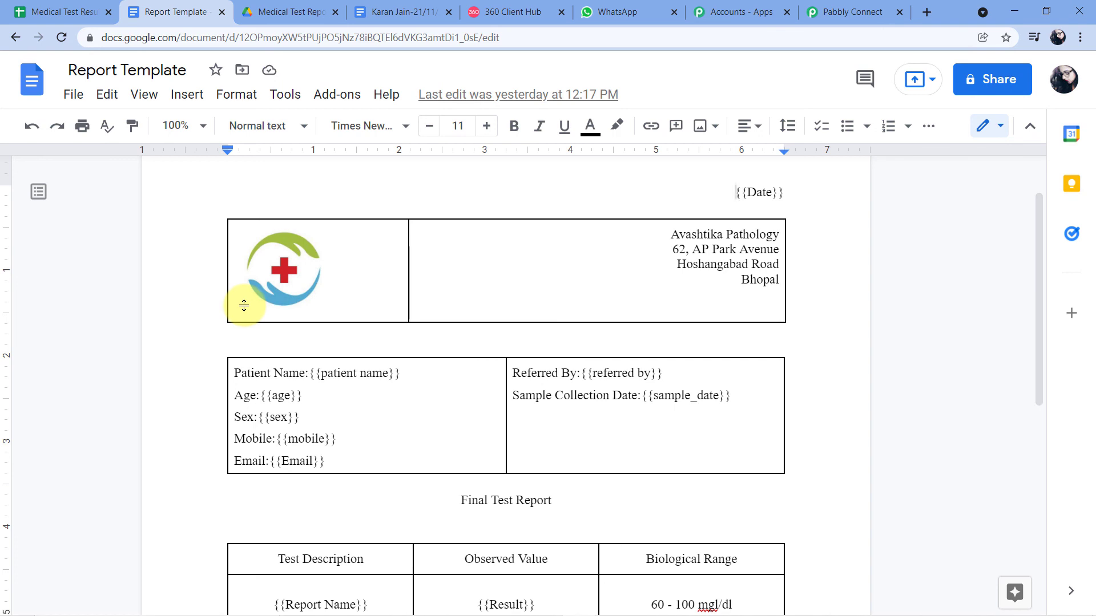
- Open the new patient's 24/11/2021 report from the Medical Test Reports folder in Drive and examine its filled-in fields
click(288, 8)
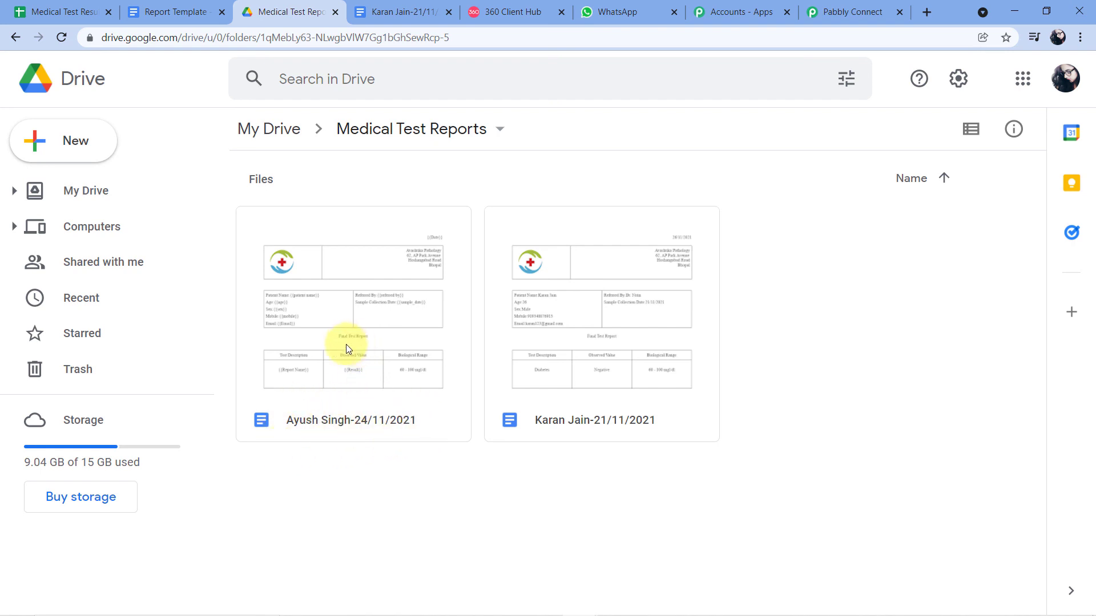
double_click(329, 331)
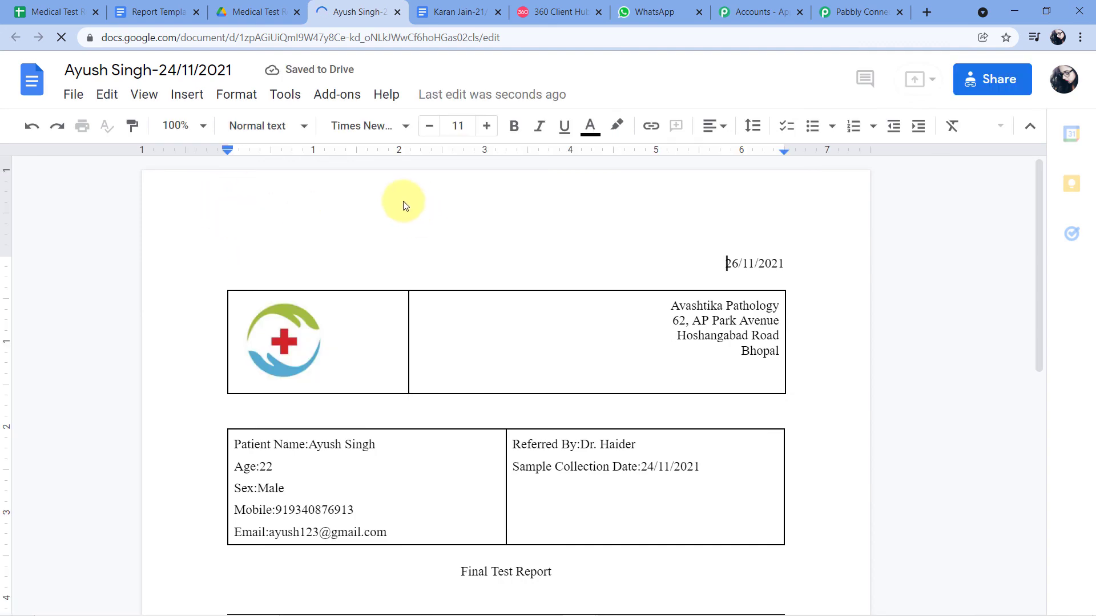
scroll(337, 200, down, 5)
scroll(303, 202, up, 1)
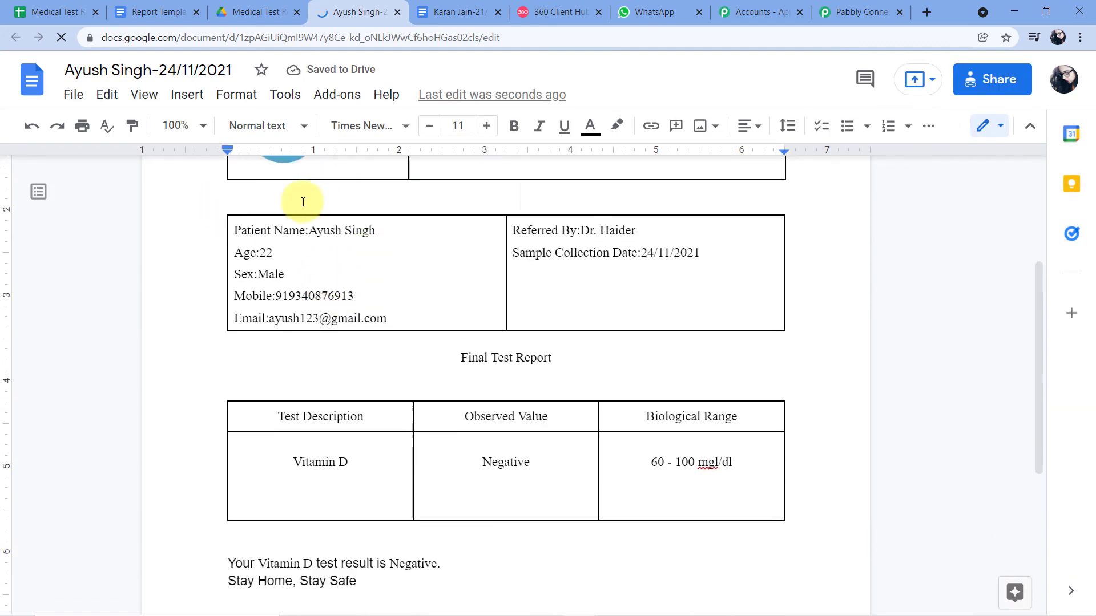
- Compare the generated report with row 3 of the Medical Test Result spreadsheet and check the new WhatsApp message
click(64, 11)
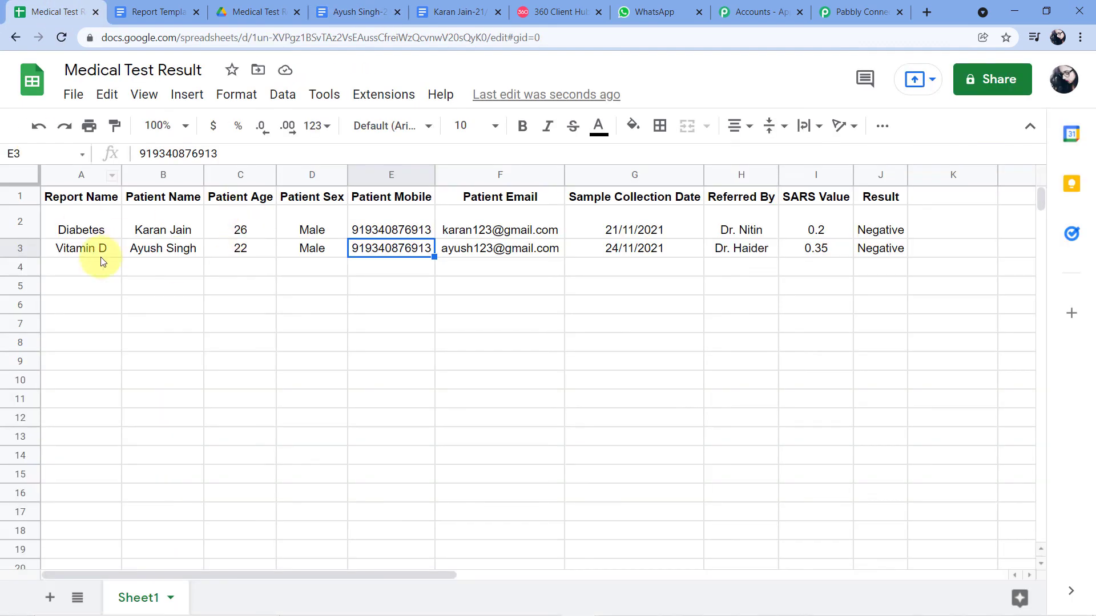
click(368, 11)
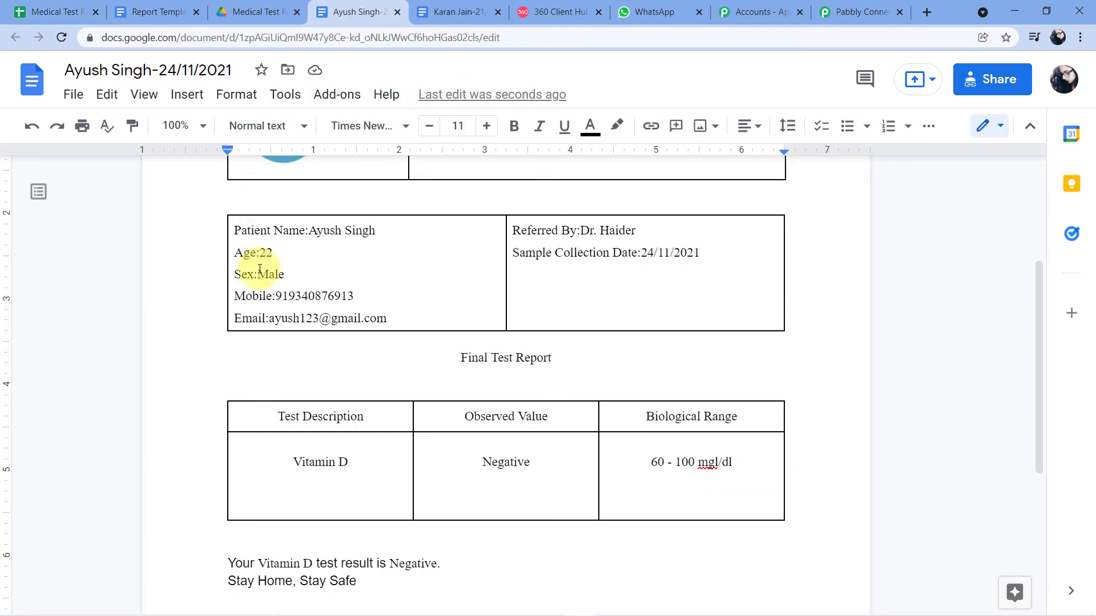
scroll(259, 269, down, 3)
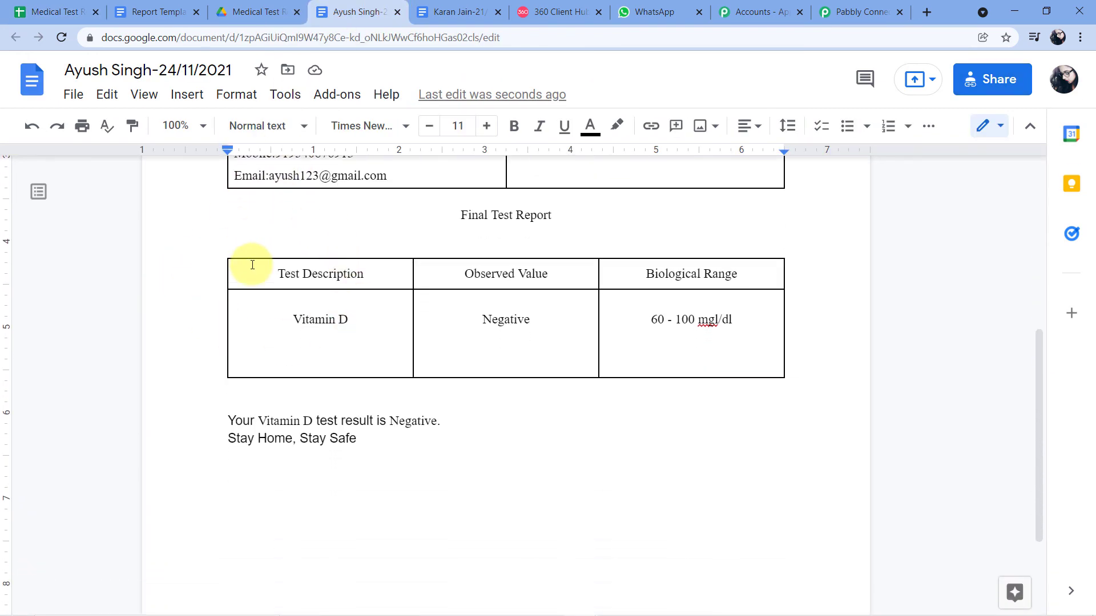
scroll(291, 237, up, 6)
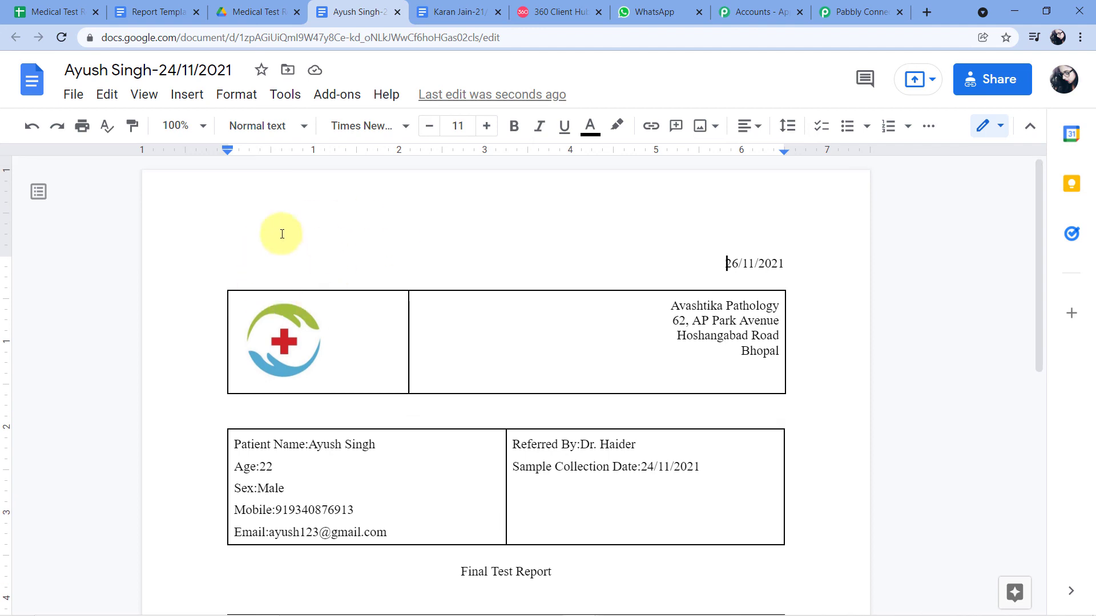
click(647, 8)
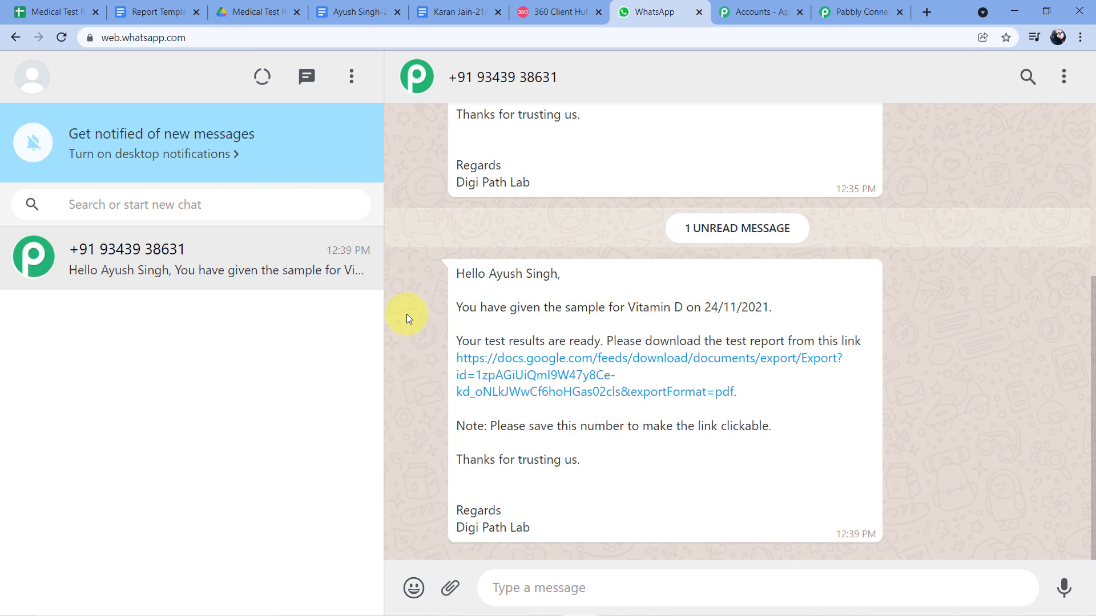
- Switch to the Pabbly Connect workflow and collapse its expanded steps, starting from the Google Sheets trigger
click(860, 12)
scroll(844, 234, up, 5)
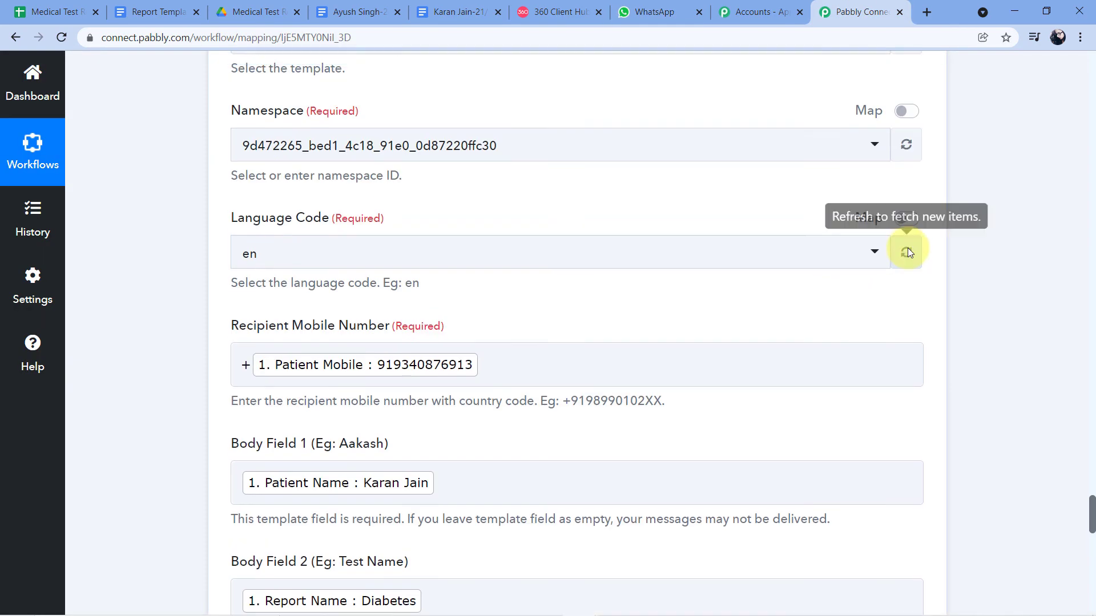
scroll(907, 248, up, 15)
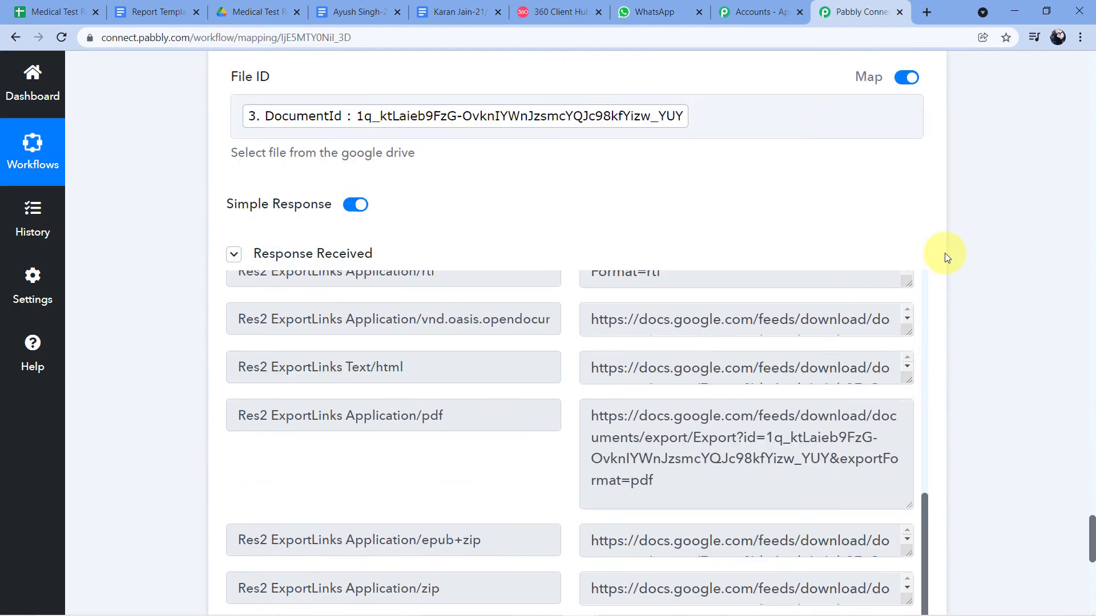
scroll(943, 253, up, 20)
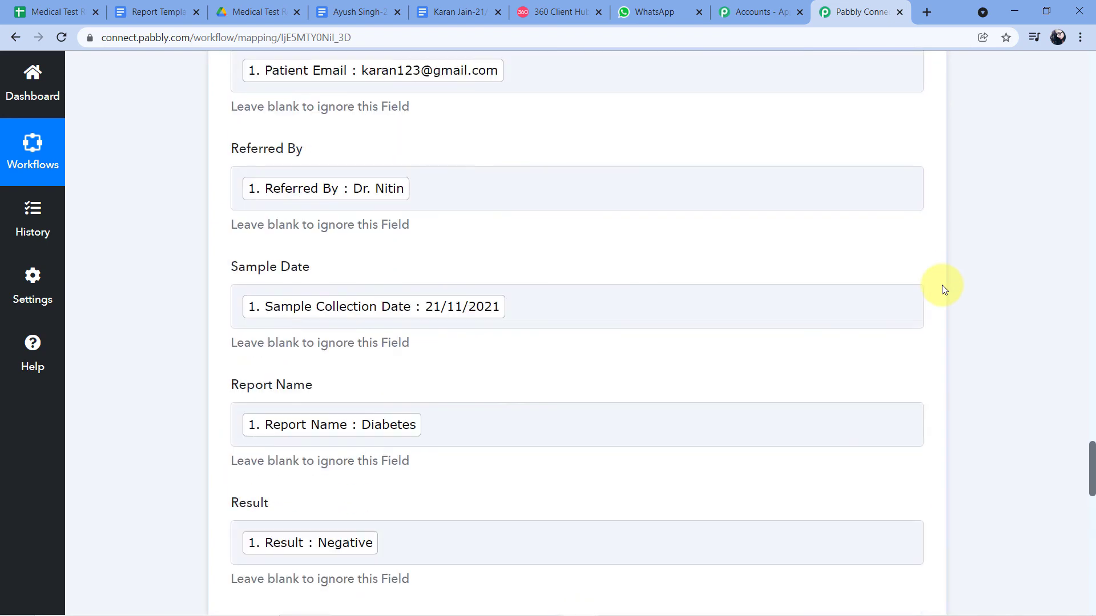
scroll(942, 289, up, 20)
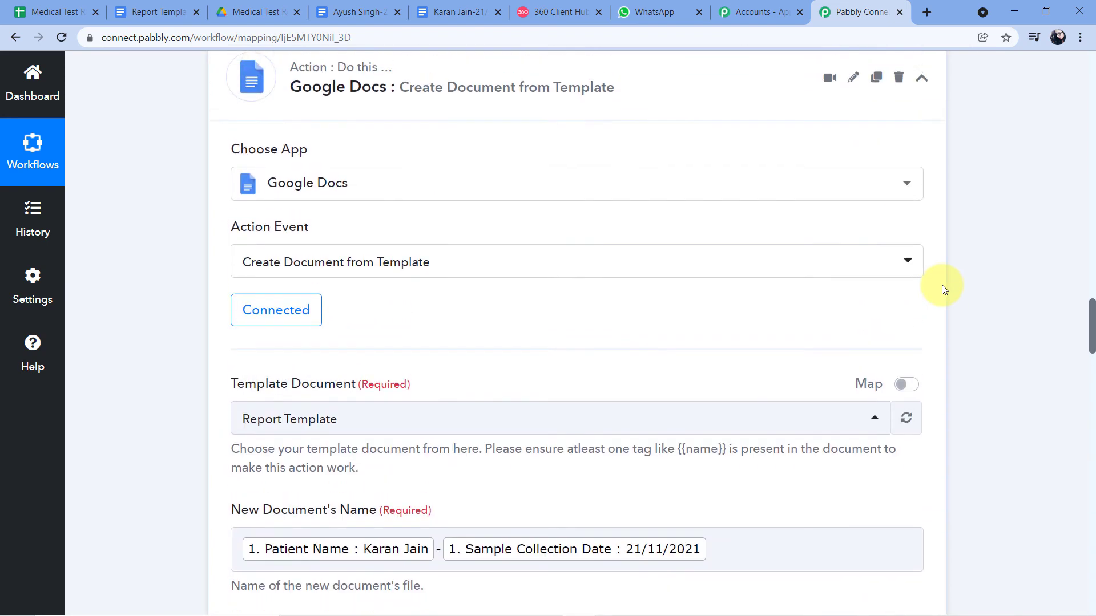
scroll(941, 285, up, 20)
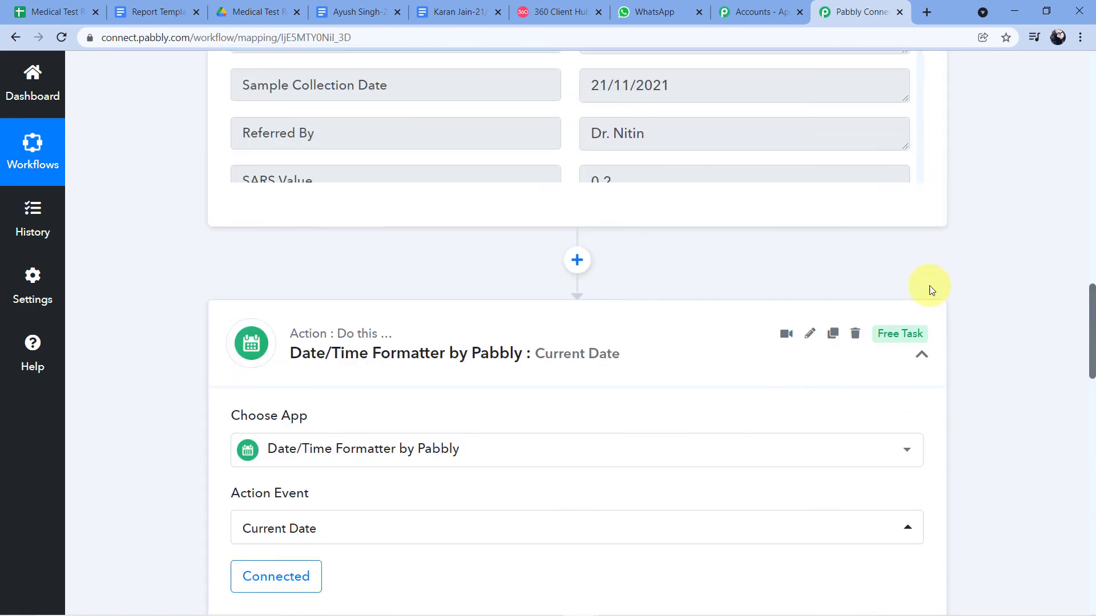
scroll(924, 283, up, 20)
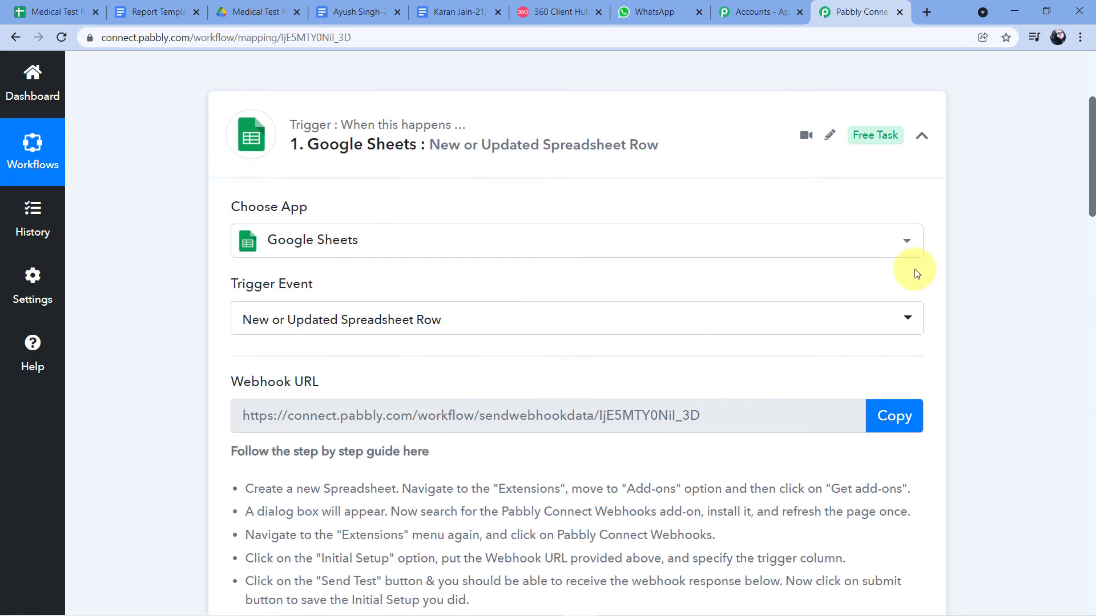
scroll(916, 273, up, 2)
click(920, 208)
scroll(379, 114, up, 2)
scroll(275, 176, down, 1)
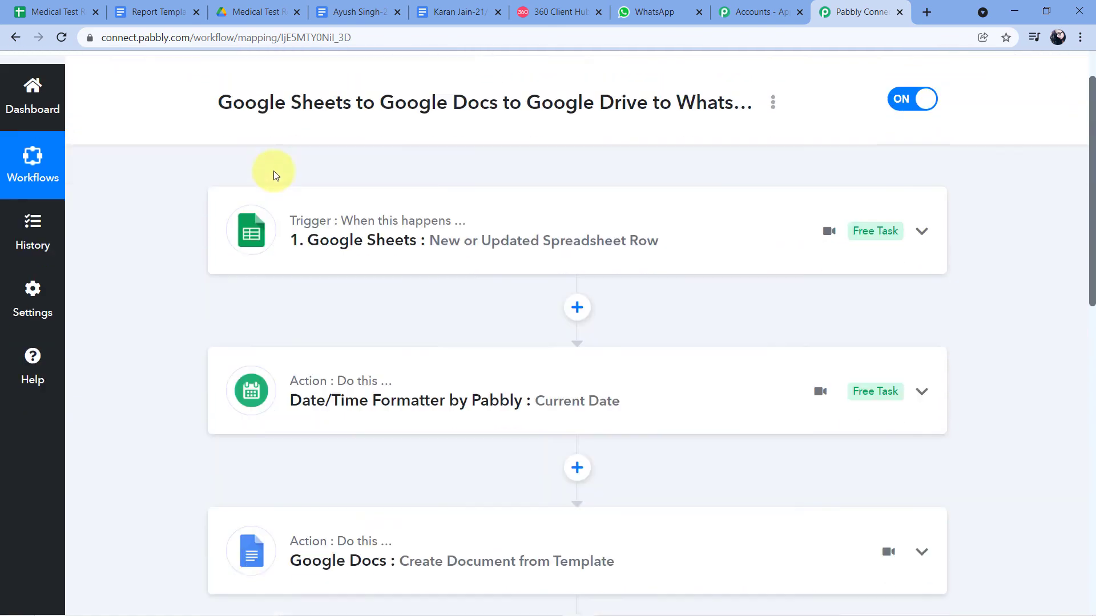
- Review the workflow's sequence from the Google Sheets trigger through Date/Time Formatter, Google Docs and Google Drive to WhatsApp by 360Dialog
scroll(240, 180, down, 1)
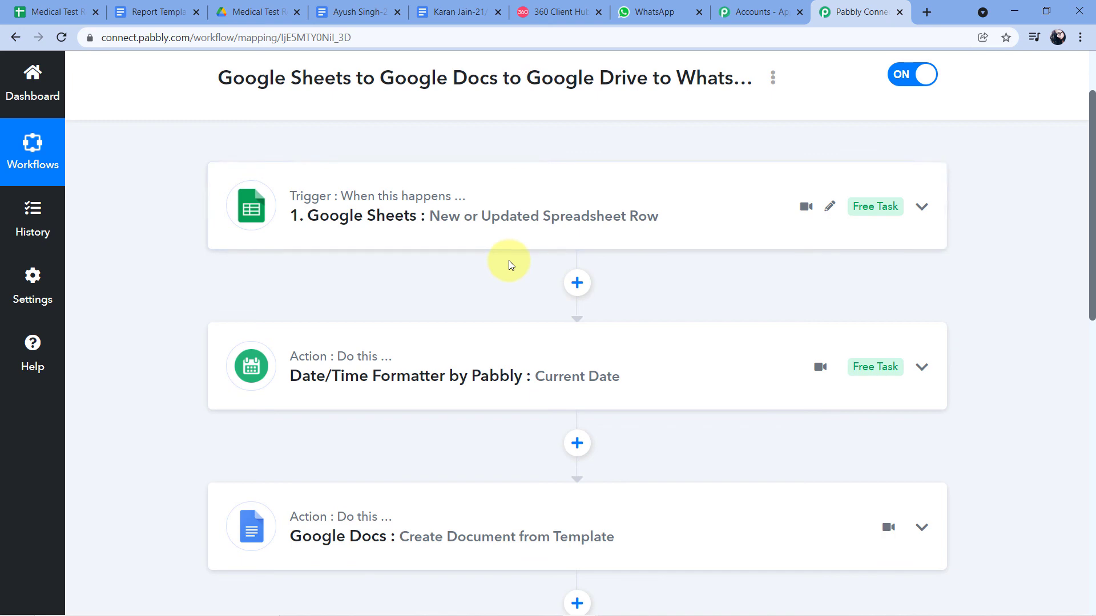
scroll(436, 257, down, 3)
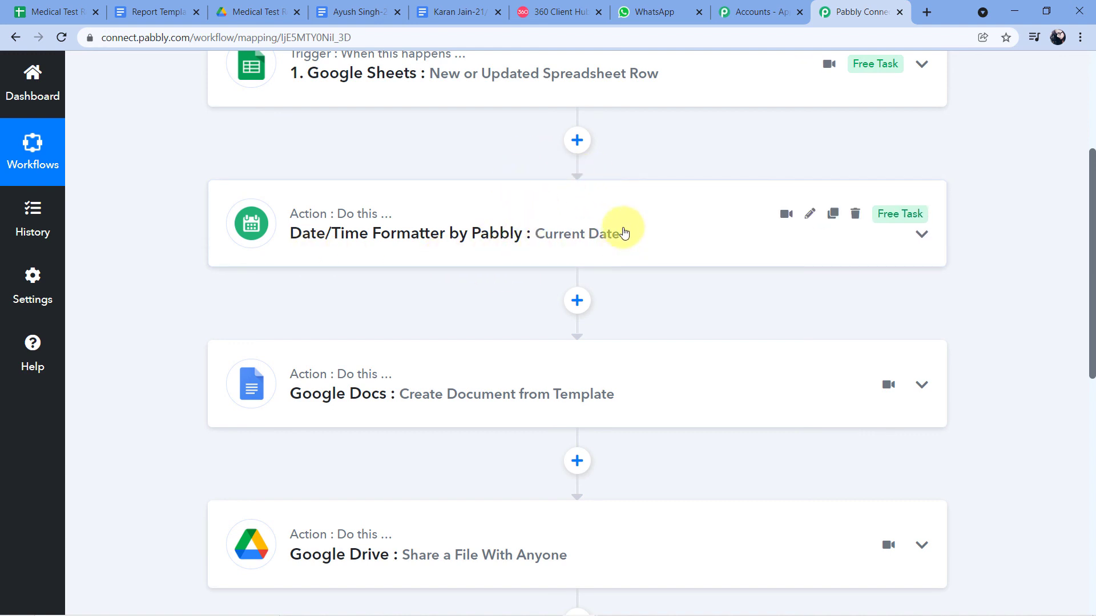
scroll(526, 213, down, 3)
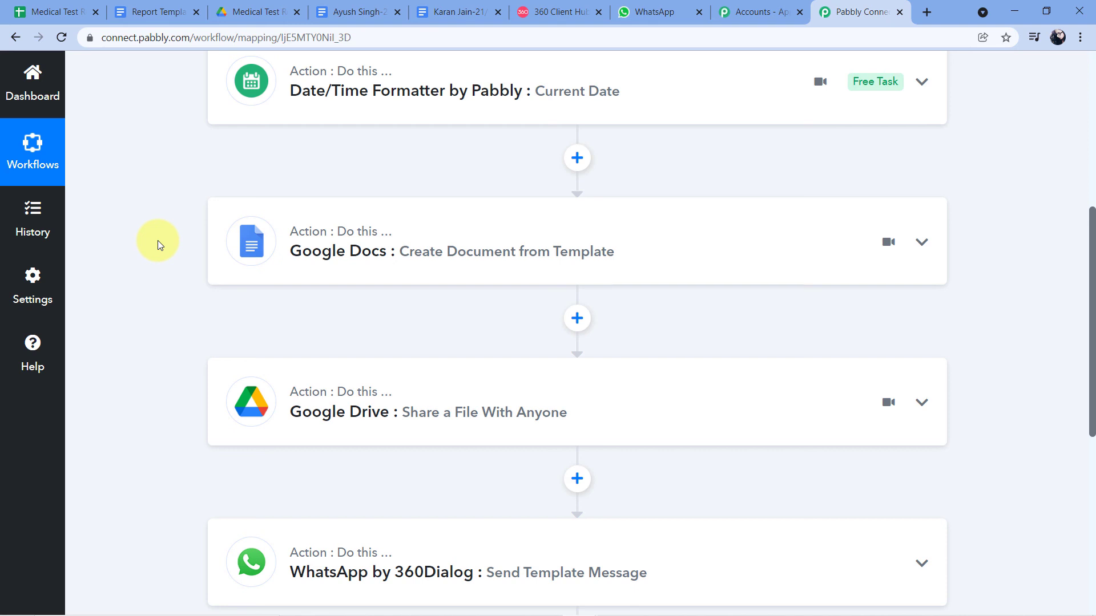
scroll(158, 241, down, 1)
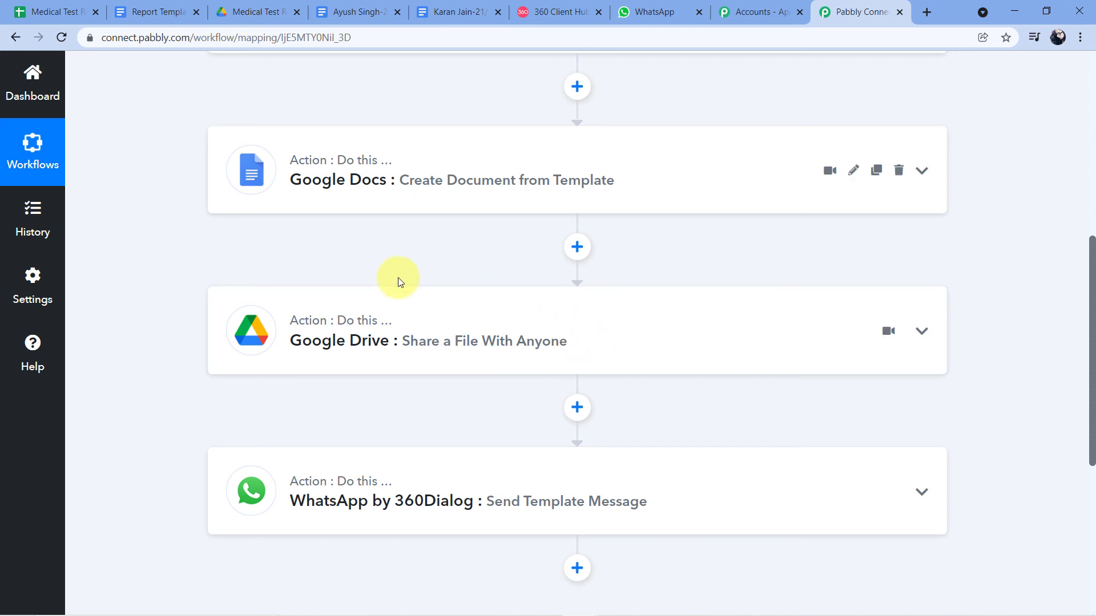
scroll(398, 277, down, 1)
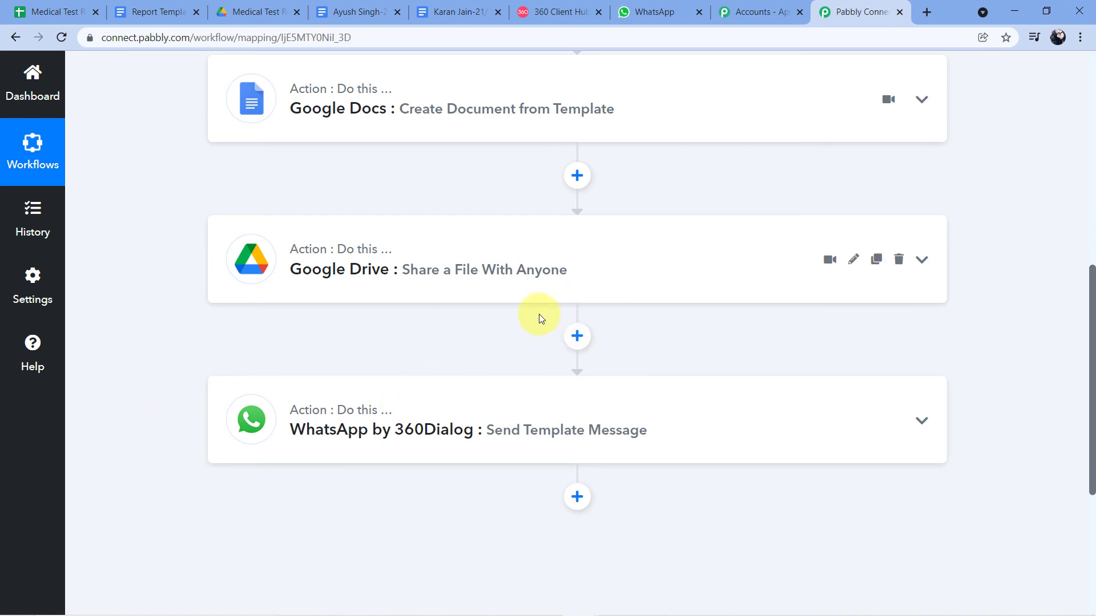
scroll(628, 320, up, 10)
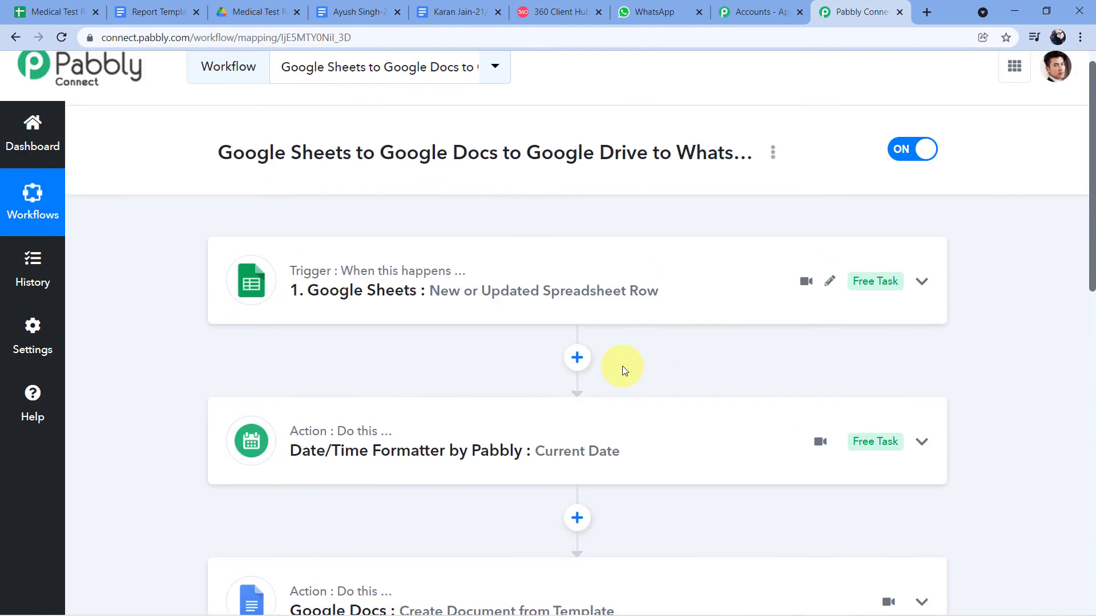
scroll(624, 371, up, 1)
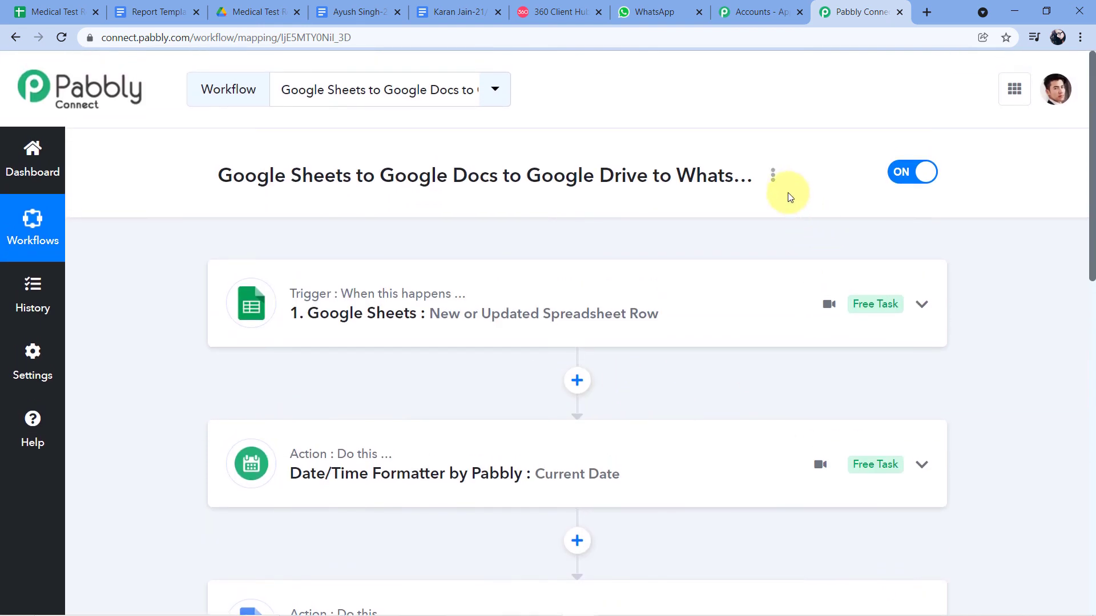